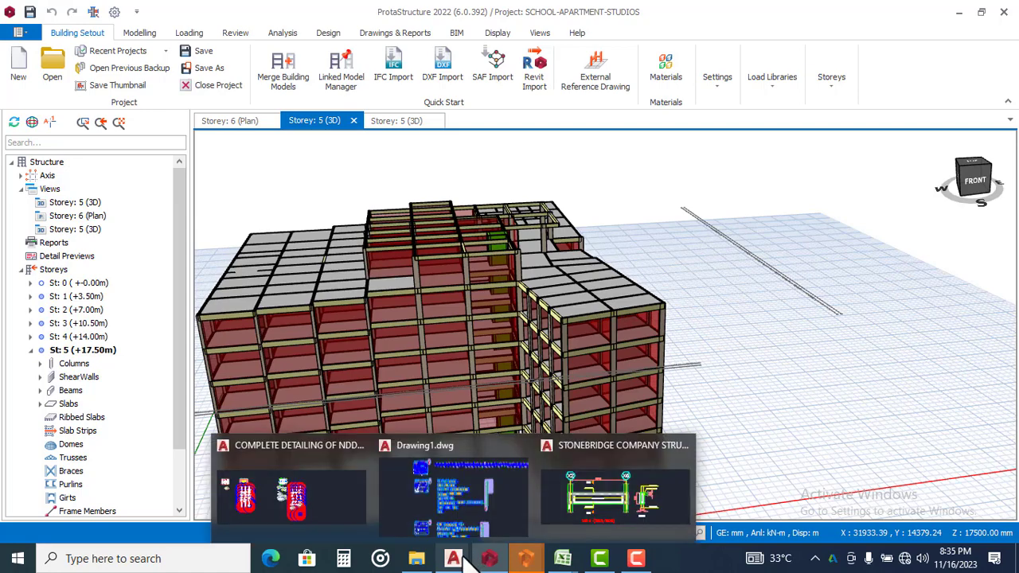
Switch to Drawing1.dwg in AutoCAD and examine the beam details, particularly beam 1B14 (225/600) and its section
click(465, 498)
scroll(467, 257, up, 10)
scroll(414, 223, up, 3)
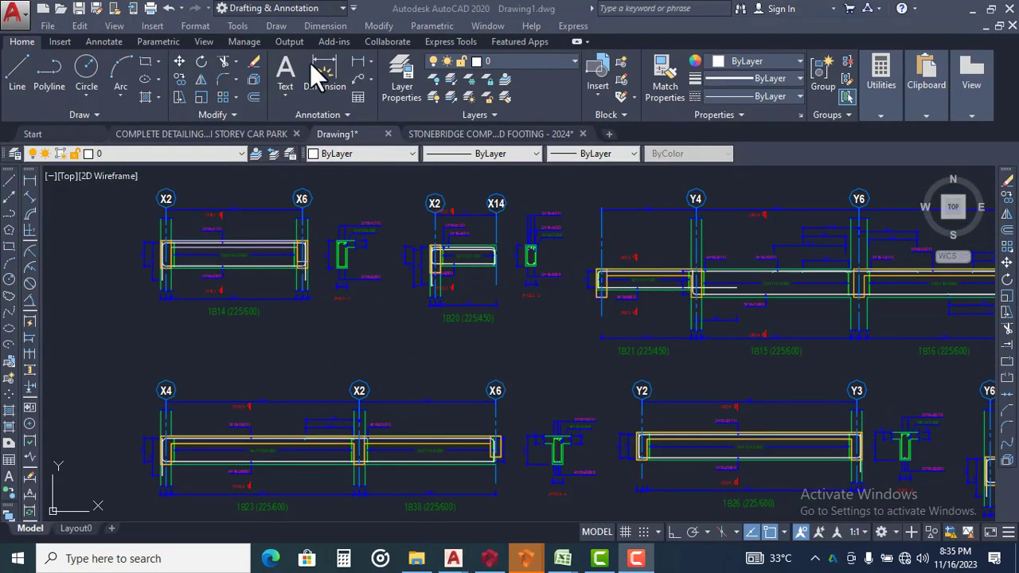
scroll(479, 247, down, 6)
scroll(428, 251, up, 5)
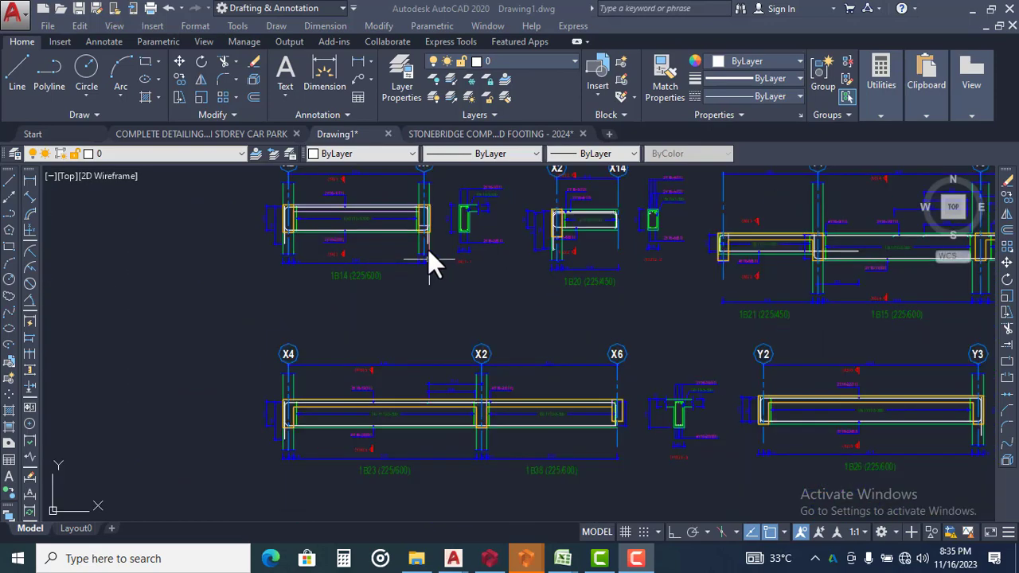
scroll(476, 267, down, 5)
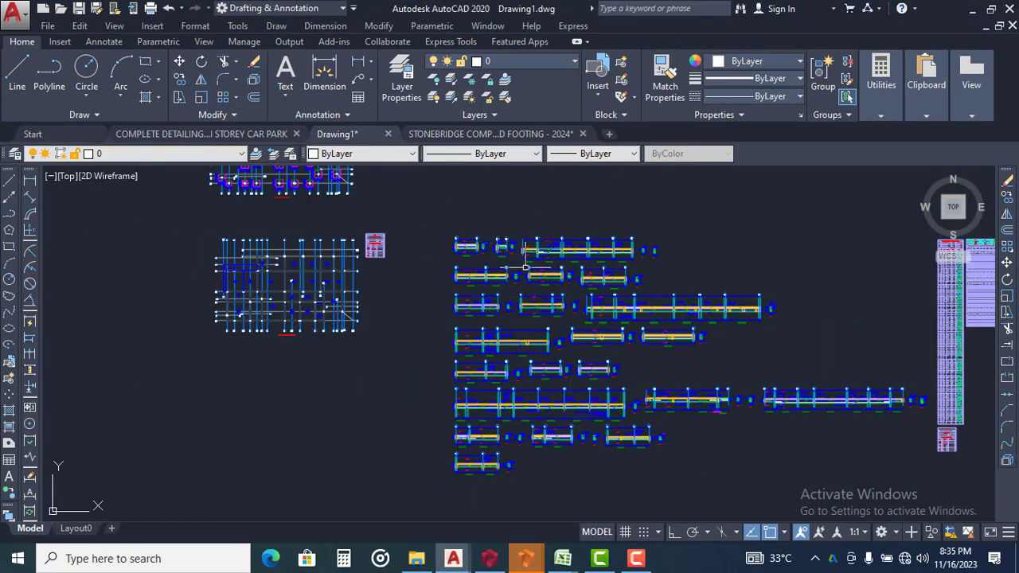
scroll(526, 267, up, 8)
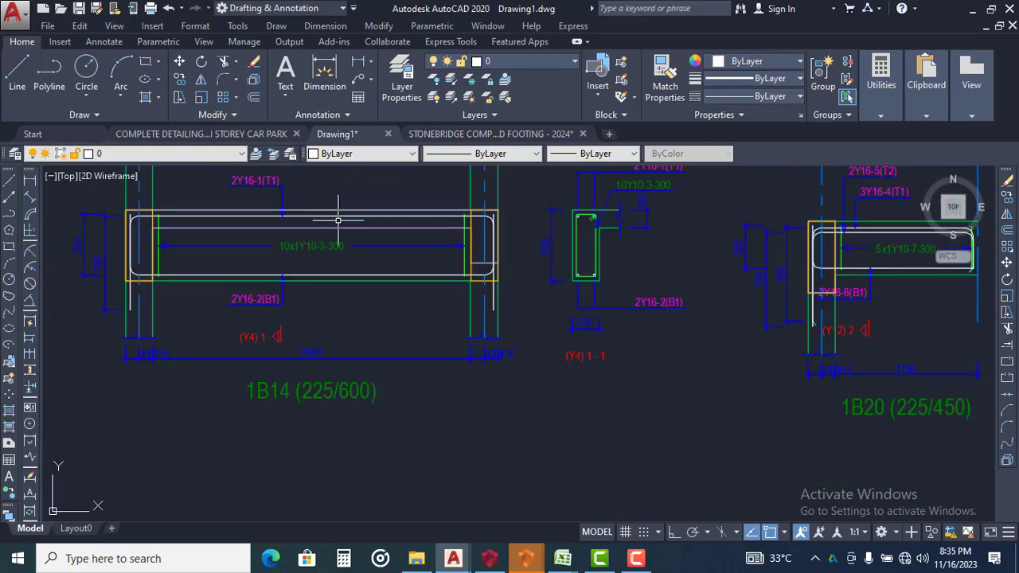
scroll(401, 282, down, 7)
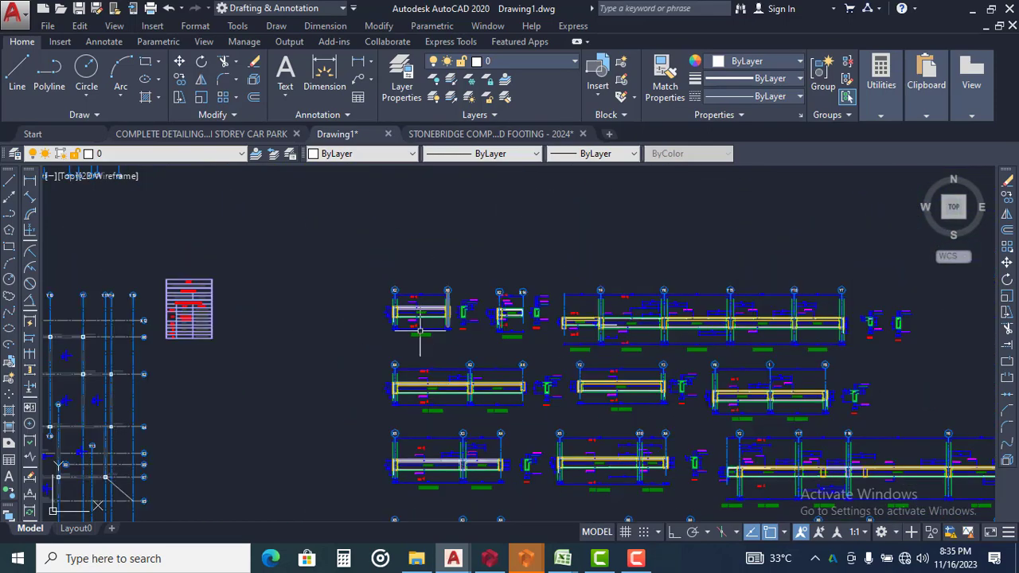
scroll(420, 326, up, 6)
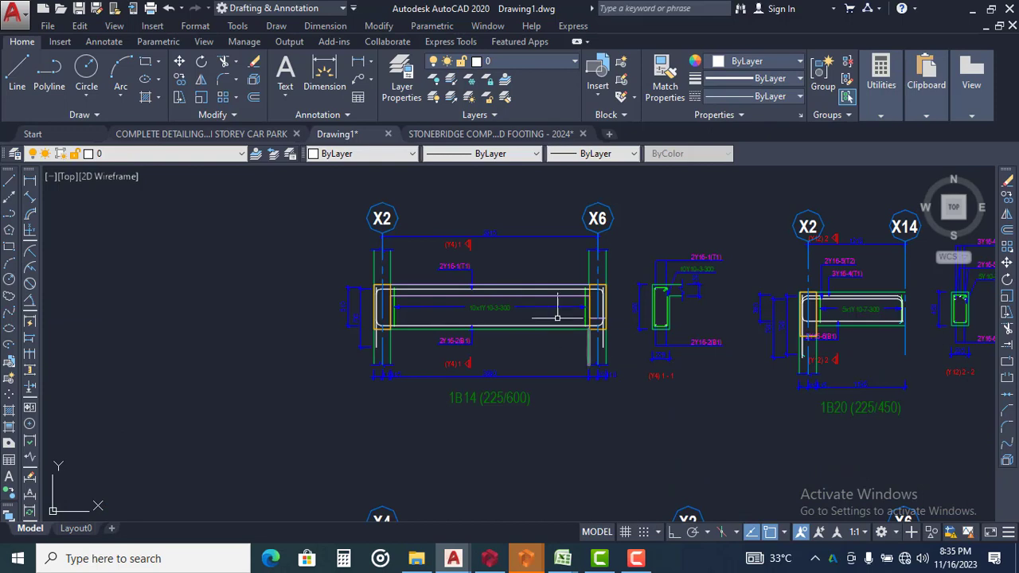
scroll(558, 317, up, 3)
scroll(484, 287, down, 2)
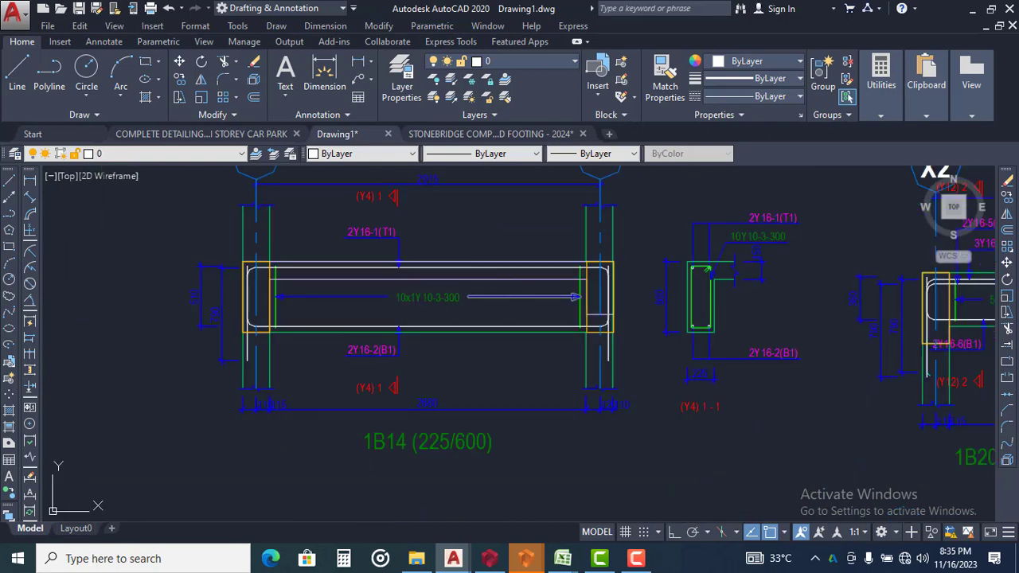
middle_drag(430, 287, 478, 332)
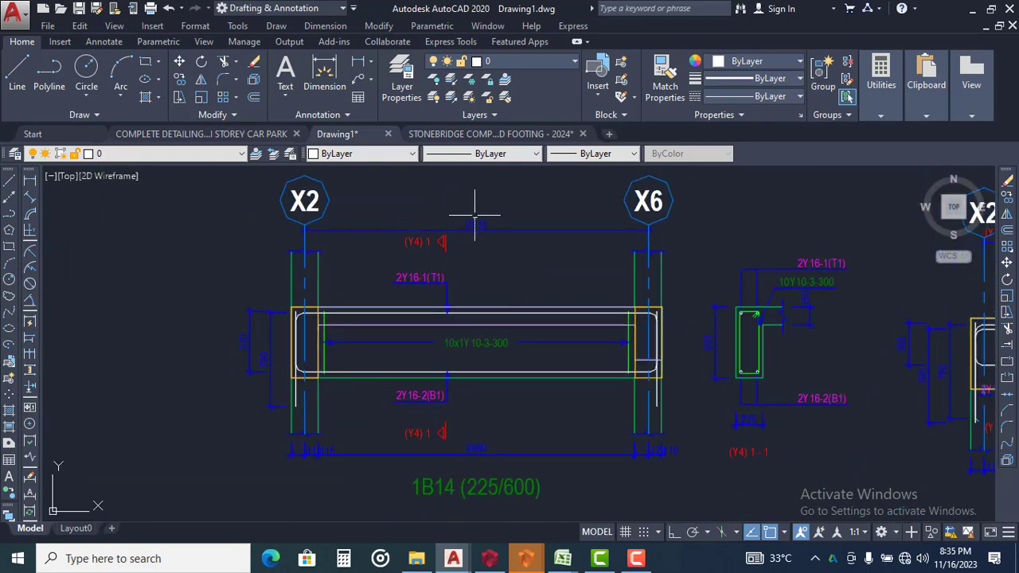
Switch to the STONEBRIDGE footing drawing and examine its formatted 1B14 beam detail
click(508, 133)
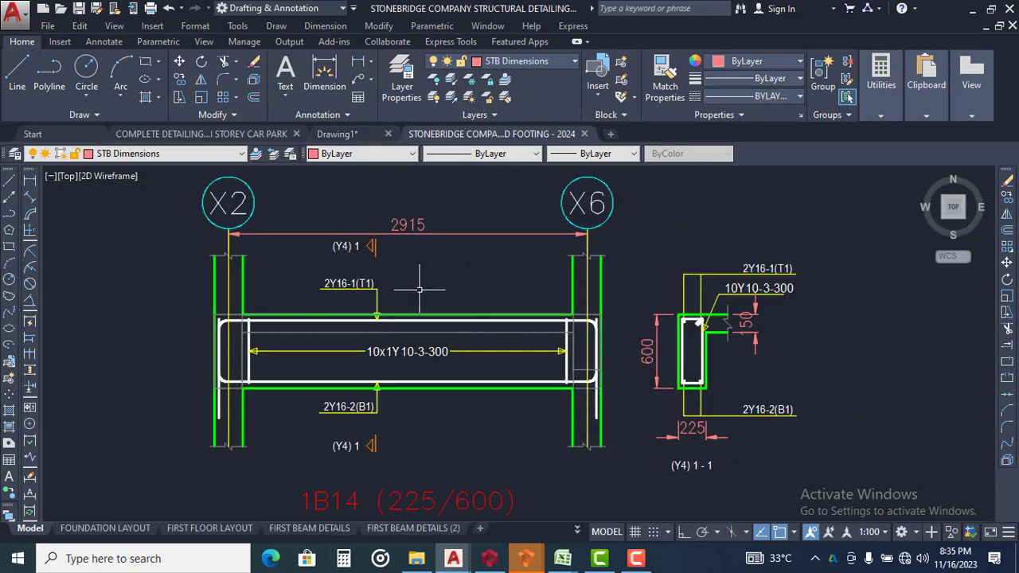
scroll(497, 273, down, 2)
scroll(565, 267, up, 2)
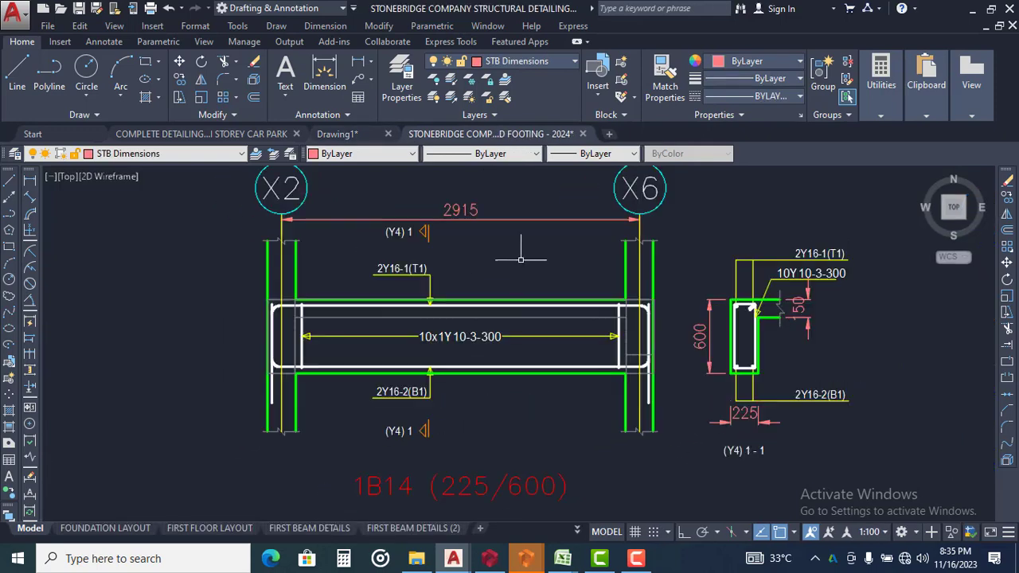
scroll(549, 278, down, 2)
scroll(450, 269, up, 3)
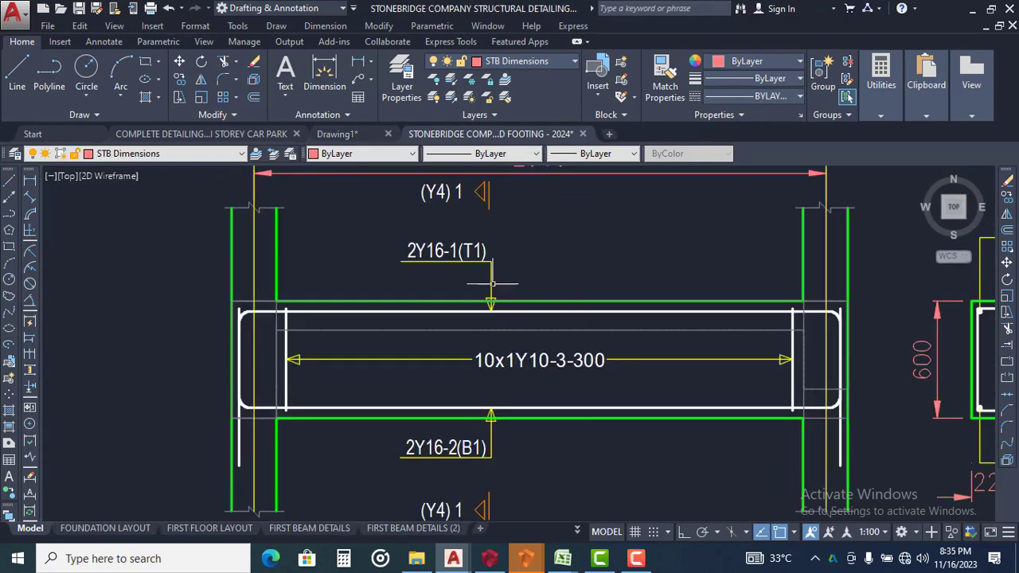
Return to Drawing1 and examine the unformatted 1B14 detail along with the surrounding beam details and floor plans
click(351, 136)
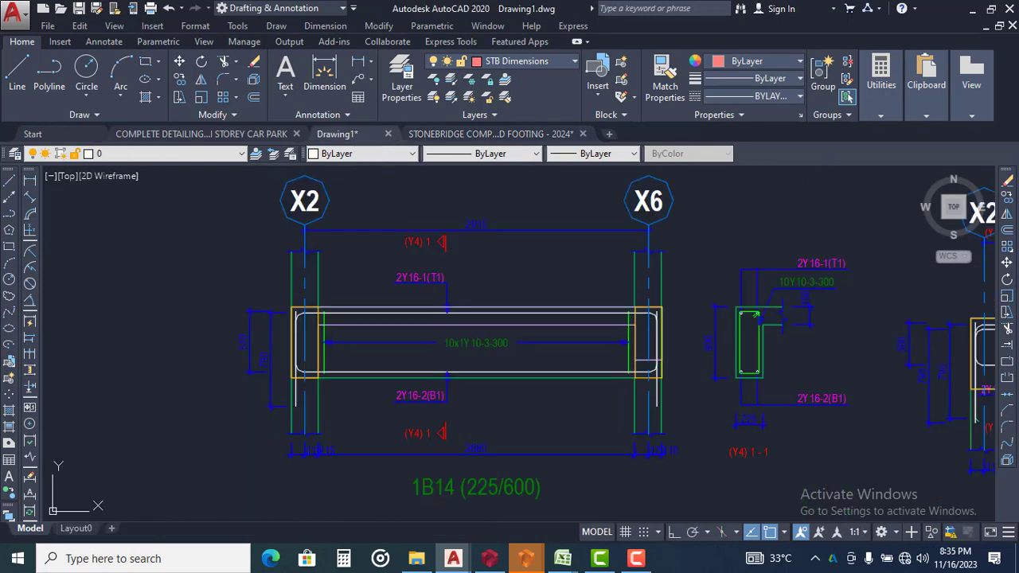
scroll(533, 275, up, 2)
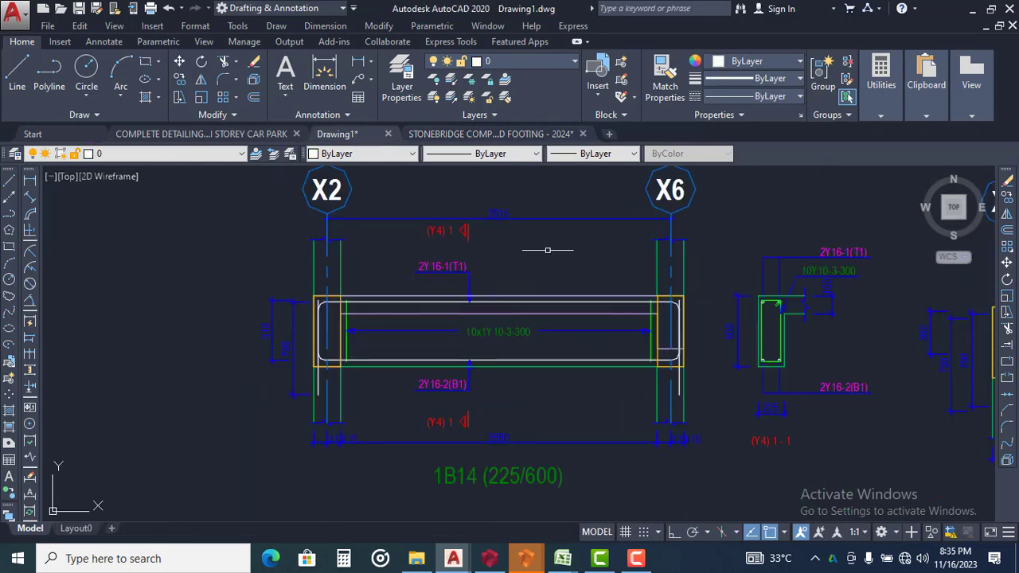
scroll(447, 266, down, 2)
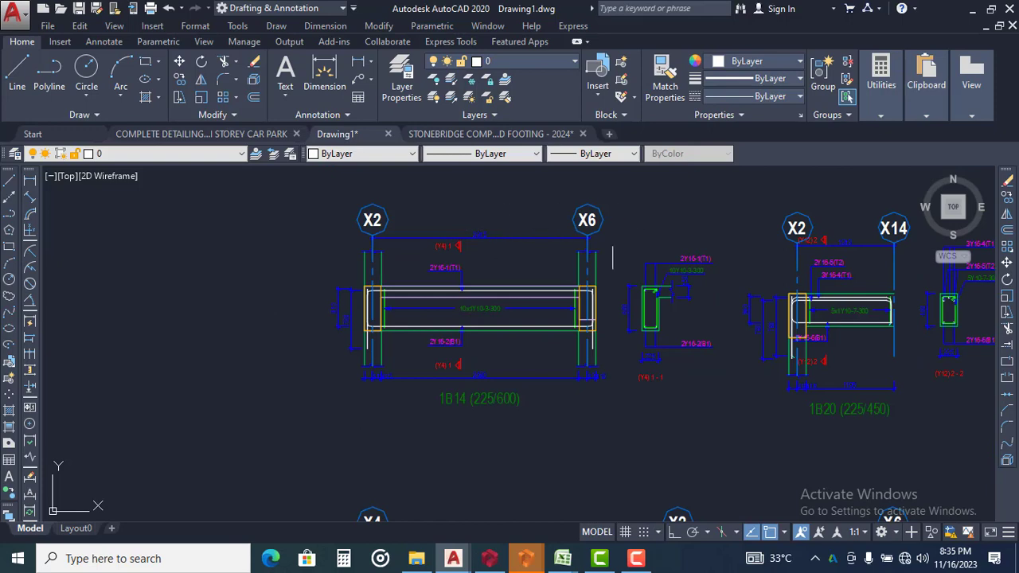
middle_drag(638, 243, 599, 247)
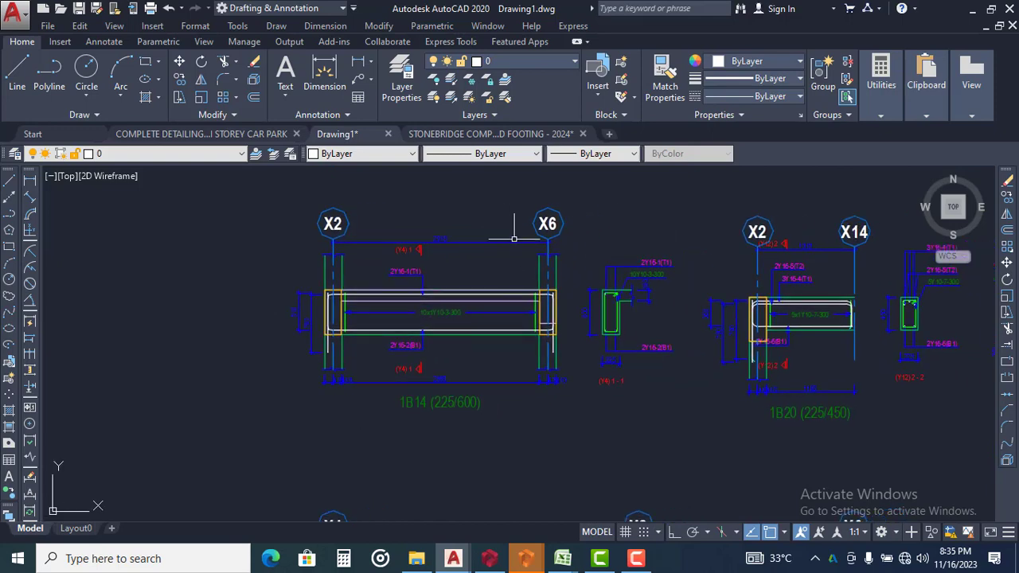
scroll(376, 227, down, 8)
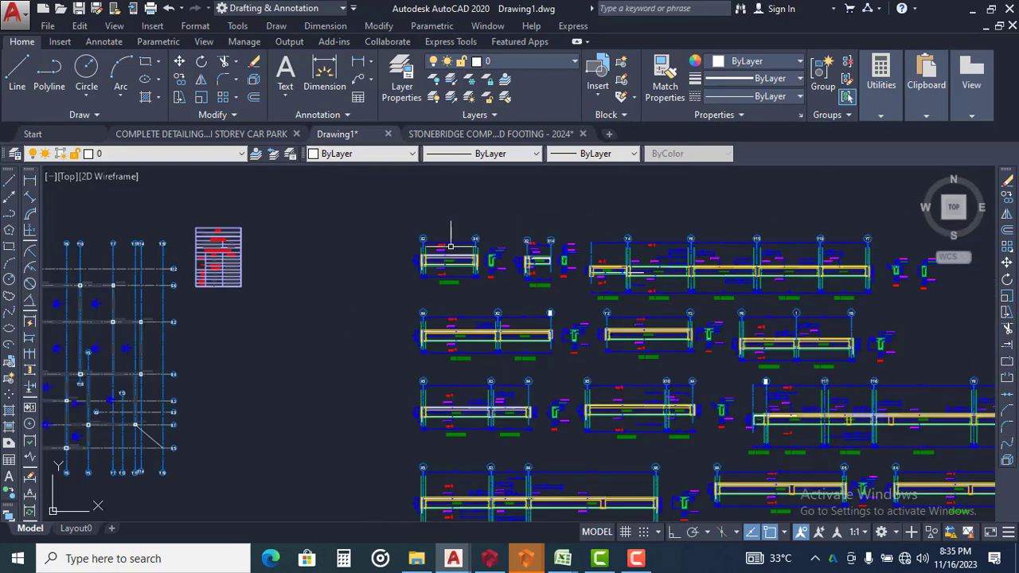
middle_drag(416, 192, 421, 248)
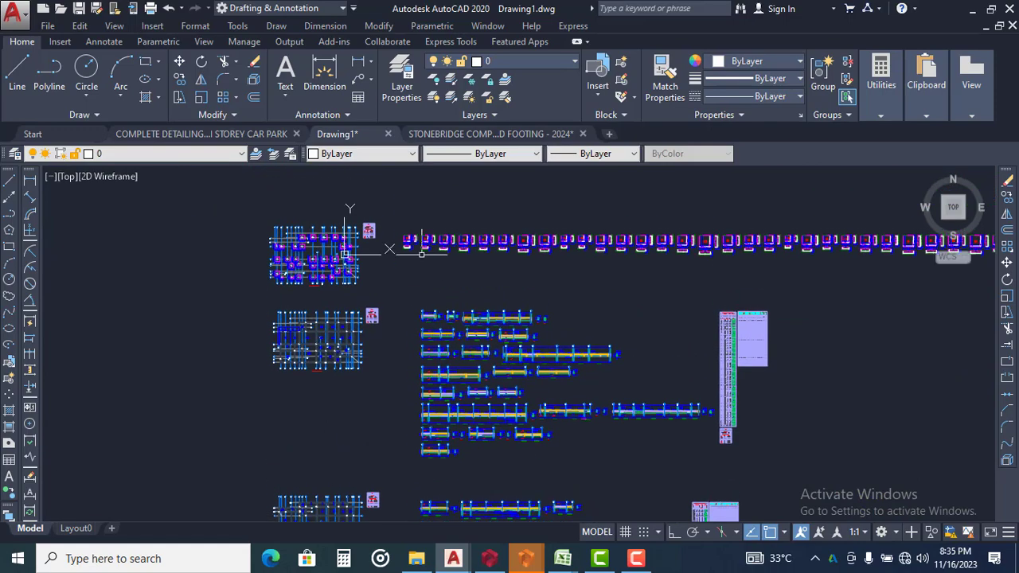
scroll(440, 282, up, 4)
scroll(407, 373, up, 4)
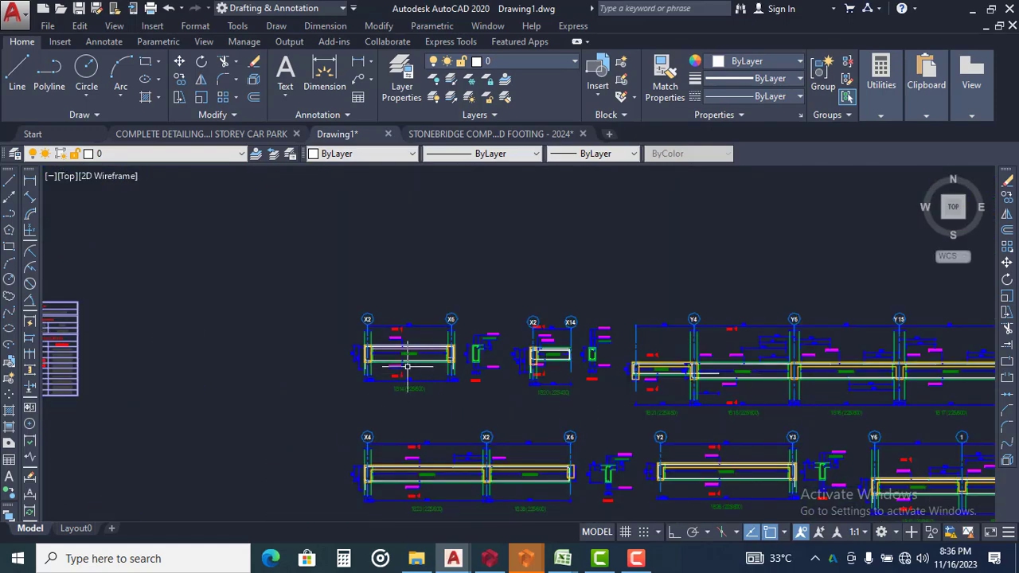
scroll(422, 347, up, 6)
scroll(446, 271, down, 5)
scroll(417, 299, up, 6)
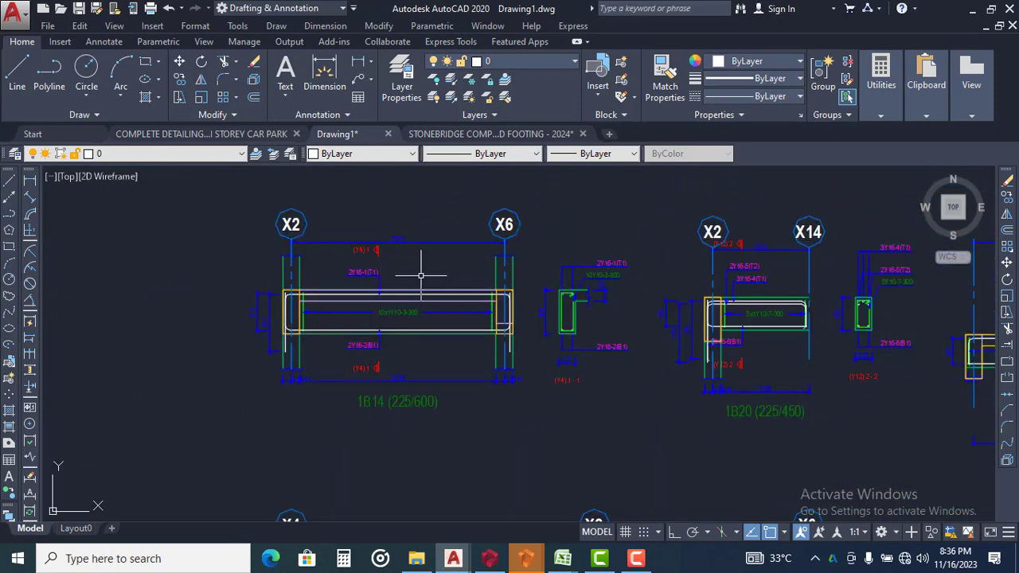
scroll(427, 255, up, 2)
scroll(416, 258, down, 5)
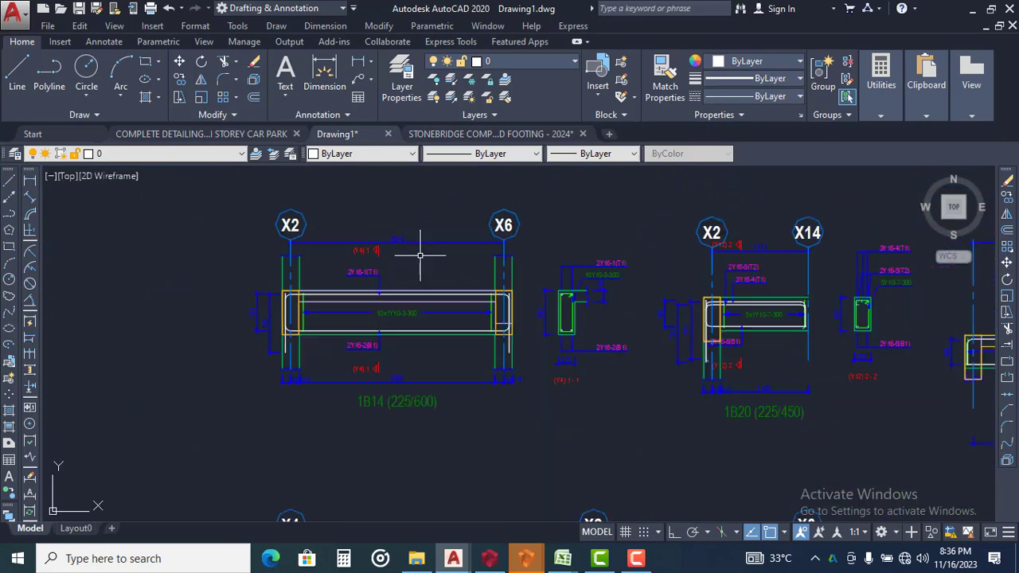
Copy the complete 1B14 (225/600) beam detail, including its elevation, cross-section and title, to the clipboard
click(563, 191)
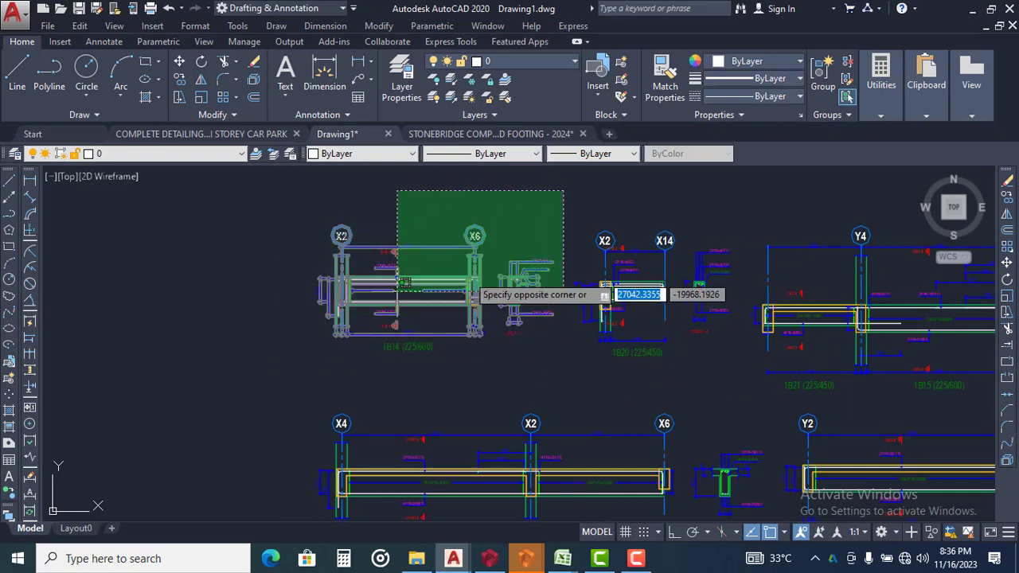
click(290, 371)
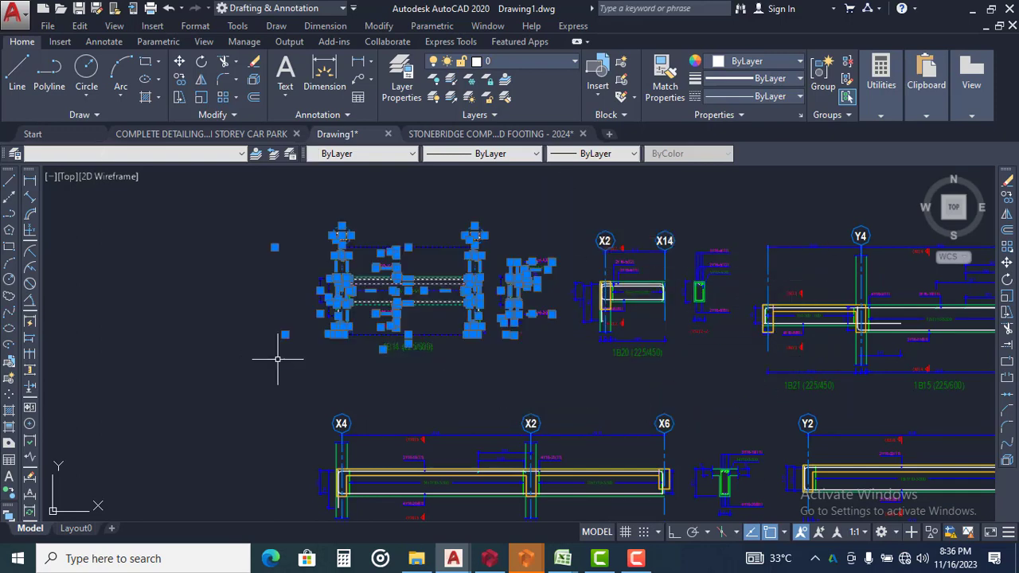
right_click(322, 263)
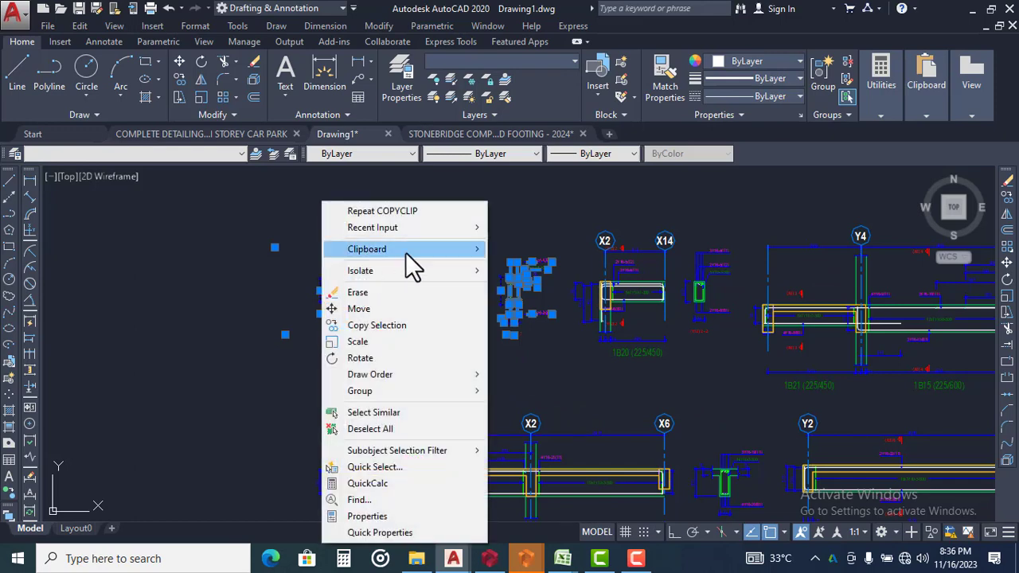
mouse_move(405, 252)
click(535, 266)
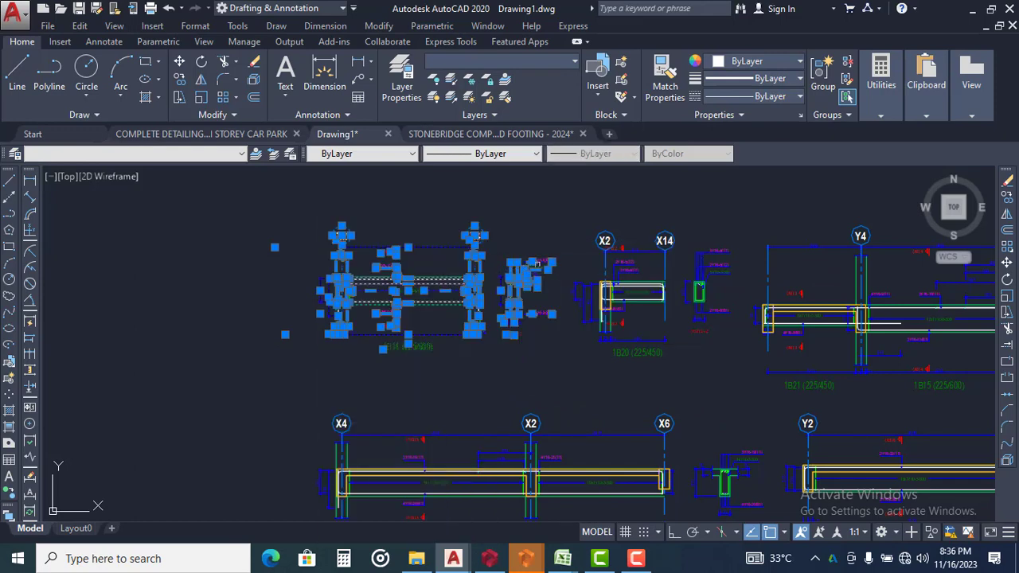
Paste the copied 1B14 beam detail into the STONEBRIDGE footing drawing, to the right of the existing 1B14 detail
click(503, 134)
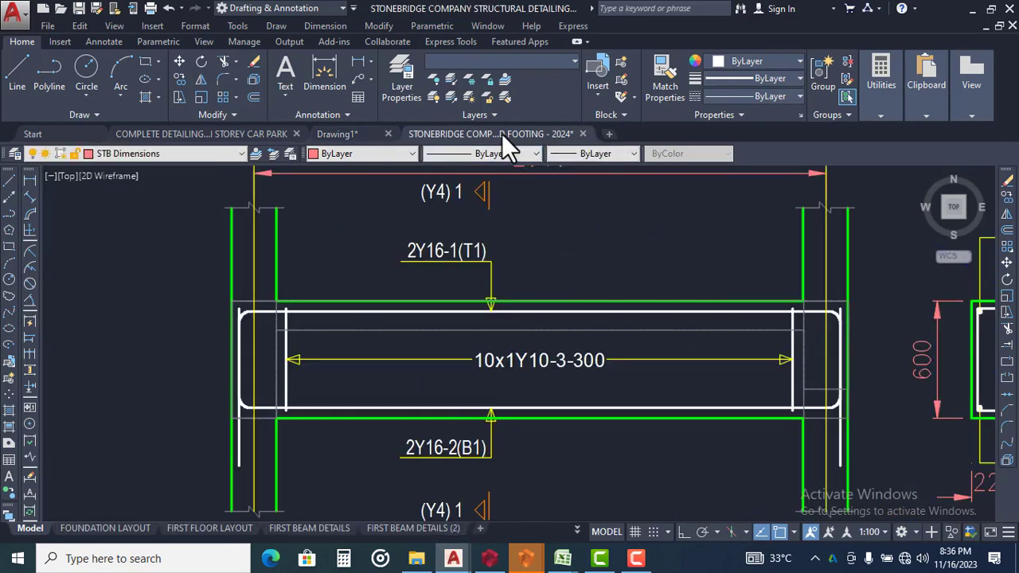
key(ctrl+v)
right_click(607, 244)
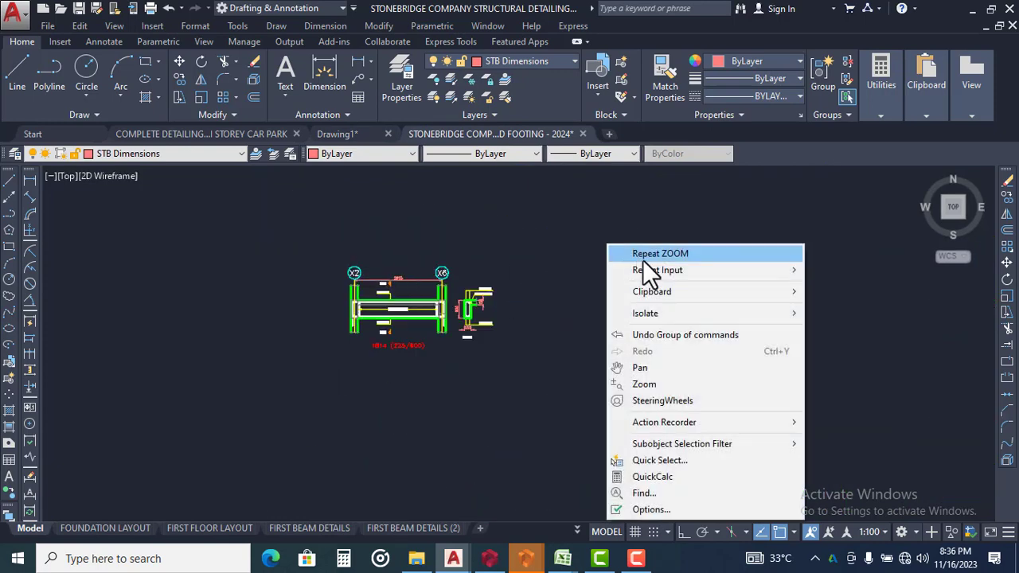
mouse_move(709, 293)
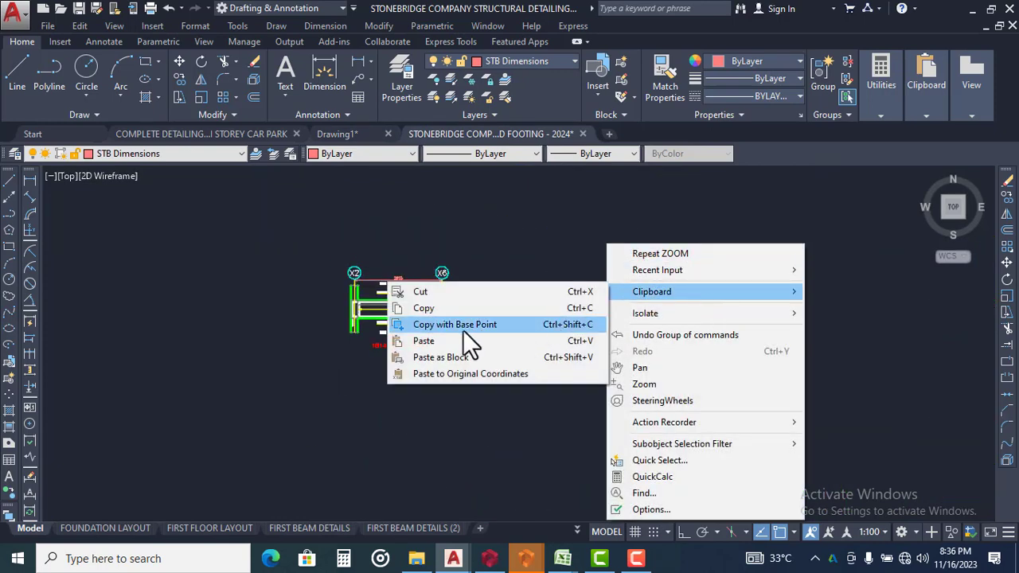
click(442, 340)
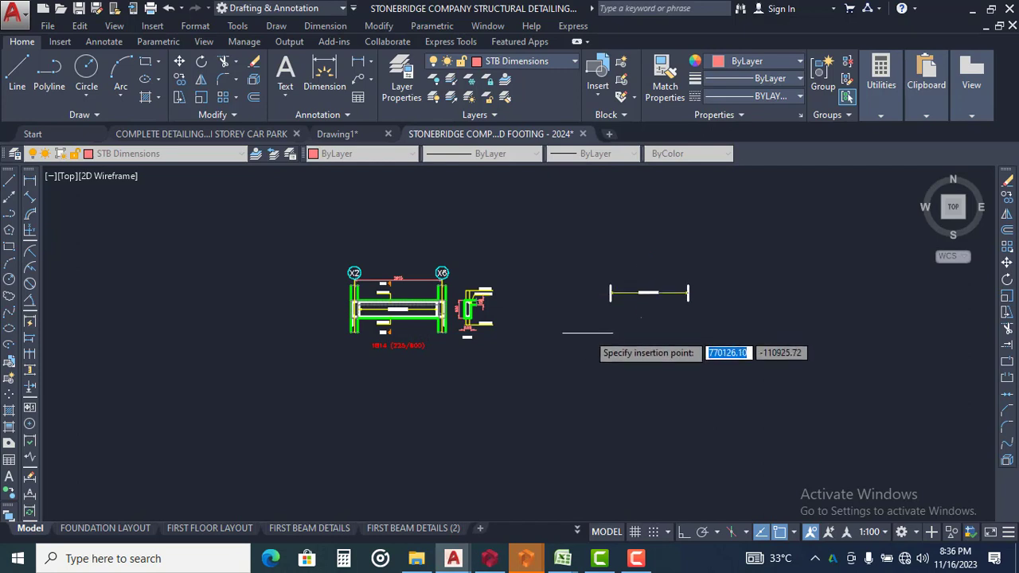
scroll(561, 335, up, 2)
middle_drag(524, 335, 441, 371)
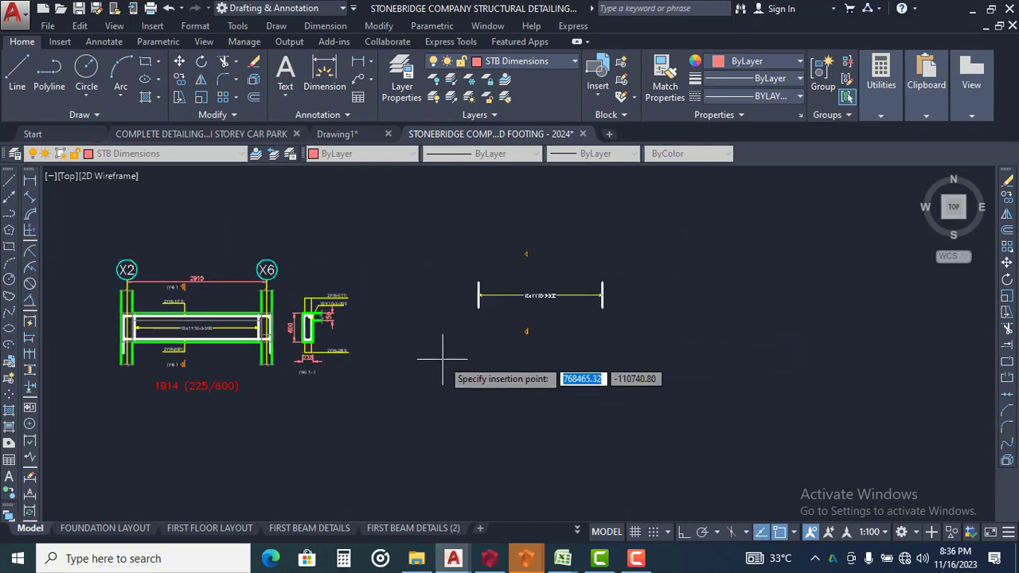
click(441, 371)
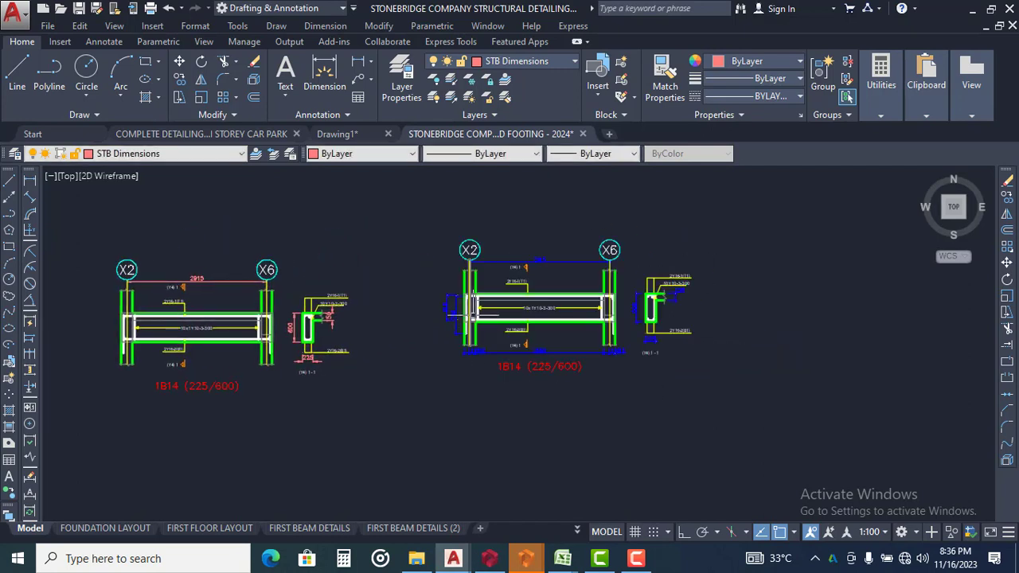
Compare the pasted 1B14 detail with the formatted one, checking the dimensions, reinforcement labels and cross-section
middle_drag(346, 310, 421, 302)
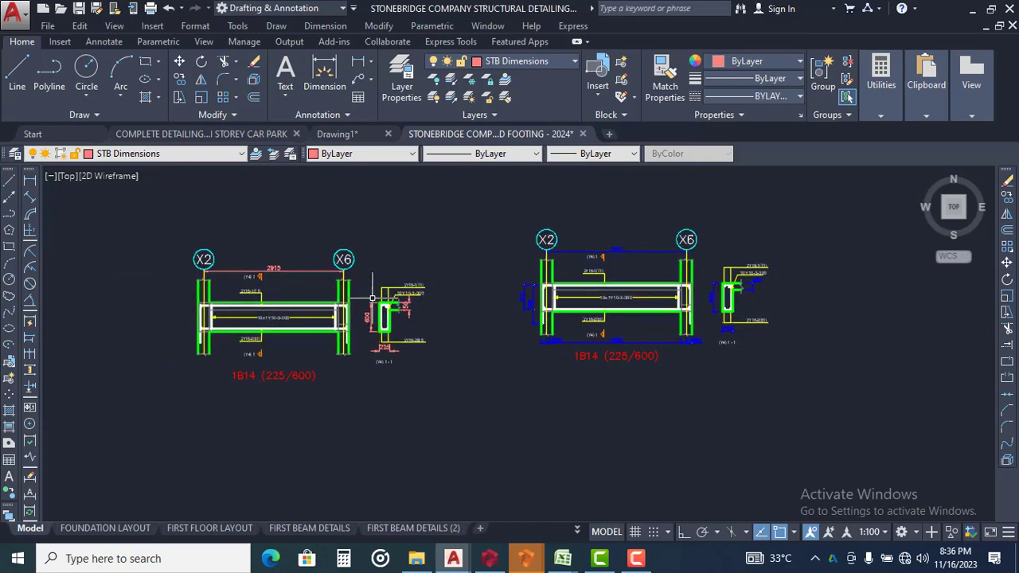
scroll(326, 316, up, 4)
mouse_move(295, 319)
middle_down()
mouse_move(394, 329)
mouse_move(481, 277)
middle_up()
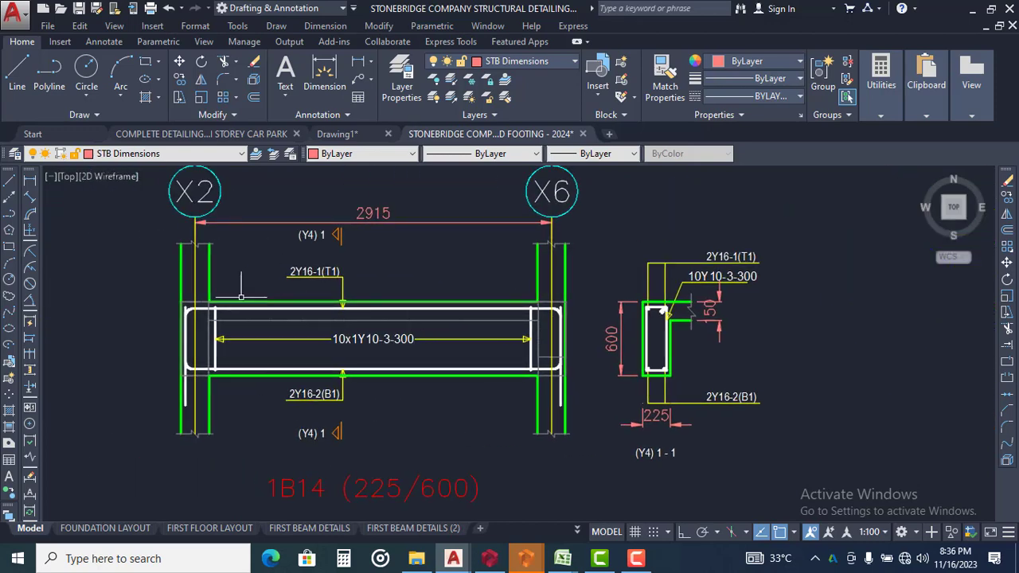
scroll(239, 287, down, 4)
scroll(540, 294, up, 2)
scroll(609, 285, up, 2)
middle_drag(611, 284, 543, 302)
scroll(543, 301, down, 4)
middle_drag(626, 337, 678, 323)
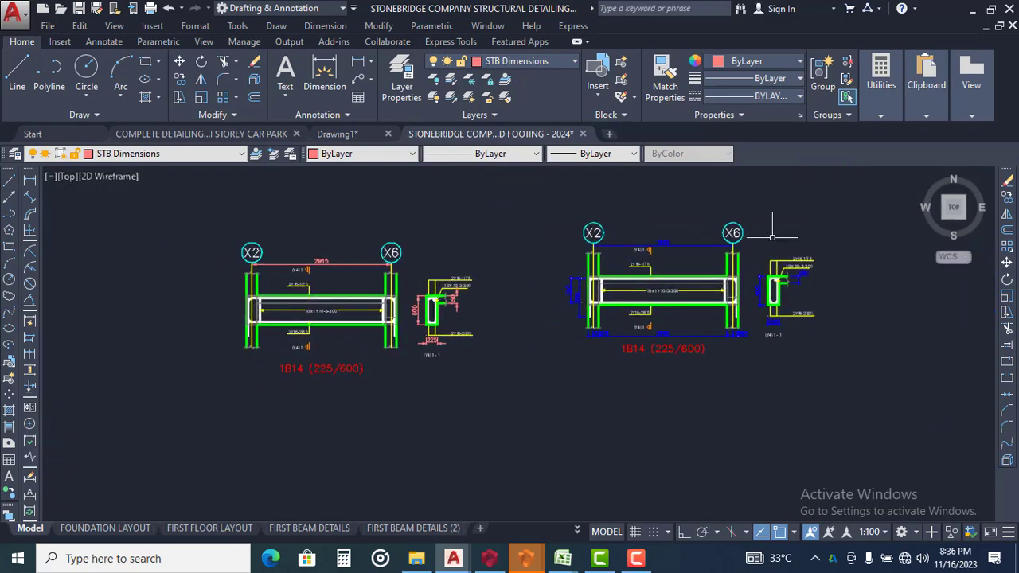
scroll(677, 254, up, 2)
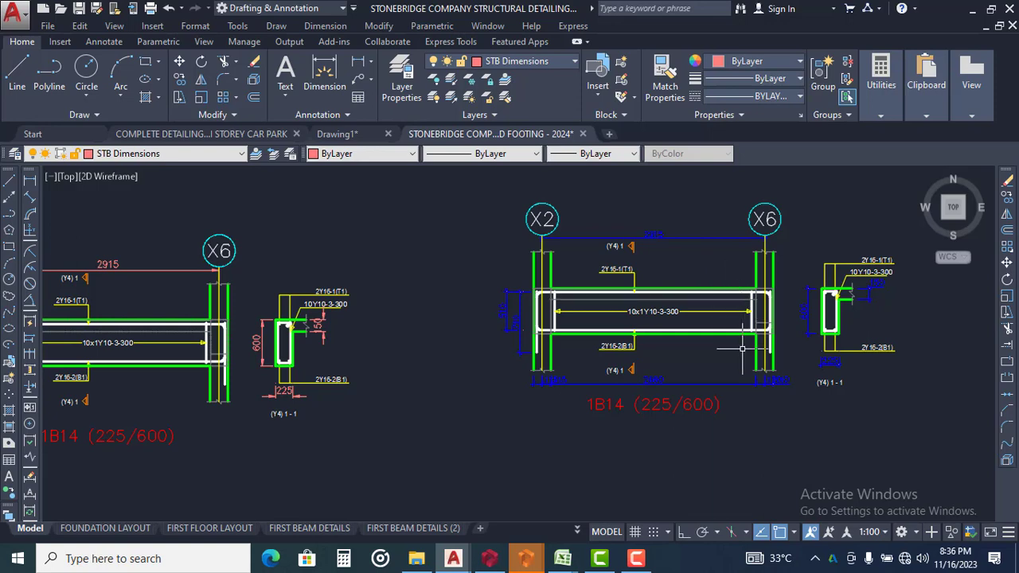
scroll(753, 386, up, 6)
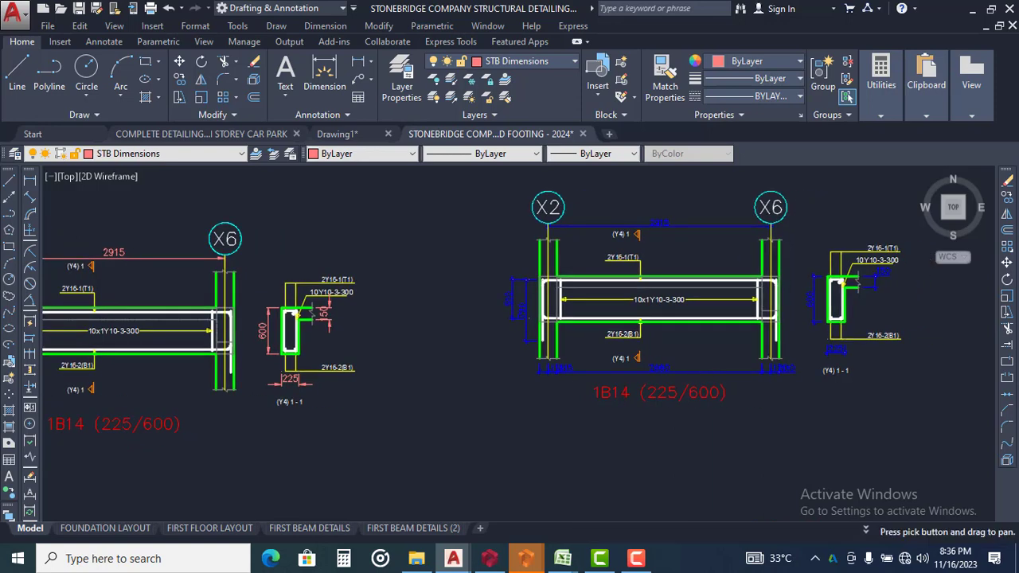
Erase the dimension string between the elevation and the title of the pasted 1B14 beam detail
click(946, 342)
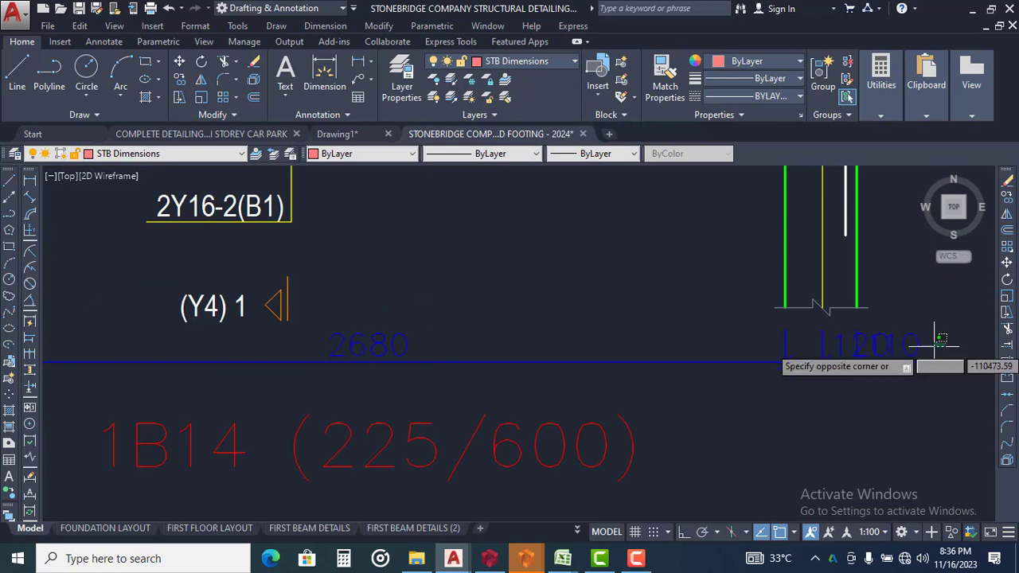
scroll(936, 343, down, 2)
click(204, 360)
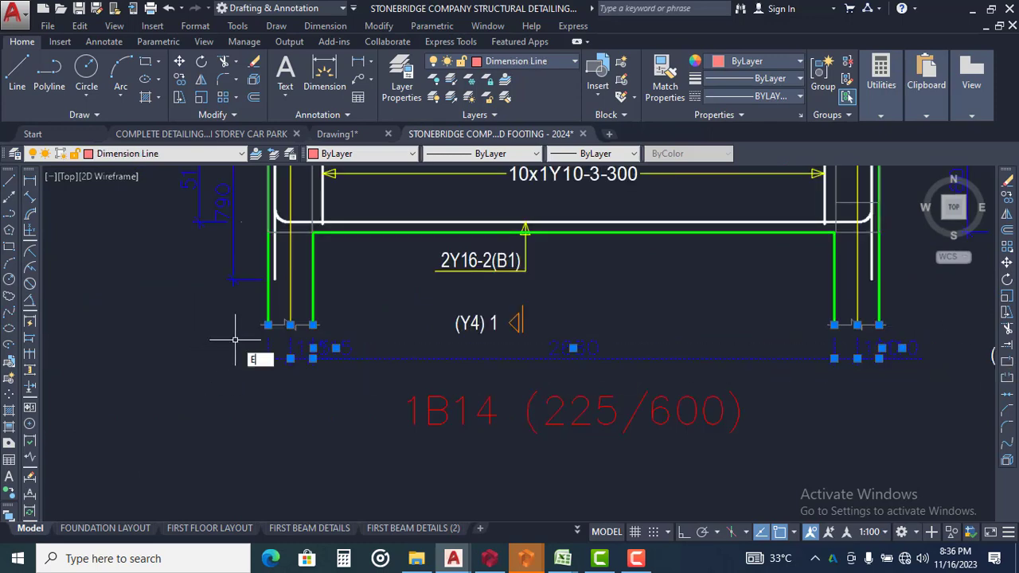
key(Return)
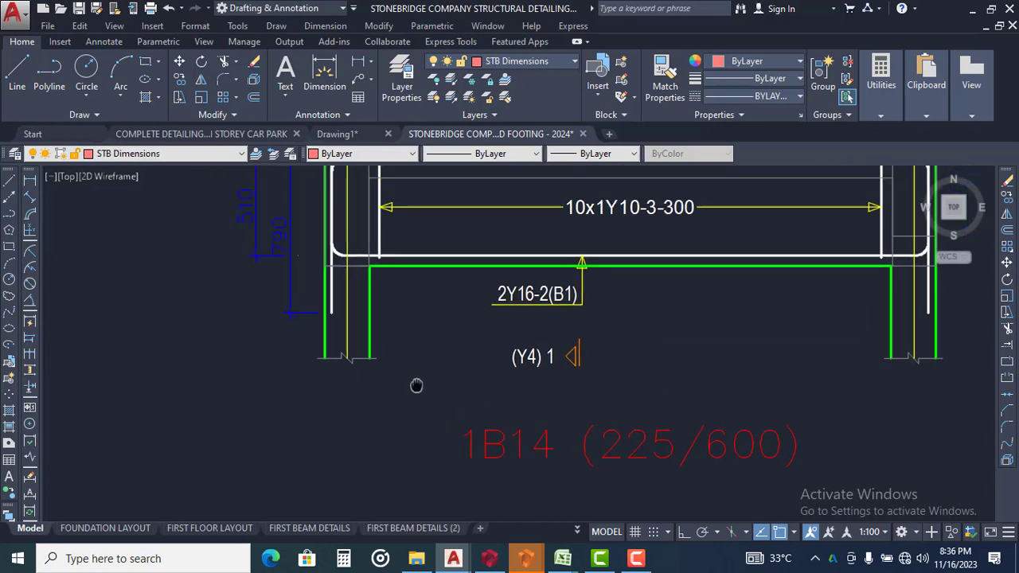
Erase the two vertical dimensions beside the X2 column of the pasted 1B14 elevation
scroll(383, 318, down, 3)
scroll(373, 254, up, 4)
click(235, 340)
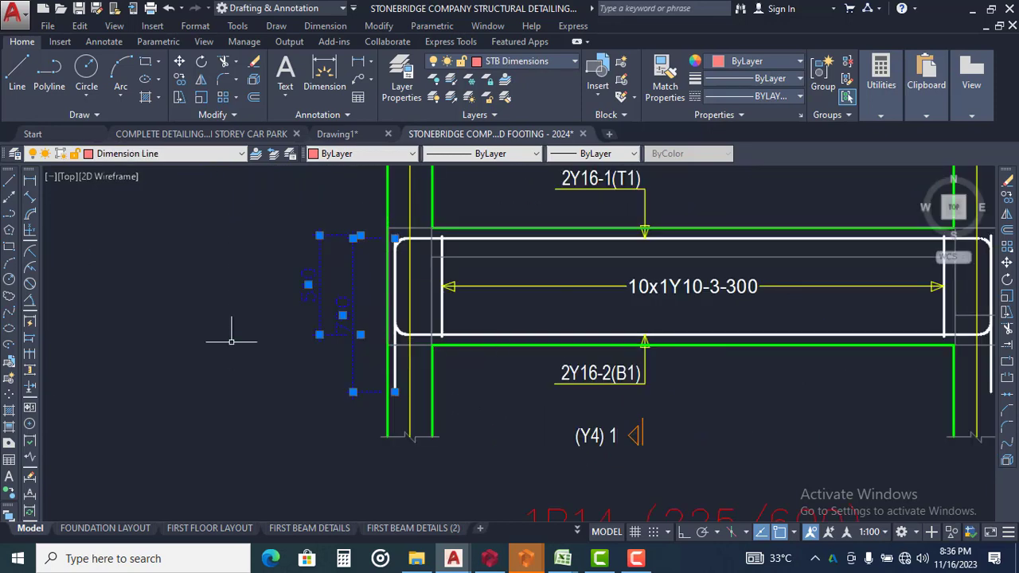
text(e)
key(Return)
Compare the trimmed 1B14 detail with the formatted one, checking the overall grid dimension and cross-section dimensions
scroll(236, 328, down, 3)
scroll(298, 311, down, 2)
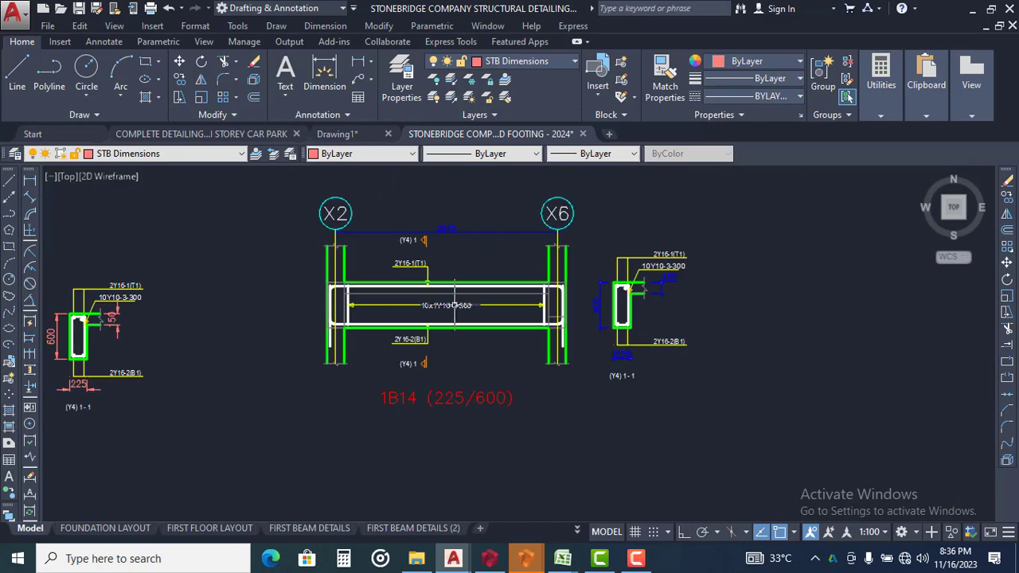
middle_drag(450, 301, 427, 320)
scroll(404, 279, up, 2)
scroll(434, 224, up, 2)
middle_drag(422, 216, 559, 252)
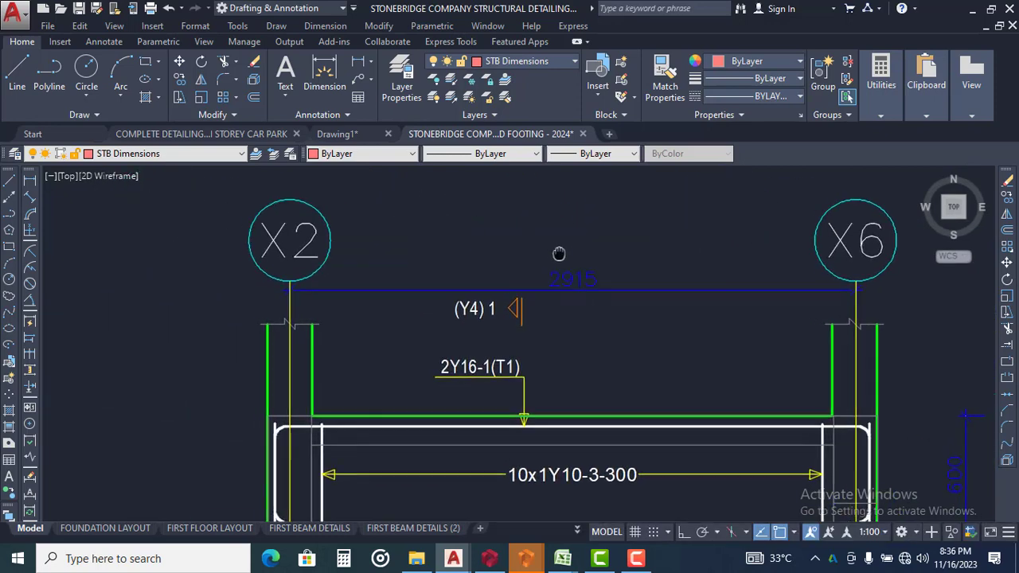
scroll(508, 215, down, 2)
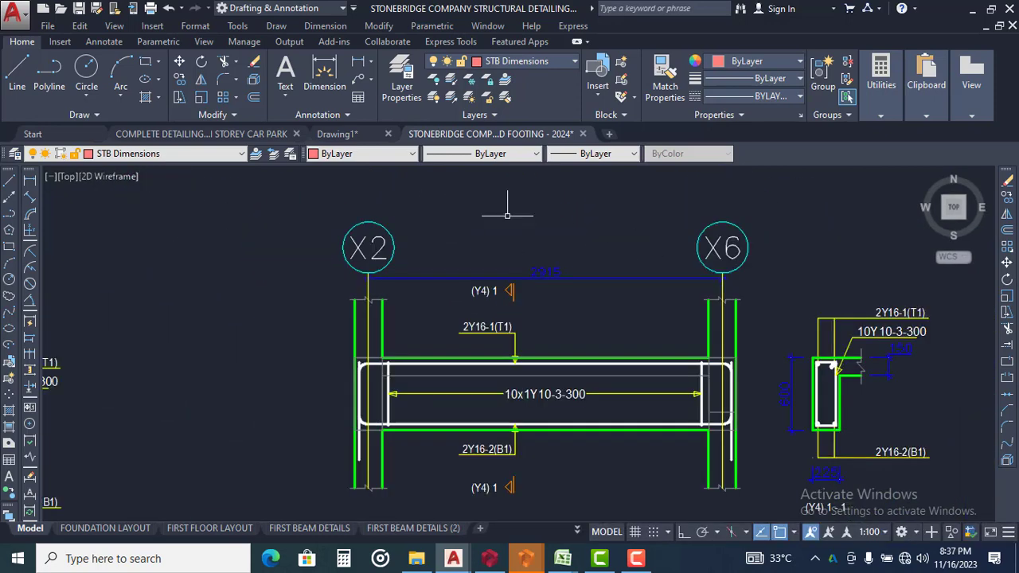
mouse_move(440, 241)
middle_down()
mouse_move(674, 278)
mouse_move(798, 262)
middle_up()
scroll(717, 285, down, 2)
middle_drag(373, 298, 490, 237)
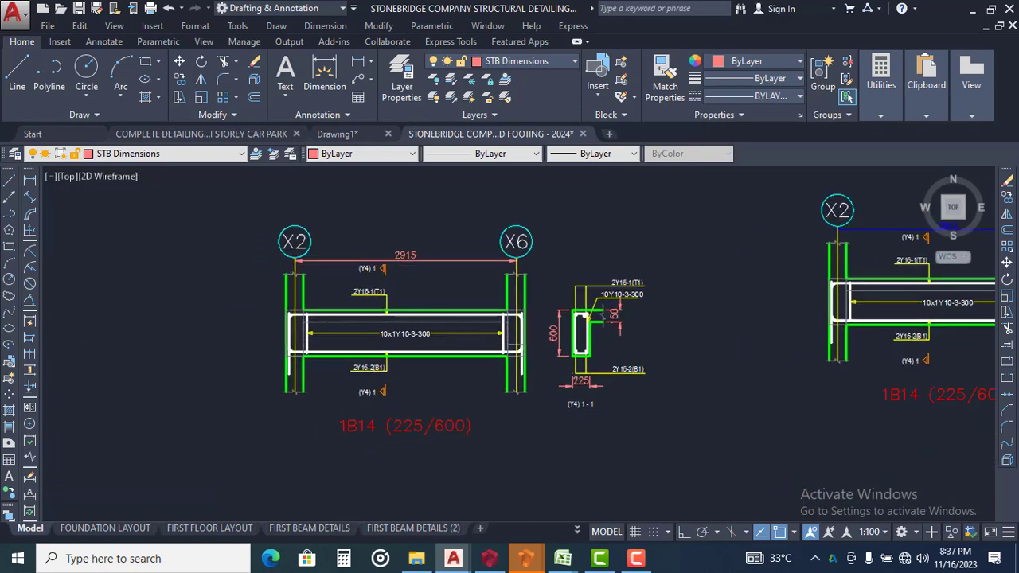
Examine the company's column detail sheet, including the bar labels, notes and dimensions of Columns 1 to 3
scroll(391, 251, down, 8)
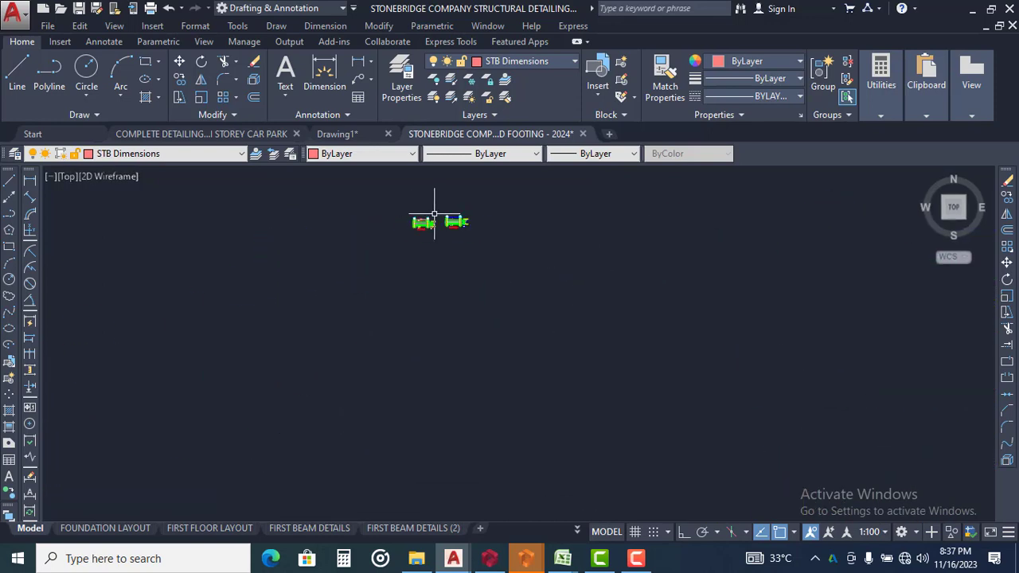
scroll(444, 291, down, 4)
scroll(398, 394, up, 5)
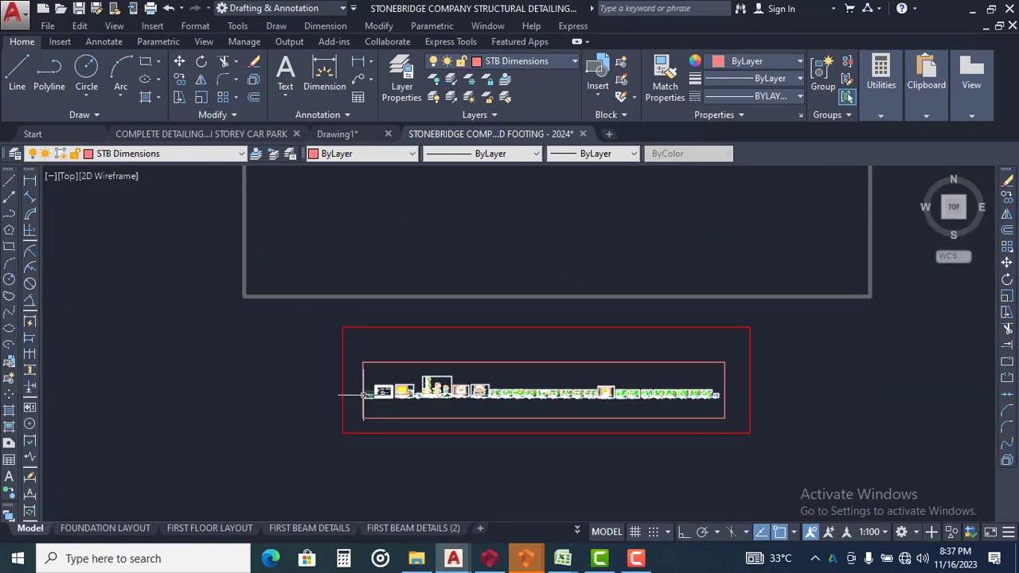
scroll(431, 397, up, 4)
middle_drag(625, 400, 433, 348)
scroll(414, 315, up, 2)
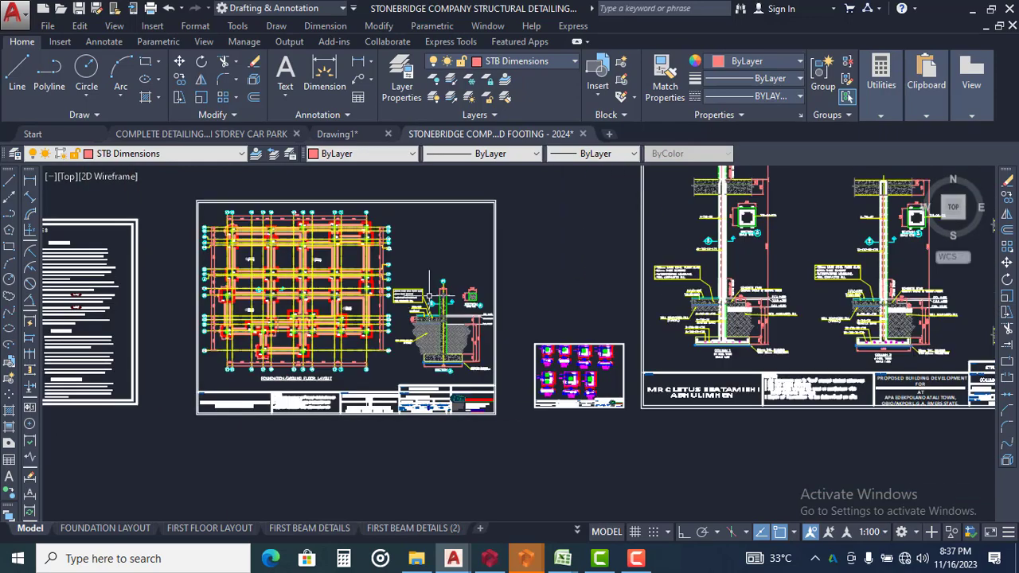
mouse_move(478, 306)
middle_down()
mouse_move(278, 339)
mouse_move(290, 339)
middle_up()
middle_drag(720, 346, 492, 330)
scroll(494, 329, up, 4)
middle_drag(438, 292, 533, 344)
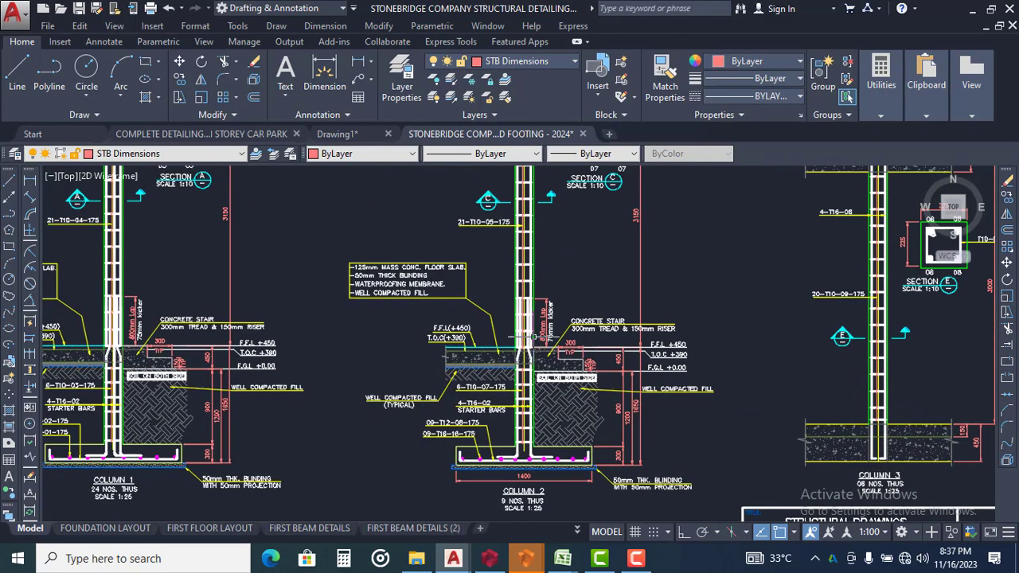
scroll(626, 352, down, 2)
middle_drag(267, 296, 341, 336)
scroll(364, 327, up, 8)
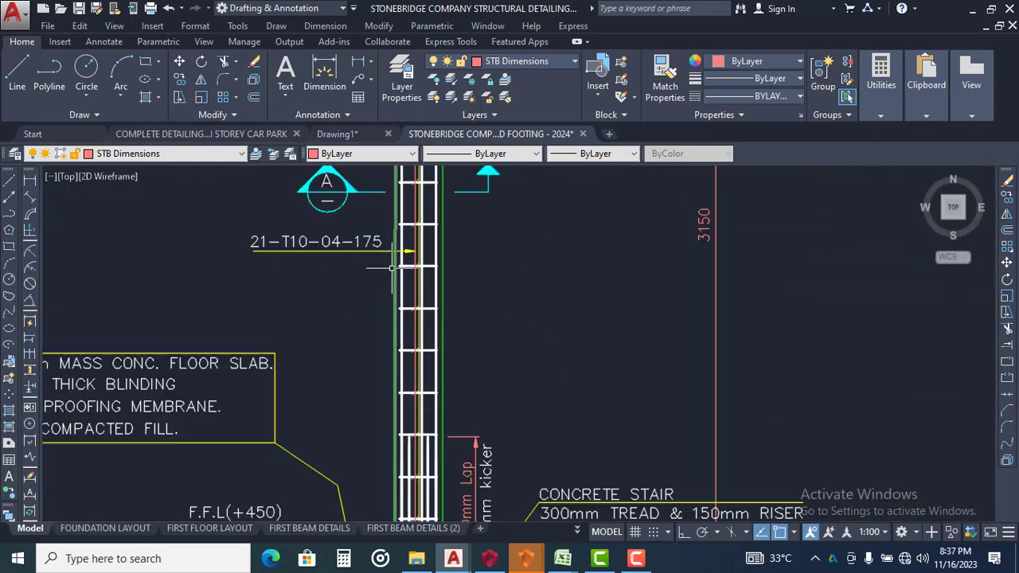
Switch to Drawing1 and examine the unformatted column elevations, sections and link details
click(347, 130)
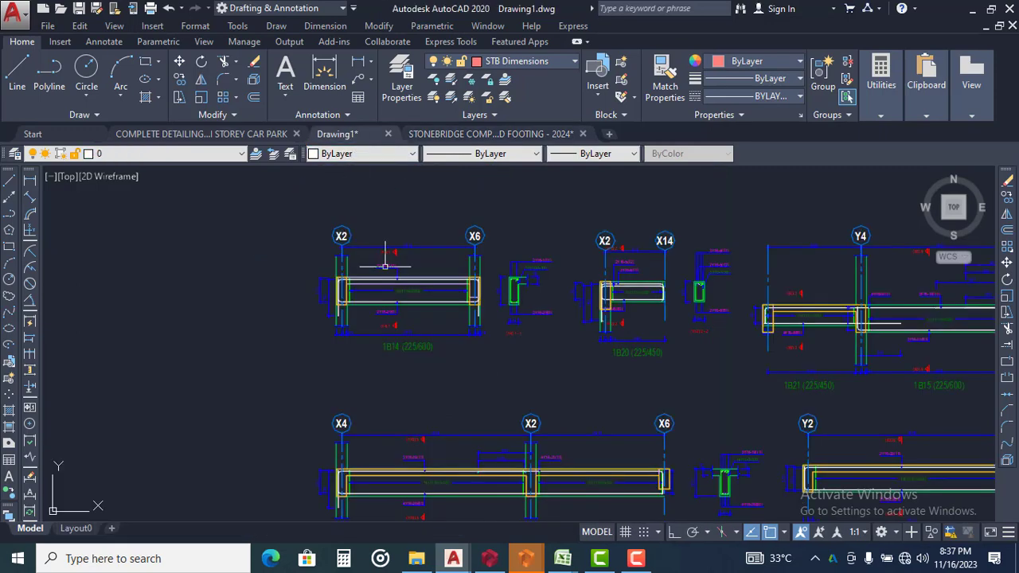
scroll(484, 226, down, 3)
scroll(484, 226, down, 9)
scroll(483, 315, up, 12)
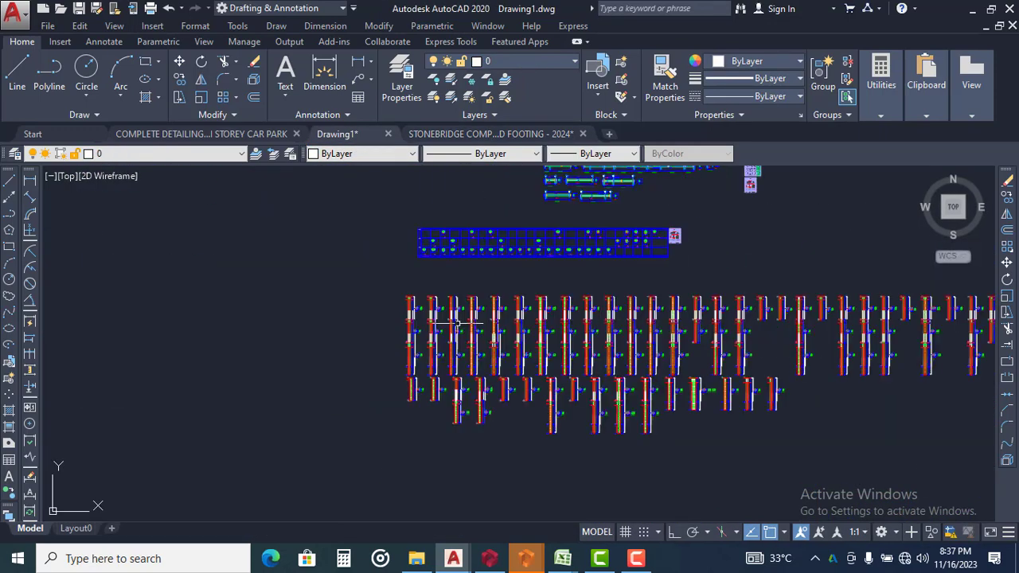
scroll(394, 362, up, 5)
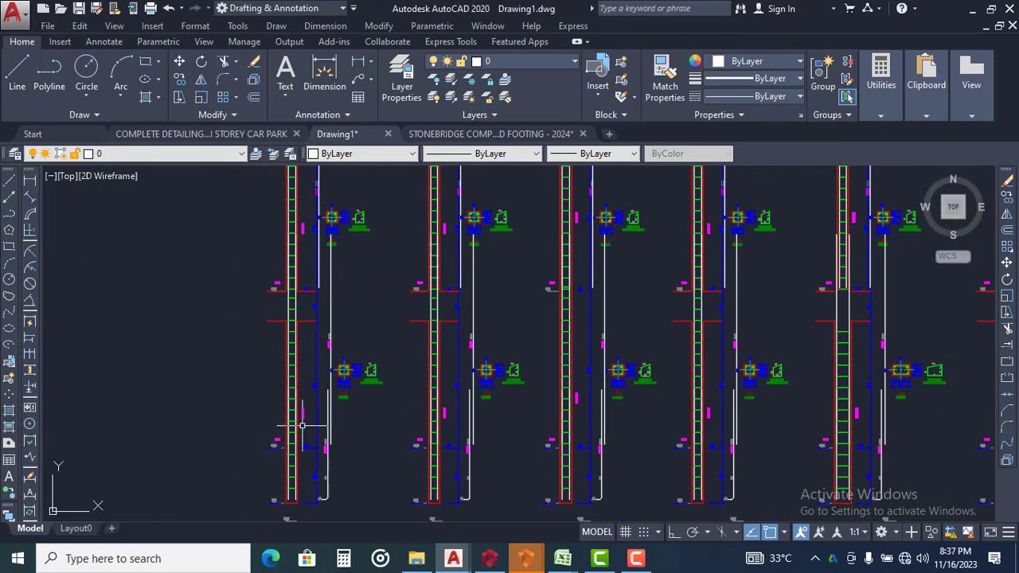
middle_drag(334, 344, 366, 236)
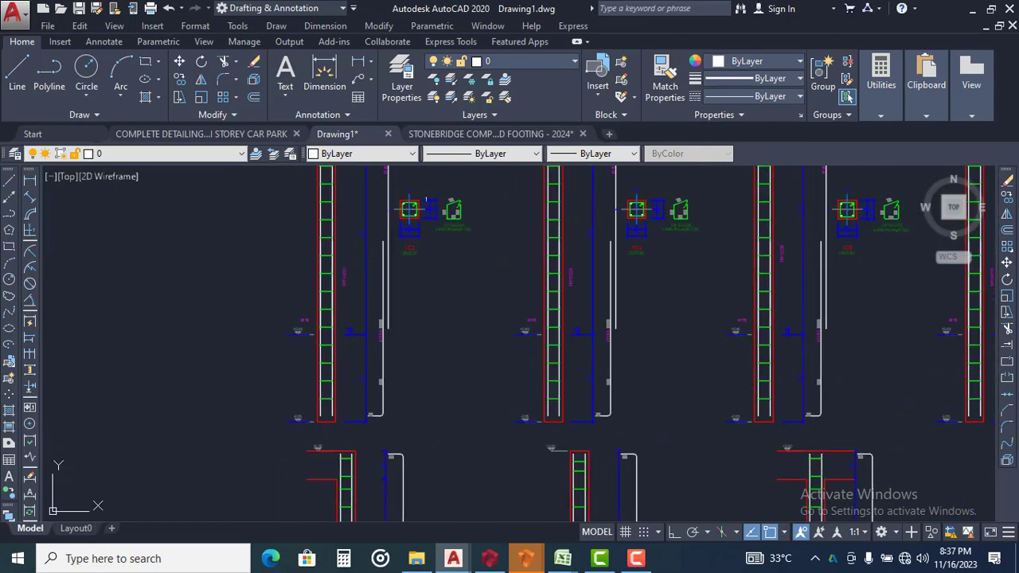
Return to the STONEBRIDGE footing drawing and examine the base, starter bars and ground-level notes of Column 1
click(472, 133)
scroll(462, 277, down, 5)
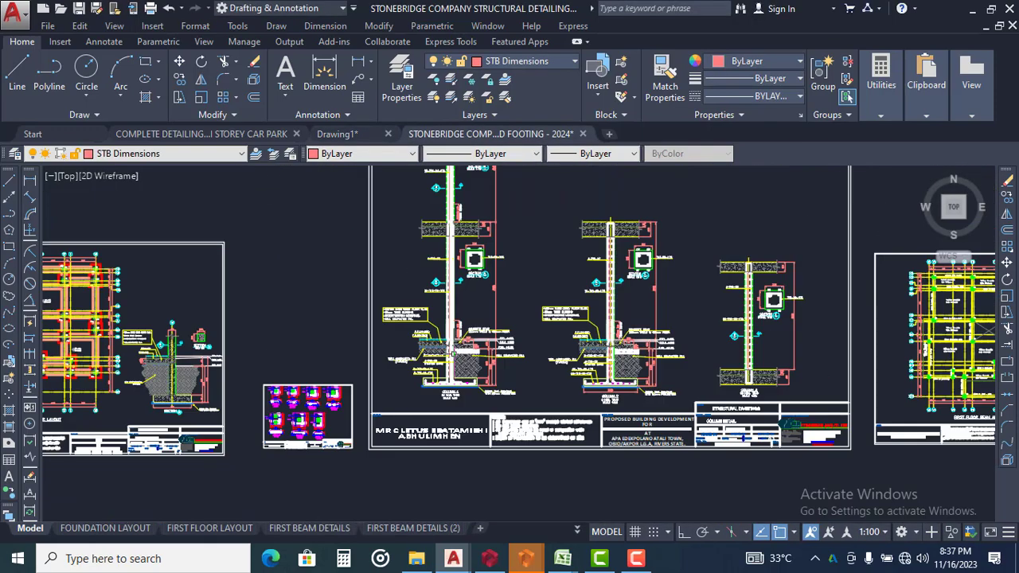
scroll(432, 371, up, 9)
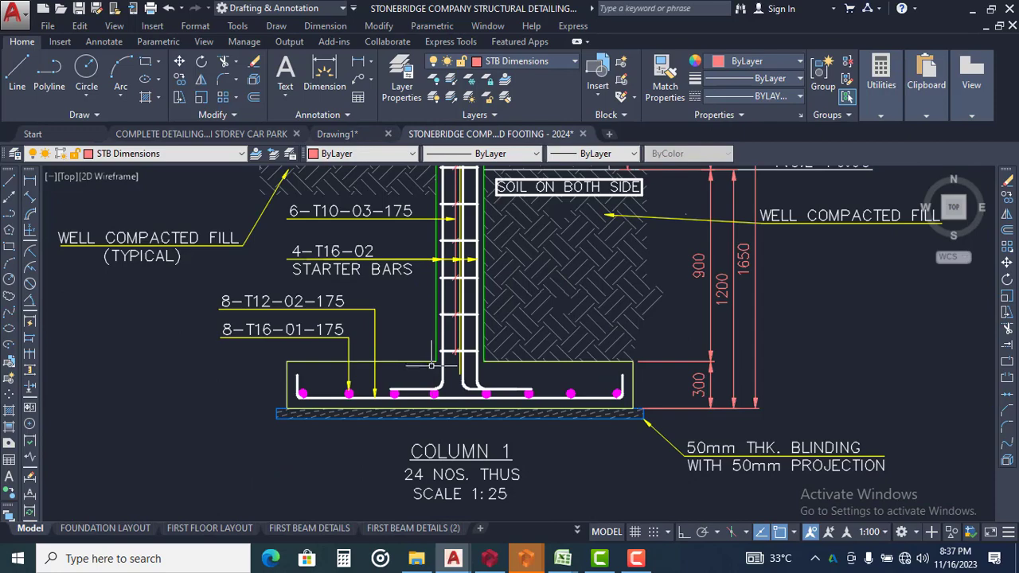
scroll(460, 331, down, 2)
middle_drag(459, 317, 434, 396)
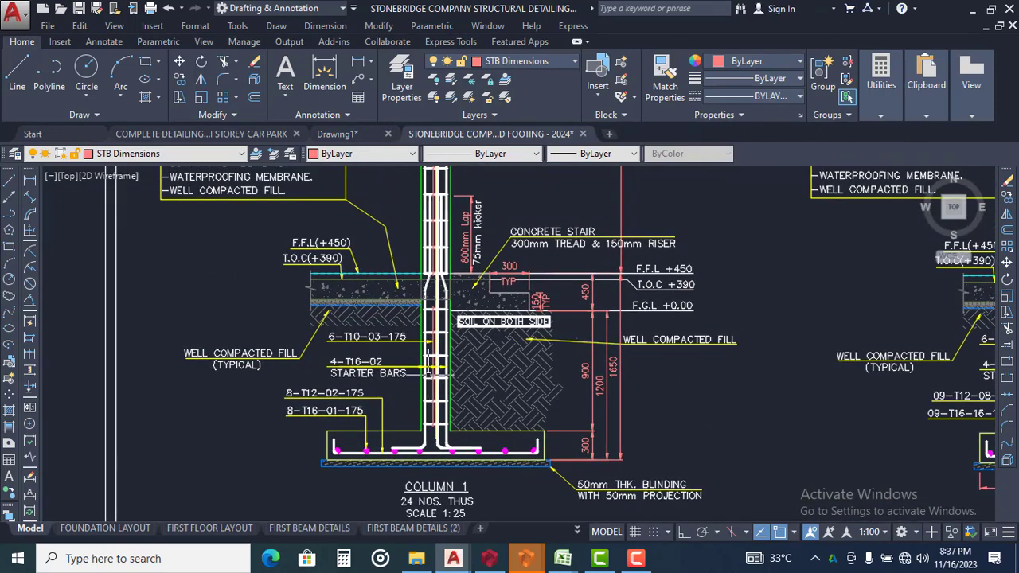
scroll(430, 370, down, 6)
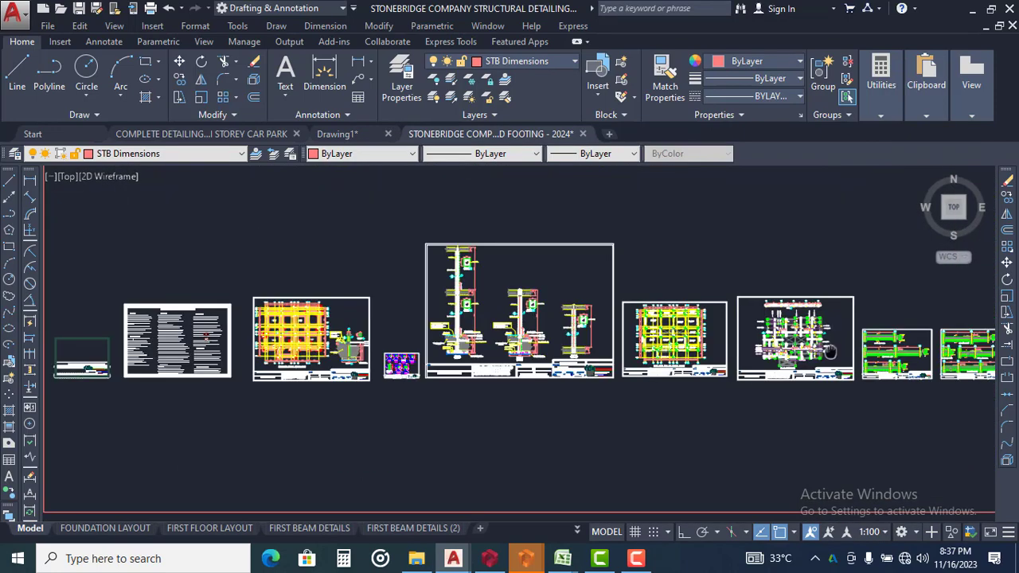
Examine the RC slab detailing sheet and the neighbouring formatted beam detail sheet
middle_drag(830, 351, 559, 322)
scroll(558, 326, up, 4)
middle_drag(781, 389, 630, 317)
scroll(656, 320, up, 8)
scroll(543, 292, down, 4)
scroll(480, 446, up, 6)
scroll(477, 445, down, 6)
middle_drag(348, 373, 511, 316)
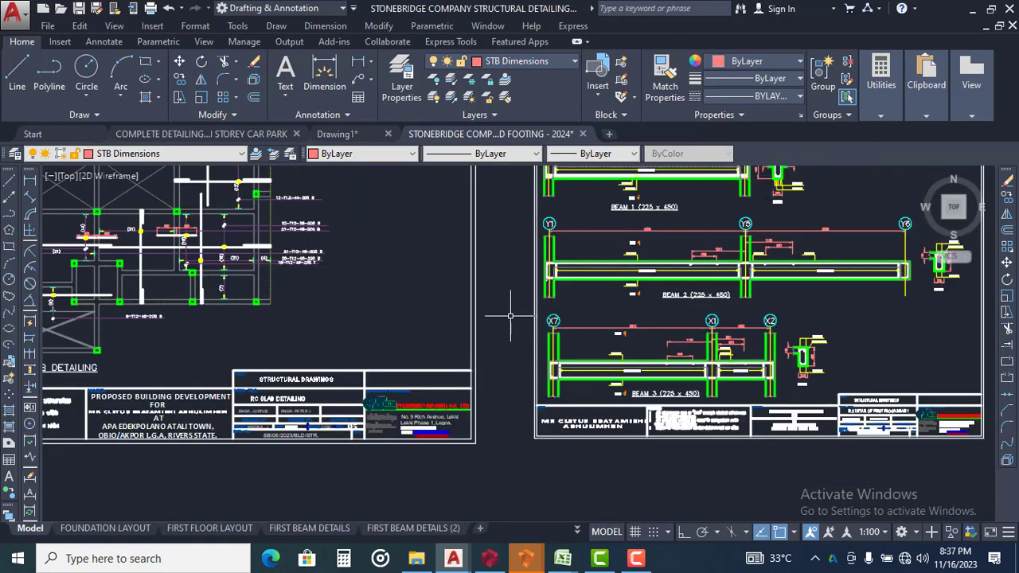
Examine the slab reinforcement layout and the first floor beam layout, including the beam labels and slab thickness notes
scroll(511, 316, down, 4)
scroll(608, 331, up, 5)
scroll(589, 286, up, 2)
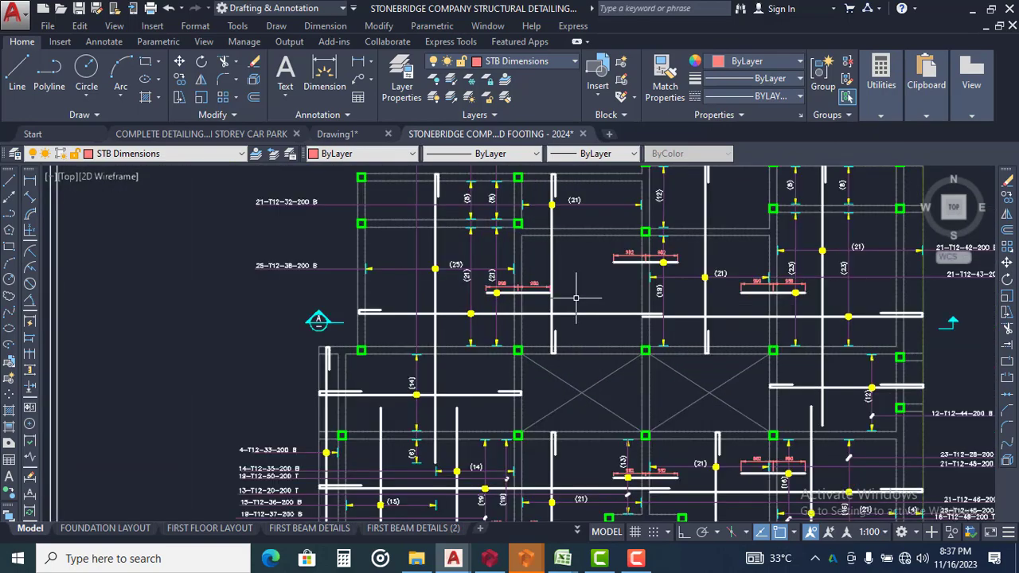
scroll(627, 278, down, 2)
middle_drag(411, 295, 945, 318)
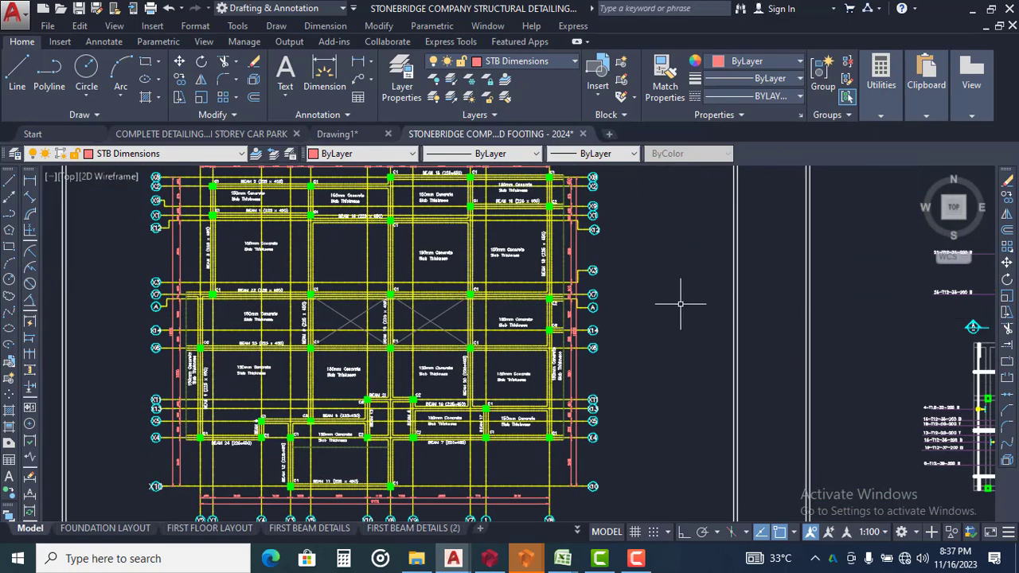
middle_drag(615, 297, 837, 328)
scroll(534, 239, up, 6)
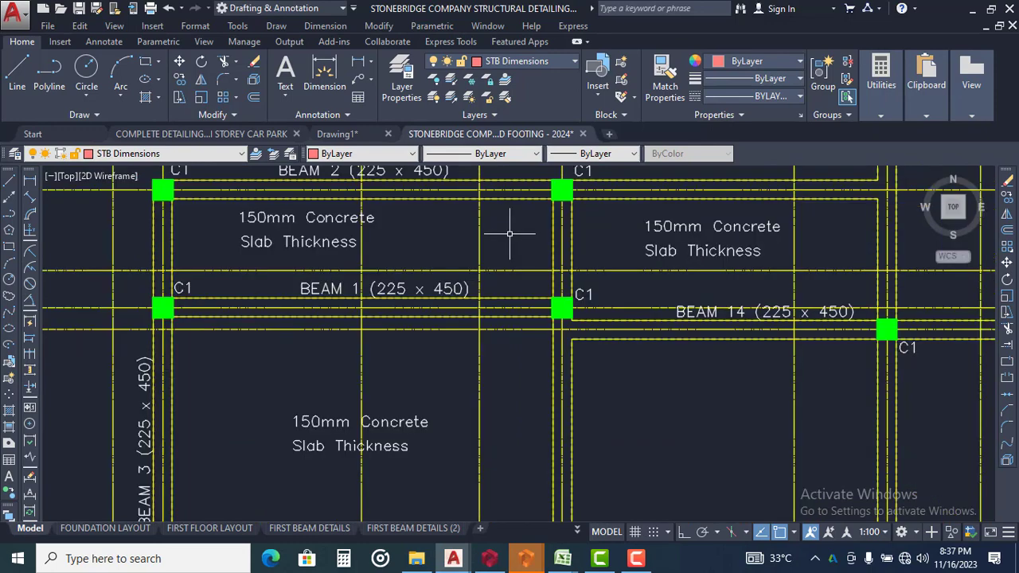
Switch to Drawing1 and examine its unformatted floor plan and pad foundation plan
click(355, 135)
scroll(518, 321, down, 2)
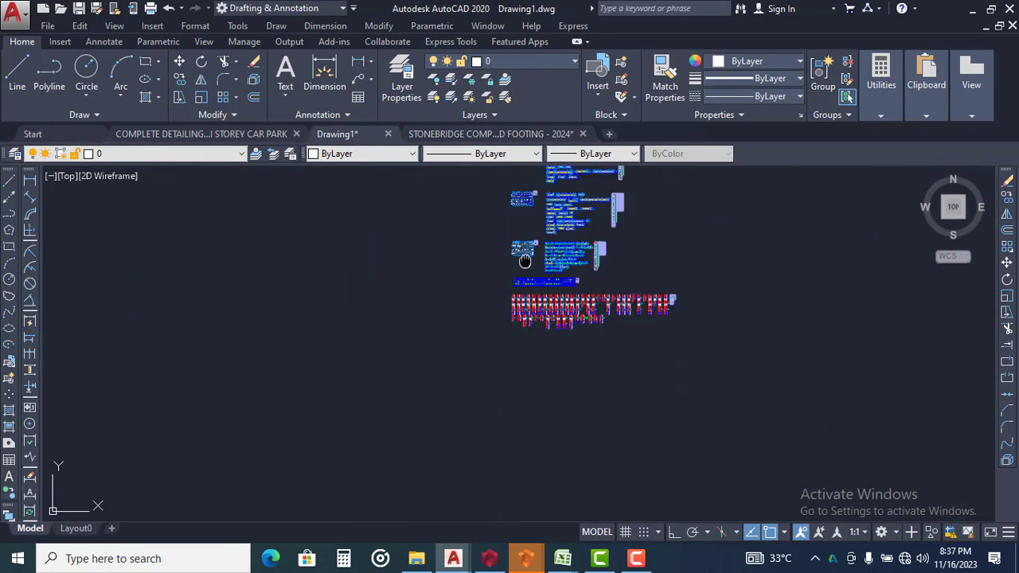
scroll(518, 228, up, 5)
scroll(469, 239, up, 9)
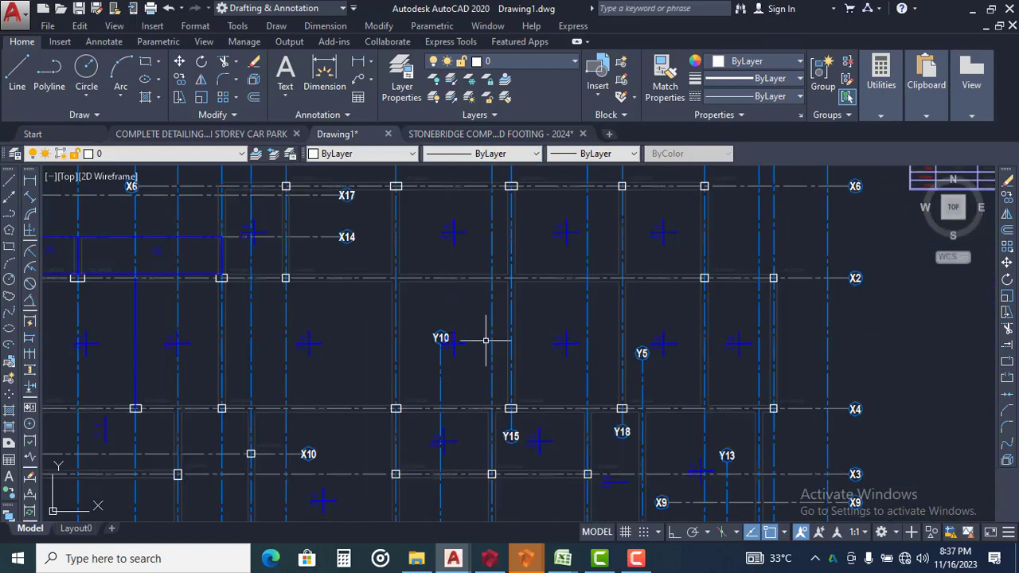
scroll(486, 327, down, 2)
scroll(491, 315, down, 5)
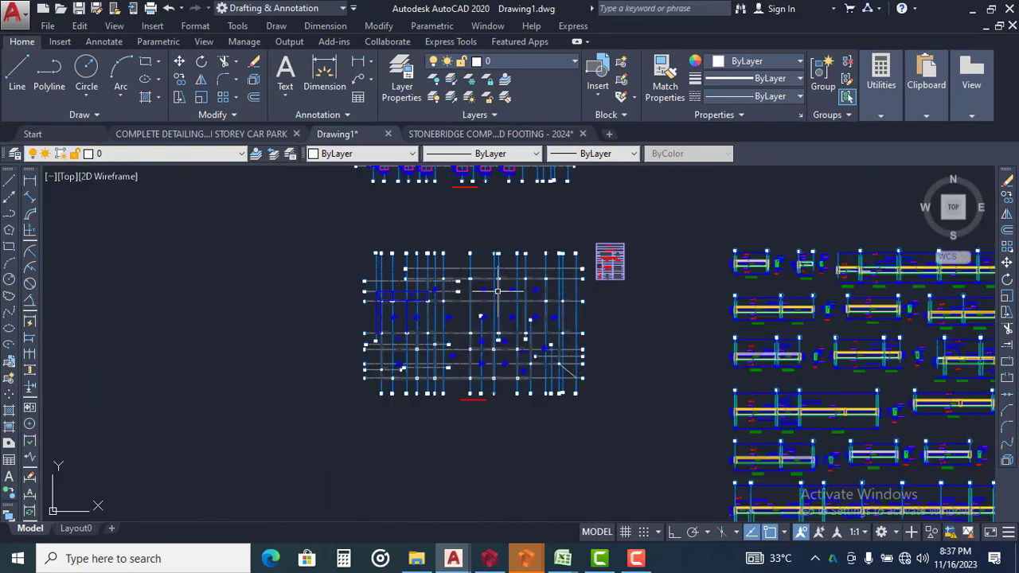
scroll(516, 218, up, 8)
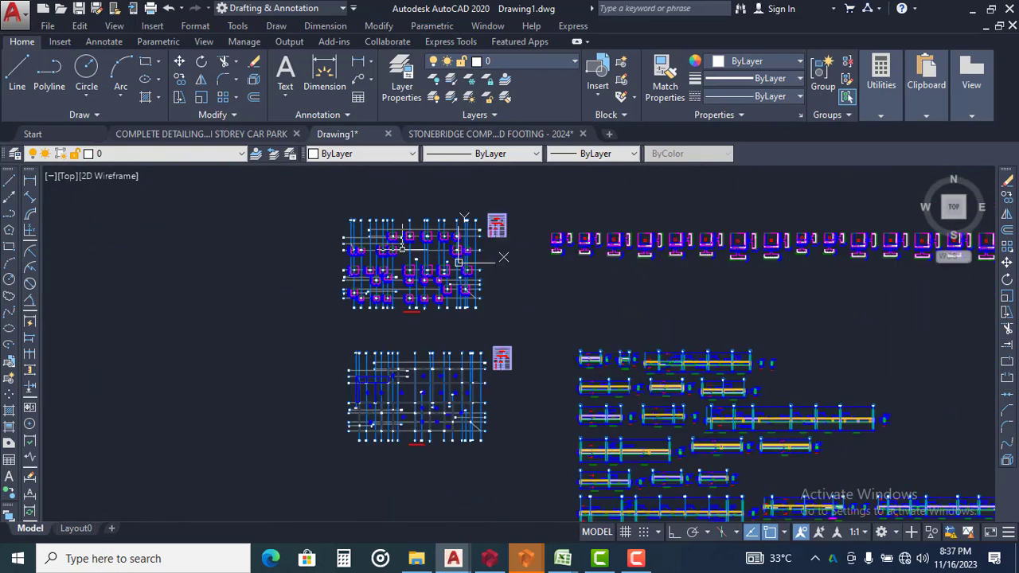
scroll(422, 239, down, 2)
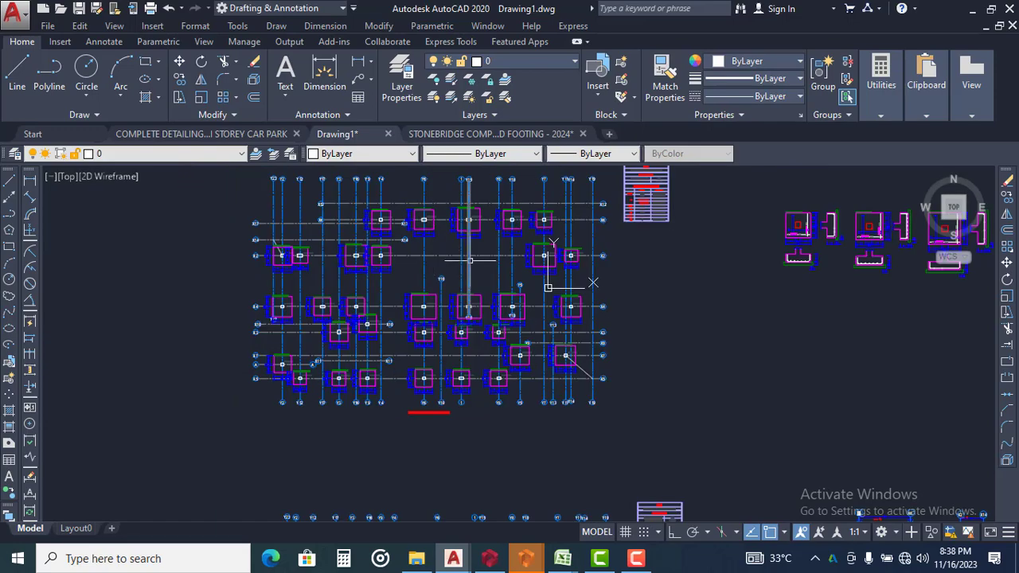
scroll(583, 294, down, 2)
scroll(478, 274, down, 4)
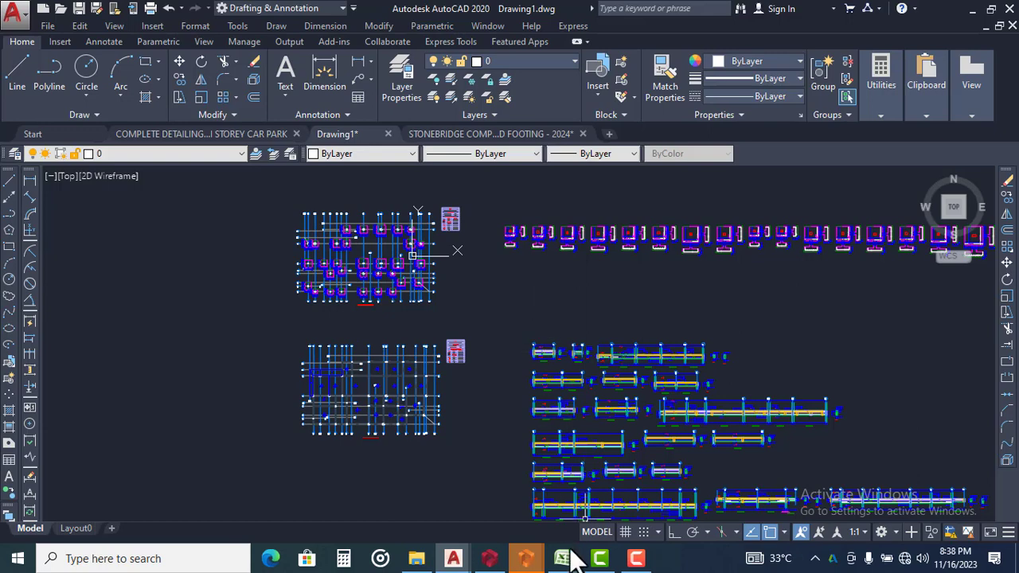
View the StoneBridge detailing template catalogue in Excel and return to Drawing1 in AutoCAD
mouse_move(573, 559)
click(626, 496)
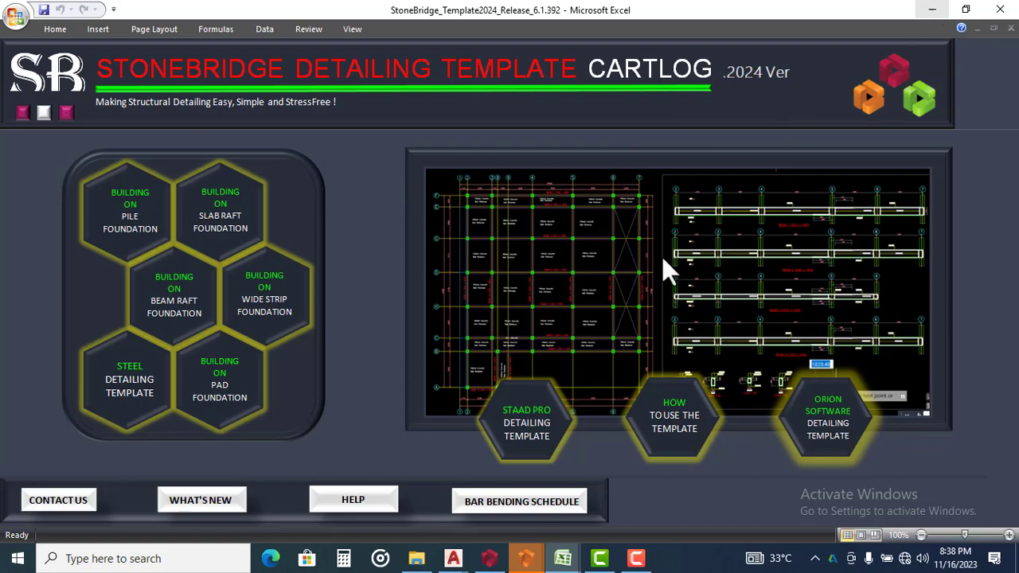
click(935, 9)
Examine the pad footings and grid lines of the foundation plan in Drawing1
scroll(492, 245, down, 4)
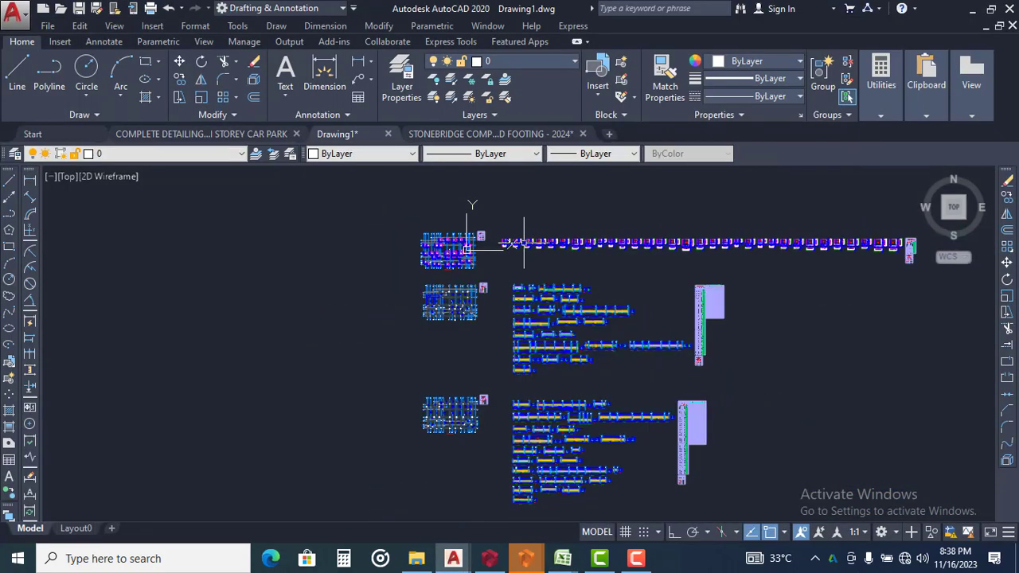
scroll(462, 219, up, 7)
scroll(410, 271, up, 2)
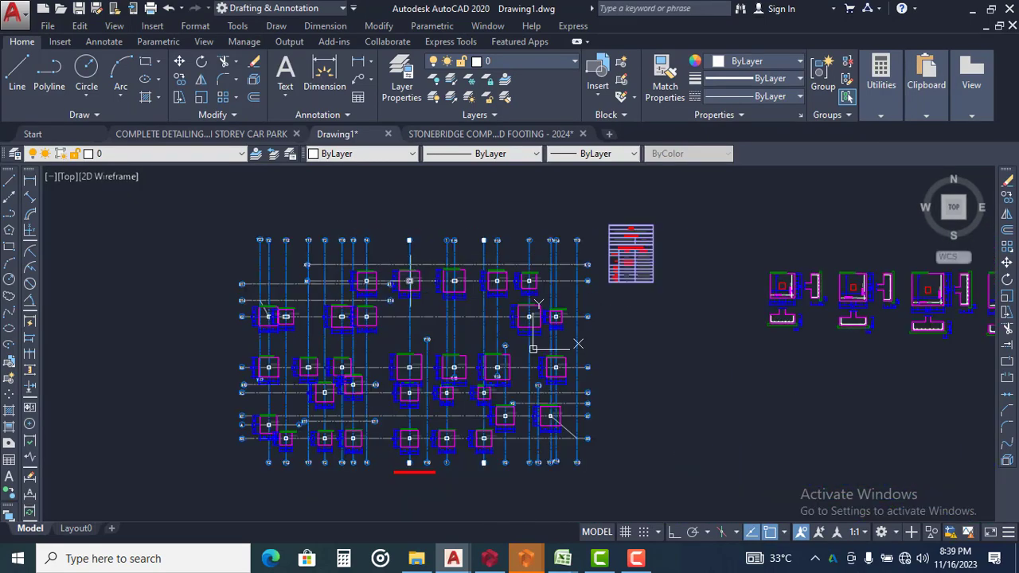
middle_drag(422, 325, 422, 277)
scroll(422, 276, up, 2)
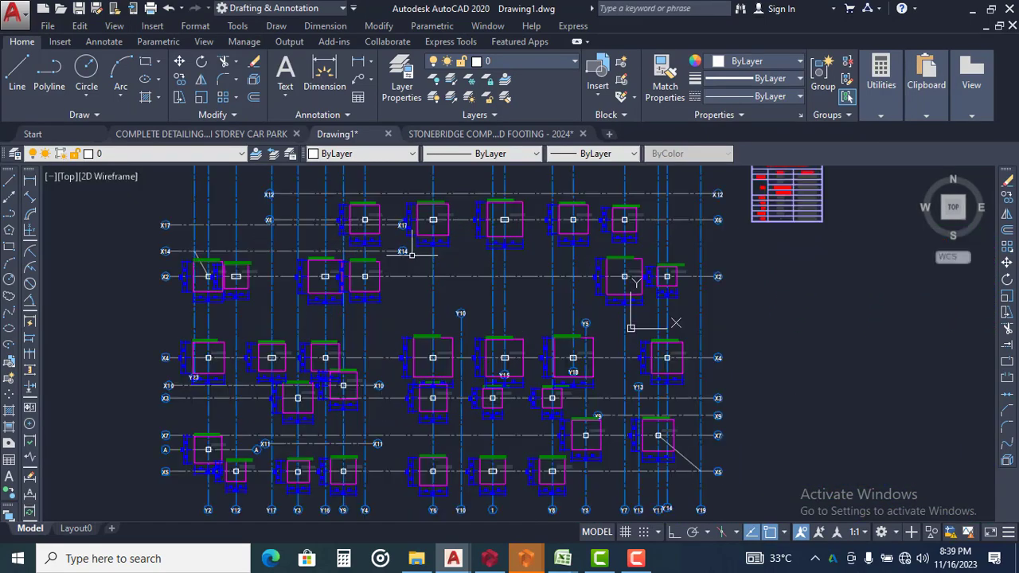
Examine the footing labels and dimensions on the pad foundation plan and the individual footing reinforcement details in Drawing1
scroll(431, 225, up, 2)
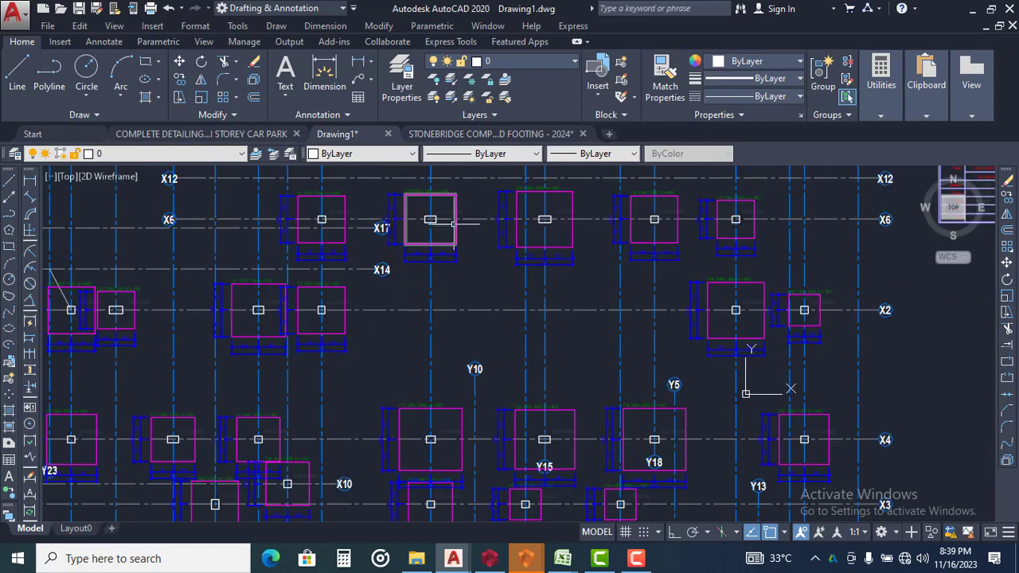
scroll(460, 205, up, 2)
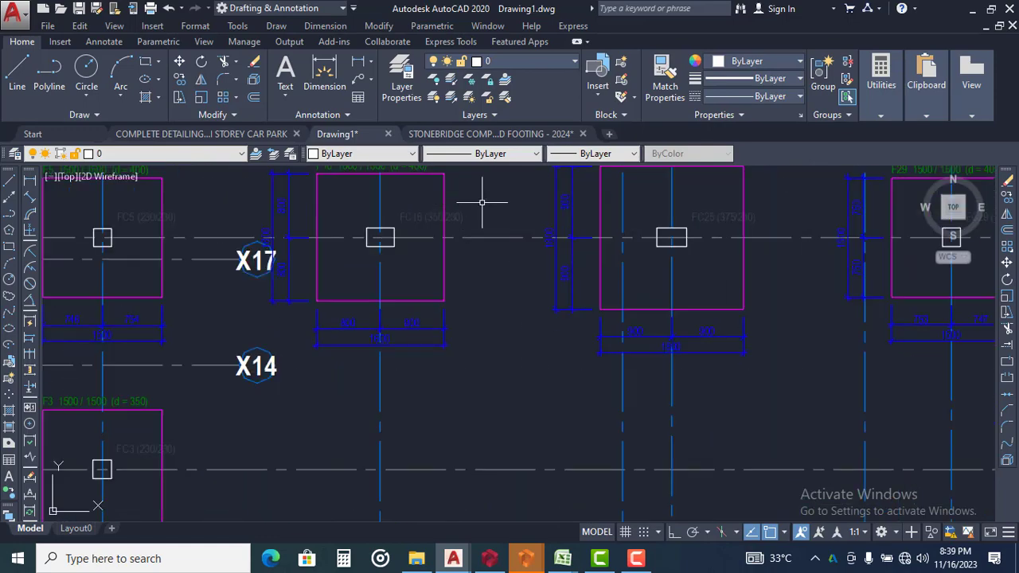
scroll(482, 209, down, 7)
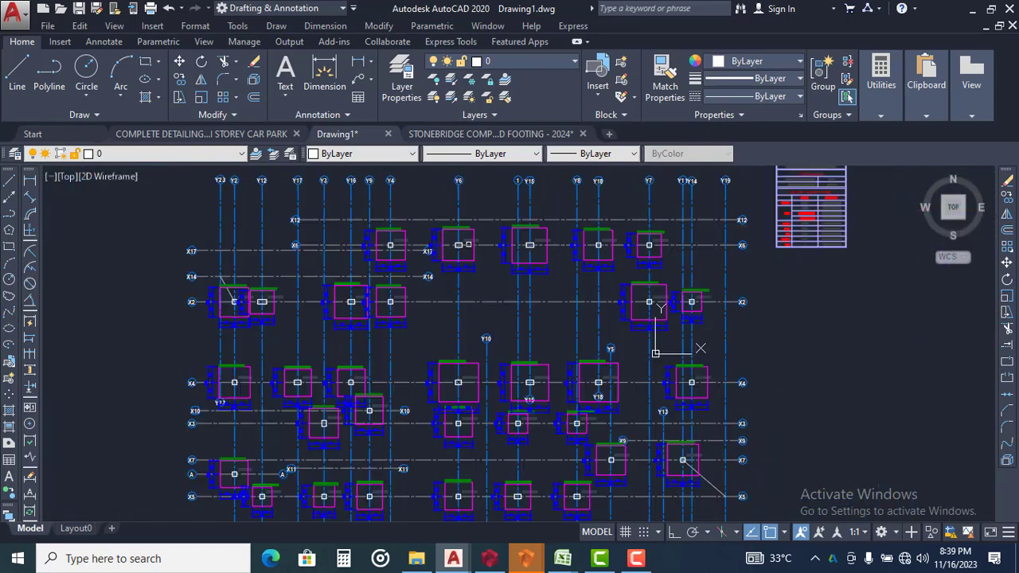
scroll(476, 310, up, 1)
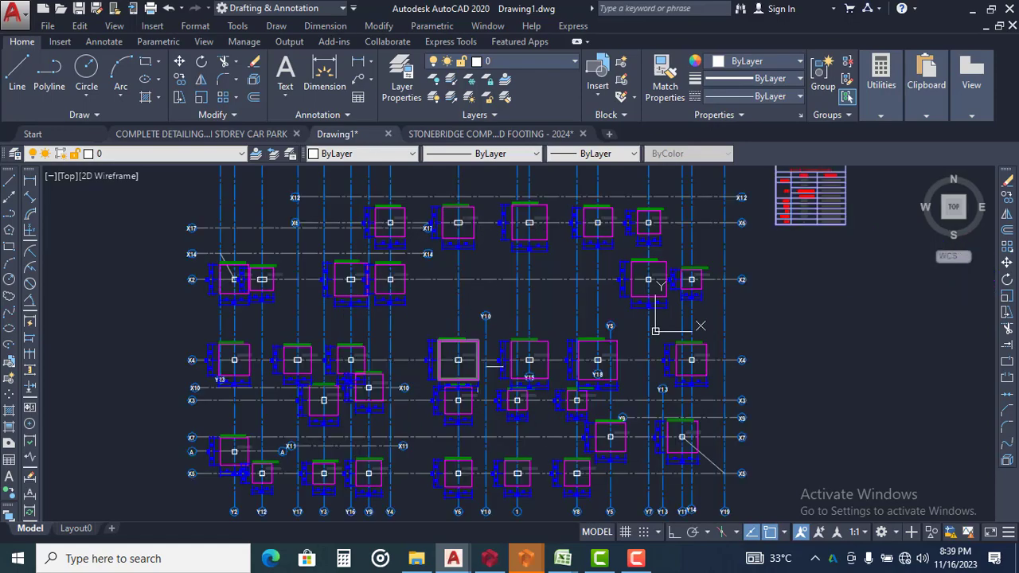
scroll(458, 354, down, 3)
scroll(470, 300, down, 4)
scroll(605, 313, up, 12)
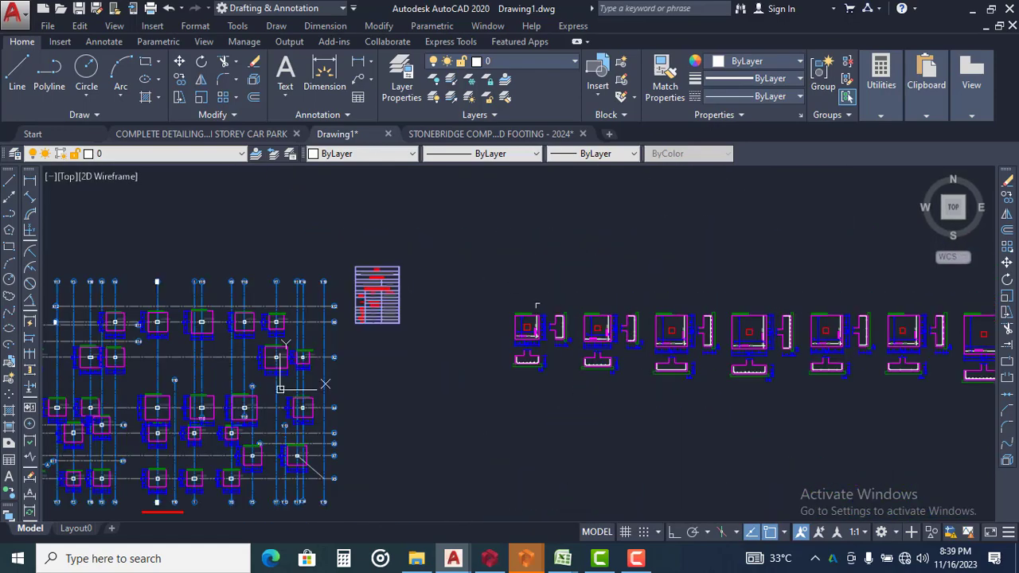
scroll(527, 355, up, 2)
scroll(534, 356, down, 12)
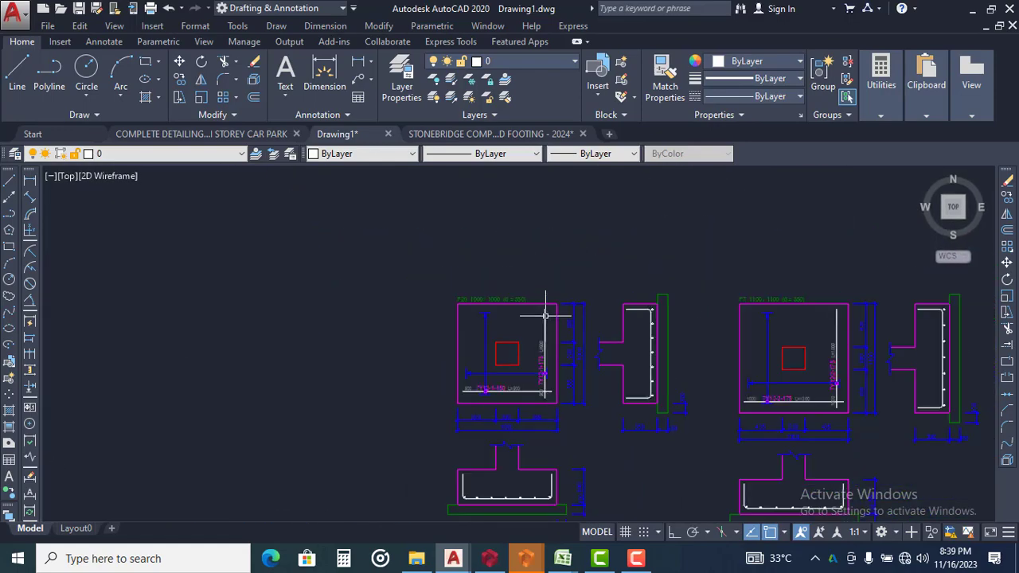
Examine the raw first floor beam details around 1B14 and the floor layout plan with its grid lines
scroll(534, 289, up, 4)
scroll(525, 274, up, 4)
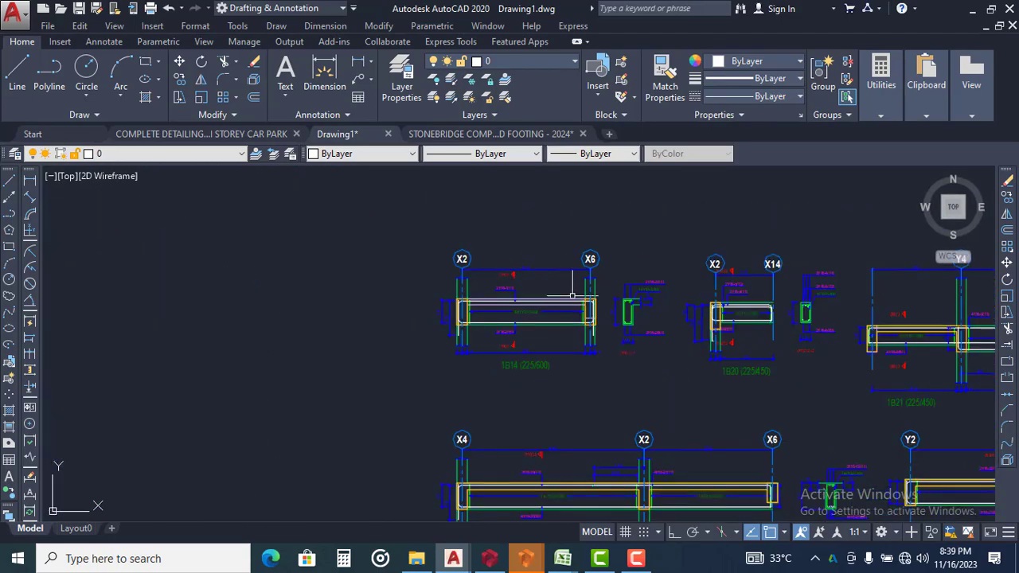
scroll(522, 269, down, 10)
scroll(394, 301, up, 10)
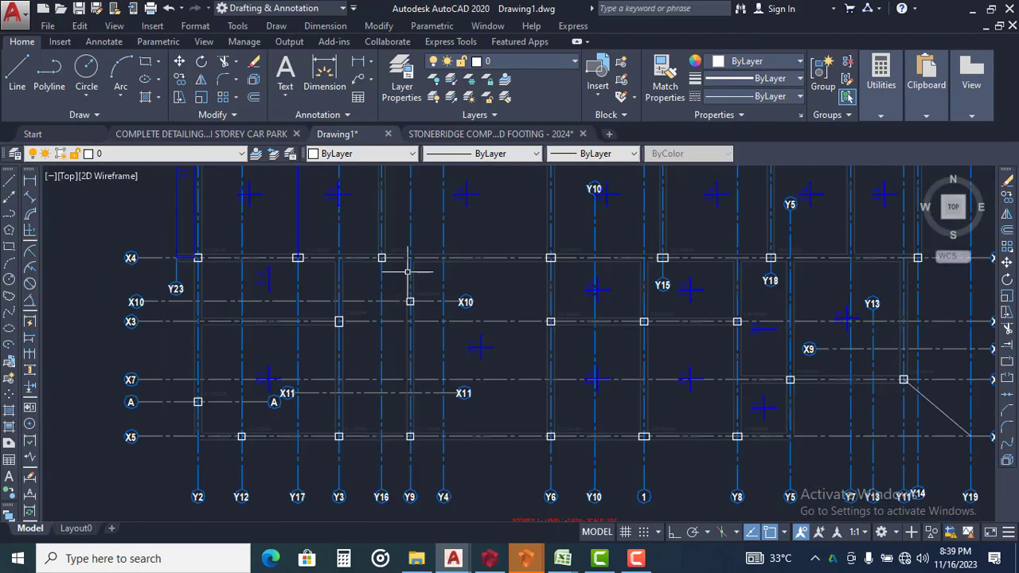
scroll(409, 271, down, 10)
scroll(573, 271, up, 4)
scroll(446, 323, up, 8)
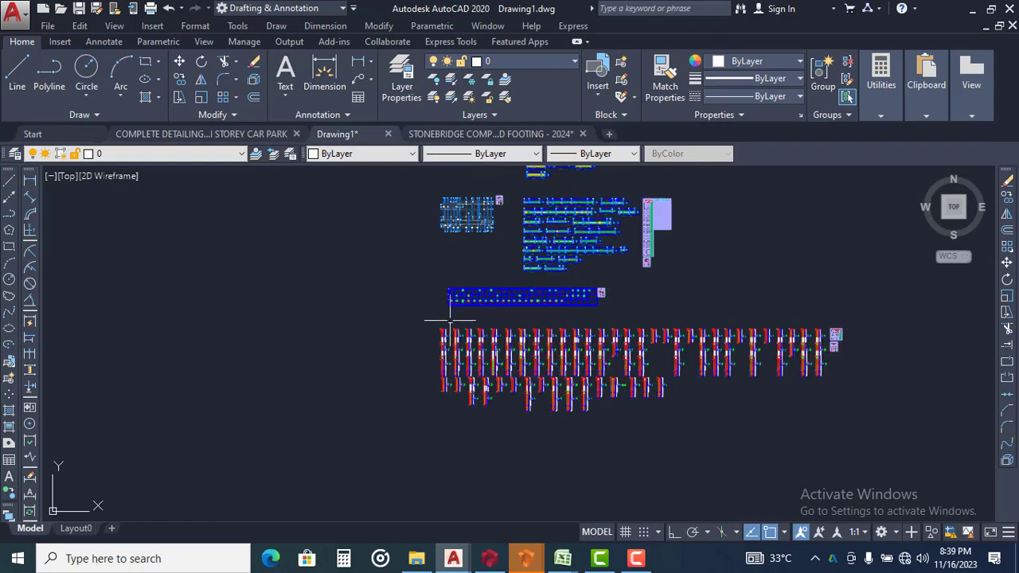
Examine the column schedule table, the column elevations and their cross-sections with links and bar labels
scroll(486, 279, down, 10)
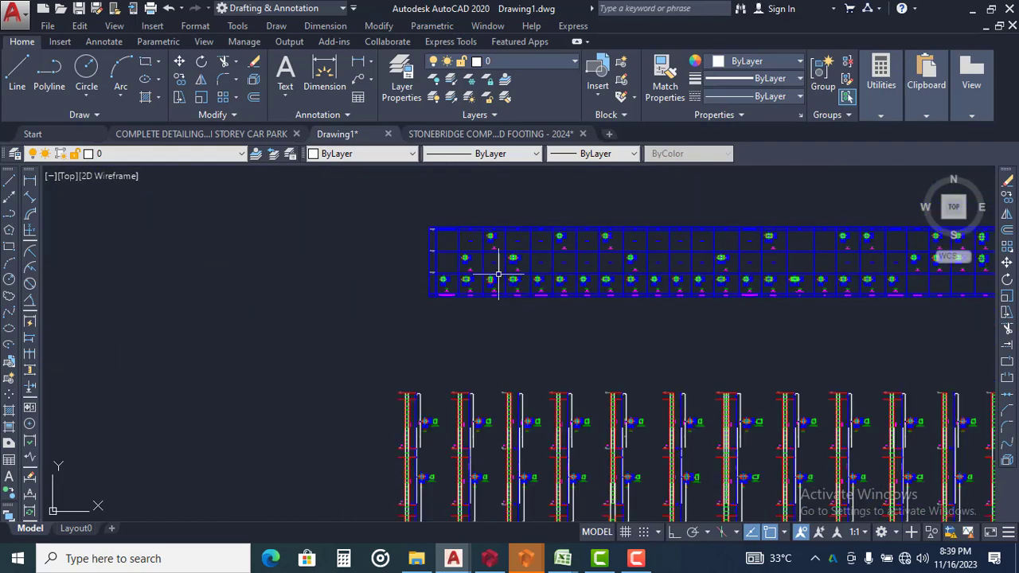
scroll(518, 290, up, 8)
scroll(518, 268, down, 5)
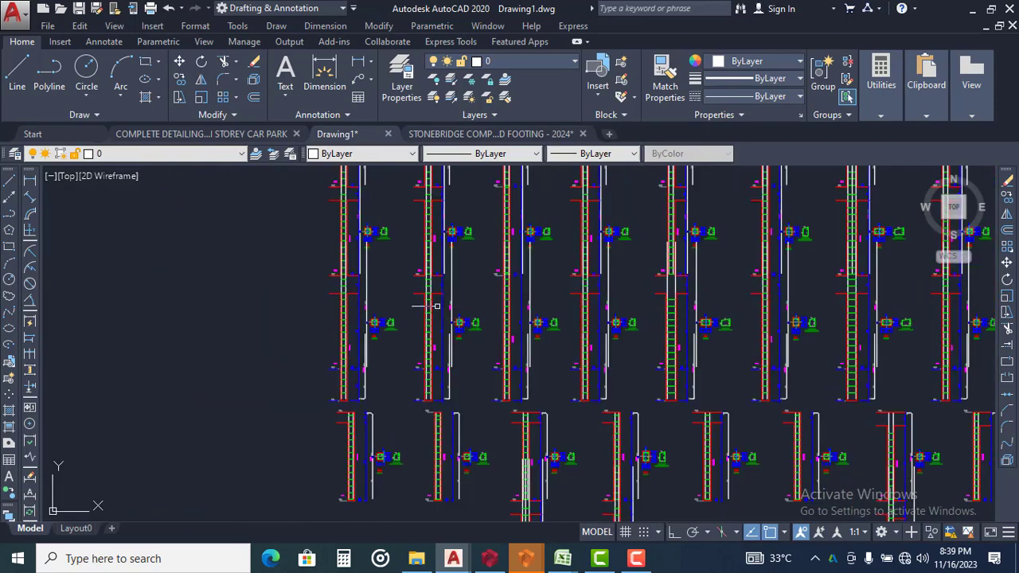
scroll(436, 306, up, 6)
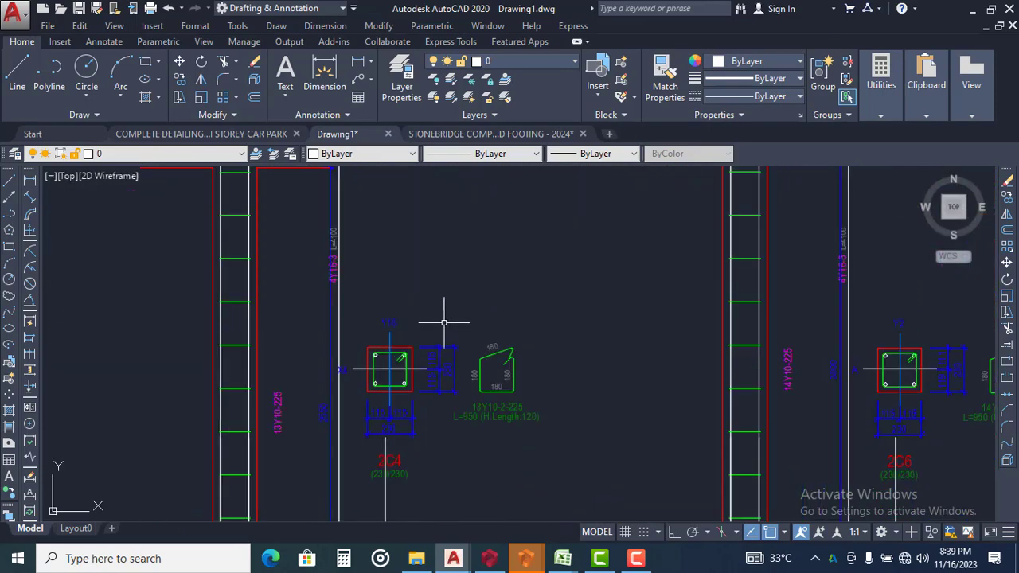
scroll(444, 323, down, 5)
scroll(387, 296, up, 4)
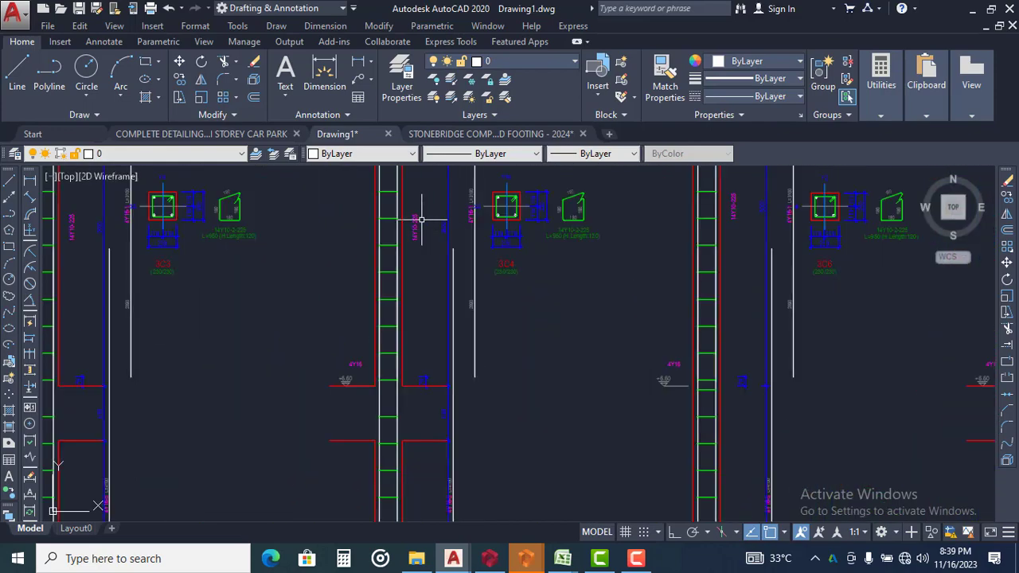
middle_drag(422, 220, 402, 280)
scroll(423, 266, up, 8)
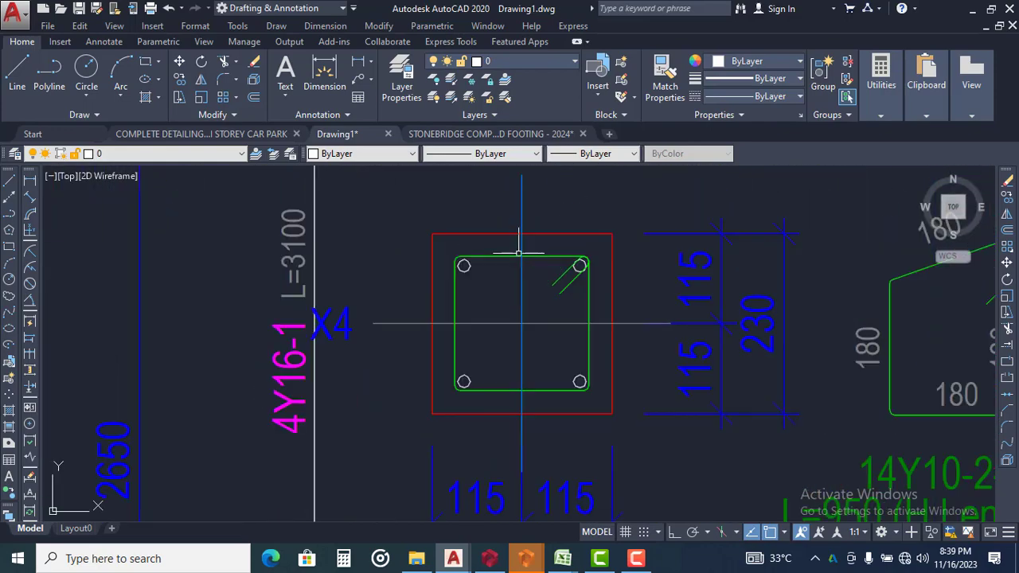
scroll(505, 297, down, 10)
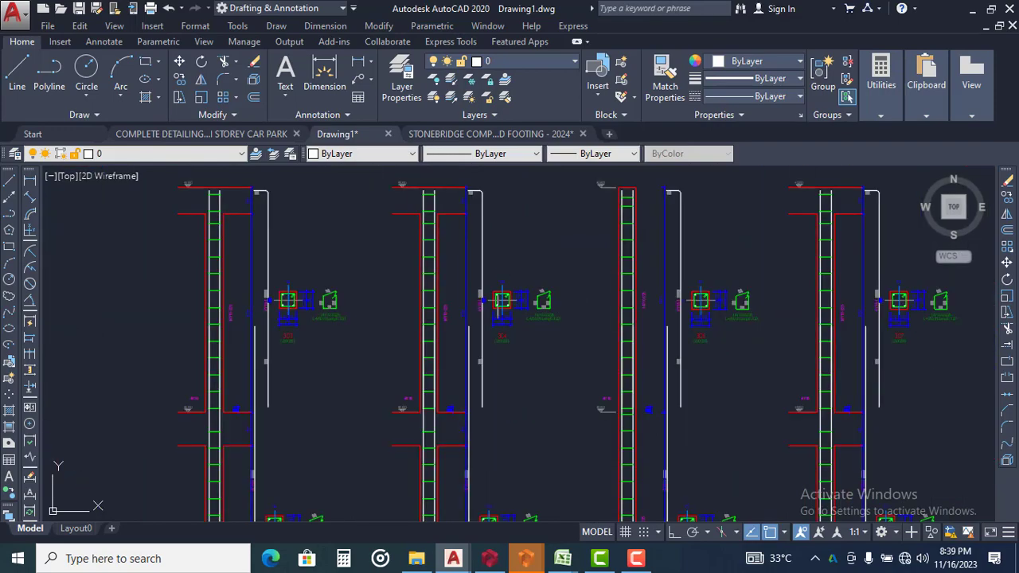
scroll(505, 297, down, 5)
mouse_move(512, 255)
middle_down()
mouse_move(510, 294)
mouse_move(462, 311)
middle_up()
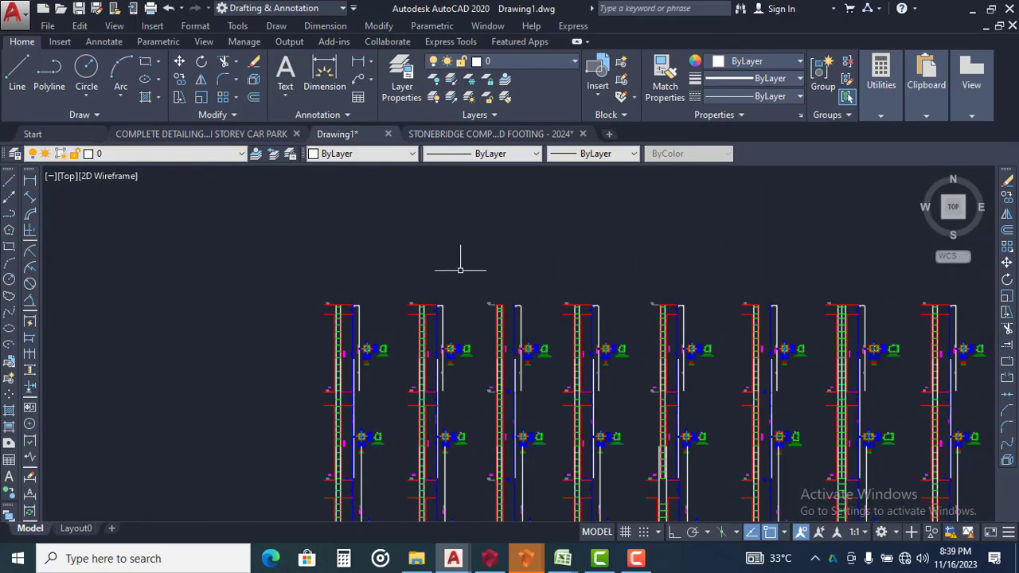
scroll(461, 269, down, 5)
middle_drag(543, 231, 480, 354)
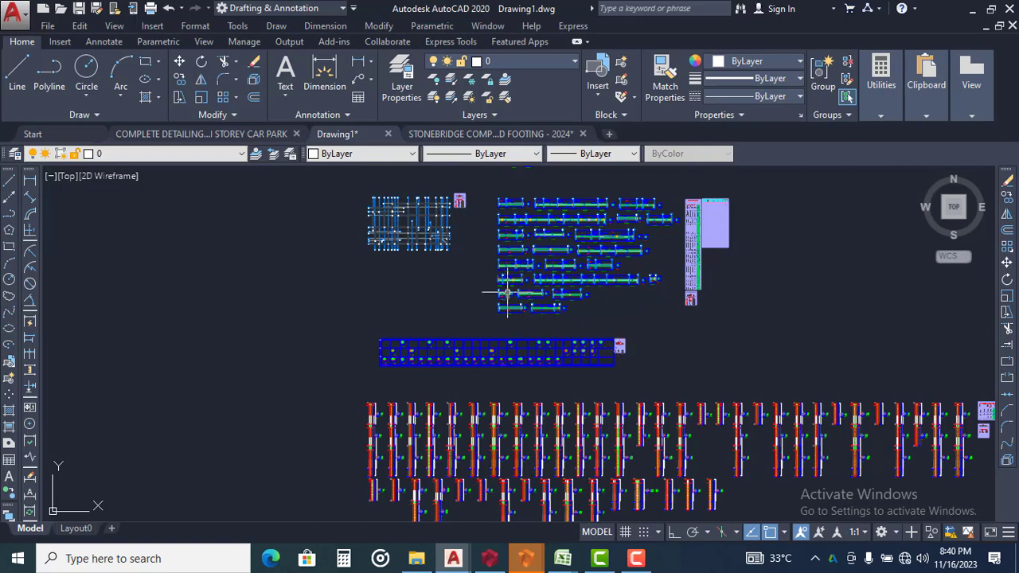
Review the floor layouts, beam detail sheets and schedules of the successive floors in Drawing1
mouse_move(507, 293)
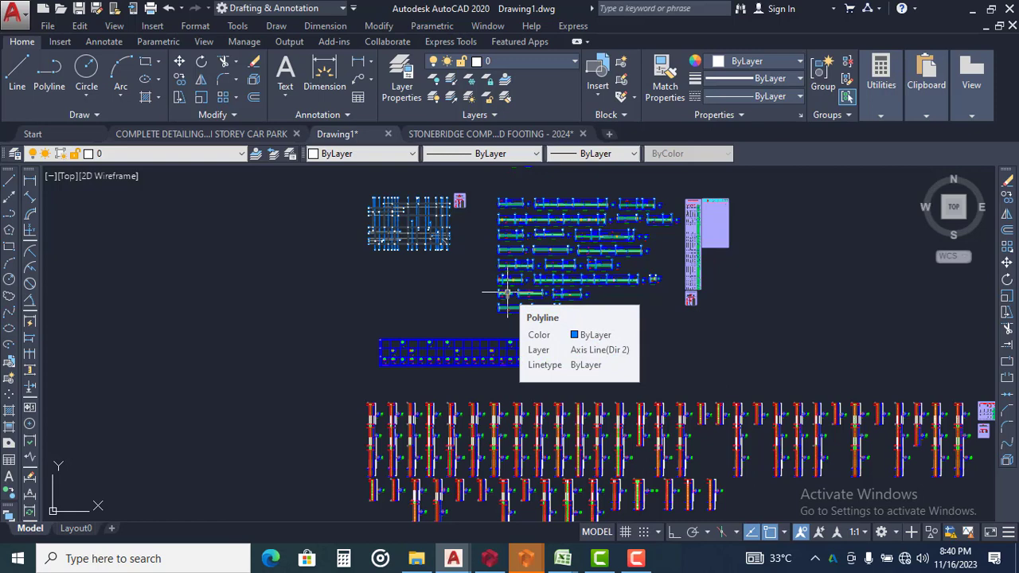
scroll(484, 240, up, 2)
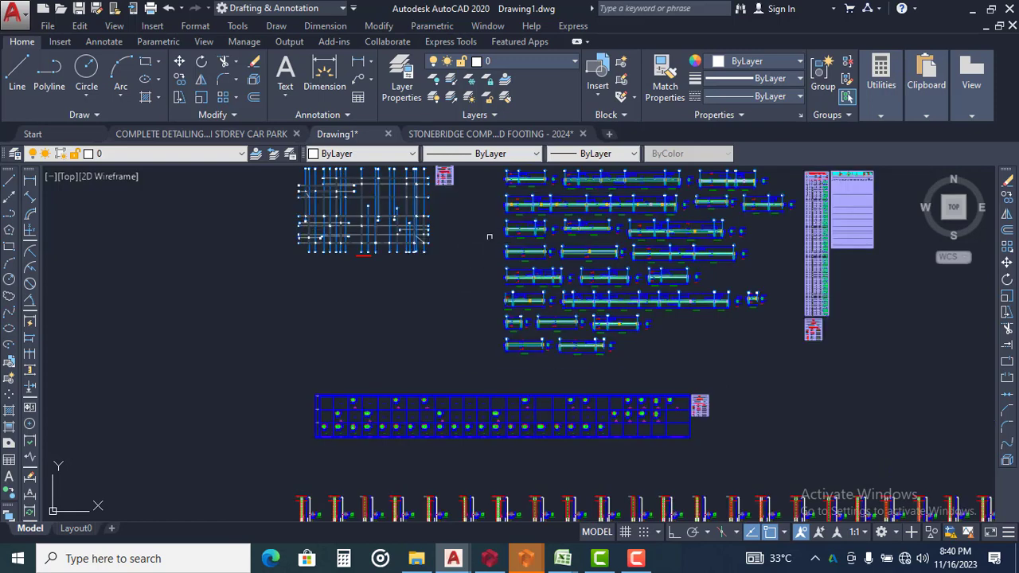
middle_drag(520, 227, 472, 307)
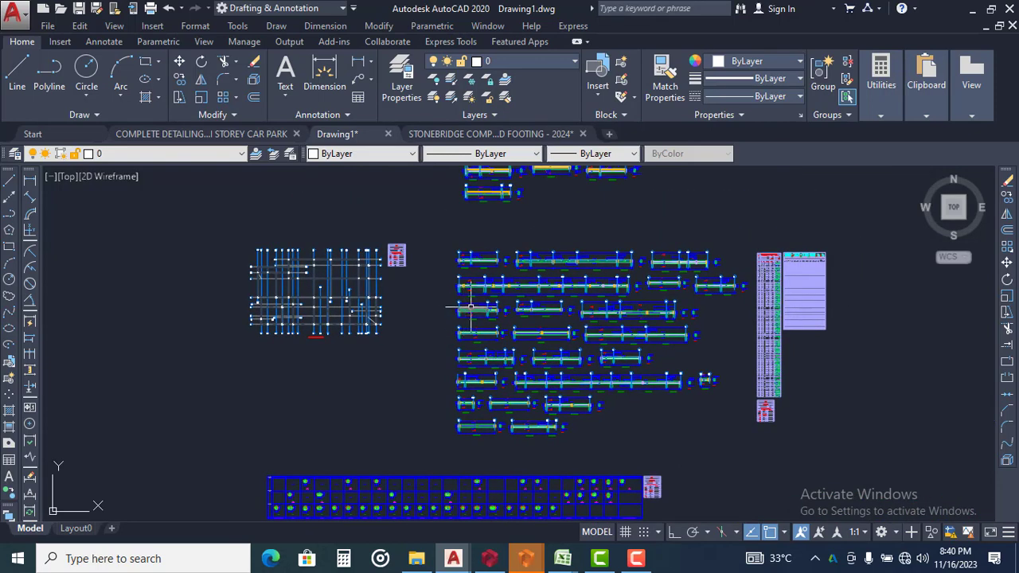
scroll(486, 246, down, 2)
middle_drag(491, 238, 491, 358)
scroll(490, 326, down, 2)
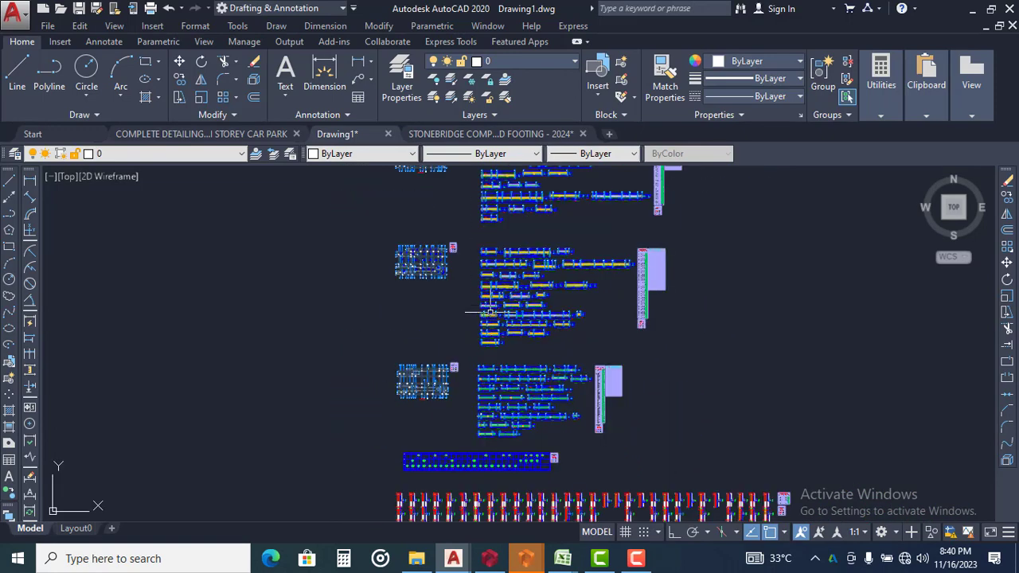
middle_drag(491, 249, 482, 323)
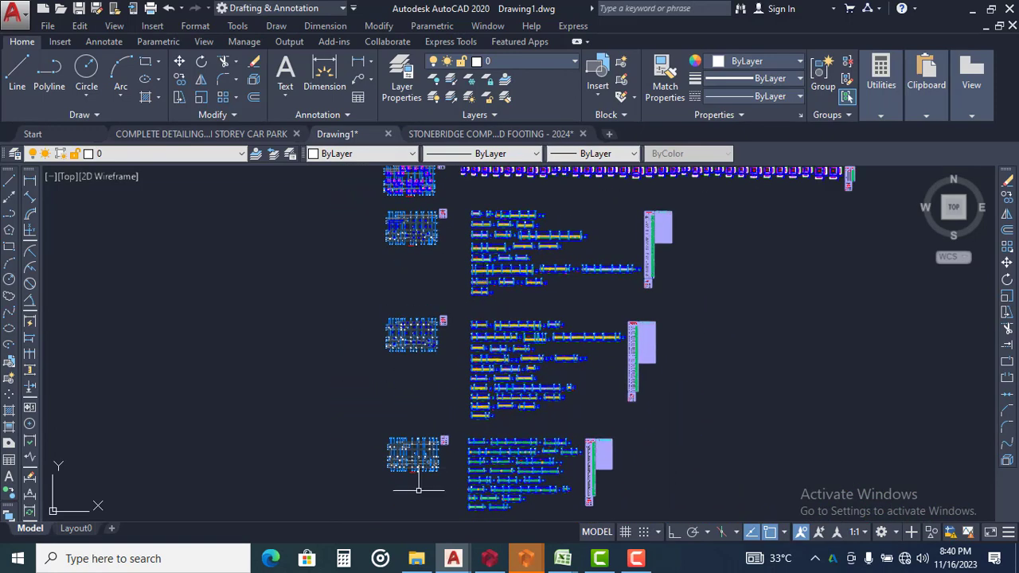
Switch to ProtaStructure and inspect the SCHOOL-APARTMENT-STUDIOS building in 3D, including the view coloured by design status
click(416, 559)
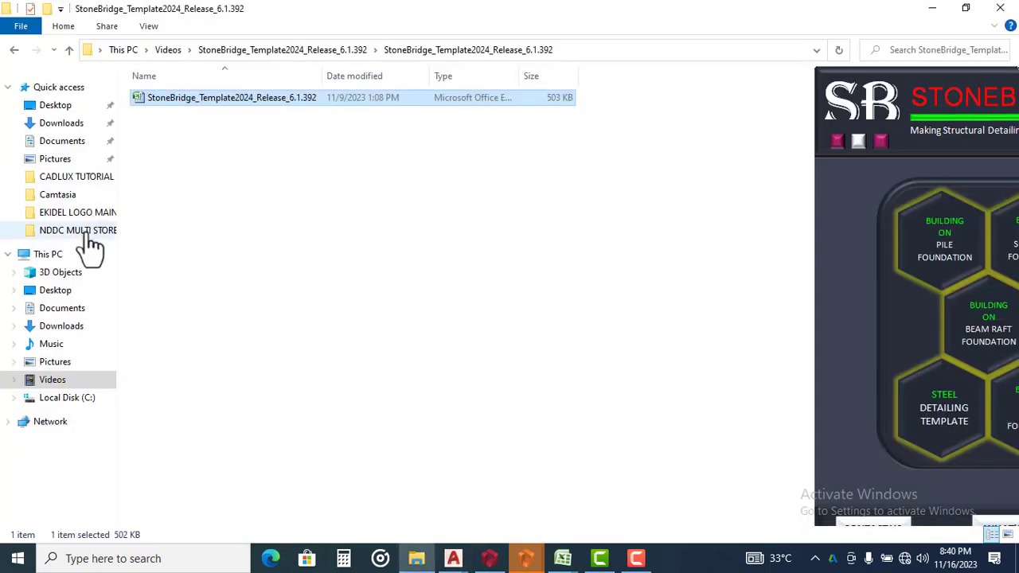
click(489, 558)
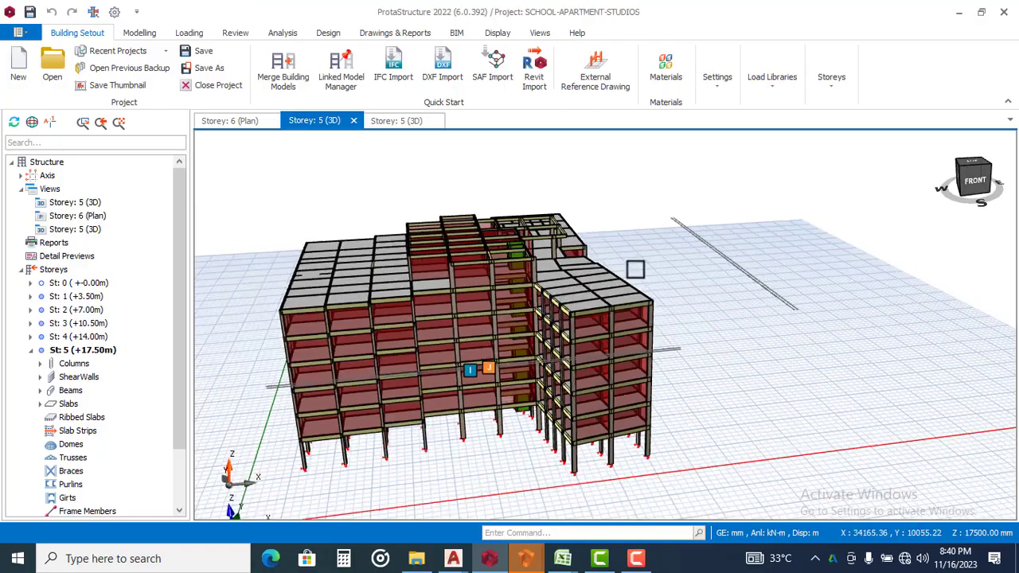
middle_drag(601, 287, 603, 262)
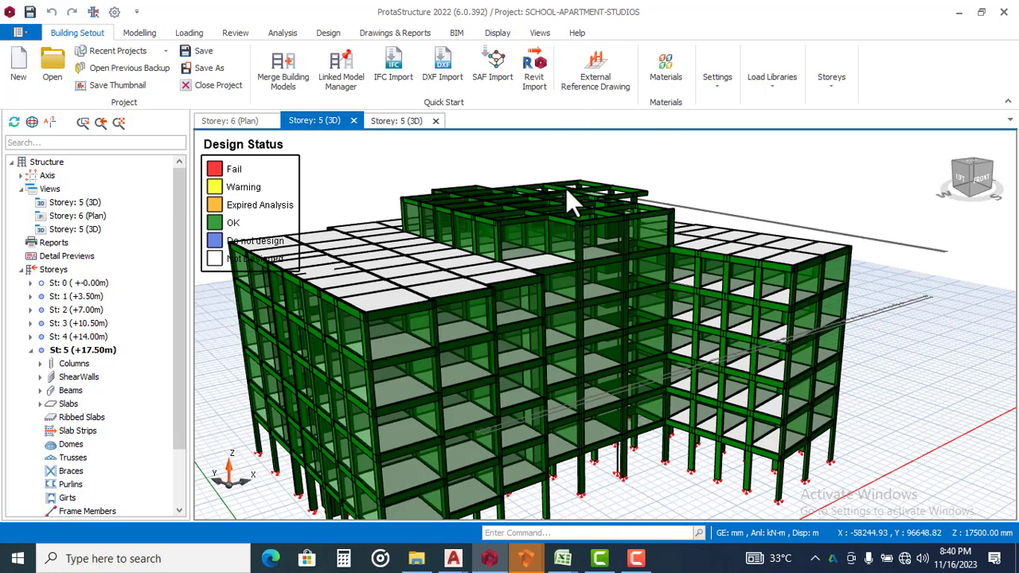
click(649, 232)
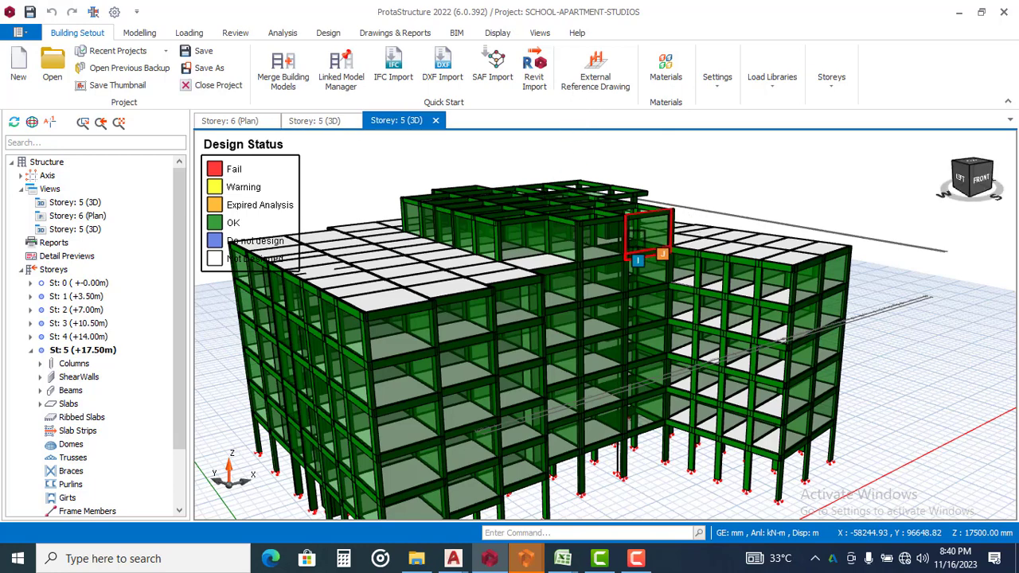
middle_drag(532, 291, 518, 262)
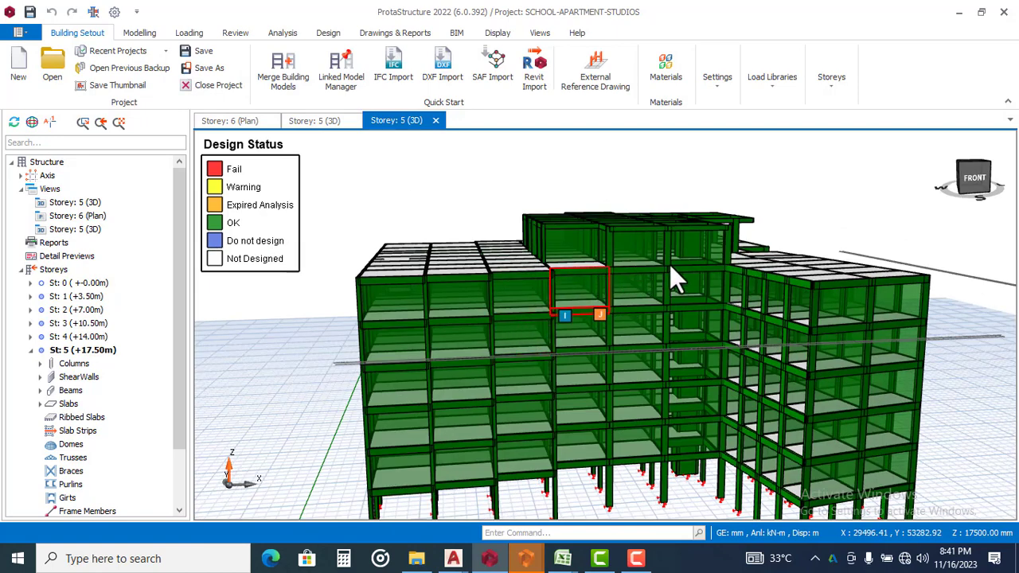
mouse_move(669, 265)
middle_down()
mouse_move(616, 263)
mouse_move(604, 280)
middle_up()
Switch to File Explorer and locate Drawing1 in Documents > ProtaData2018 > 2_STOREY_BUILDING_DESIGN > ExportedDrawings
click(422, 560)
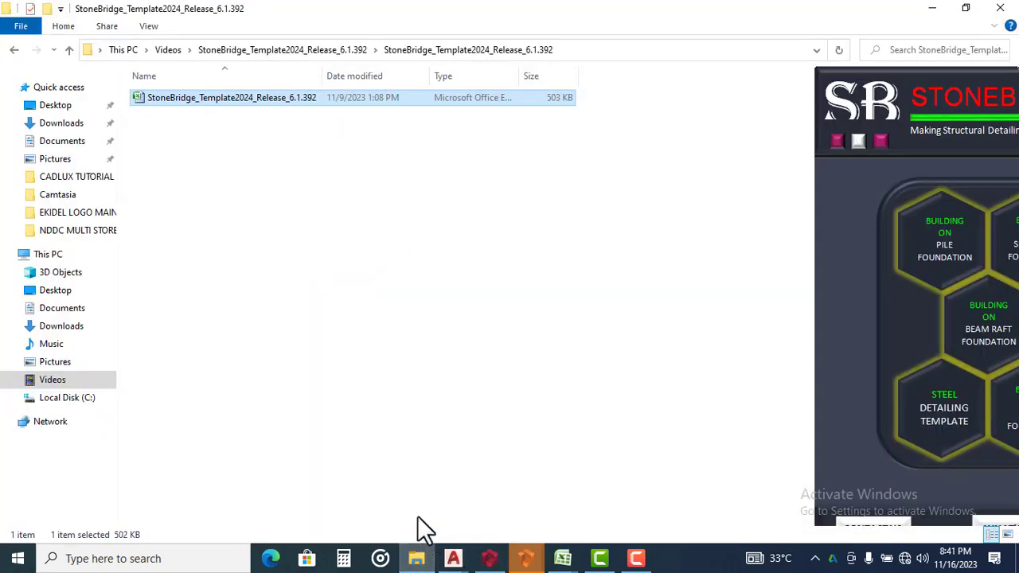
click(64, 141)
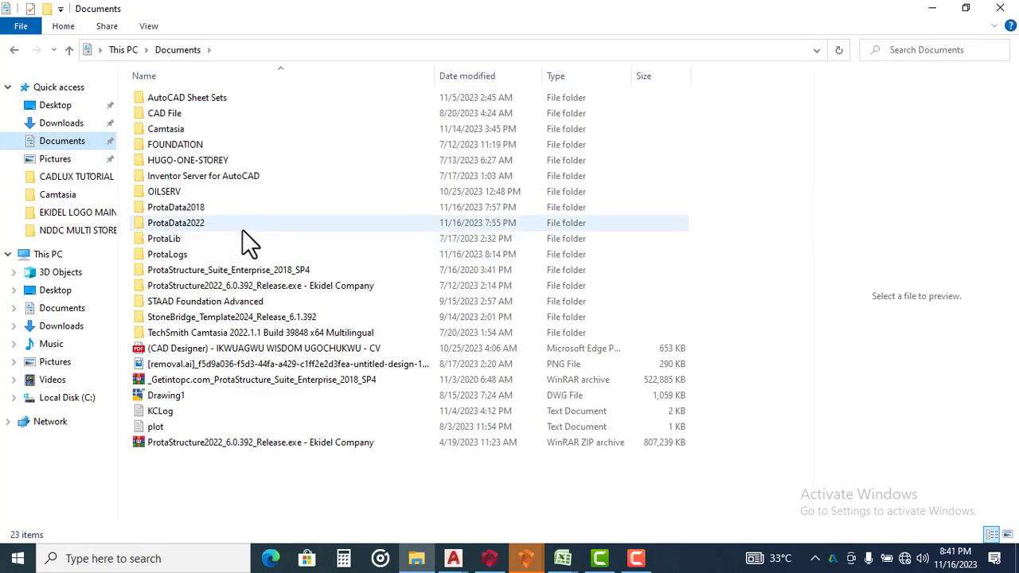
click(195, 209)
double_click(194, 207)
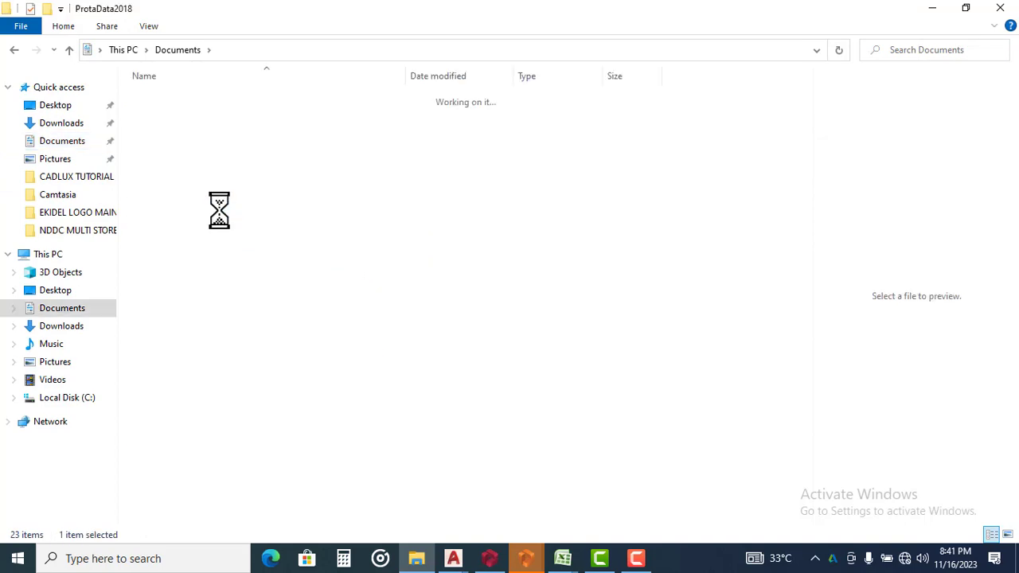
double_click(220, 97)
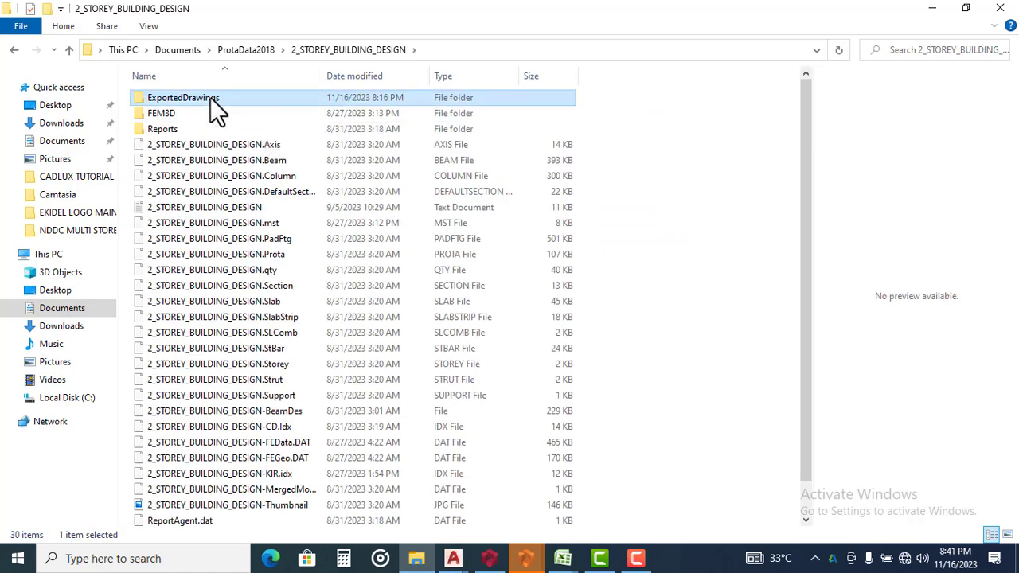
double_click(210, 97)
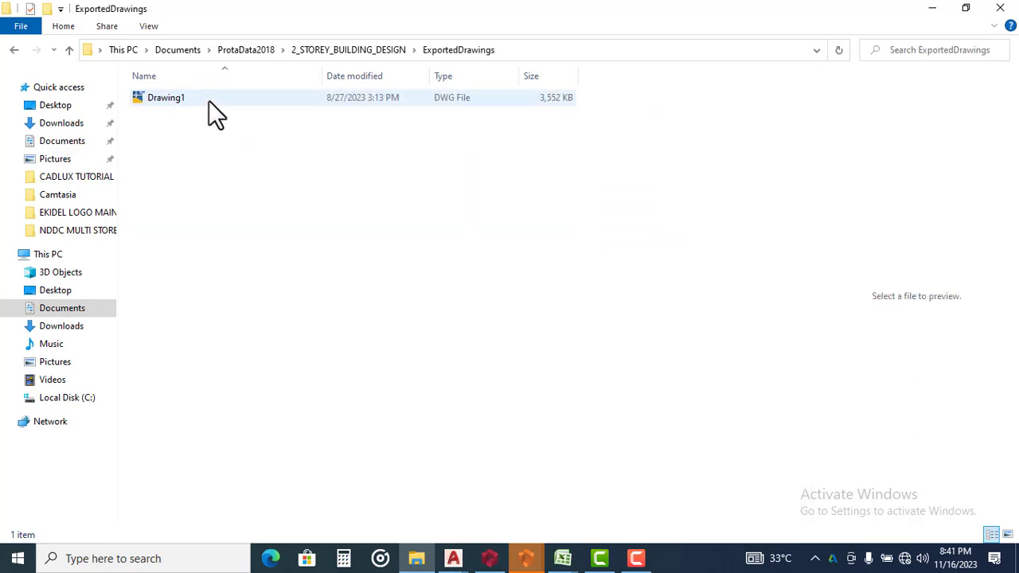
click(209, 103)
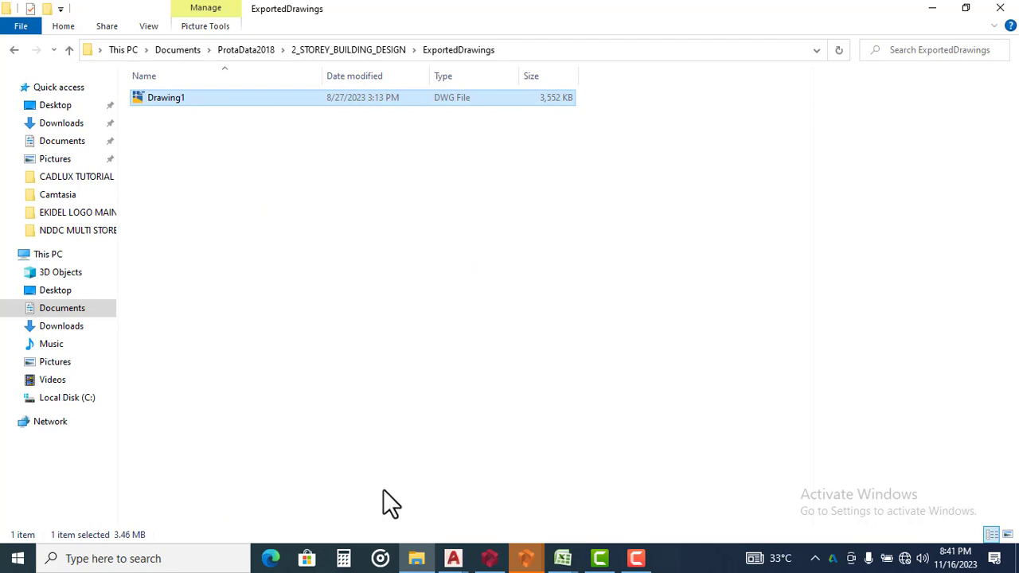
Return to Drawing1 in AutoCAD and view the complete set of exported plans, beam details and column details
click(453, 557)
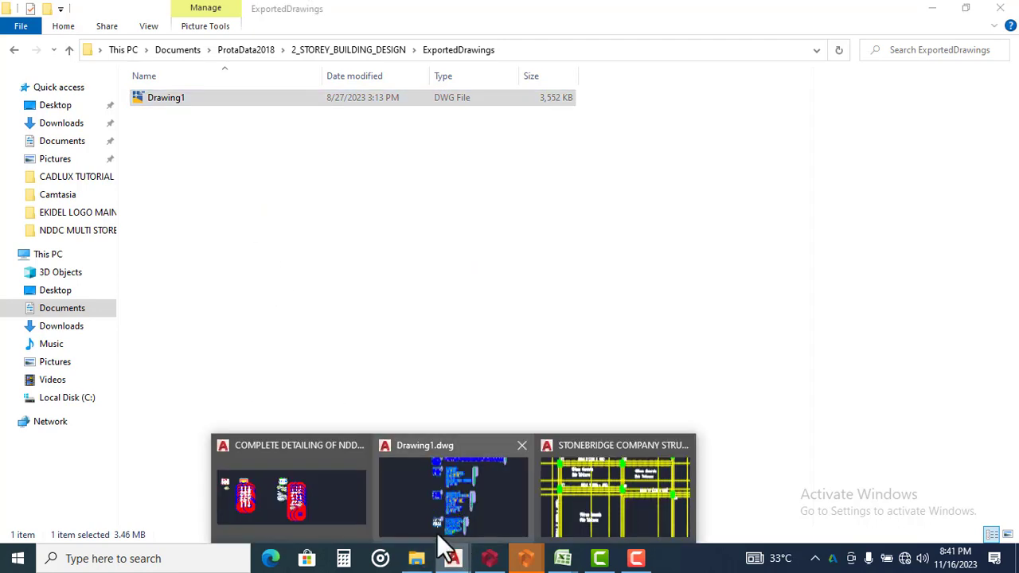
click(438, 505)
scroll(460, 230, down, 3)
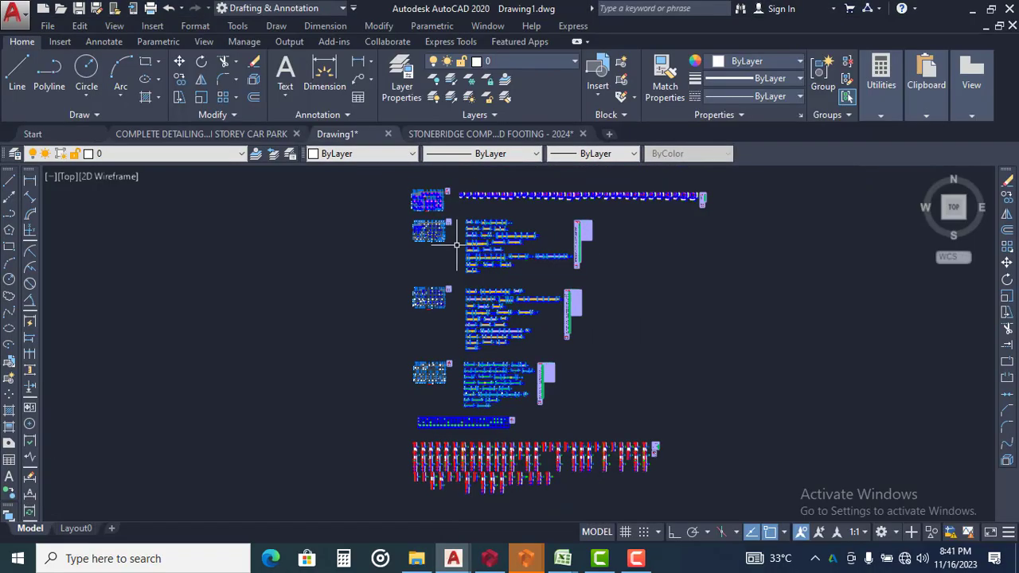
Review Drawing1's floor layouts and beam details, including the 3B beam elevations, alongside the complete set of exported drawings
scroll(454, 230, up, 6)
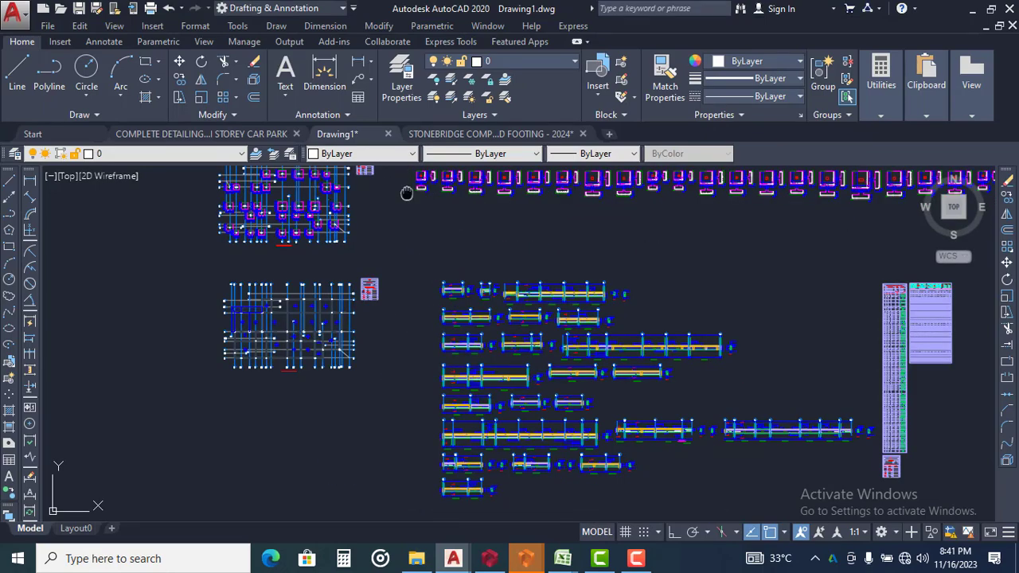
scroll(434, 316, up, 5)
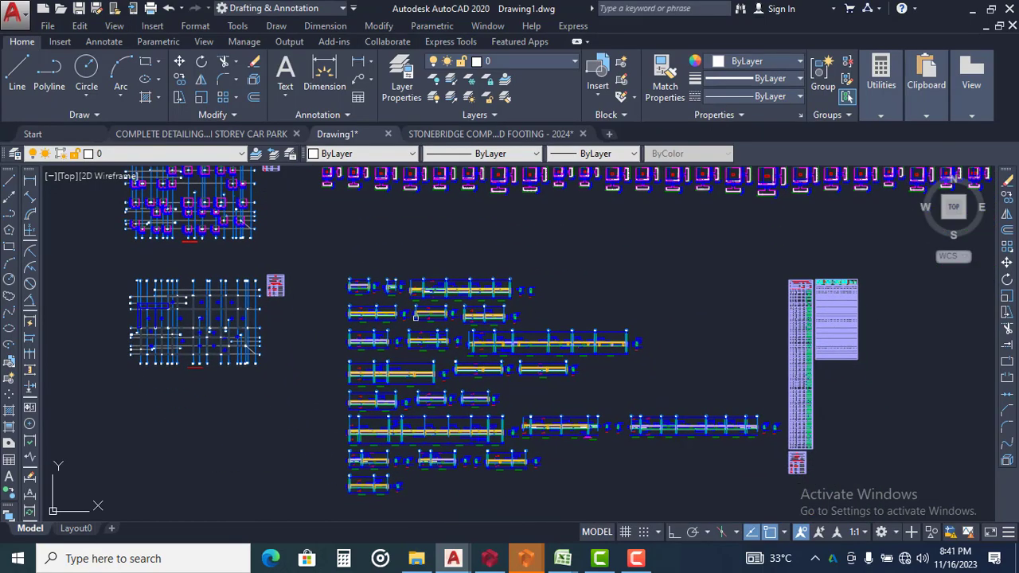
scroll(434, 316, down, 6)
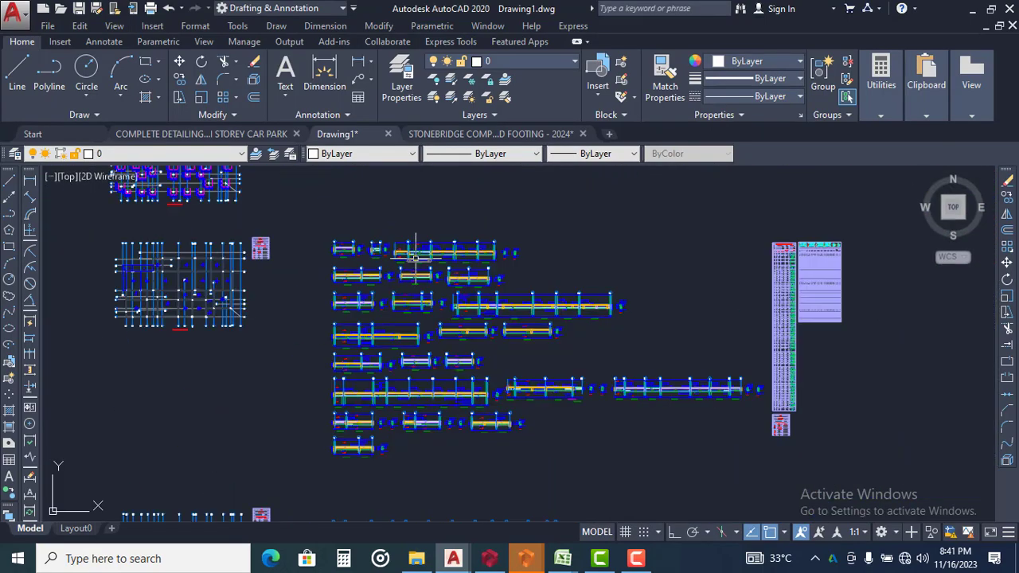
scroll(341, 217, down, 3)
scroll(417, 364, up, 5)
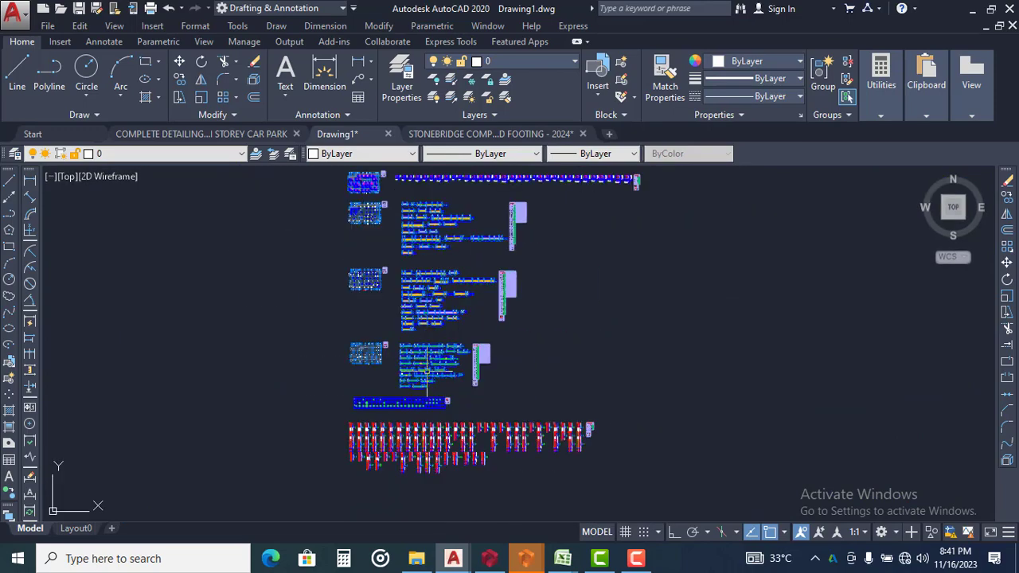
scroll(417, 363, up, 5)
scroll(421, 295, down, 1)
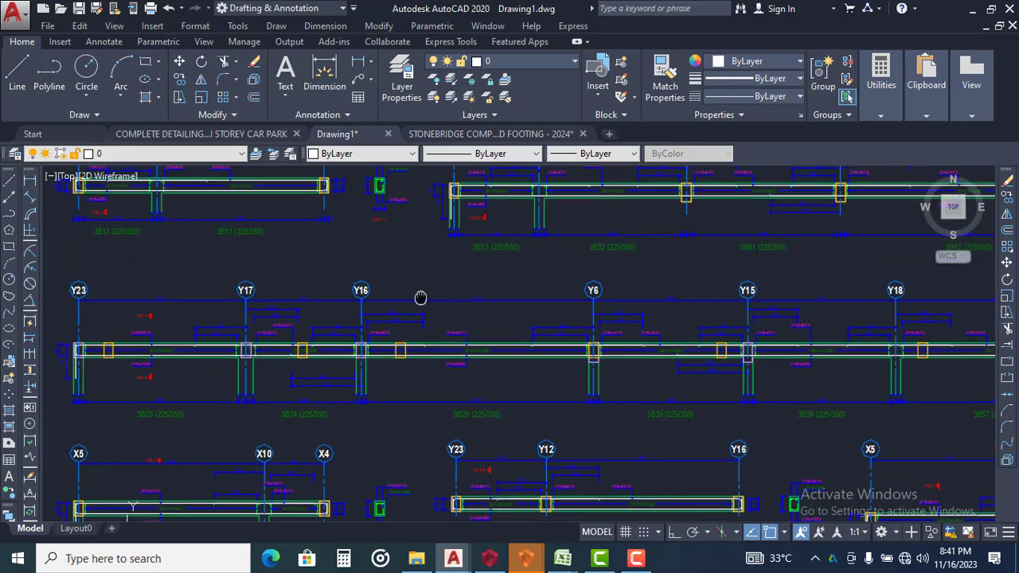
middle_drag(421, 296, 479, 323)
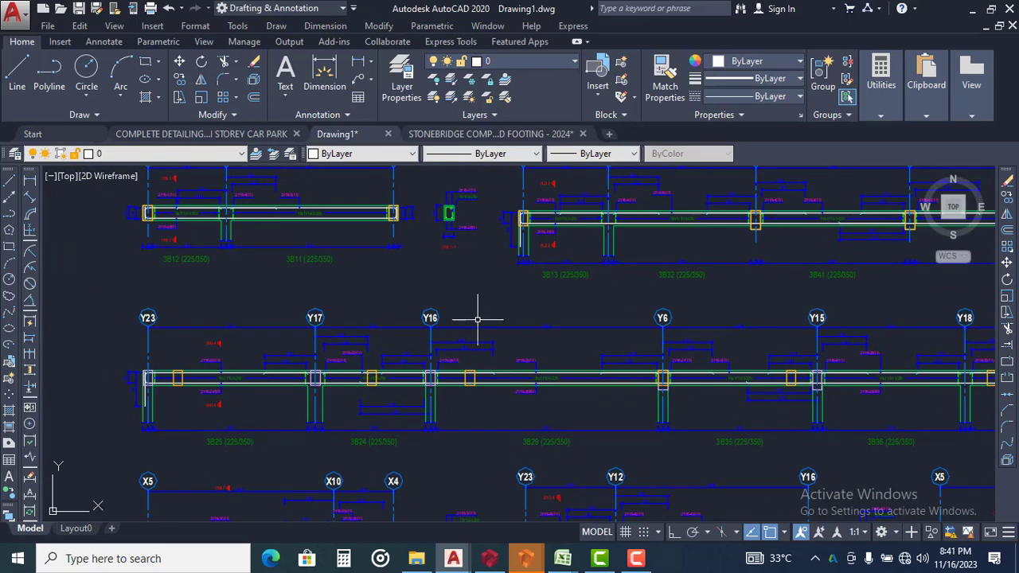
scroll(473, 309, down, 5)
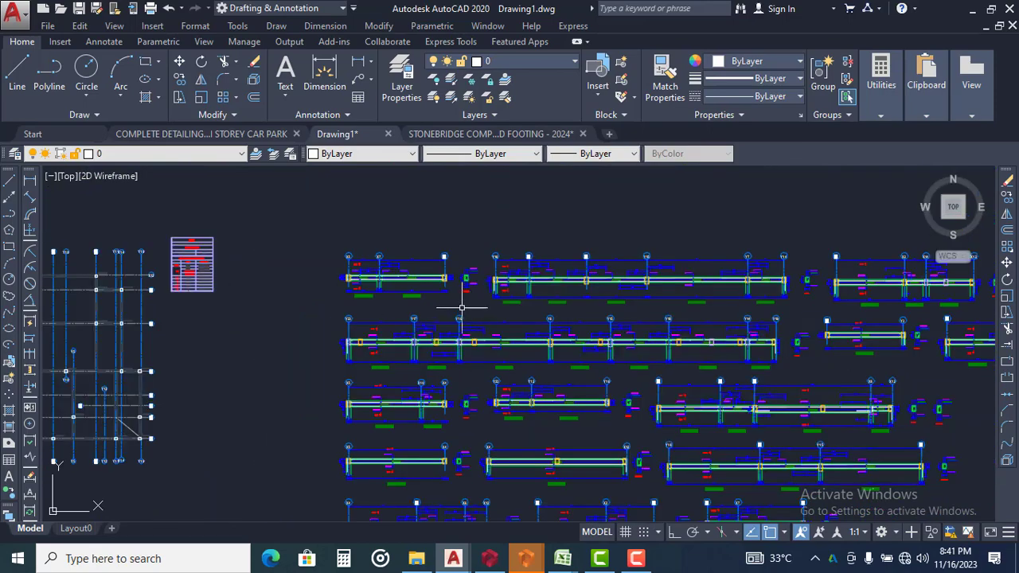
scroll(455, 299, down, 8)
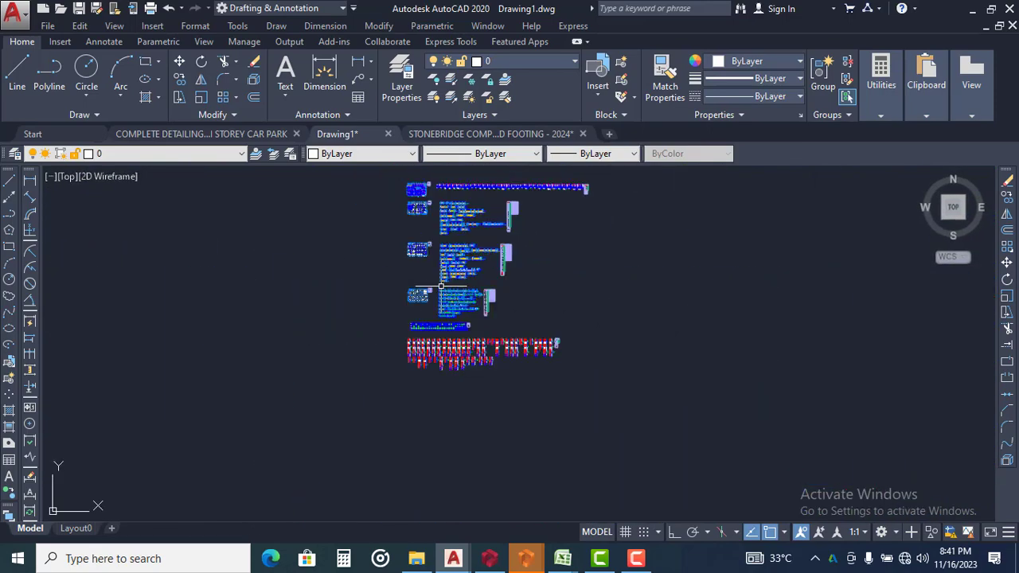
middle_drag(458, 292, 421, 333)
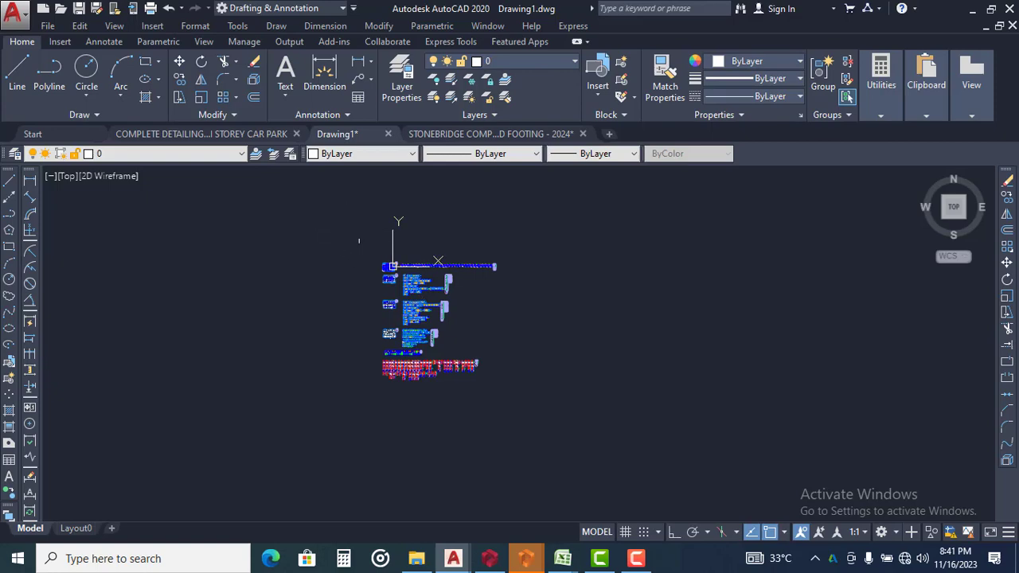
scroll(403, 254, up, 6)
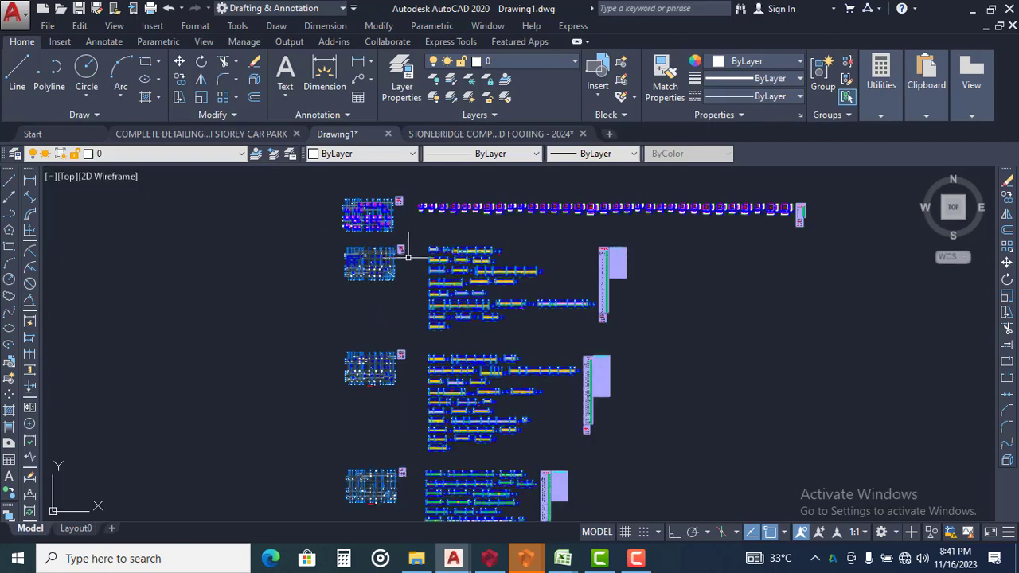
scroll(415, 247, down, 2)
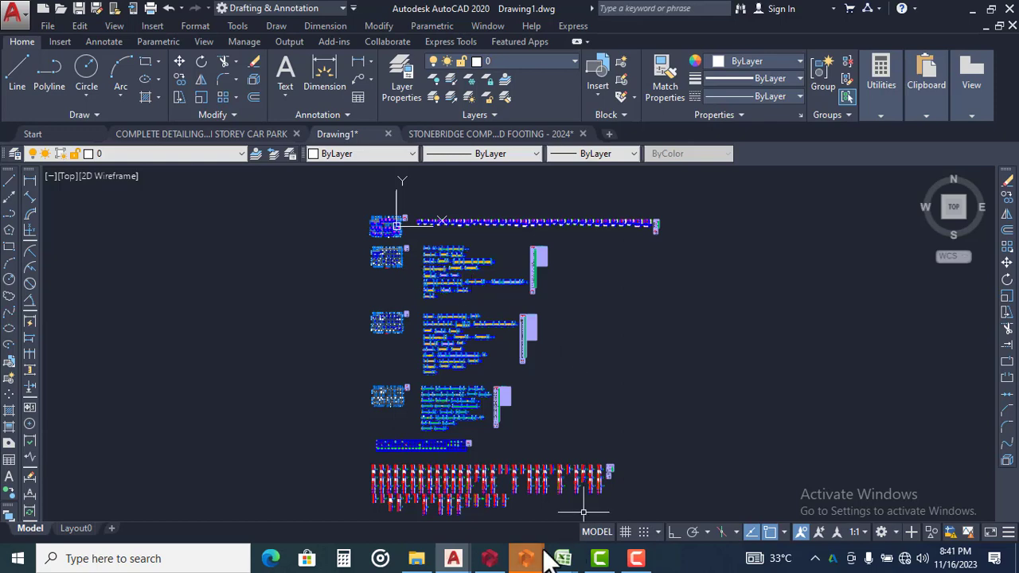
Switch to Excel and view the STONEBRIDGE detailing template catalogue
mouse_move(564, 559)
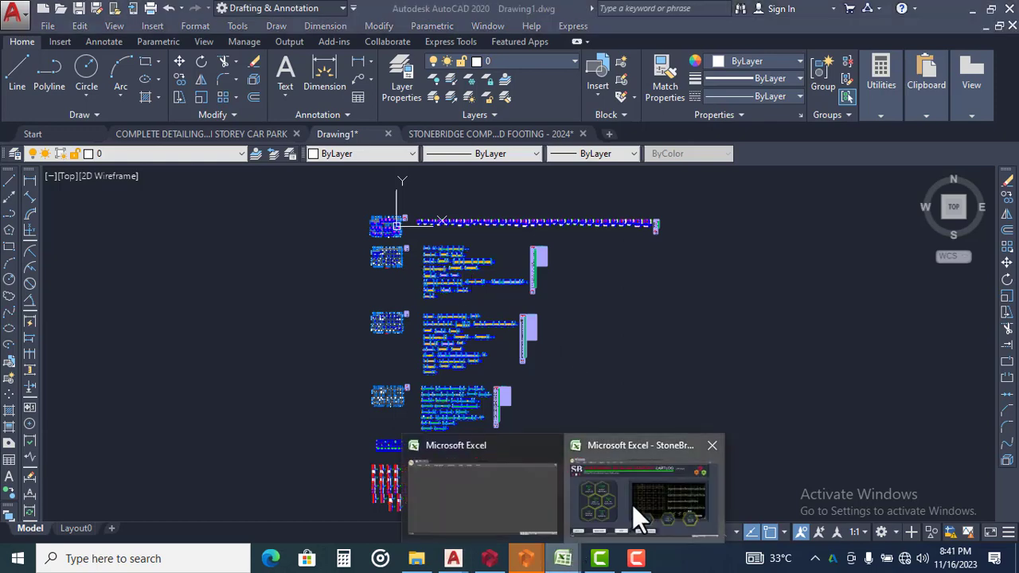
click(632, 505)
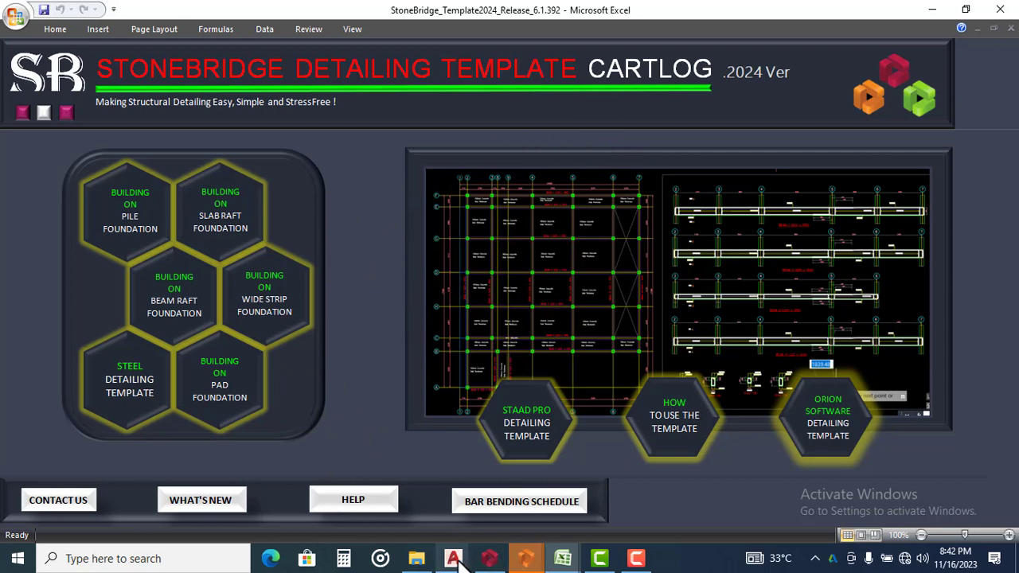
Return to Drawing1 in AutoCAD and examine the pad footings on the foundation layout to identify the foundation type
mouse_move(454, 560)
click(479, 506)
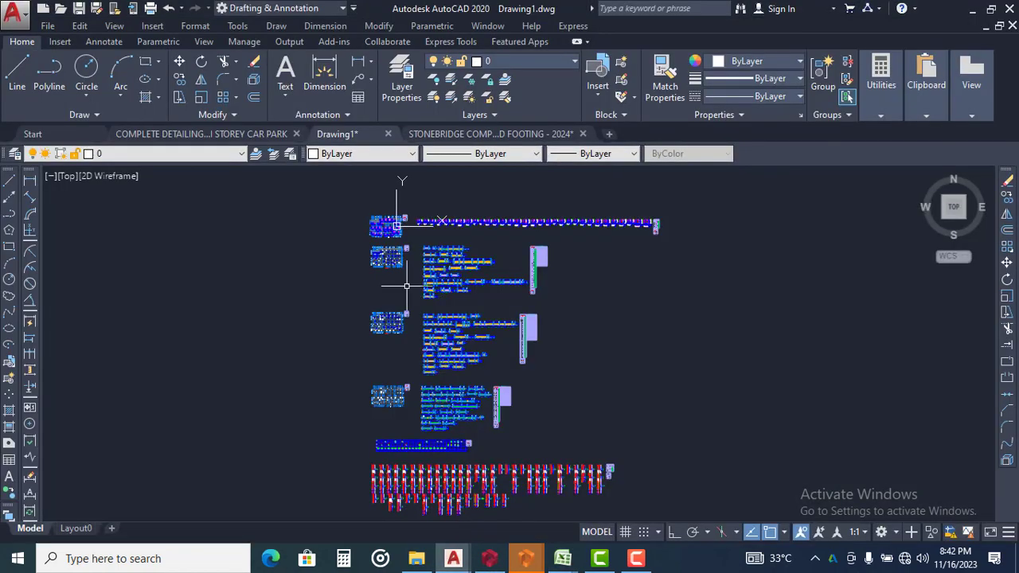
scroll(406, 285, up, 10)
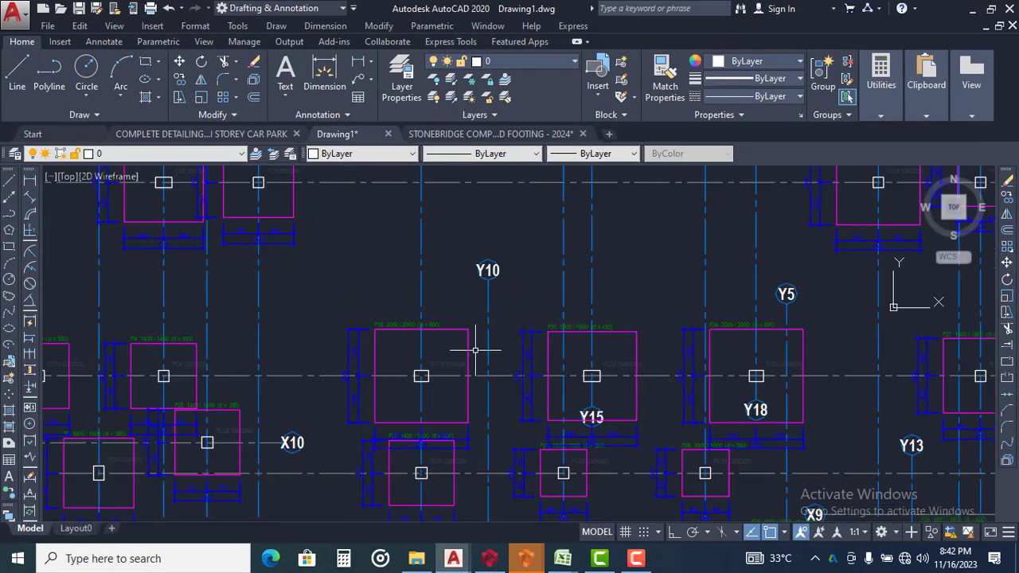
scroll(476, 351, up, 1)
scroll(466, 302, down, 1)
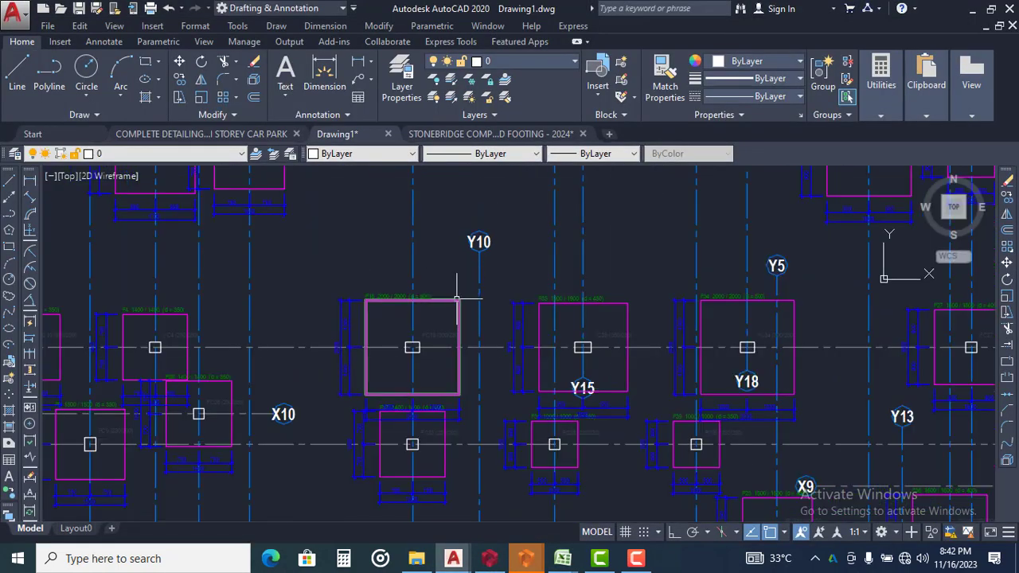
scroll(460, 297, down, 2)
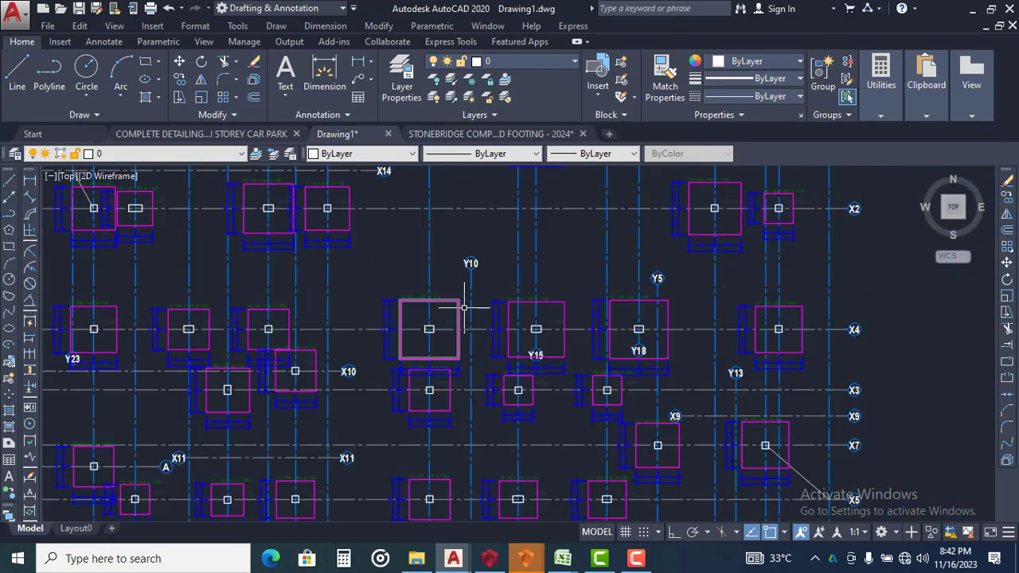
scroll(464, 306, down, 2)
scroll(481, 313, up, 4)
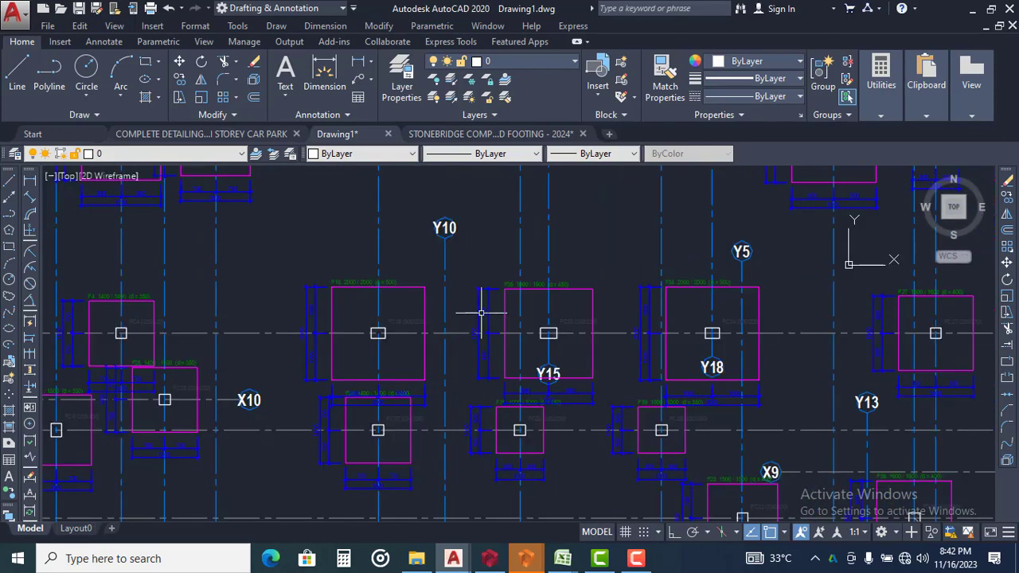
scroll(434, 306, down, 4)
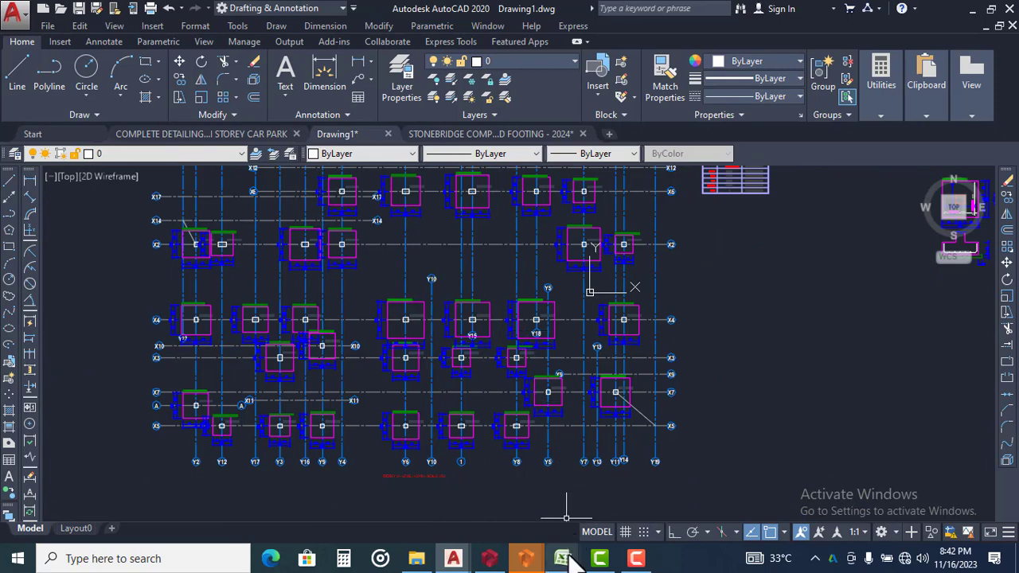
Switch to the template catalogue in Excel, open the Building on Pad Foundation template and maximize its AutoCAD window
mouse_move(567, 558)
click(593, 498)
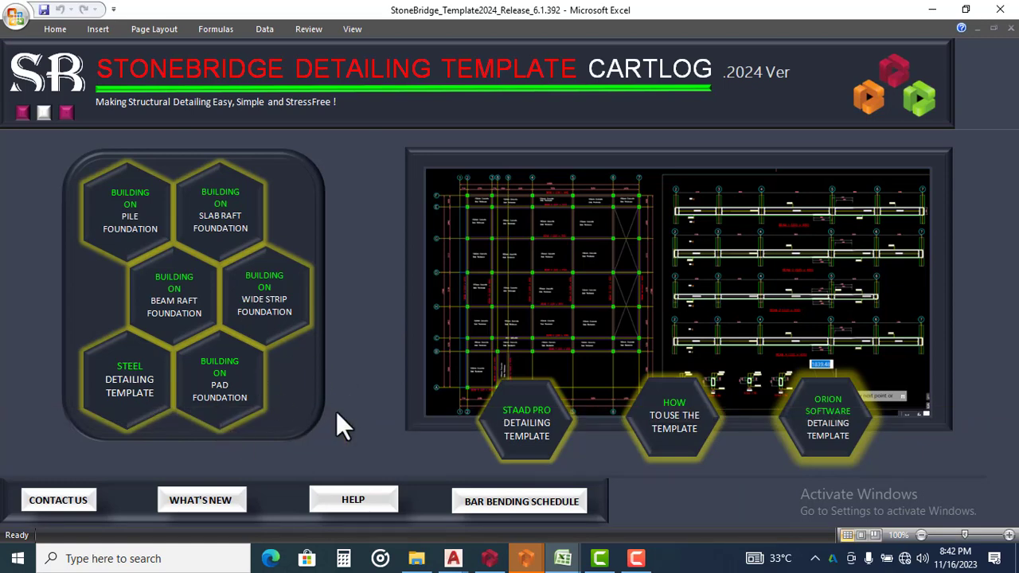
click(238, 382)
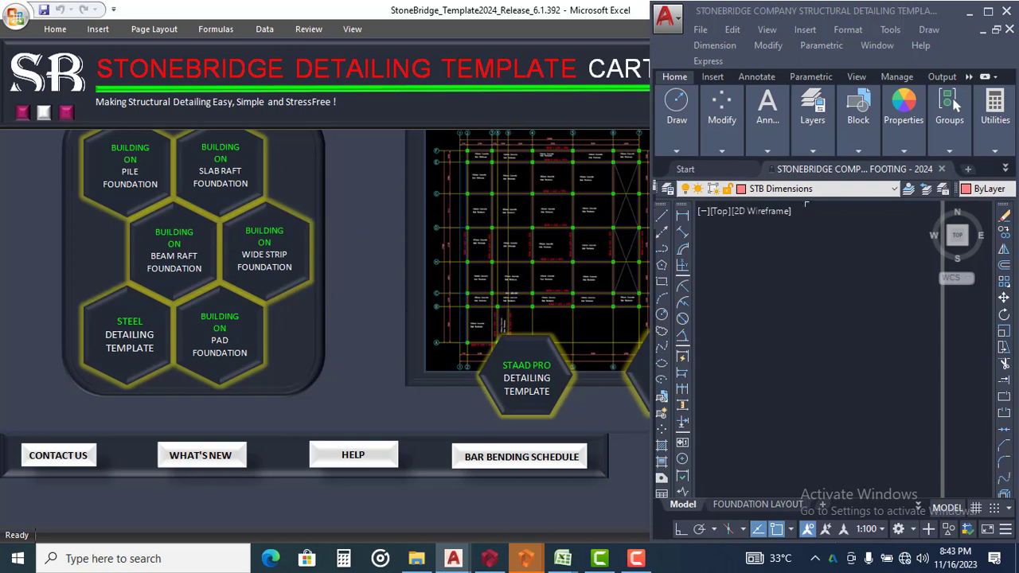
click(990, 11)
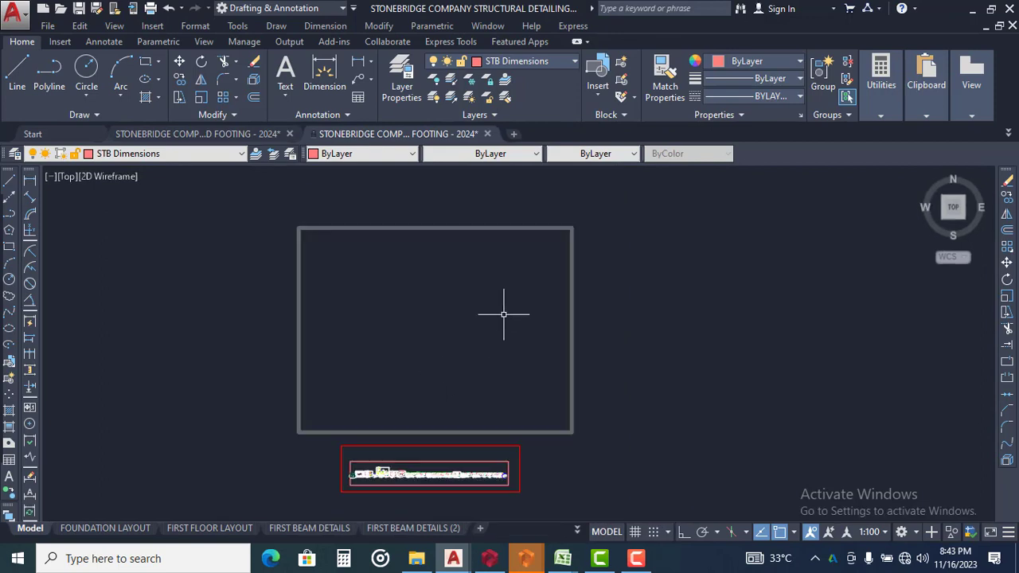
View the opened template's empty grey frame and the row of detailing sheets below it
scroll(504, 314, down, 1)
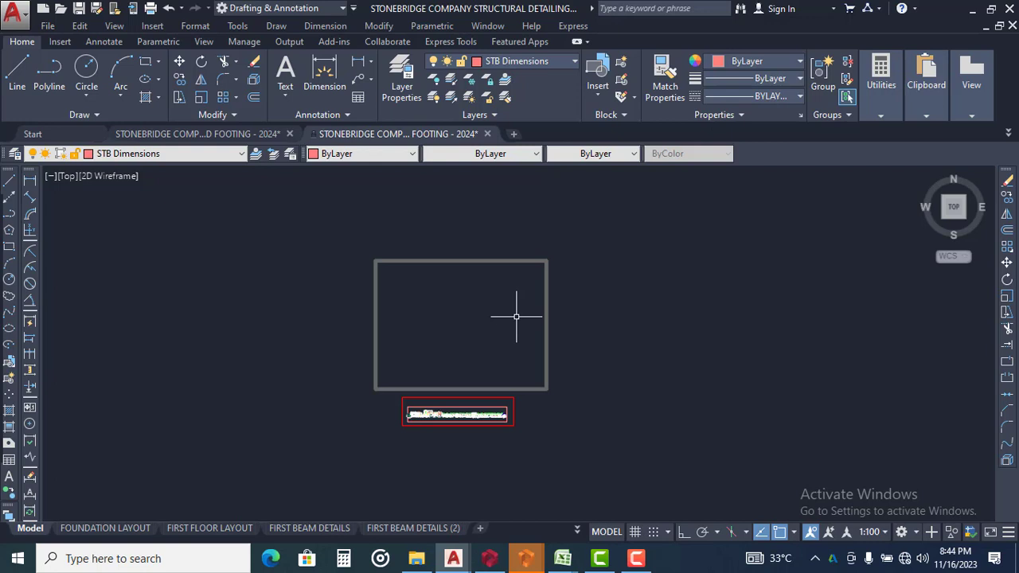
scroll(477, 414, up, 6)
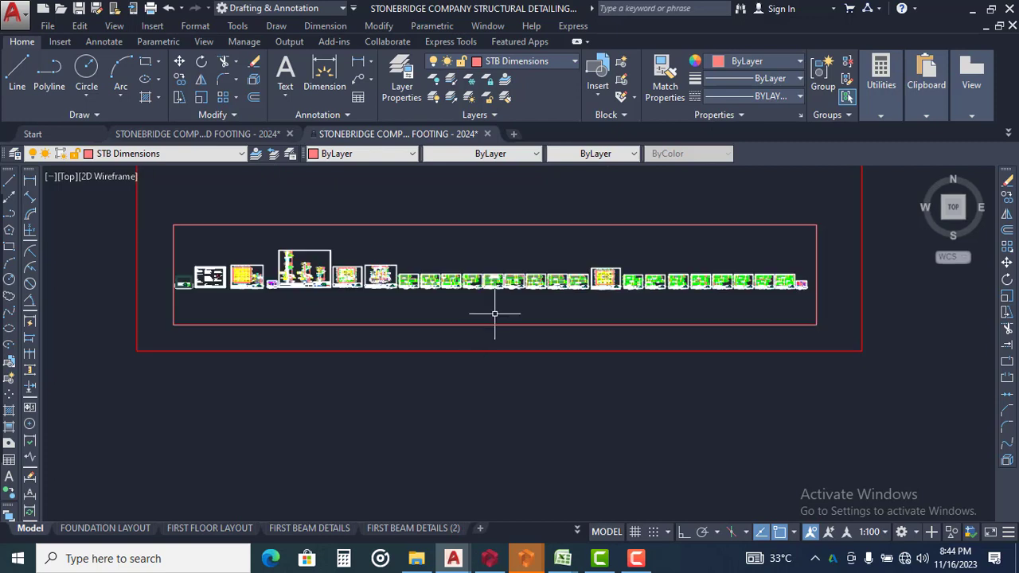
middle_drag(495, 314, 462, 455)
scroll(466, 337, down, 4)
middle_drag(467, 343, 461, 387)
scroll(444, 391, down, 2)
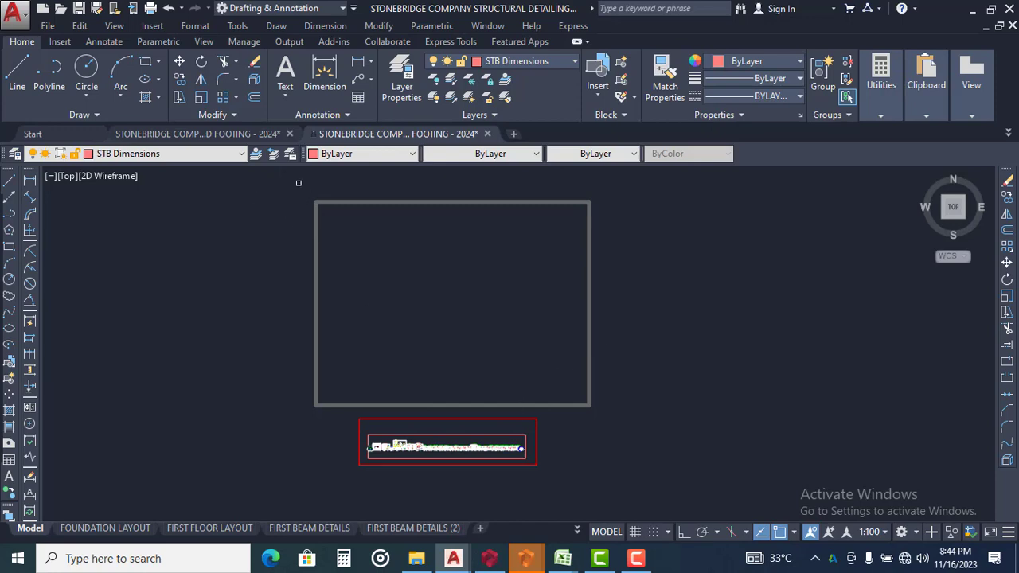
Examine the template's first sheets, from the cover and general notes to the foundation layout and column details
scroll(407, 446, up, 6)
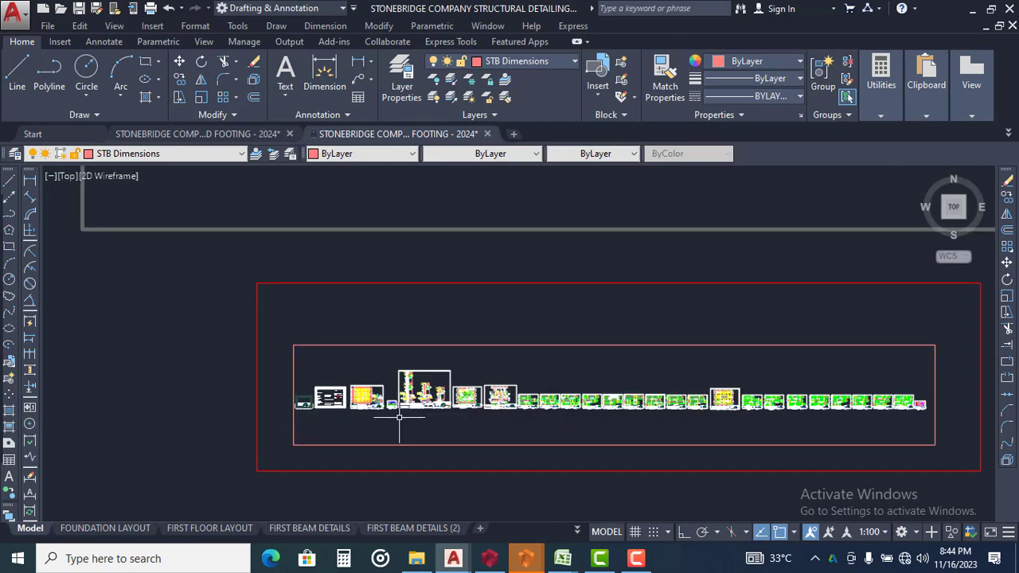
scroll(478, 439, up, 2)
middle_drag(478, 438, 511, 462)
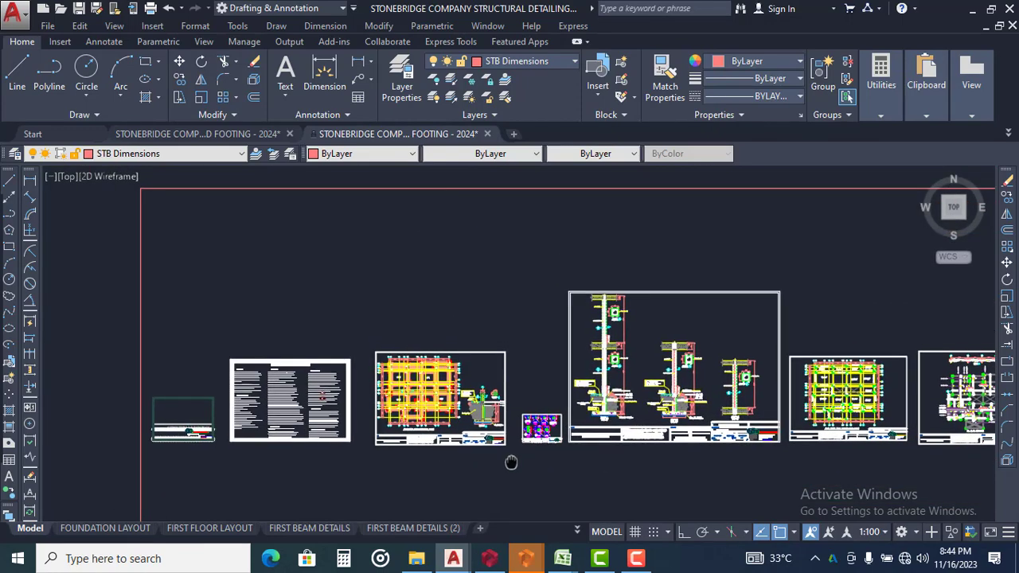
scroll(478, 394, up, 4)
scroll(486, 386, down, 4)
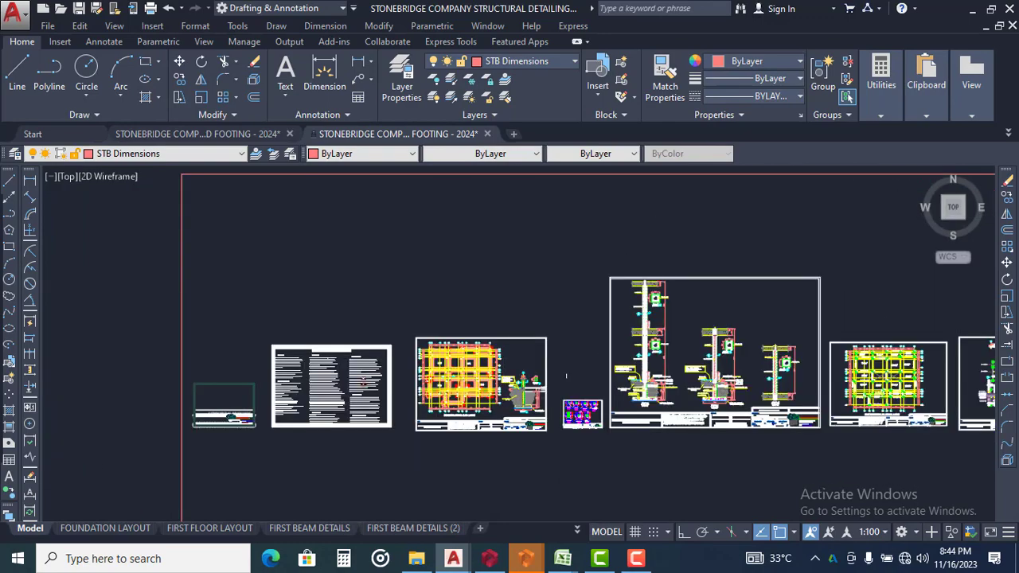
scroll(472, 418, up, 2)
middle_drag(476, 418, 771, 336)
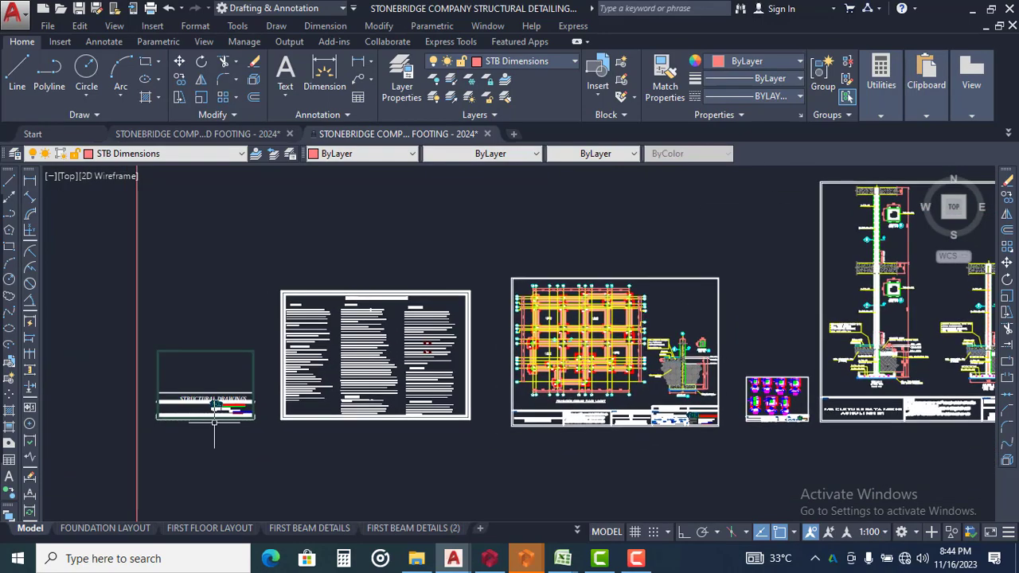
Inspect the STRUCTURAL DRAWINGS cover sheet and its company title block up close
scroll(214, 424, up, 4)
scroll(209, 376, up, 4)
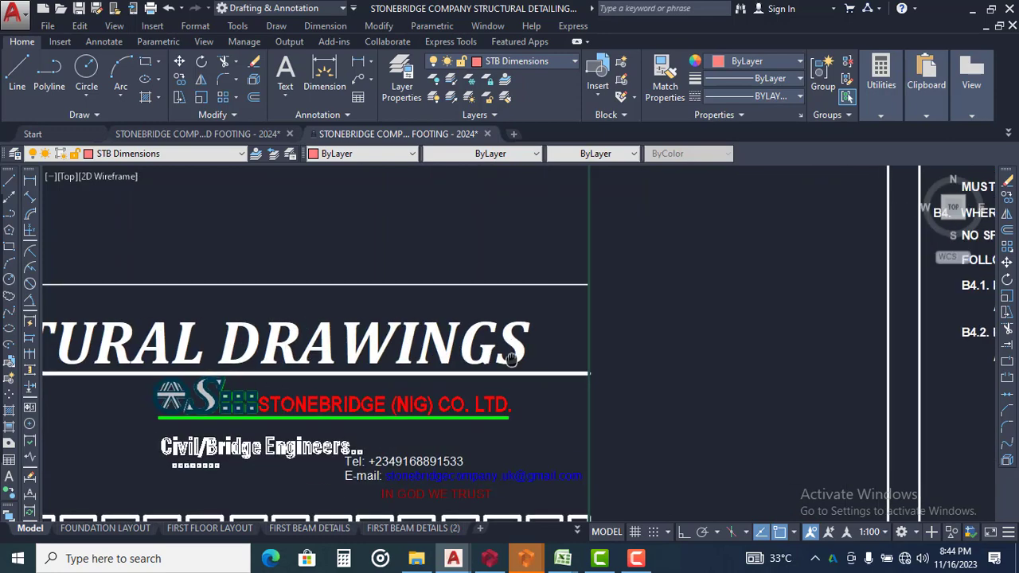
scroll(446, 342, down, 5)
scroll(473, 376, up, 5)
scroll(478, 370, down, 7)
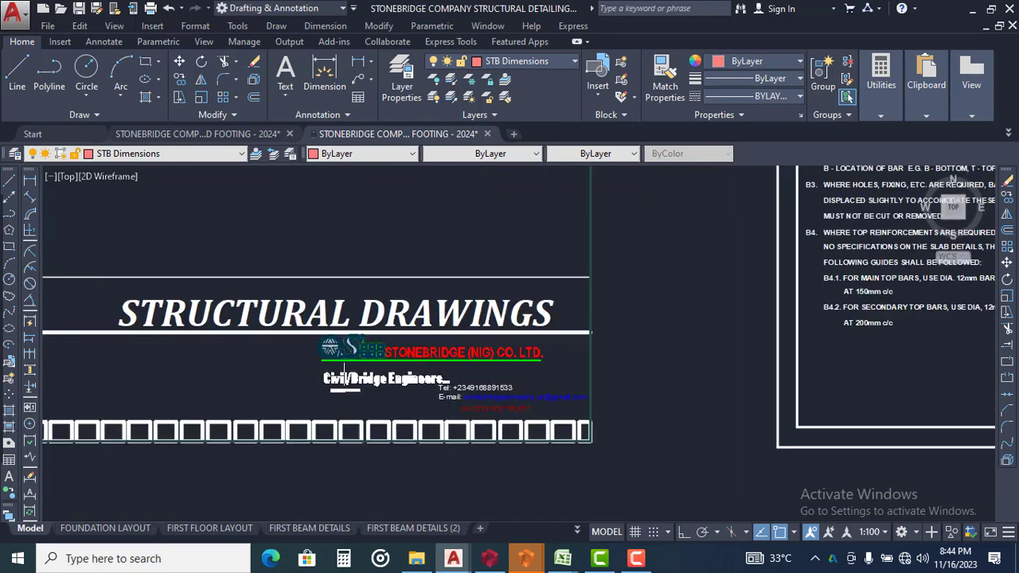
middle_drag(606, 349, 307, 427)
Locate the empty frame above the template sheets, and switch to the AutoCAD window holding Drawing1's foundation layout
scroll(343, 417, down, 6)
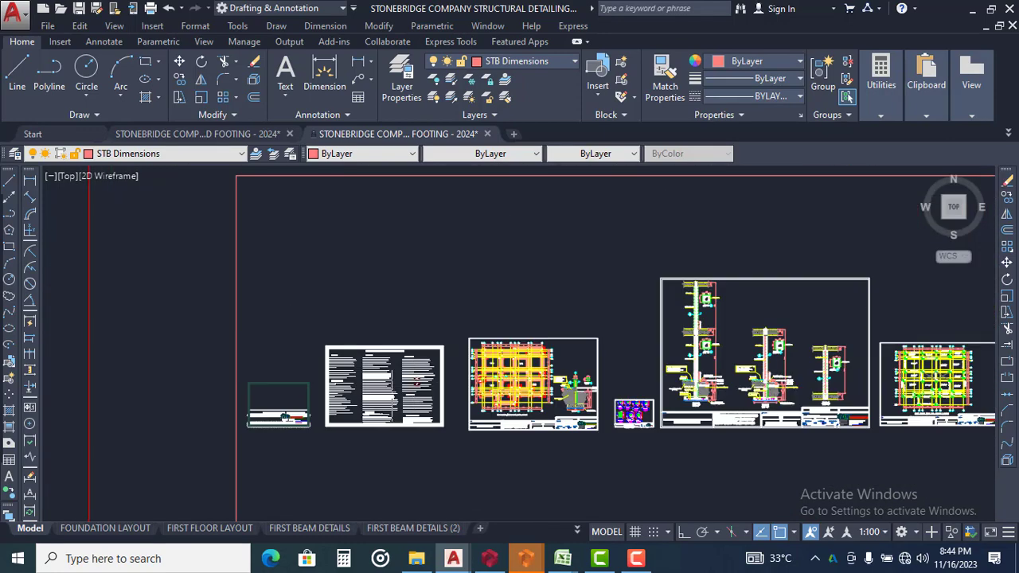
middle_drag(668, 409, 413, 427)
scroll(401, 373, down, 4)
middle_drag(416, 336, 374, 510)
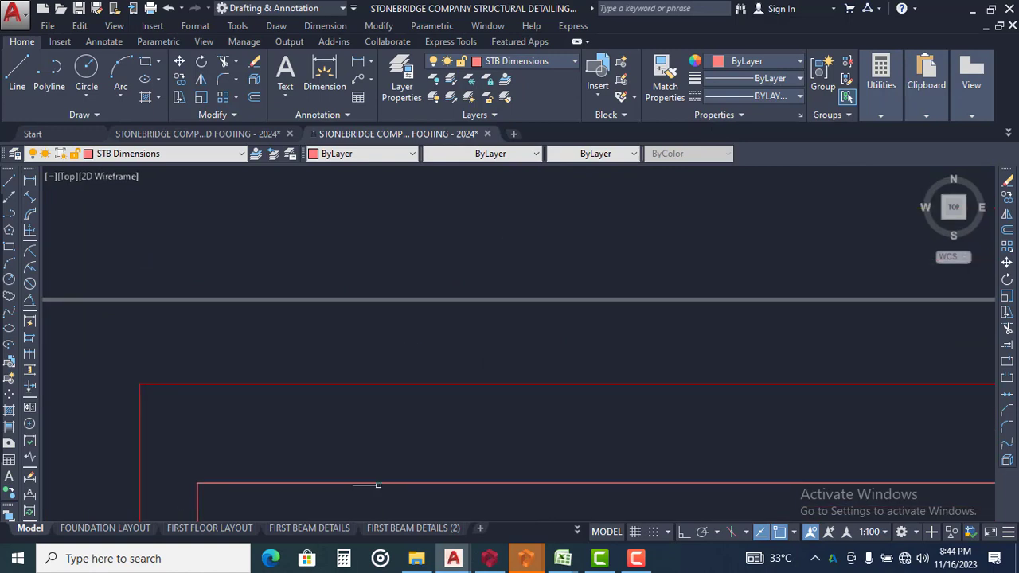
scroll(390, 472, down, 4)
middle_drag(455, 338, 439, 446)
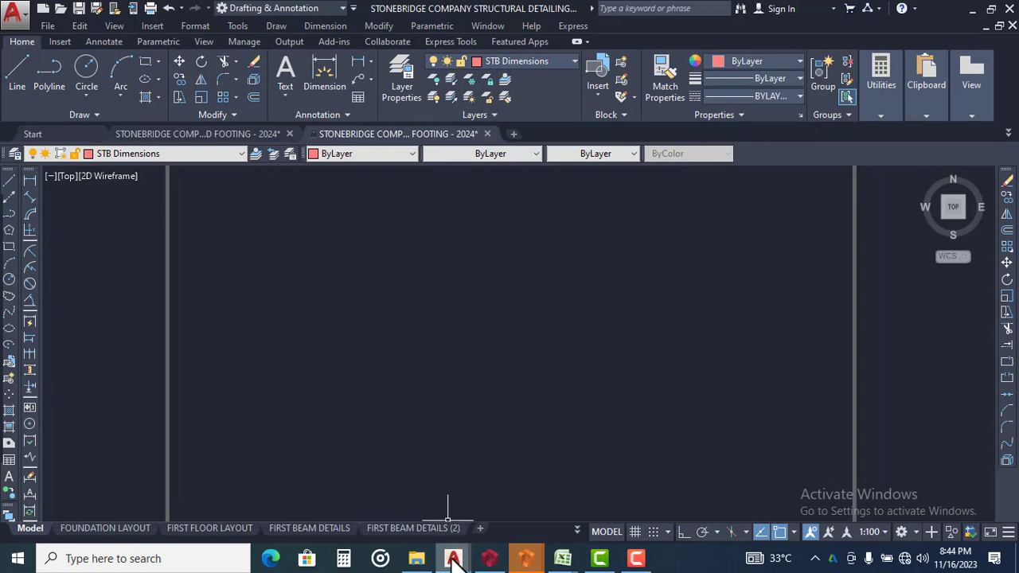
mouse_move(454, 560)
click(376, 491)
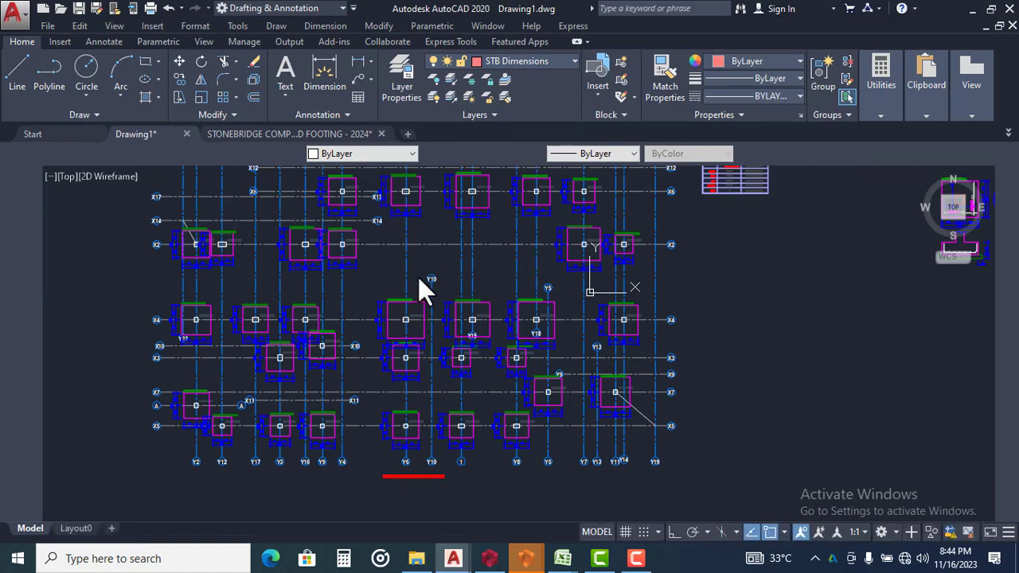
Copy beam 1B26's elevation and cross-section from Drawing1's beam details to the clipboard
scroll(422, 270, down, 4)
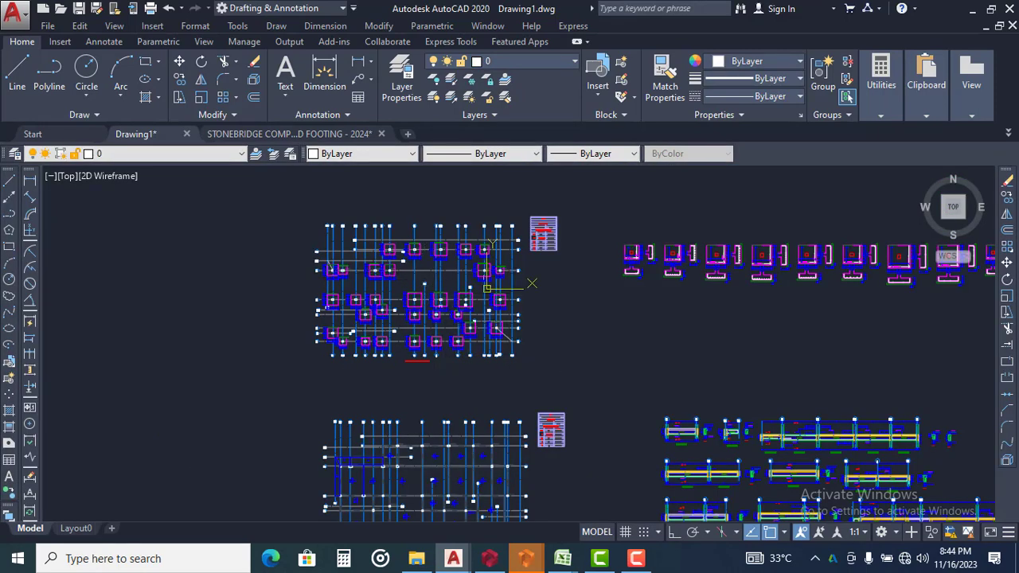
middle_drag(737, 447, 540, 364)
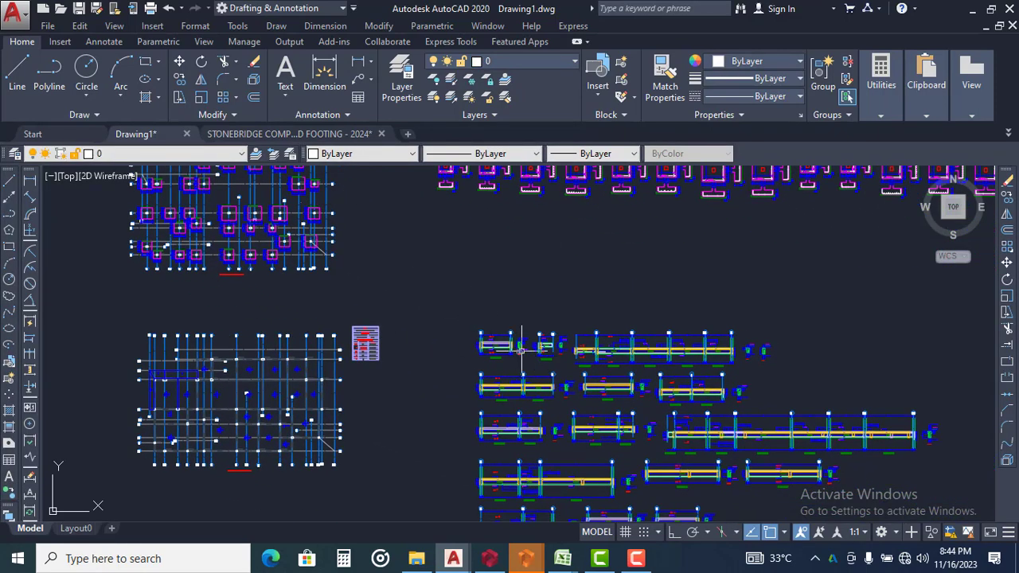
scroll(522, 348, up, 5)
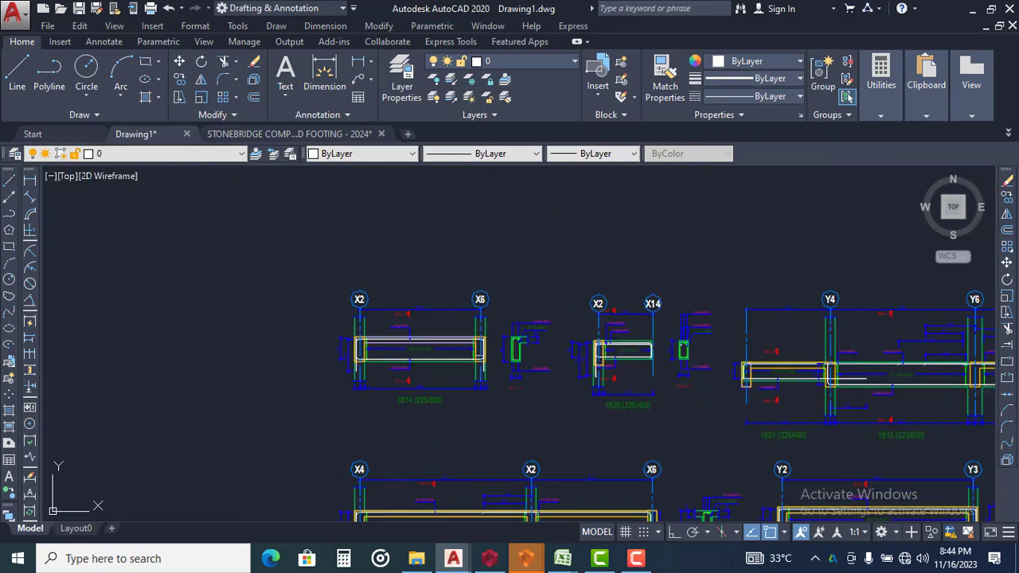
scroll(498, 297, down, 2)
middle_drag(696, 328, 592, 260)
scroll(697, 347, up, 4)
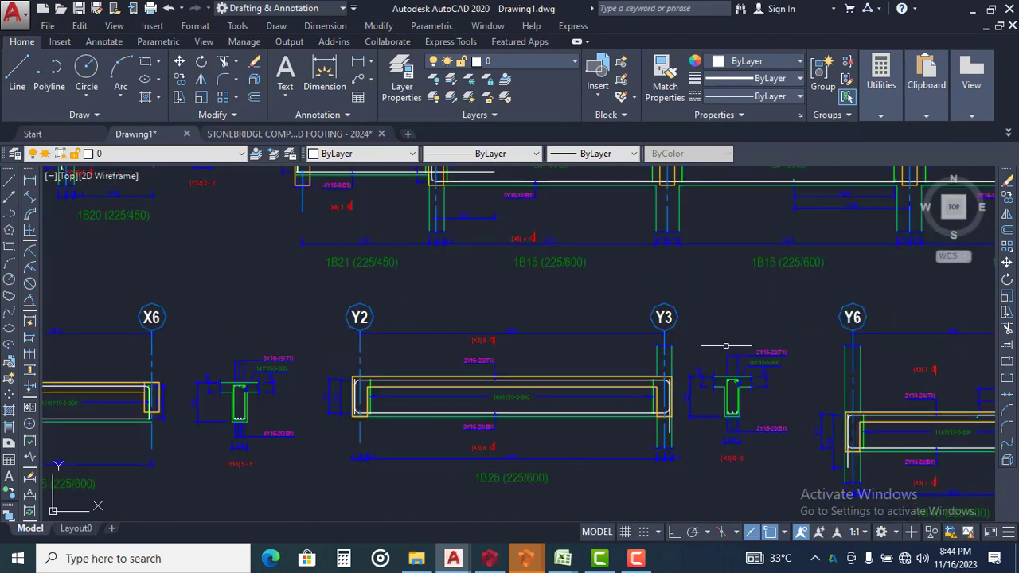
middle_drag(726, 345, 749, 306)
click(805, 234)
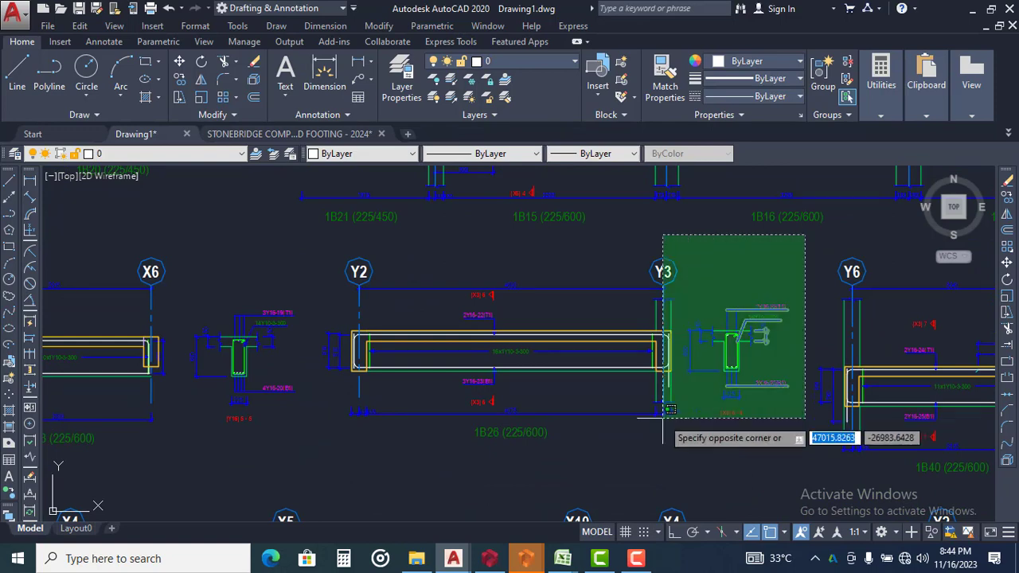
click(305, 448)
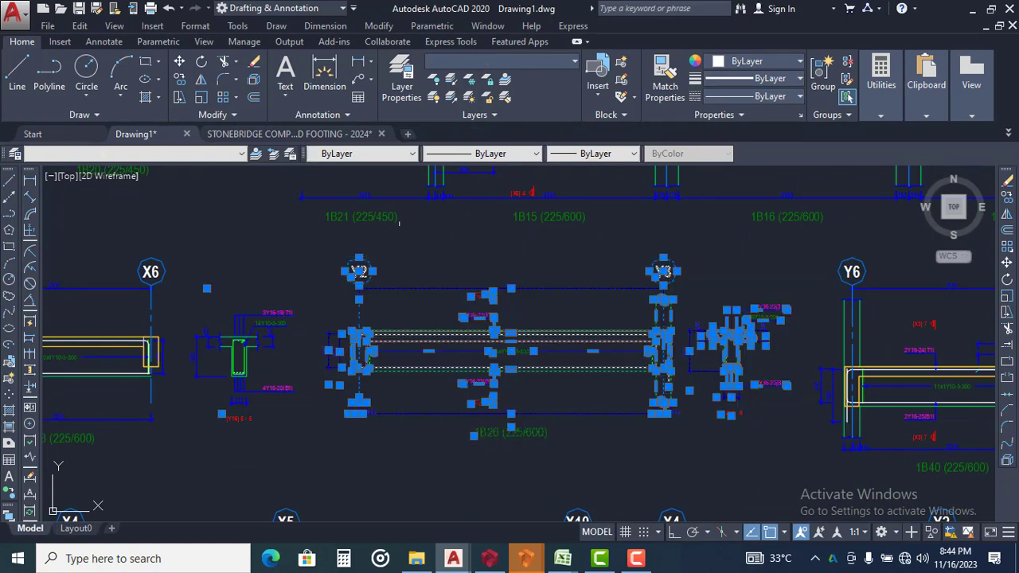
right_click(418, 233)
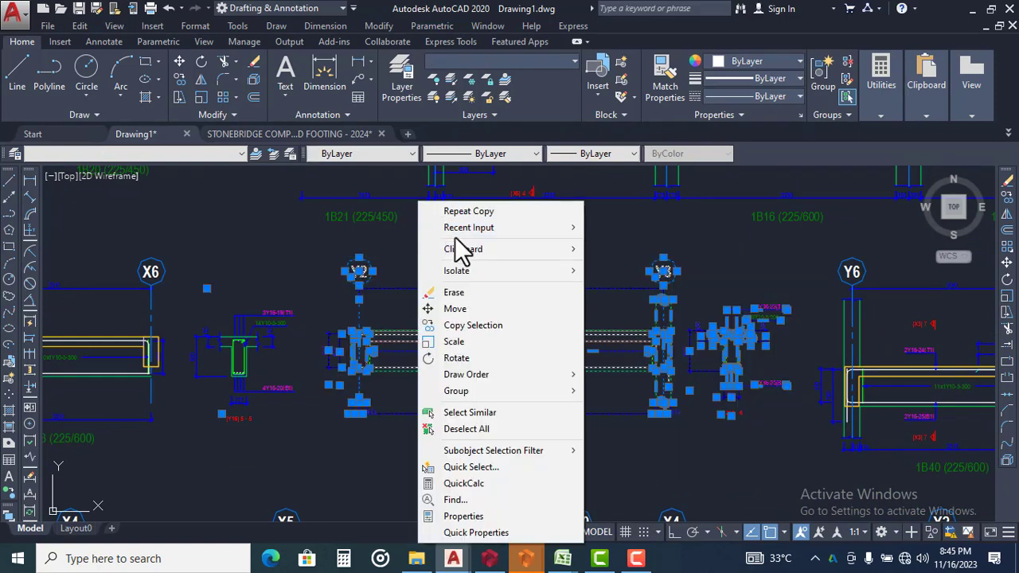
mouse_move(498, 250)
click(642, 269)
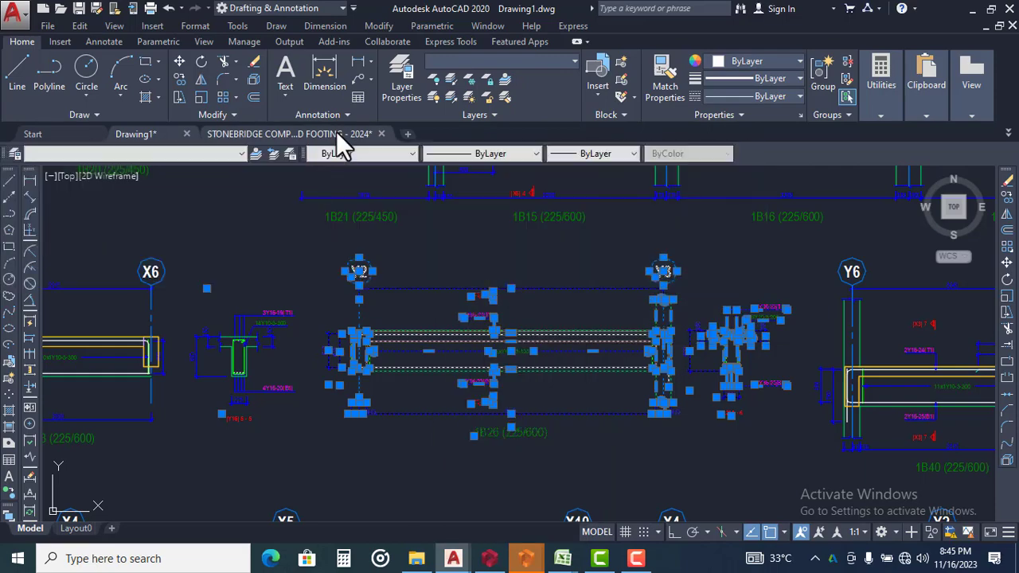
Switch to the STONEBRIDGE template and delete the small green detail lying inside the large grey frame
click(336, 134)
scroll(443, 259, down, 5)
scroll(443, 260, down, 10)
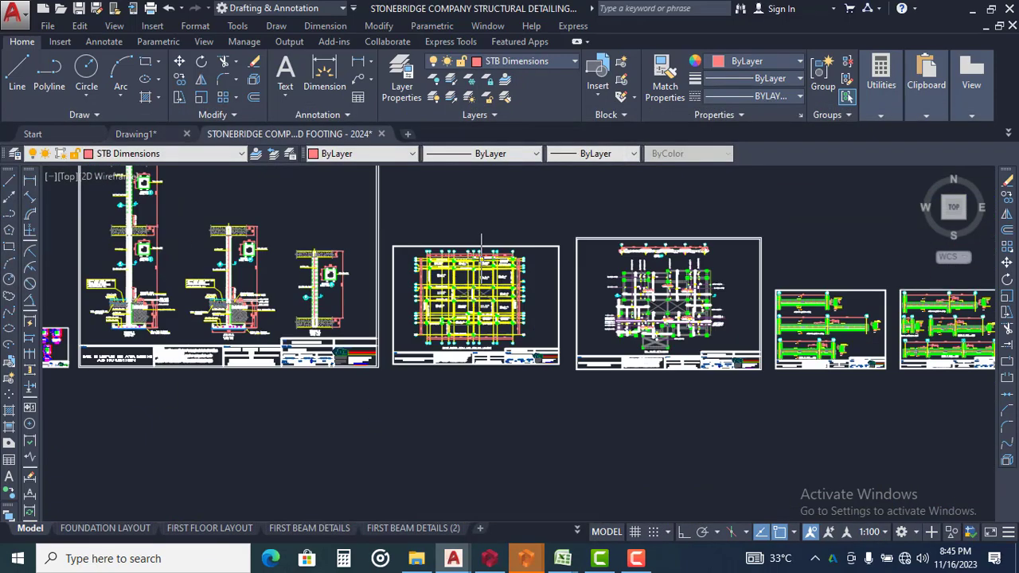
scroll(450, 373, down, 8)
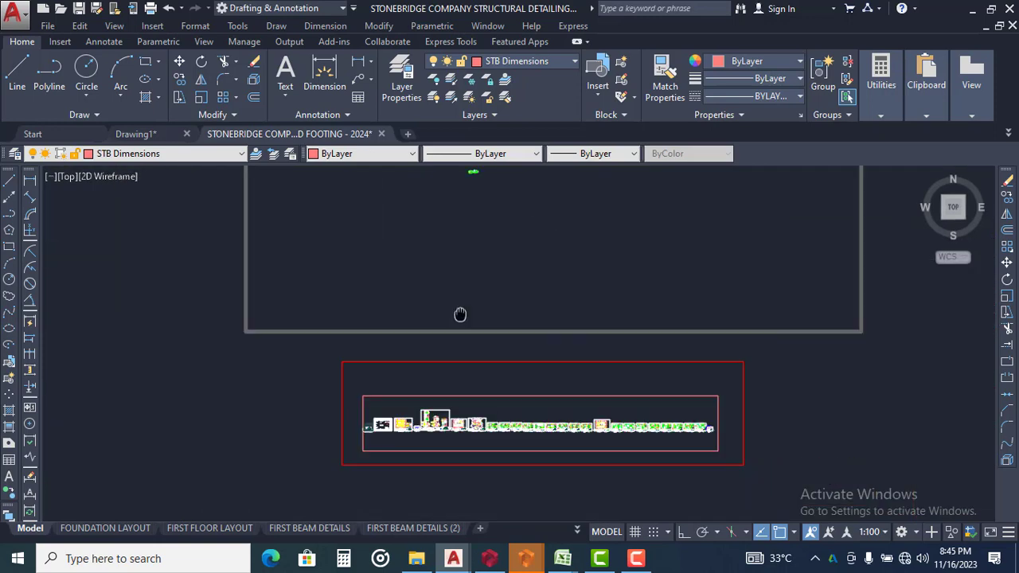
click(570, 334)
click(444, 469)
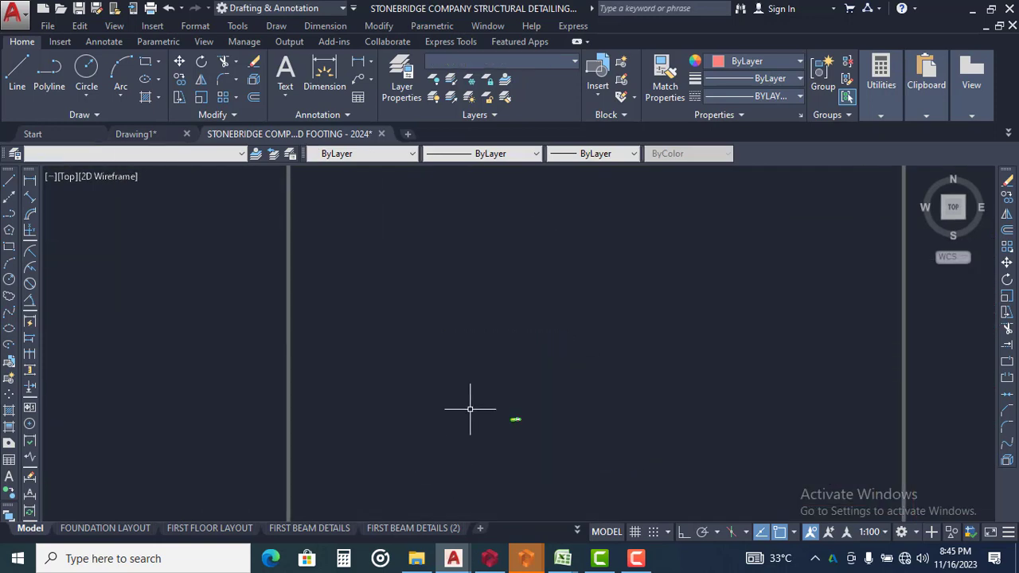
key(Delete)
Paste the copied 1B26 beam detail into the emptied grey frame and view its template formatting up close
scroll(470, 367, down, 2)
middle_drag(470, 367, 442, 382)
scroll(403, 299, down, 2)
scroll(363, 289, up, 4)
scroll(436, 360, up, 4)
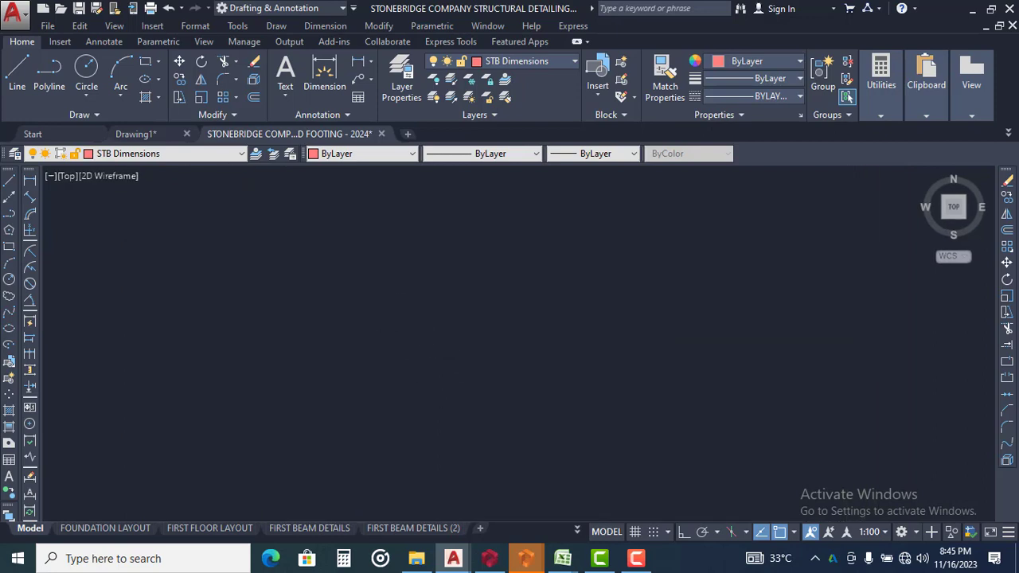
right_click(422, 271)
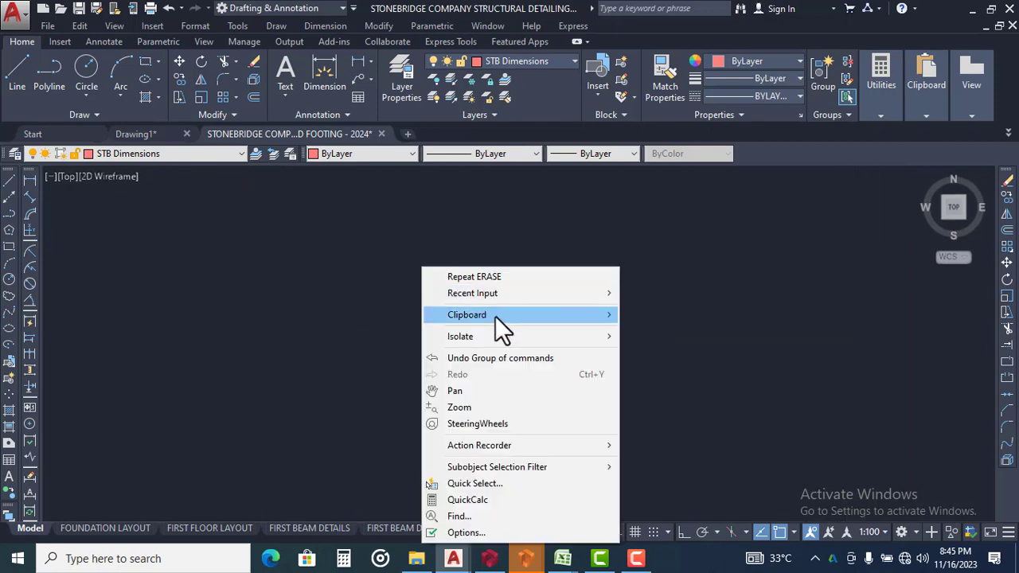
mouse_move(526, 315)
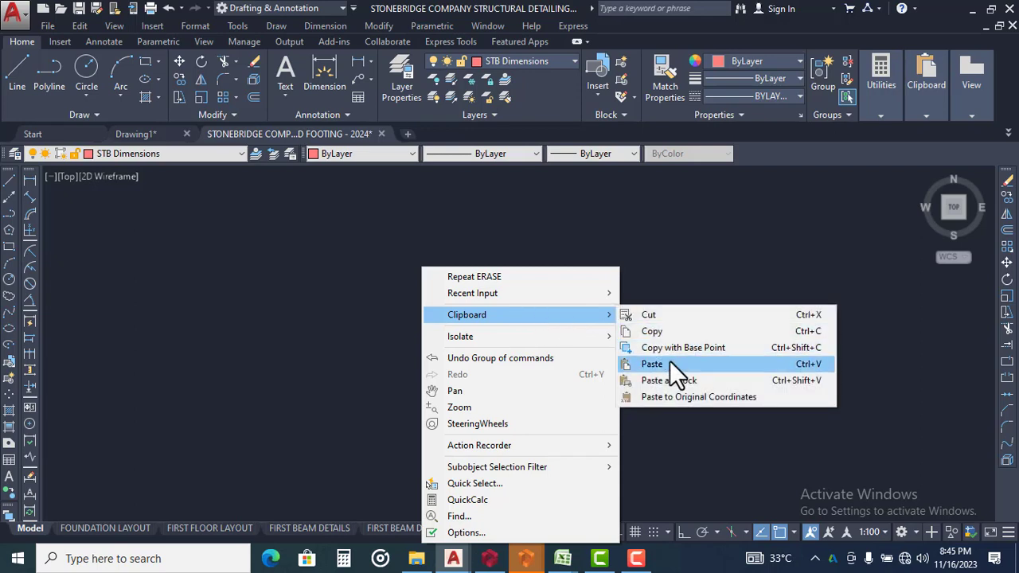
click(670, 364)
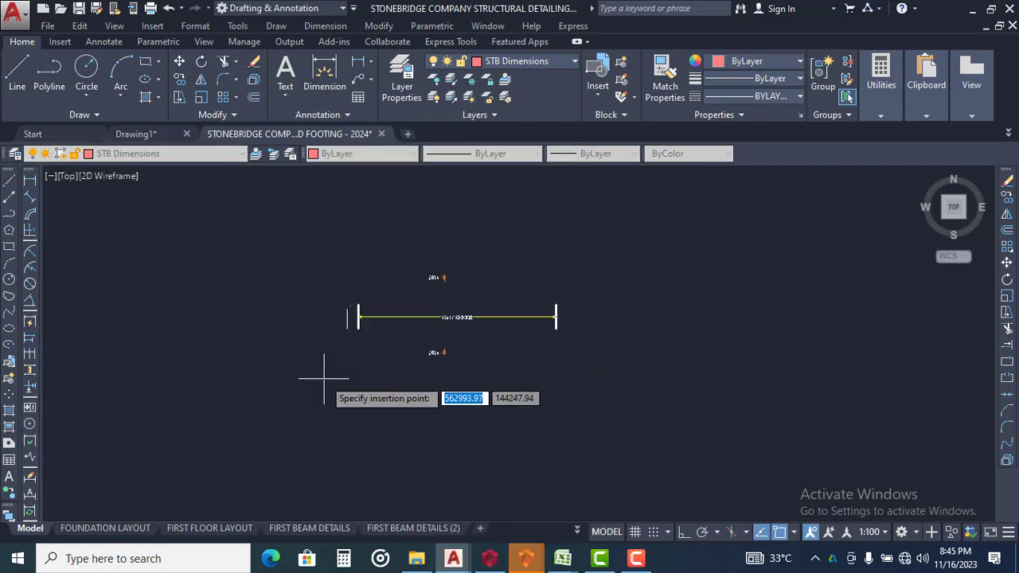
click(209, 379)
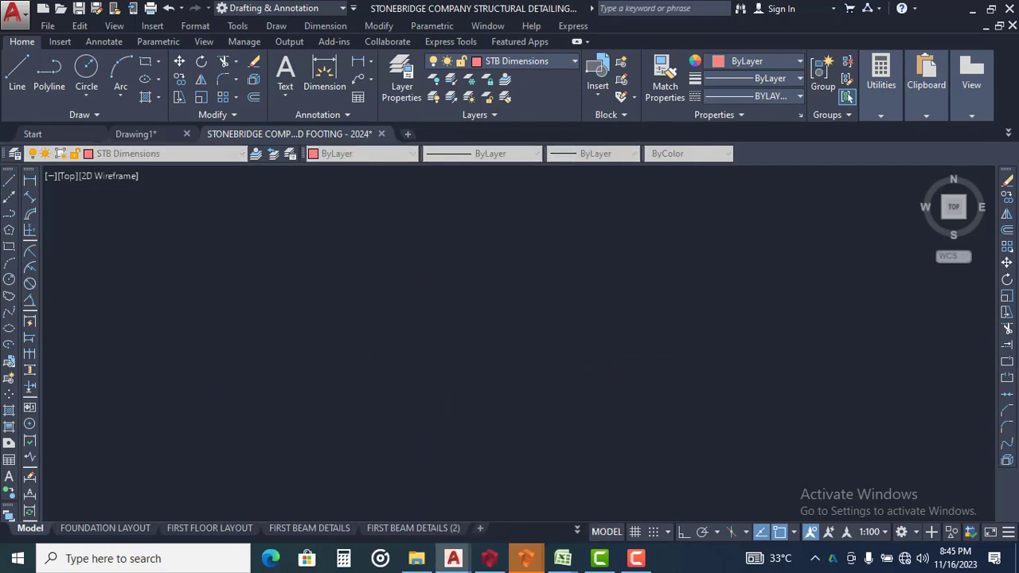
scroll(247, 343, up, 4)
middle_drag(276, 334, 265, 380)
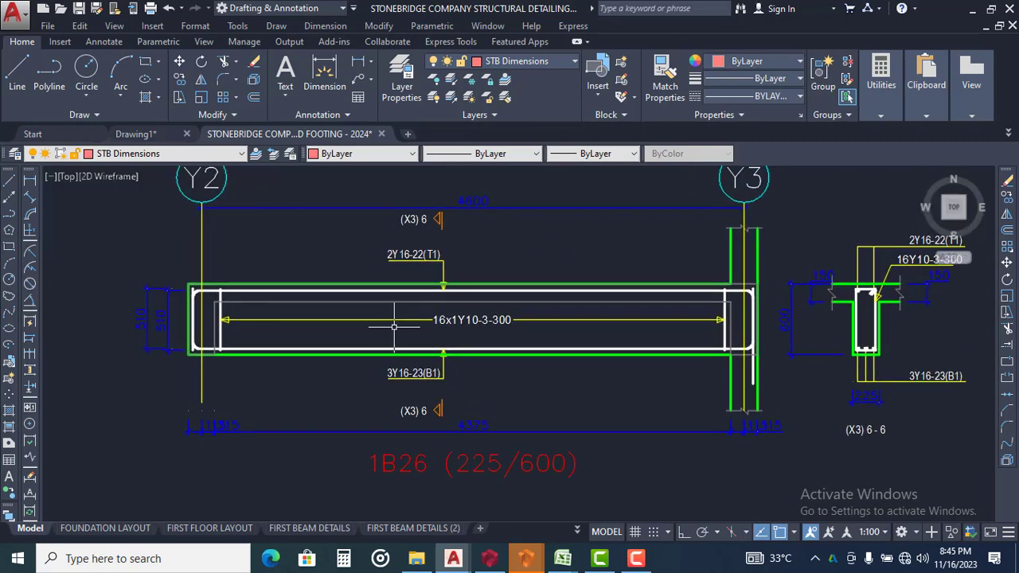
Return to Drawing1, review the raw 1B26 detail, and copy all of the drawing's layouts, details and schedules to the clipboard
click(131, 133)
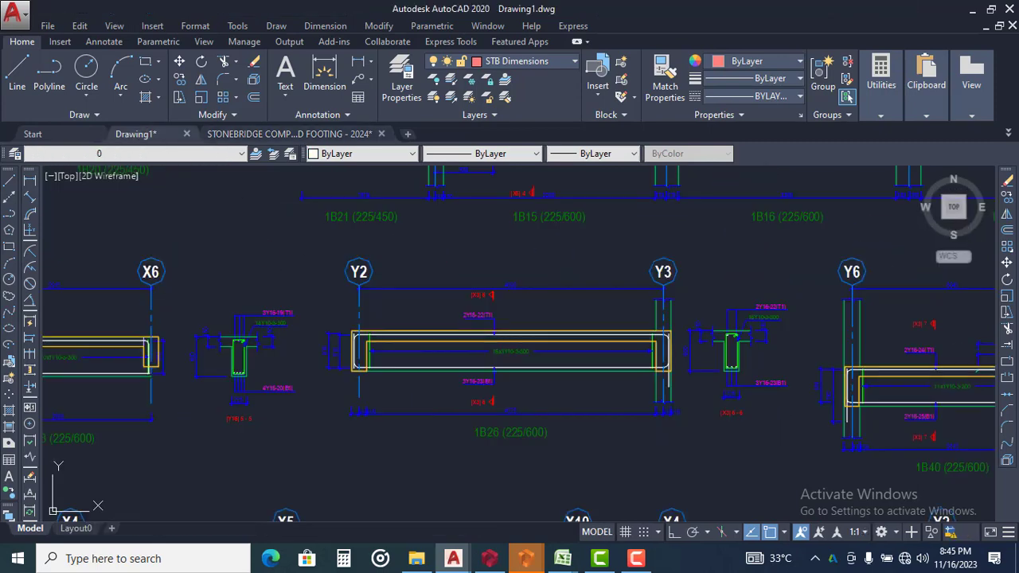
scroll(461, 349, up, 2)
middle_drag(466, 319, 458, 353)
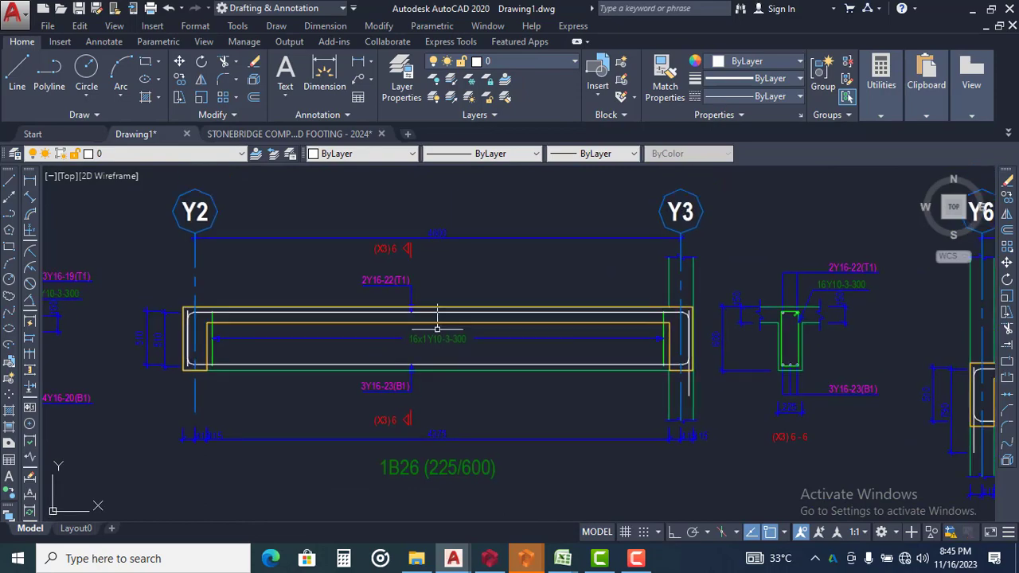
scroll(473, 282, down, 8)
scroll(436, 269, down, 8)
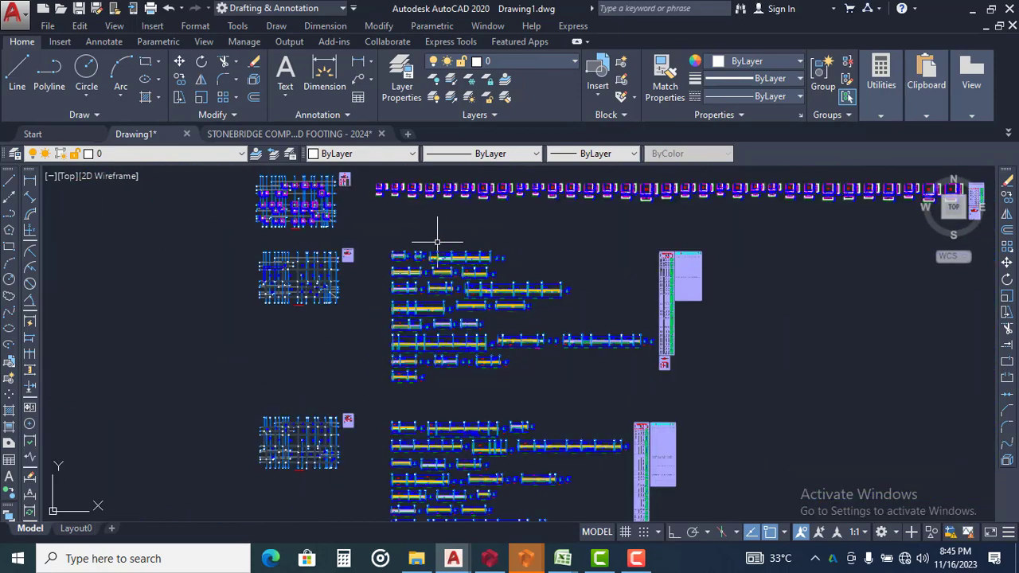
click(360, 204)
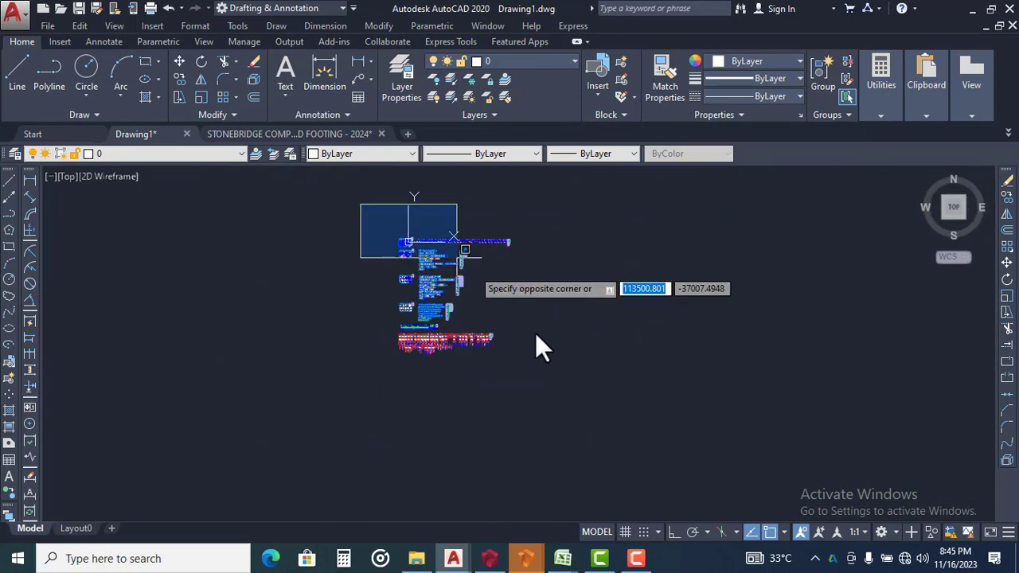
click(588, 426)
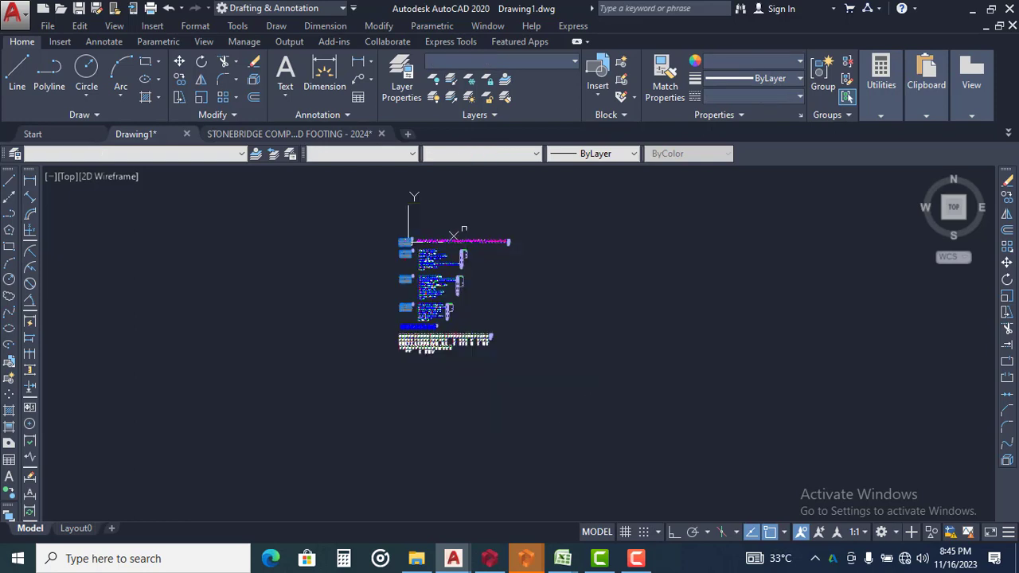
right_click(426, 202)
mouse_move(523, 248)
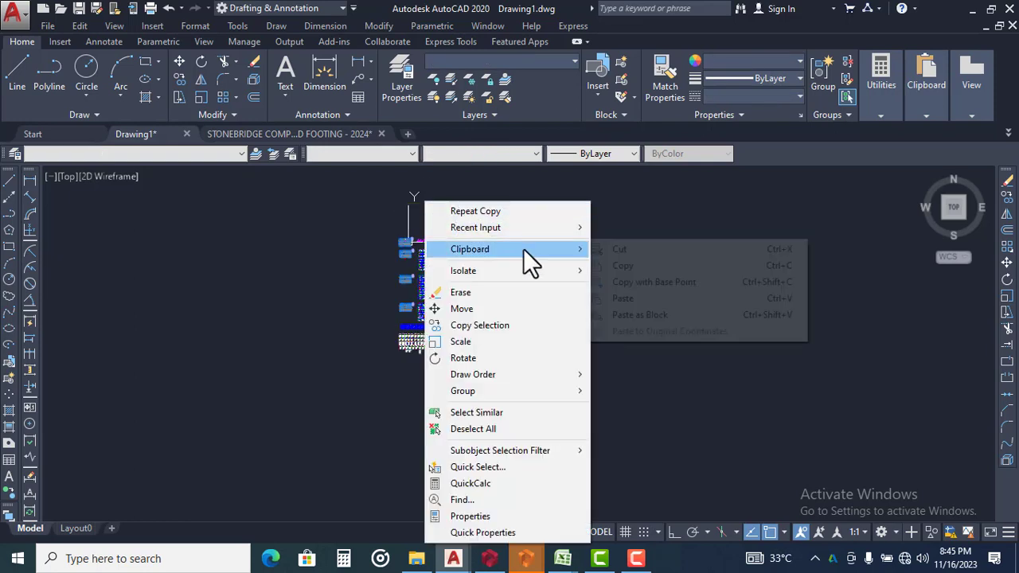
click(639, 266)
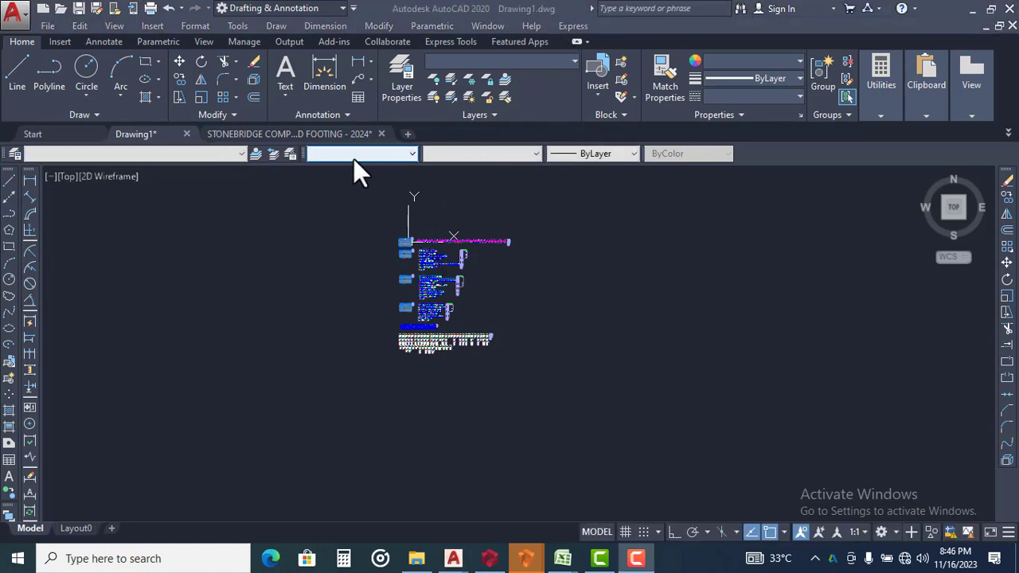
Switch to the STONEBRIDGE template and delete the pasted 1B26 beam detail from the grey frame
mouse_move(331, 131)
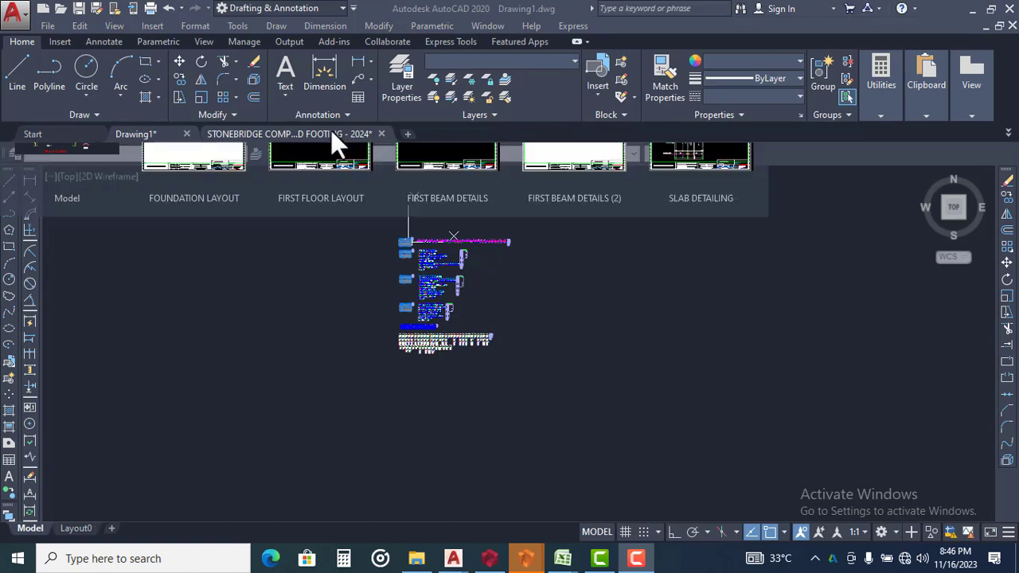
click(325, 133)
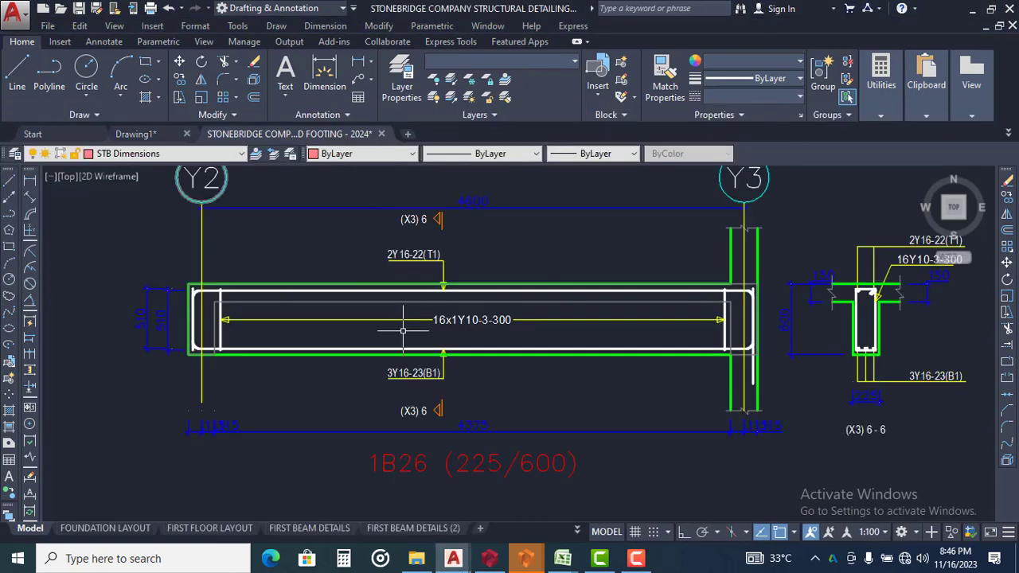
scroll(394, 203, down, 10)
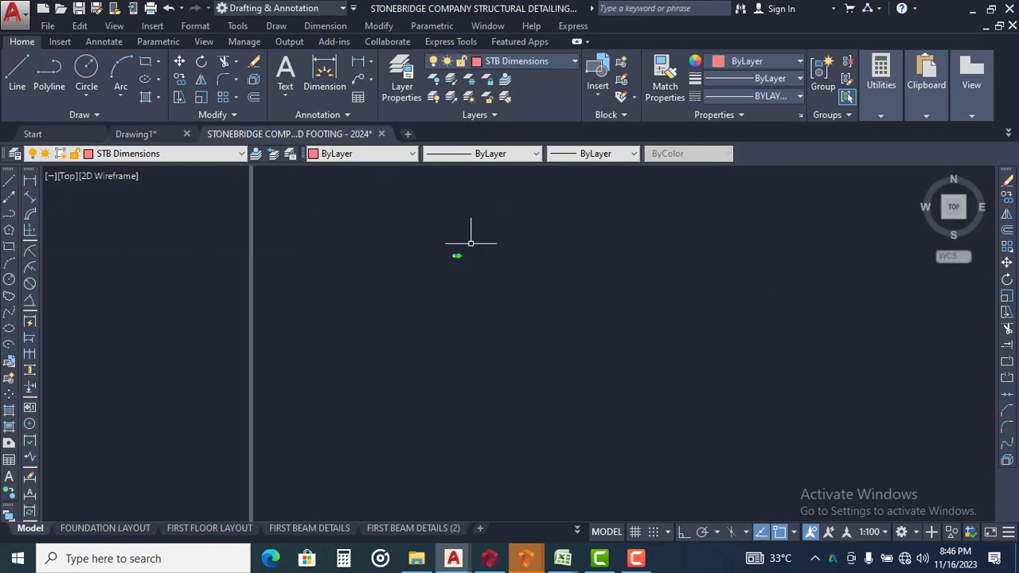
click(478, 221)
click(410, 341)
key(Escape)
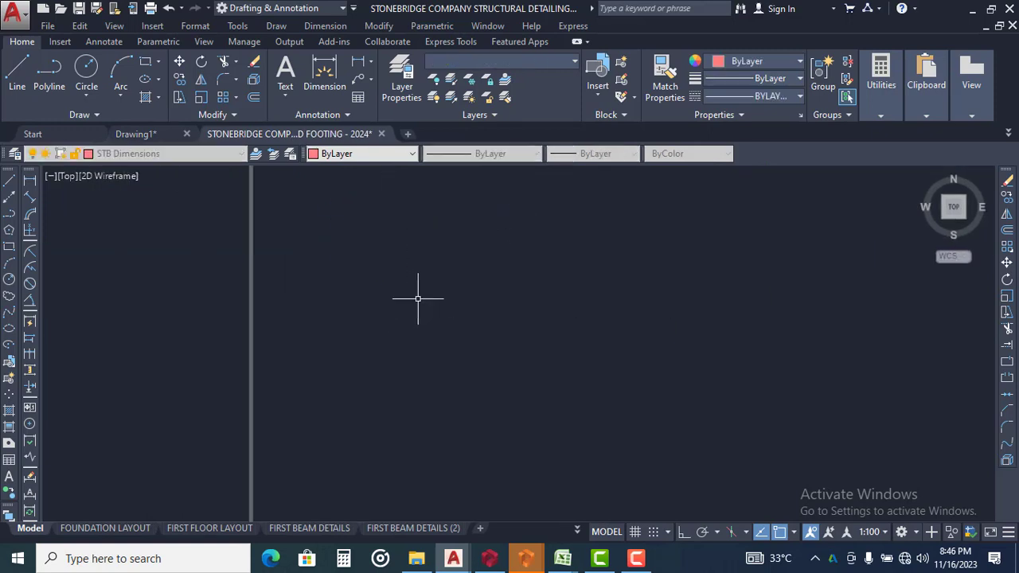
Paste all of the copied Drawing1 layouts, details and schedules inside the empty grey frame
scroll(437, 239, up, 12)
scroll(446, 248, down, 3)
scroll(448, 252, up, 3)
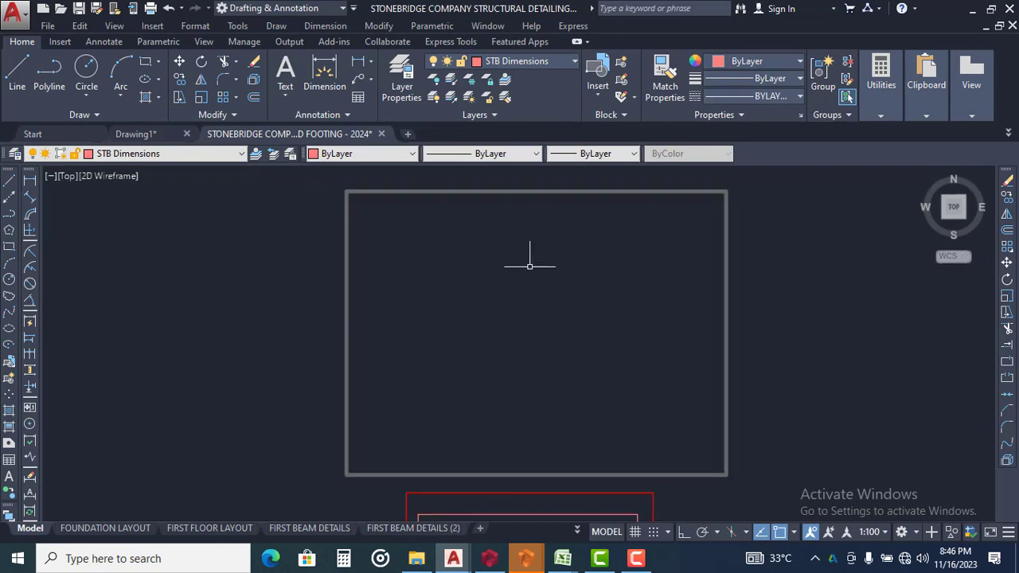
right_click(461, 238)
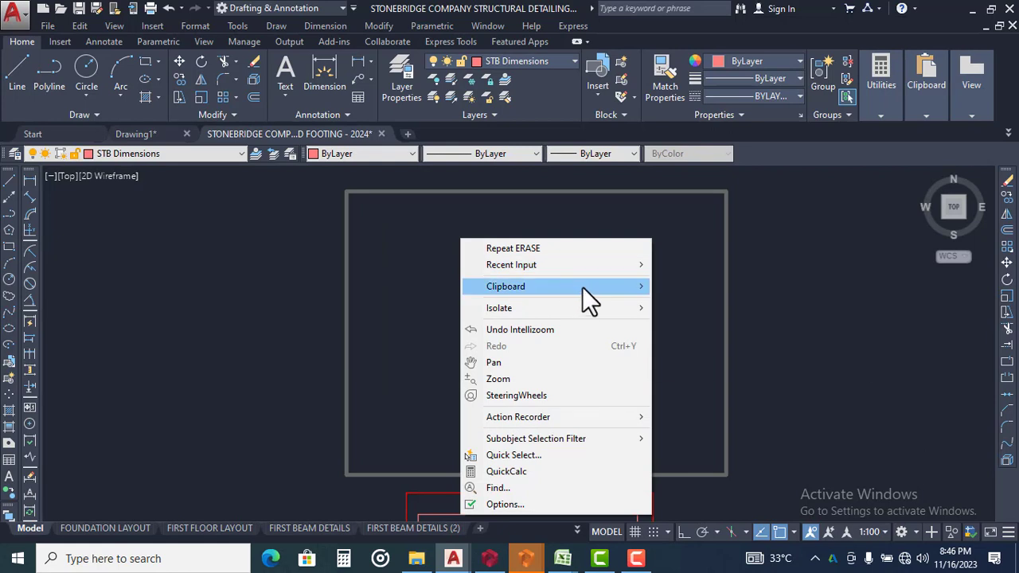
mouse_move(583, 287)
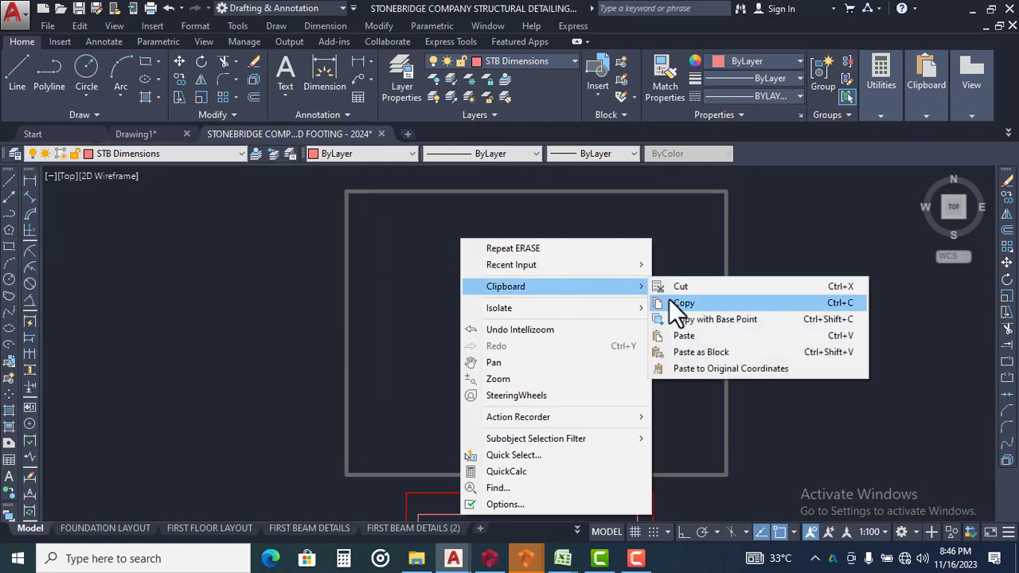
click(688, 335)
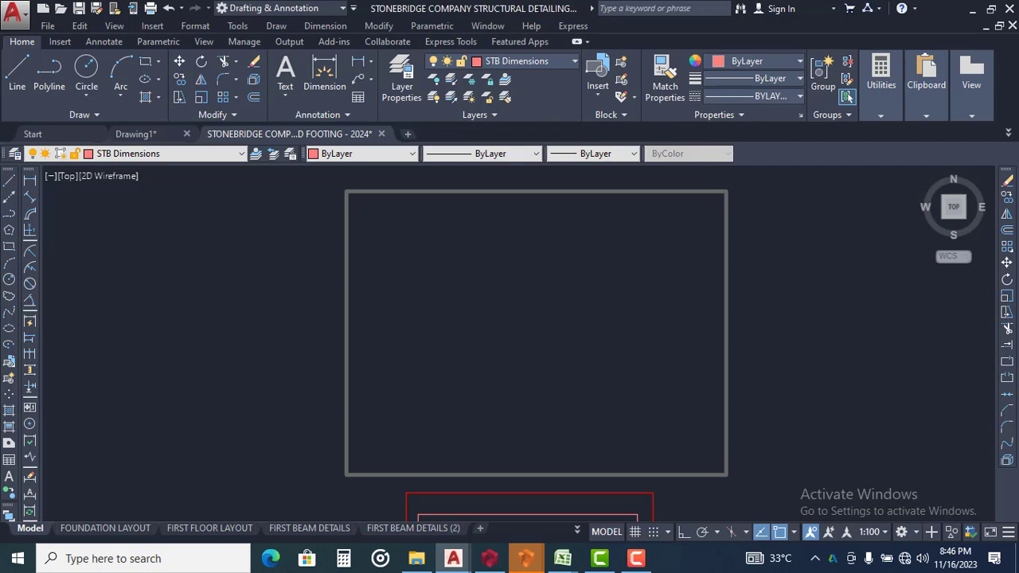
key(ctrl+v)
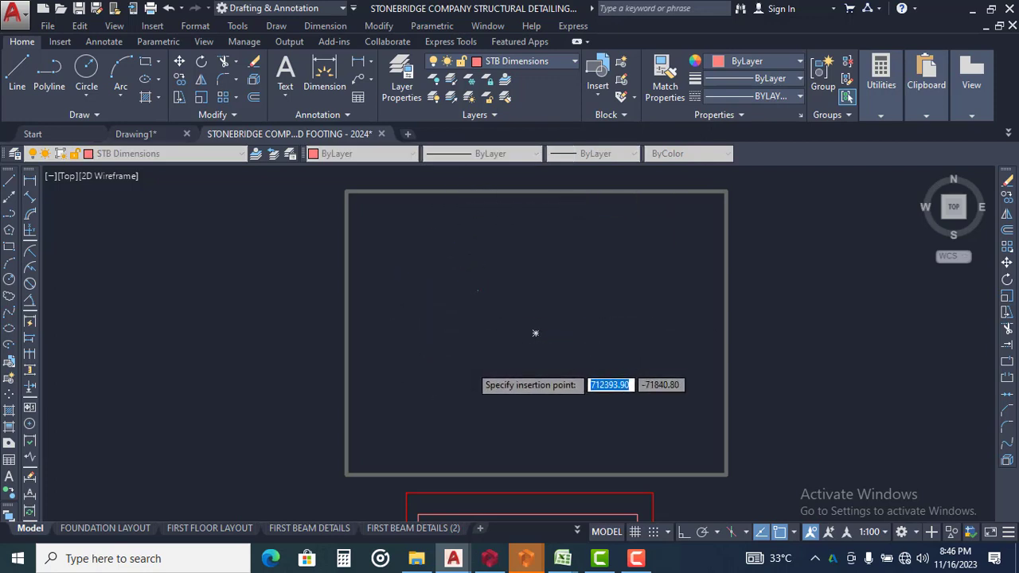
key(Escape)
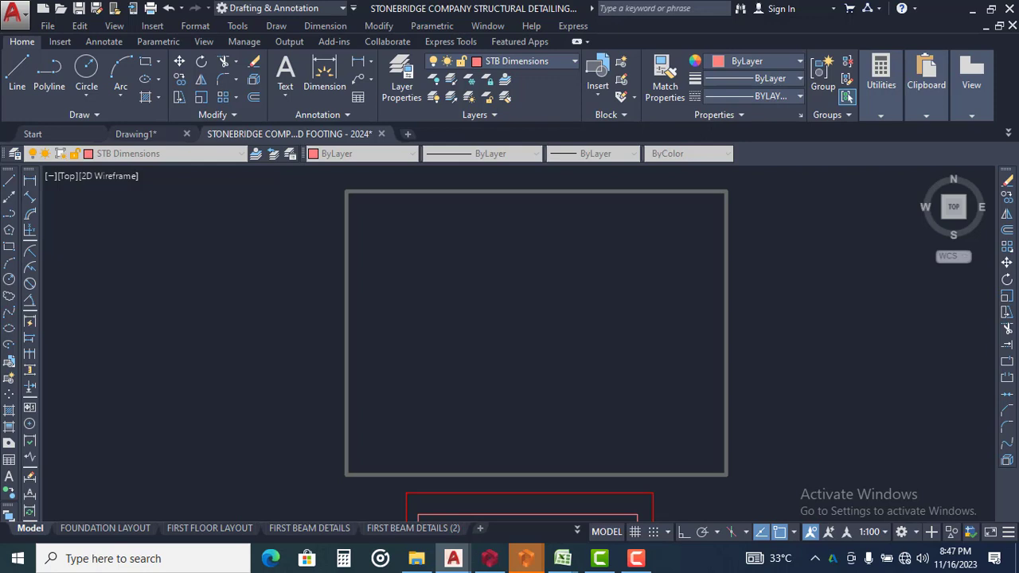
key(ctrl+v)
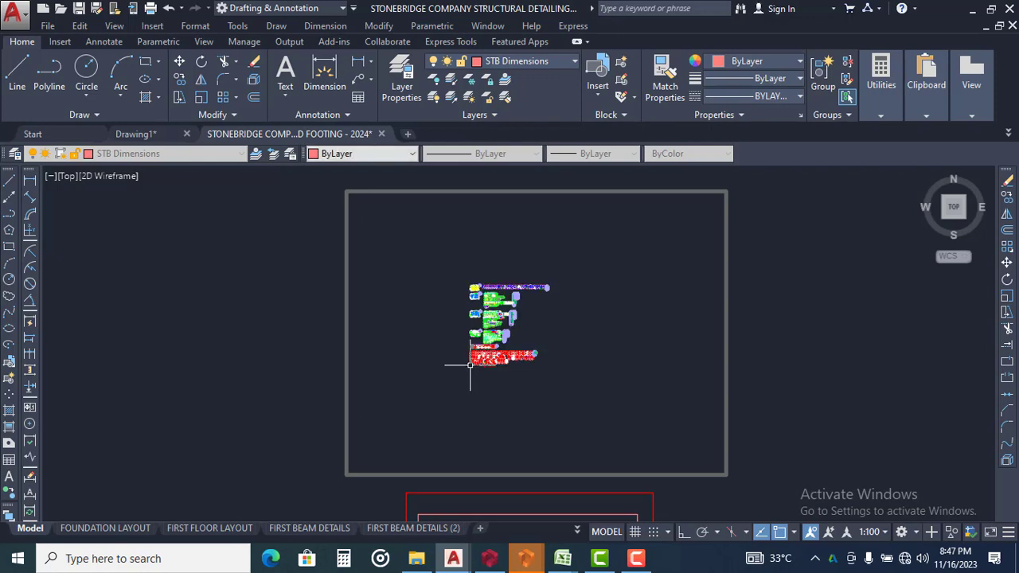
click(470, 365)
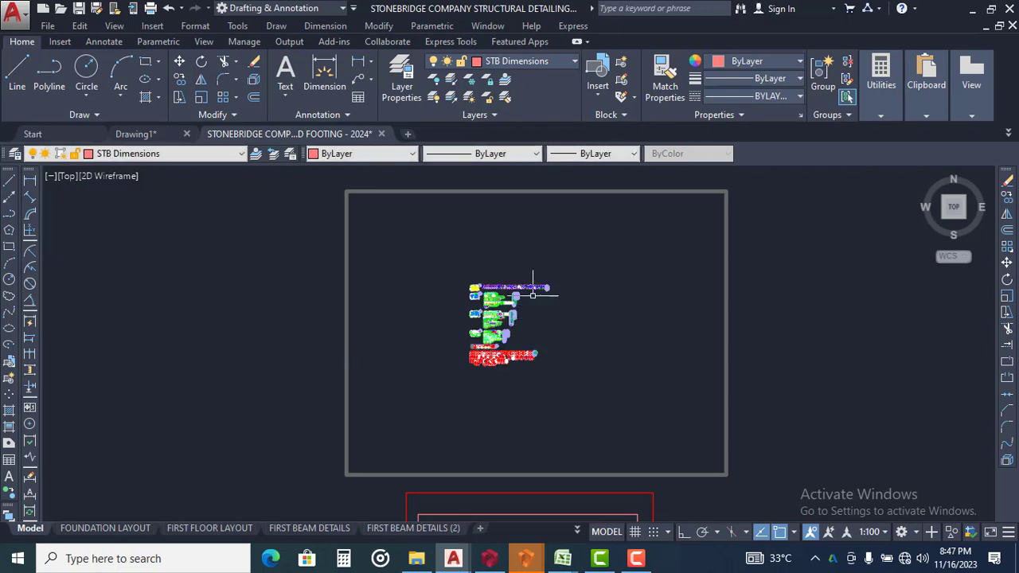
Examine the pasted foundation layout, floor layout, footing details and beam details in their template formatting
scroll(479, 297, up, 4)
scroll(478, 297, up, 6)
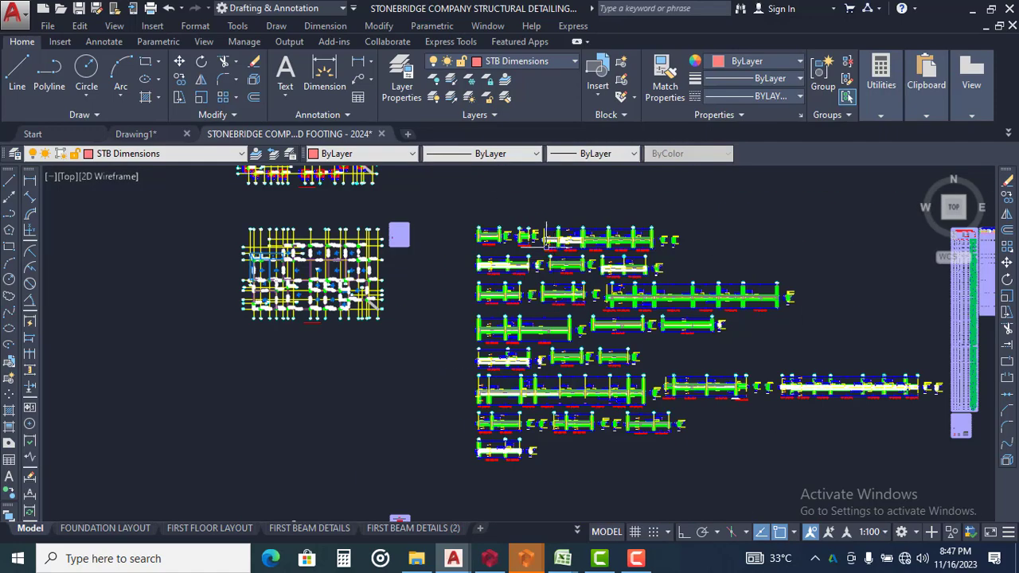
mouse_move(441, 247)
middle_down()
mouse_move(639, 311)
mouse_move(659, 308)
middle_up()
middle_drag(475, 322, 658, 380)
scroll(388, 321, down, 2)
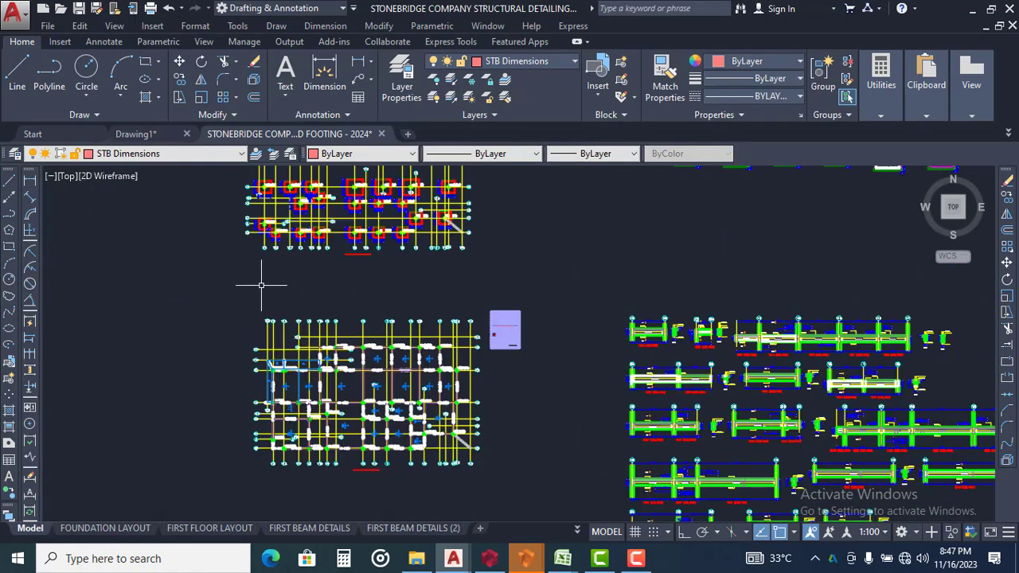
middle_drag(306, 259, 315, 329)
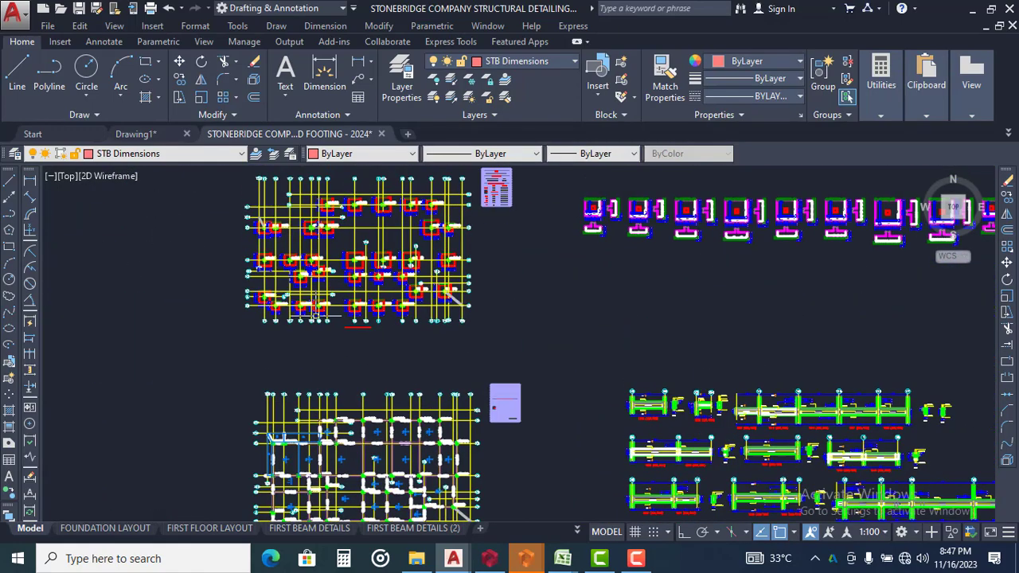
Switch to Drawing1 and examine its raw layouts and beam details, ending close up on beam 1B14 (225/600)
click(139, 133)
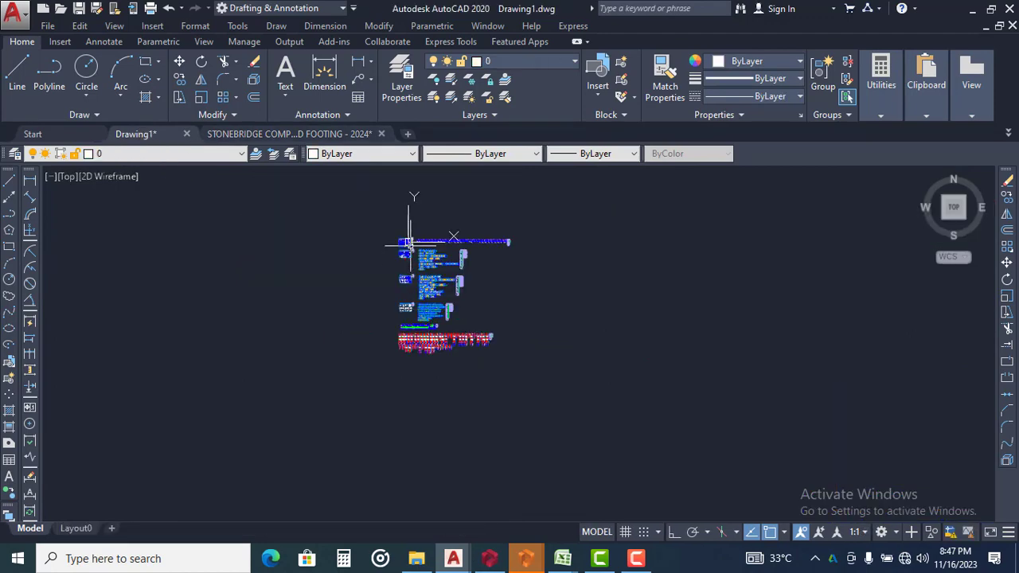
scroll(443, 258, up, 3)
middle_drag(308, 188, 463, 295)
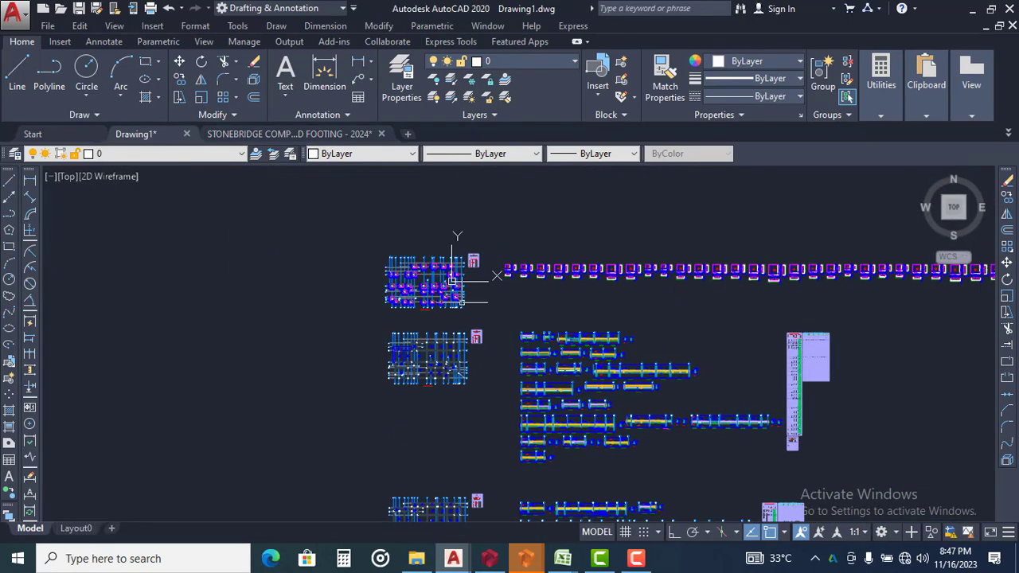
scroll(462, 294, up, 2)
scroll(377, 245, down, 4)
scroll(506, 366, up, 4)
scroll(398, 307, down, 6)
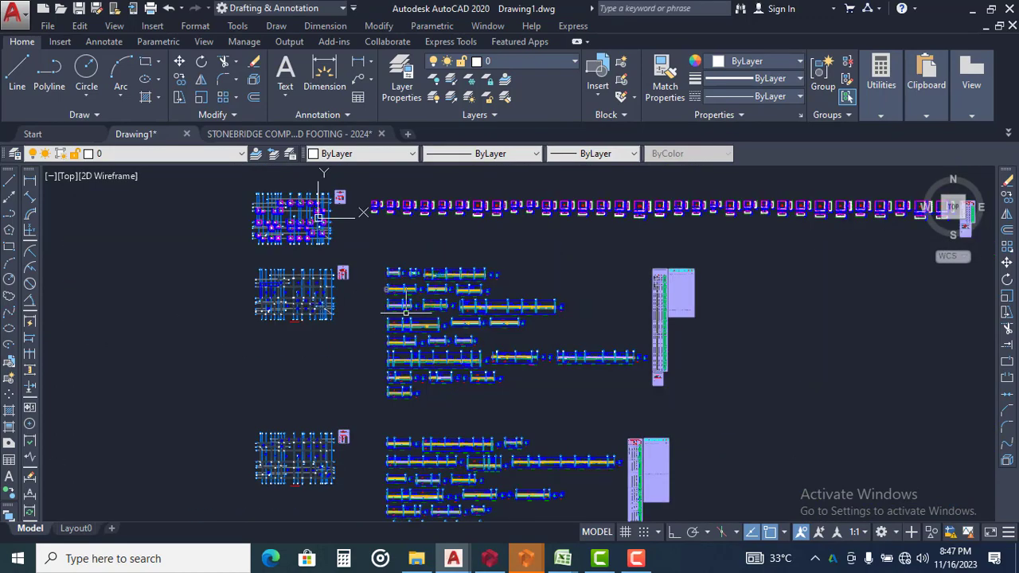
scroll(402, 299, up, 5)
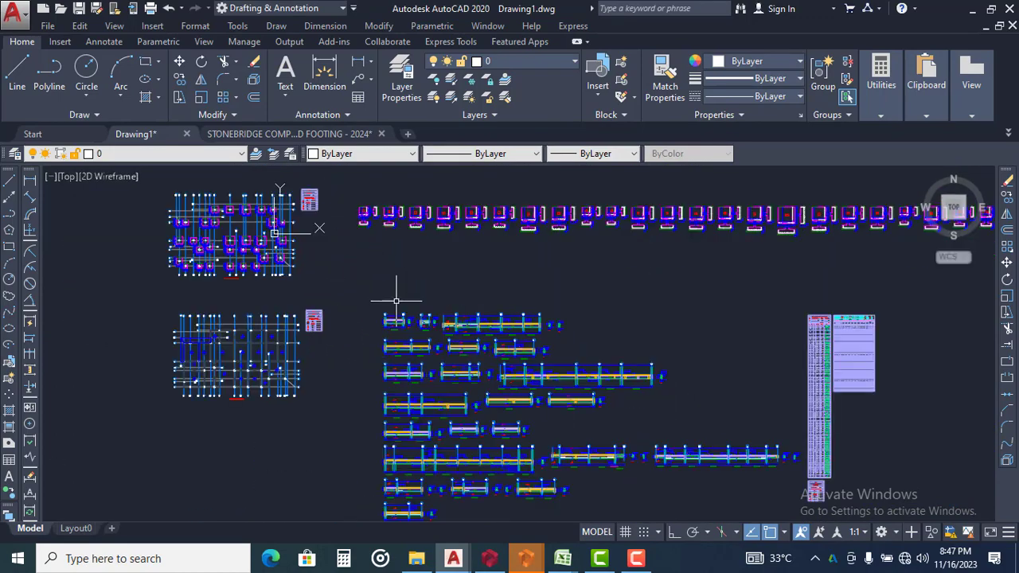
scroll(422, 325, up, 4)
middle_drag(432, 357, 292, 222)
scroll(292, 222, down, 2)
scroll(489, 323, up, 2)
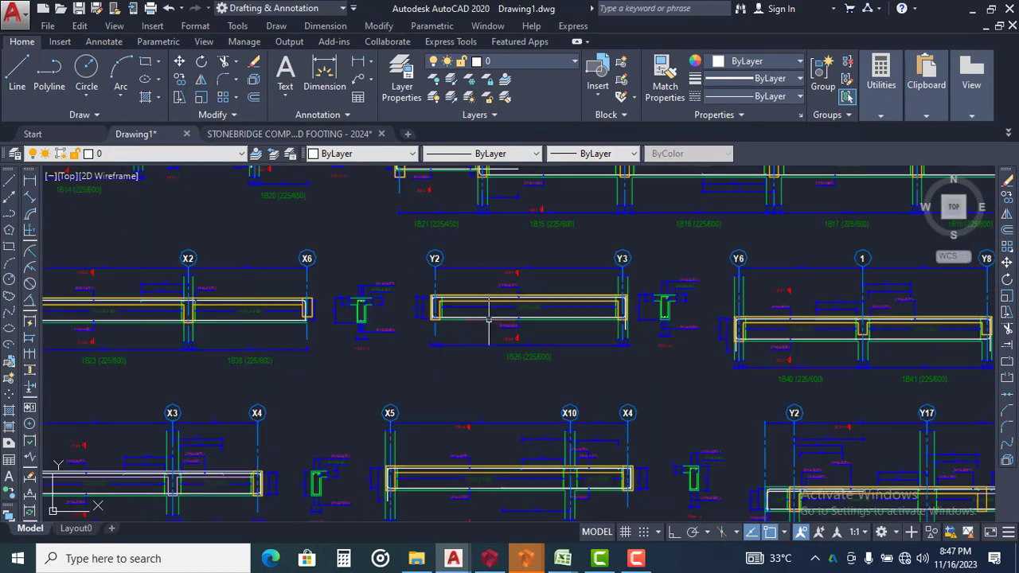
scroll(438, 300, down, 2)
scroll(297, 235, down, 1)
scroll(341, 289, up, 5)
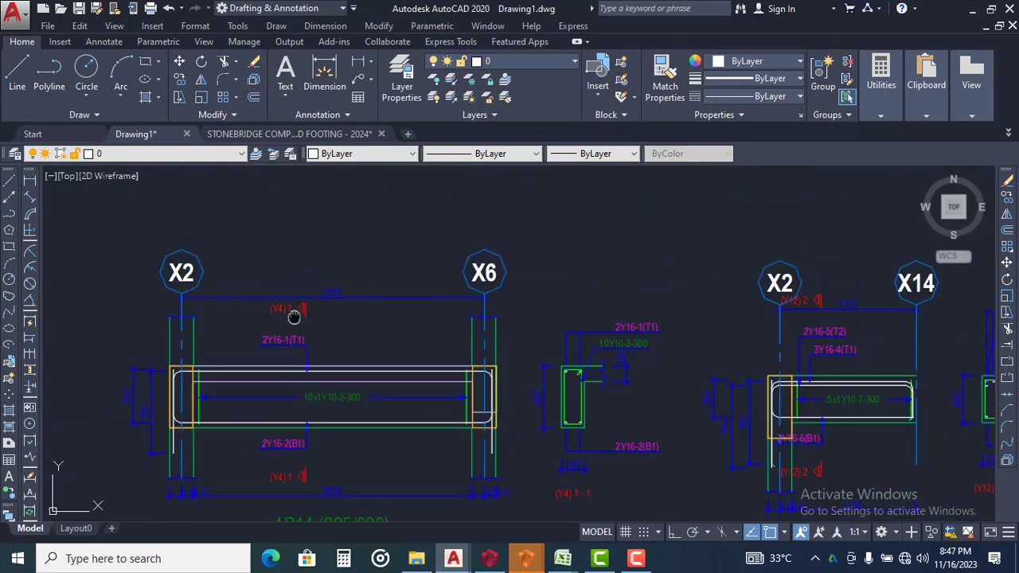
middle_drag(293, 313, 348, 280)
Compare the formatted 1B14 beam detail in the STONEBRIDGE template with its raw version in Drawing1
click(319, 132)
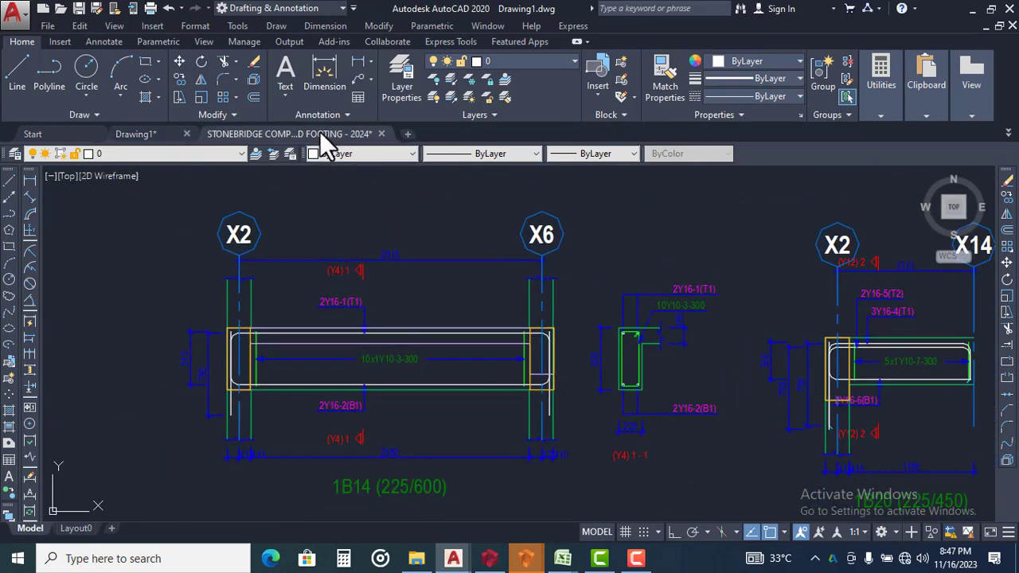
scroll(691, 386, down, 2)
scroll(691, 396, up, 6)
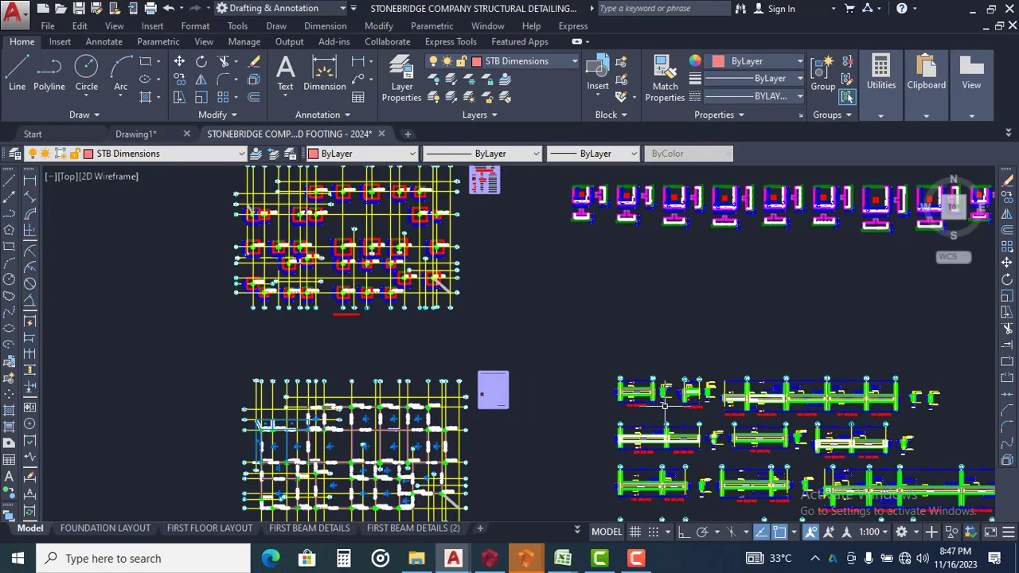
mouse_move(668, 393)
middle_down()
mouse_move(509, 349)
mouse_move(565, 408)
middle_up()
scroll(500, 355, up, 4)
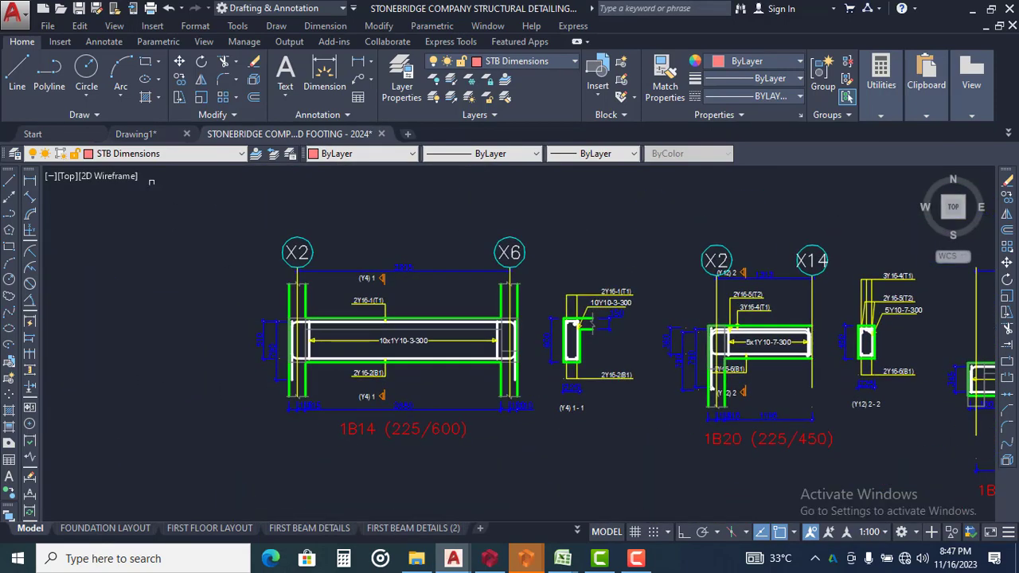
click(143, 134)
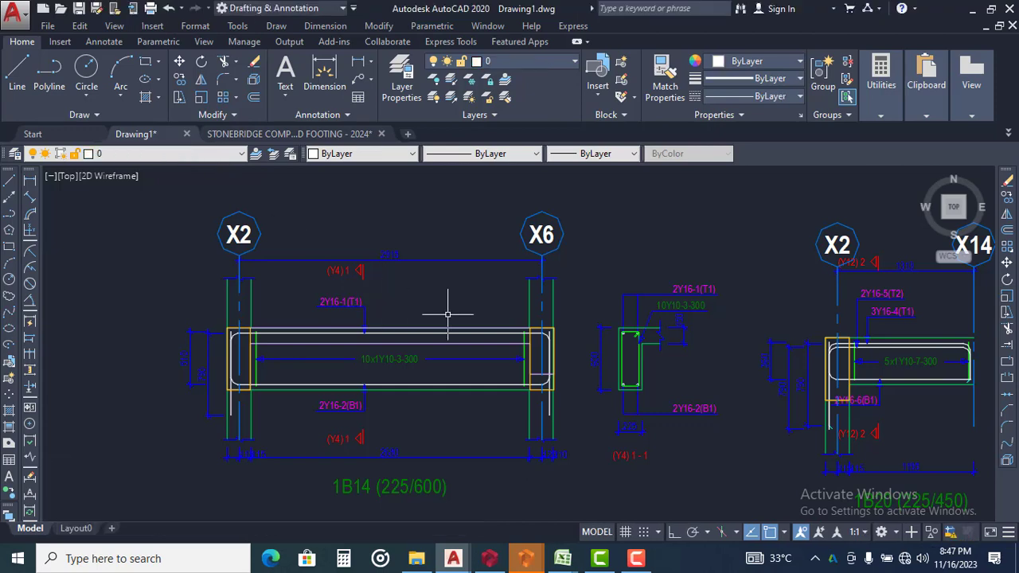
scroll(449, 319, down, 2)
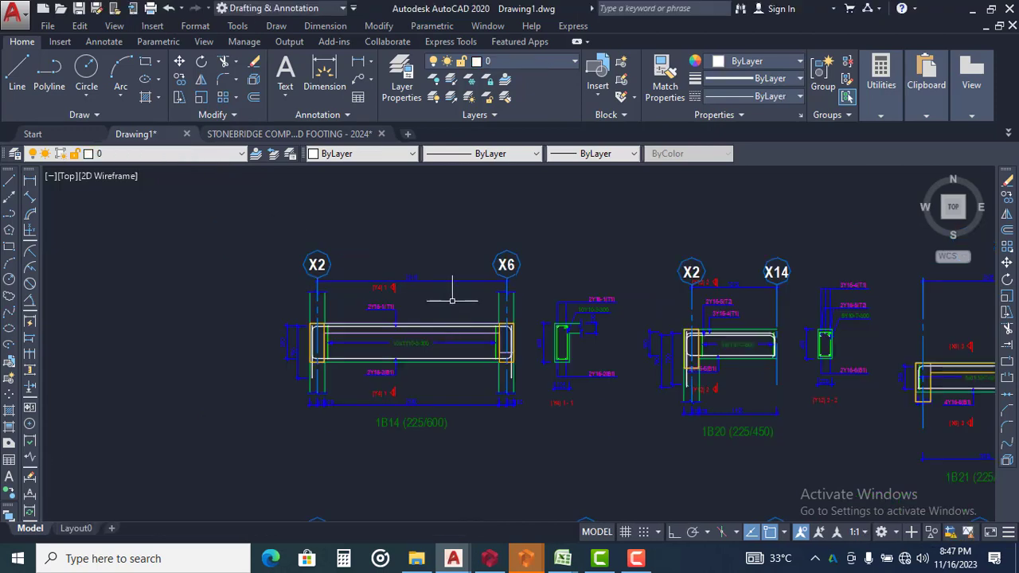
scroll(454, 293, up, 4)
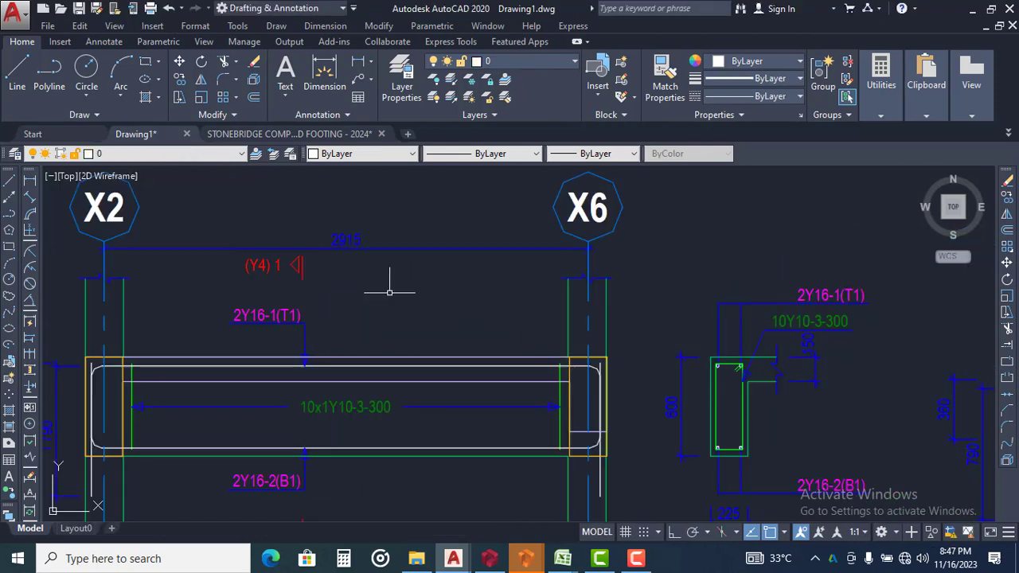
Return to the STONEBRIDGE template and review the pasted rows of beam details, checking them once more against Drawing1
click(314, 133)
scroll(467, 291, down, 4)
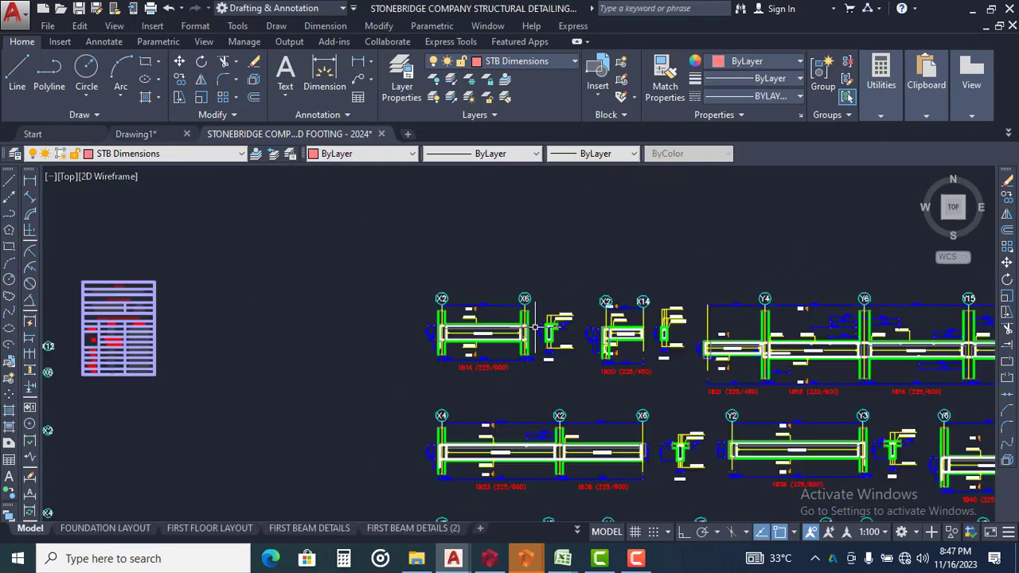
scroll(492, 310, down, 4)
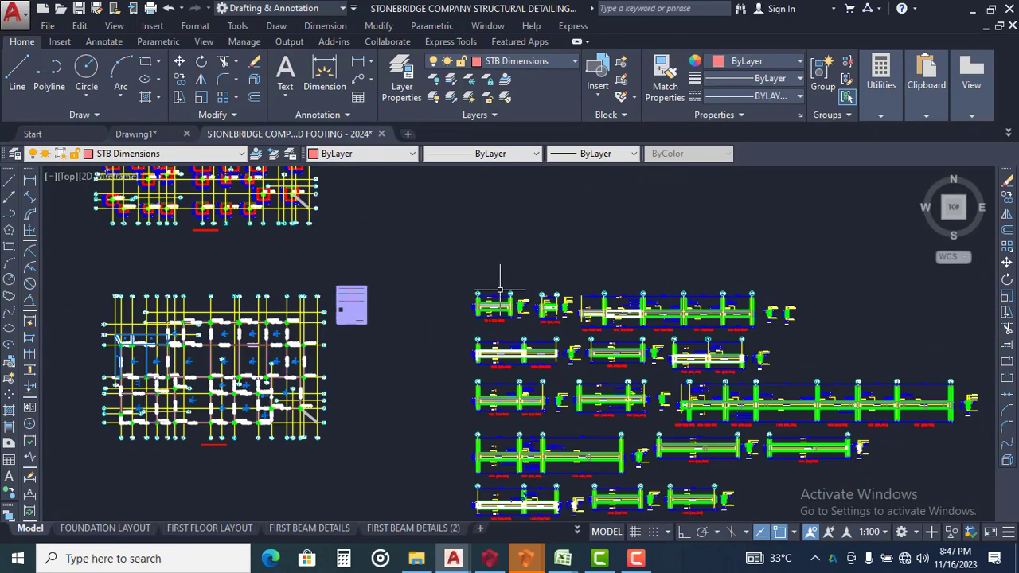
scroll(152, 334, up, 2)
scroll(151, 335, up, 4)
scroll(191, 294, down, 8)
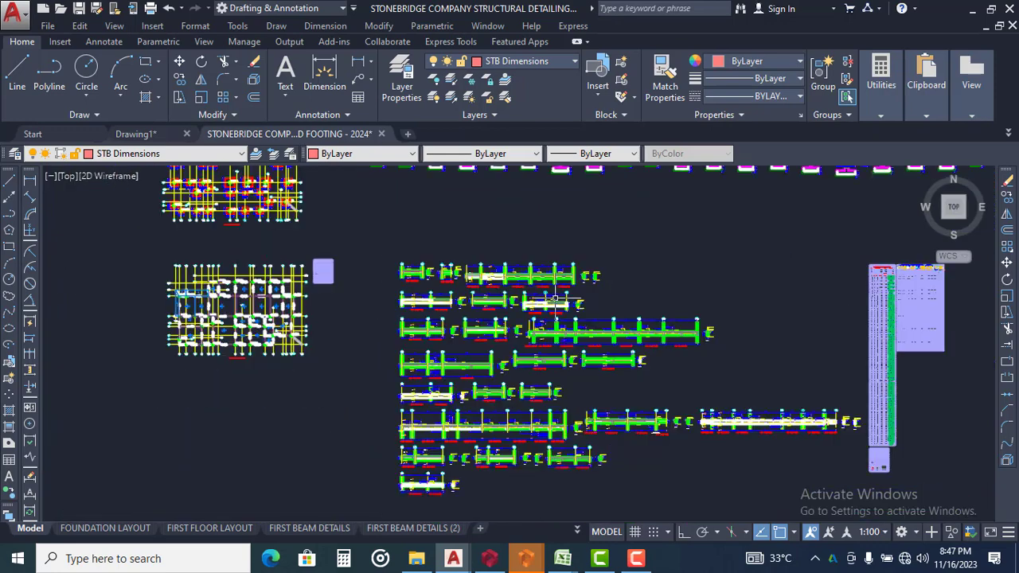
scroll(484, 277, up, 4)
middle_drag(331, 255, 431, 309)
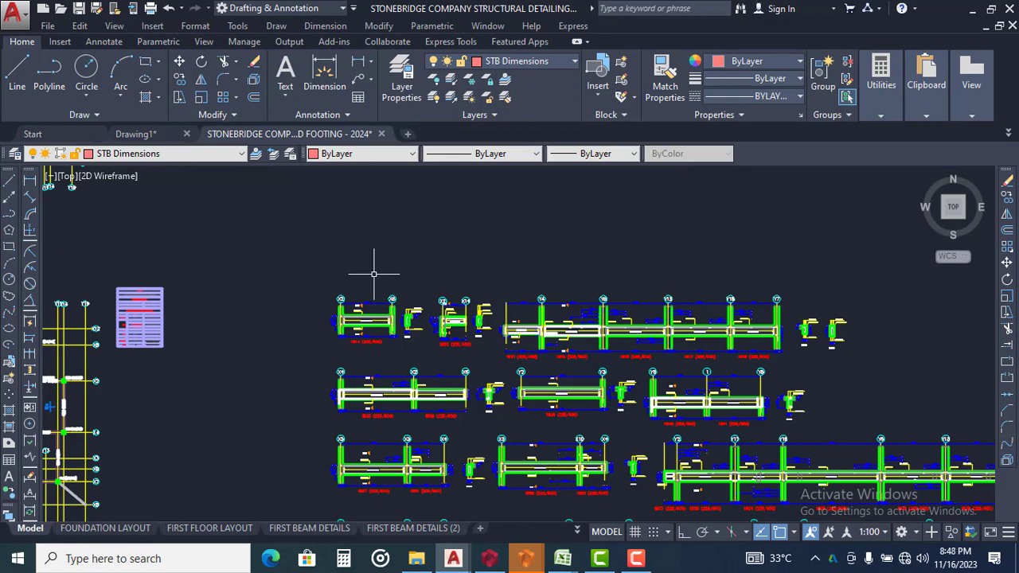
click(148, 136)
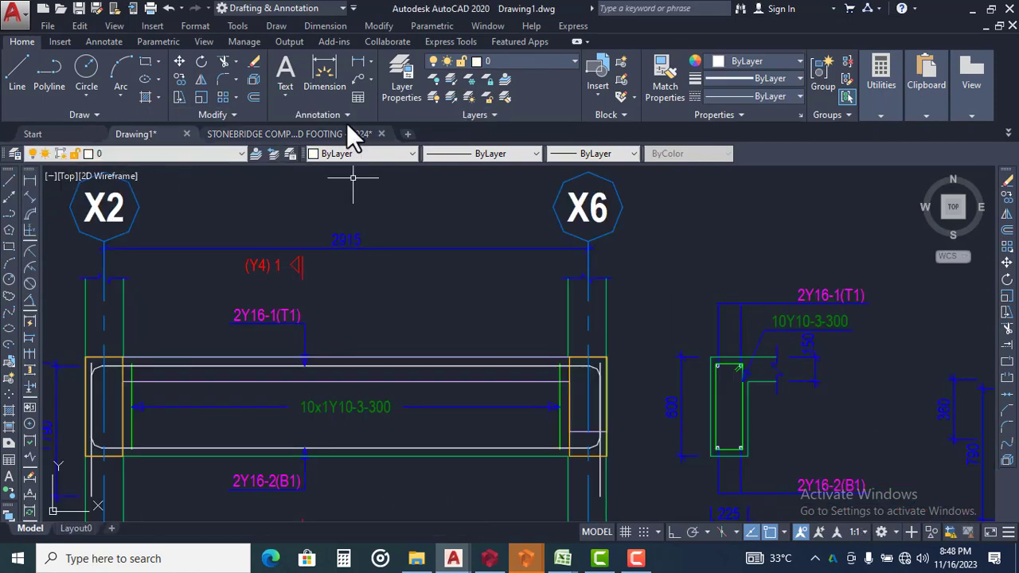
click(342, 135)
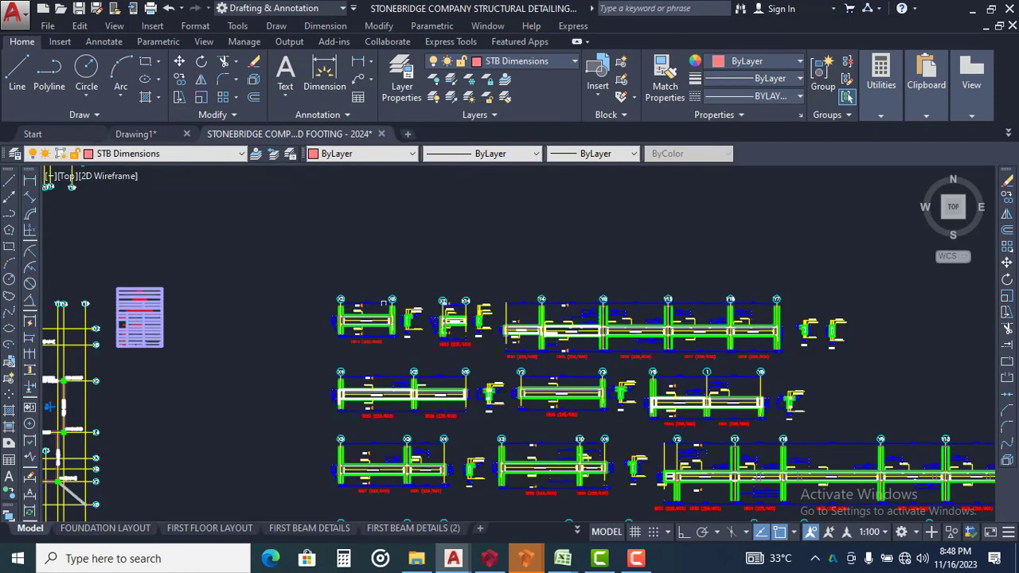
Select all dimensions similar to the overall span dimension above beam 1B14 (225/600)
scroll(370, 309, up, 6)
click(455, 228)
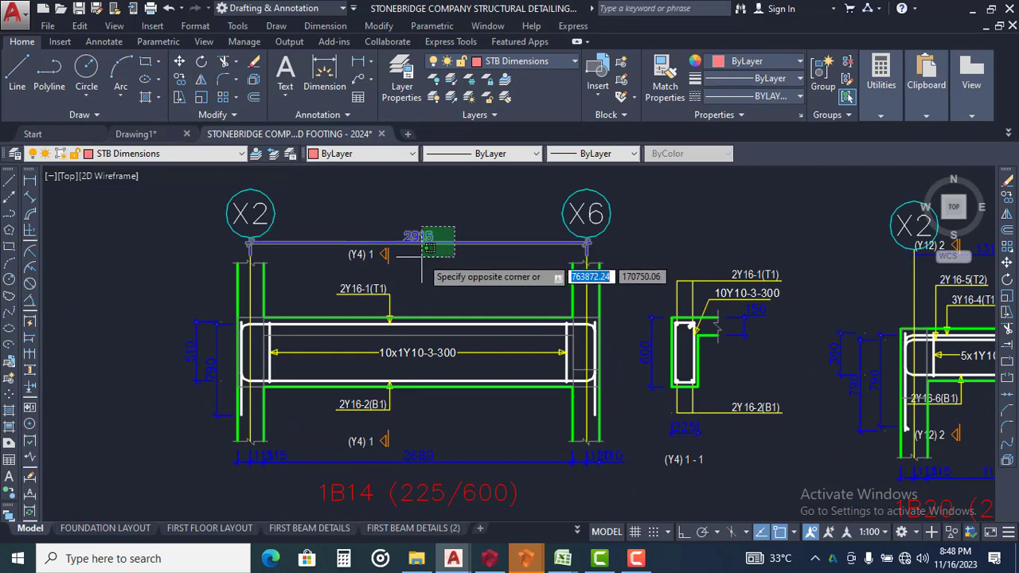
click(422, 257)
right_click(453, 227)
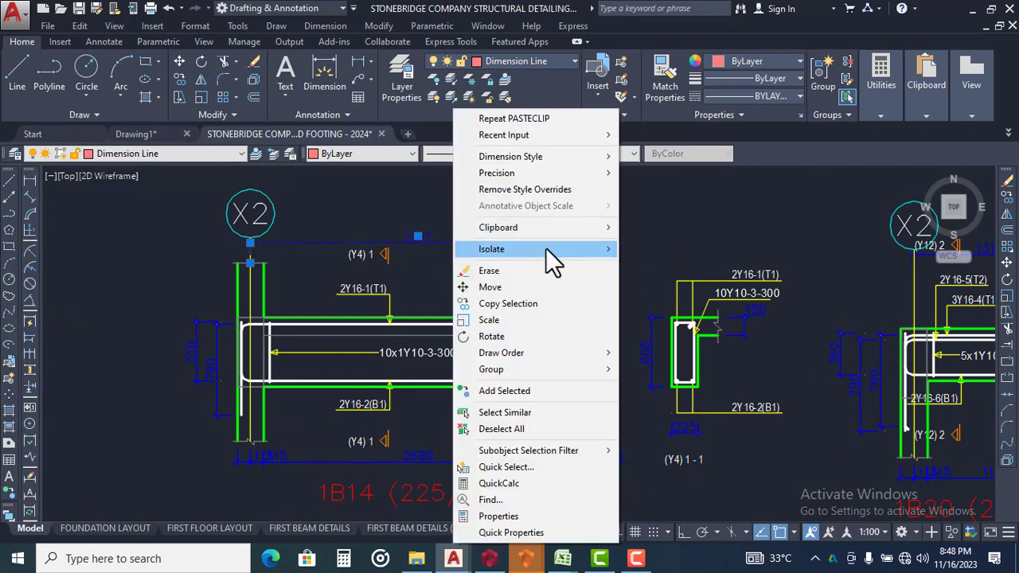
click(410, 204)
click(439, 199)
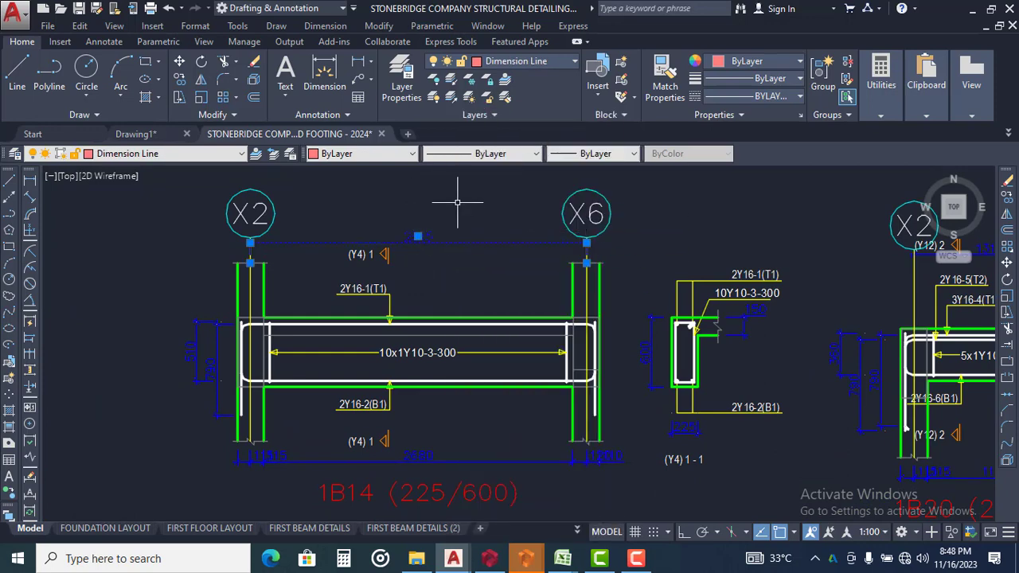
right_click(458, 203)
click(536, 413)
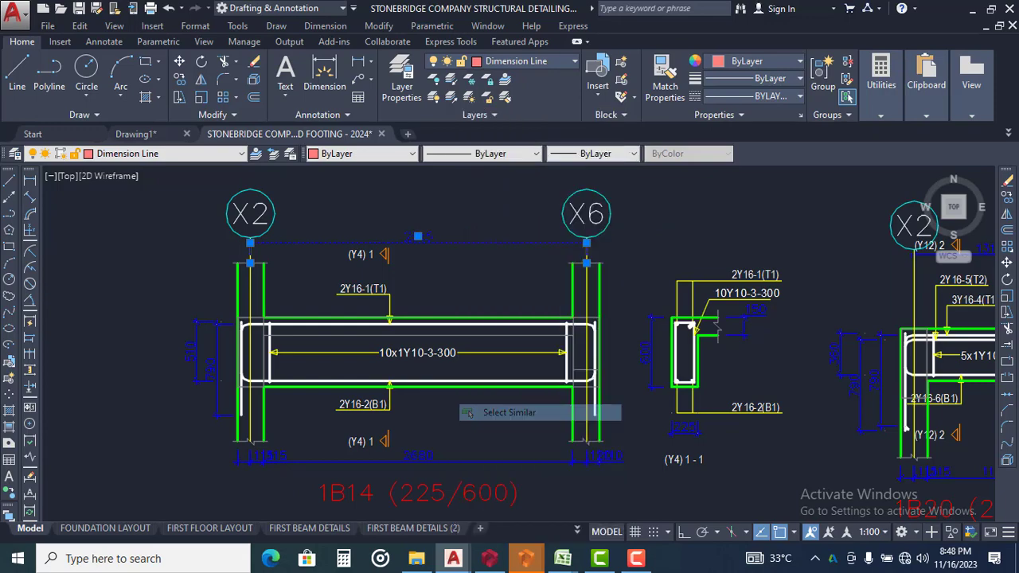
Examine the dimension formatting on the template's finished BEAM 2 (225 x 450) detail around gridline Y5
scroll(528, 416, down, 6)
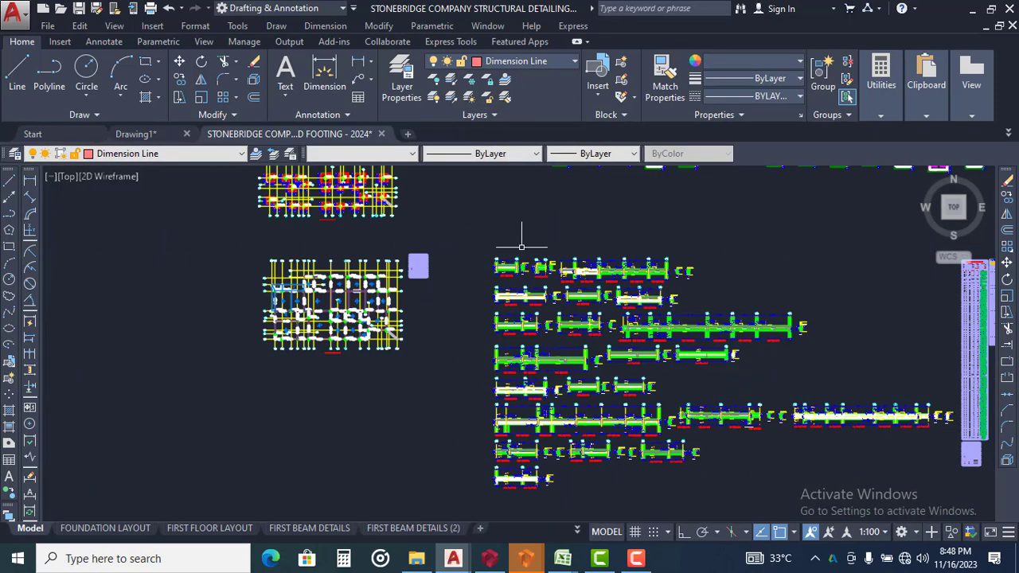
scroll(522, 247, down, 8)
middle_drag(581, 359, 579, 149)
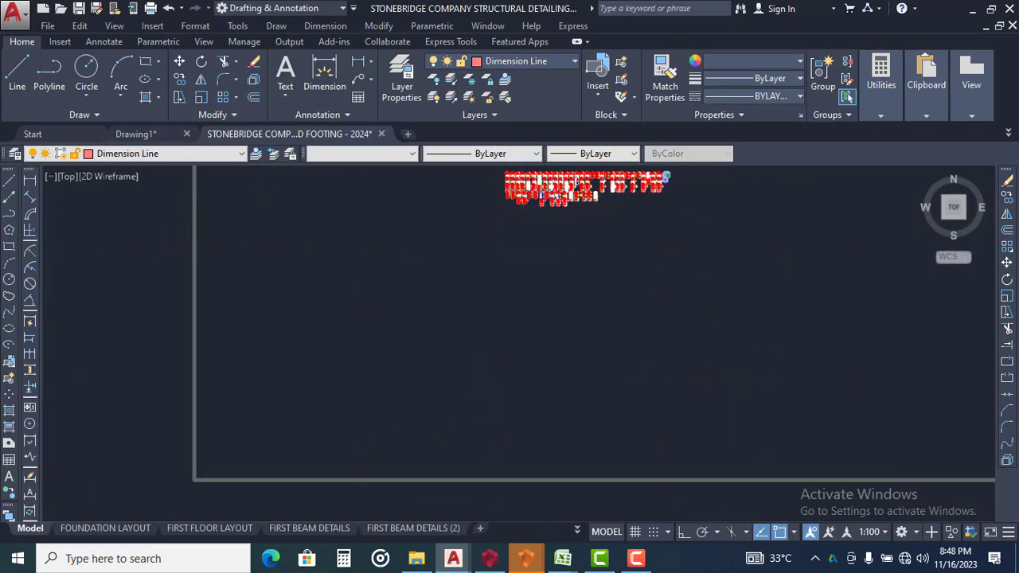
middle_drag(499, 440, 525, 203)
scroll(481, 405, up, 4)
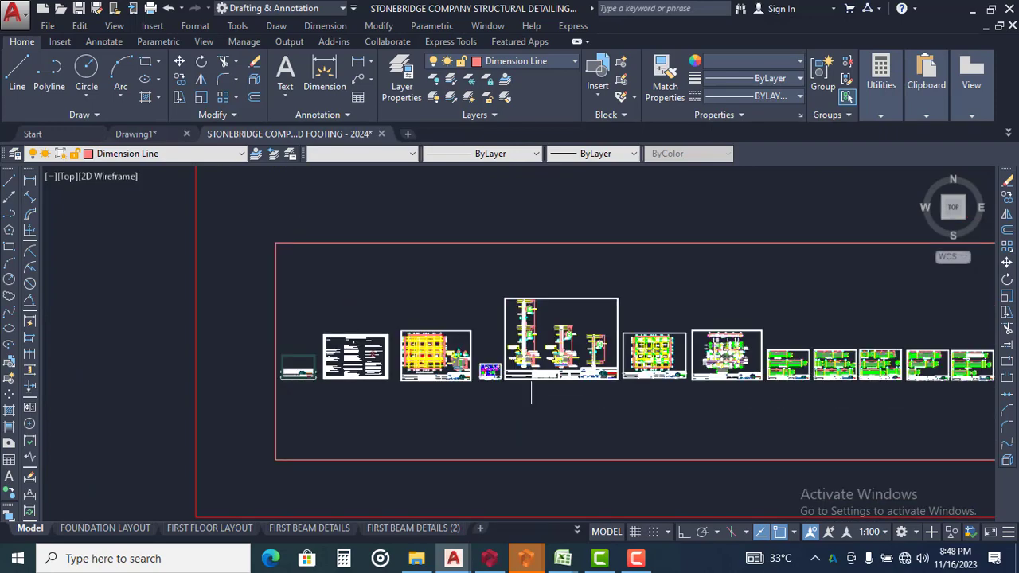
scroll(807, 383, up, 10)
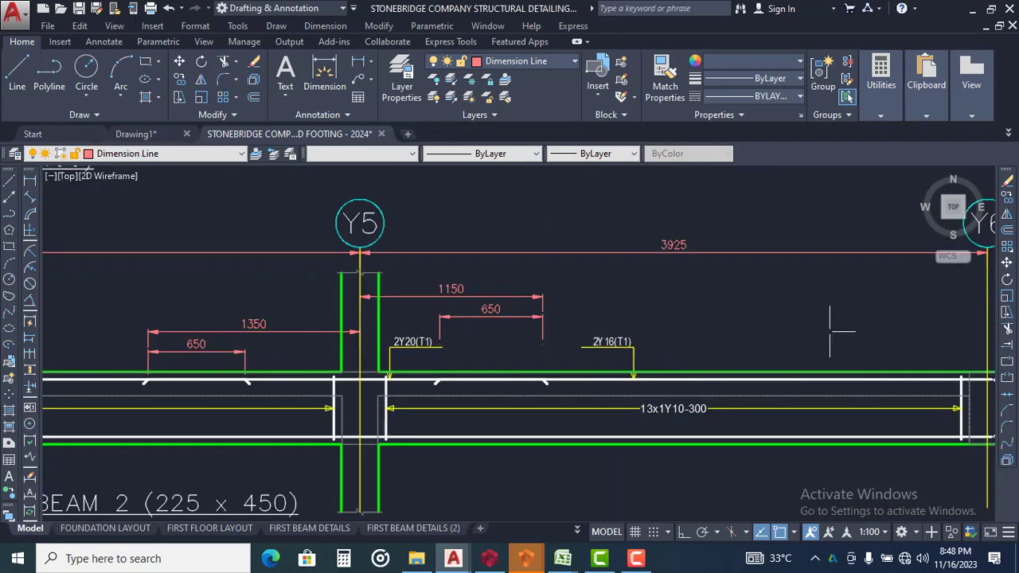
middle_drag(300, 341, 421, 280)
middle_drag(314, 309, 522, 358)
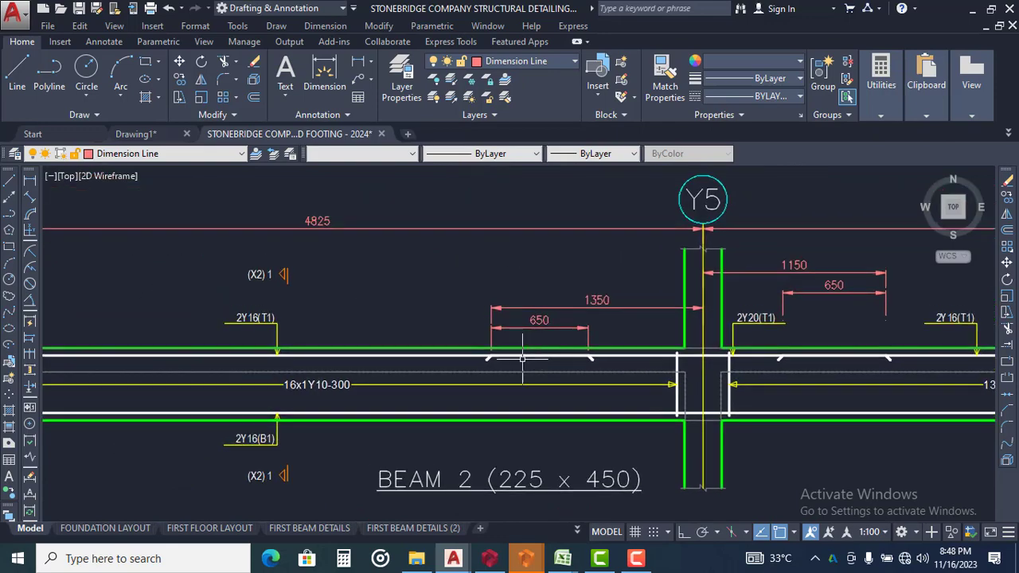
Examine the template's finished BEAM 1 (225 x 450) elevation and its cross-section as a dimension formatting reference
scroll(522, 359, down, 3)
scroll(518, 350, down, 6)
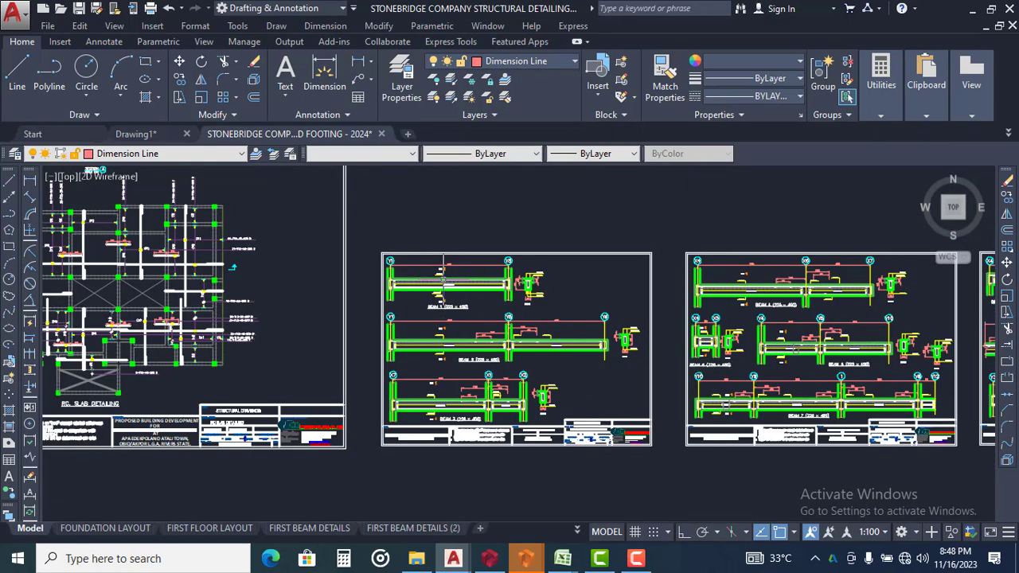
scroll(443, 275, up, 2)
scroll(478, 277, up, 2)
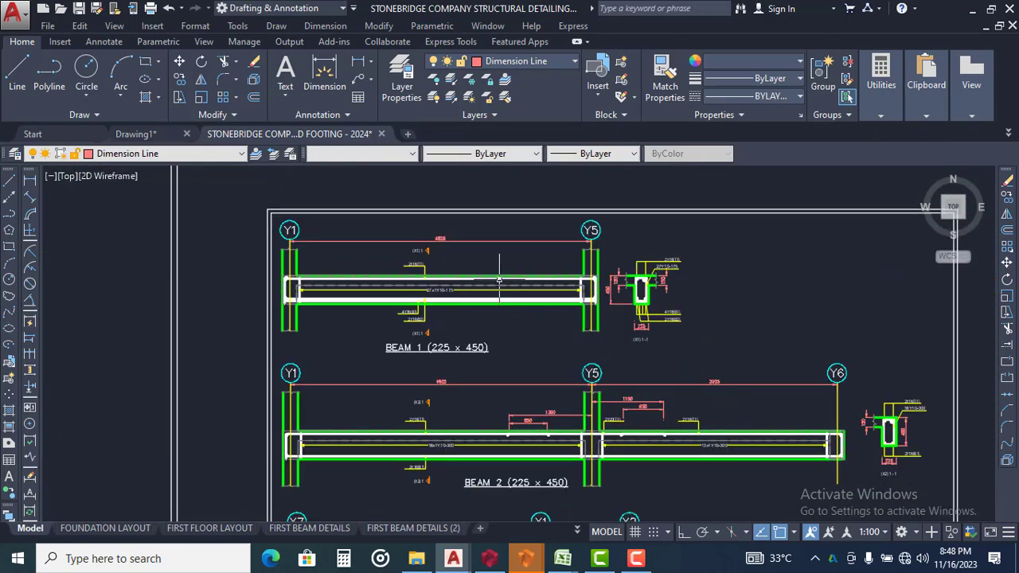
scroll(581, 290, up, 4)
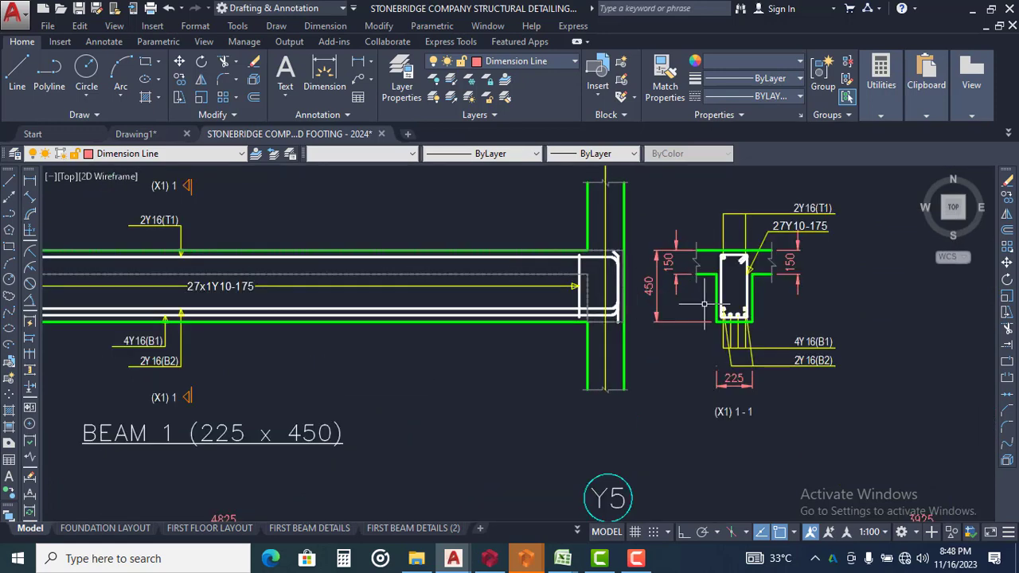
scroll(635, 320, down, 2)
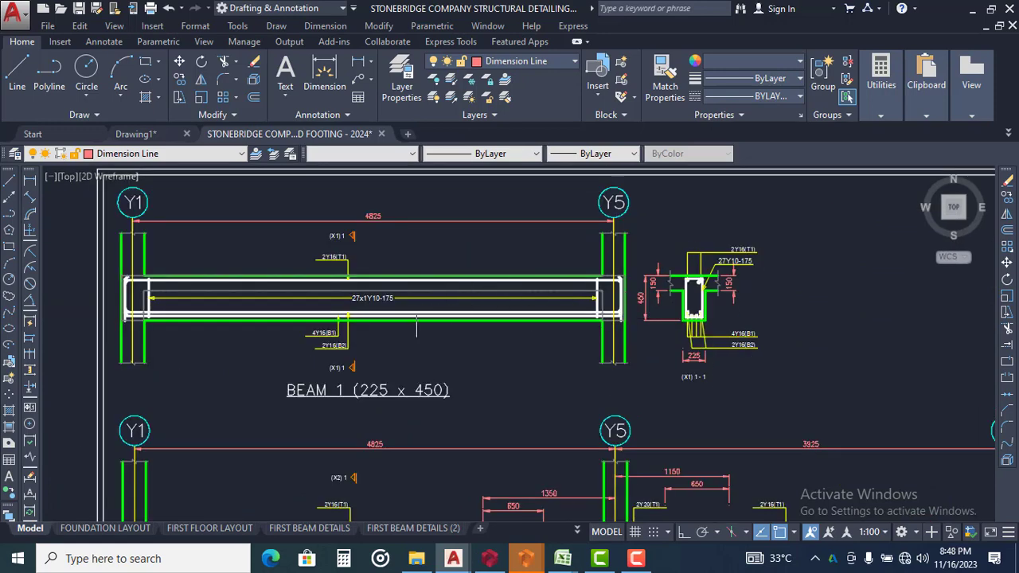
scroll(396, 306, down, 4)
scroll(396, 307, down, 6)
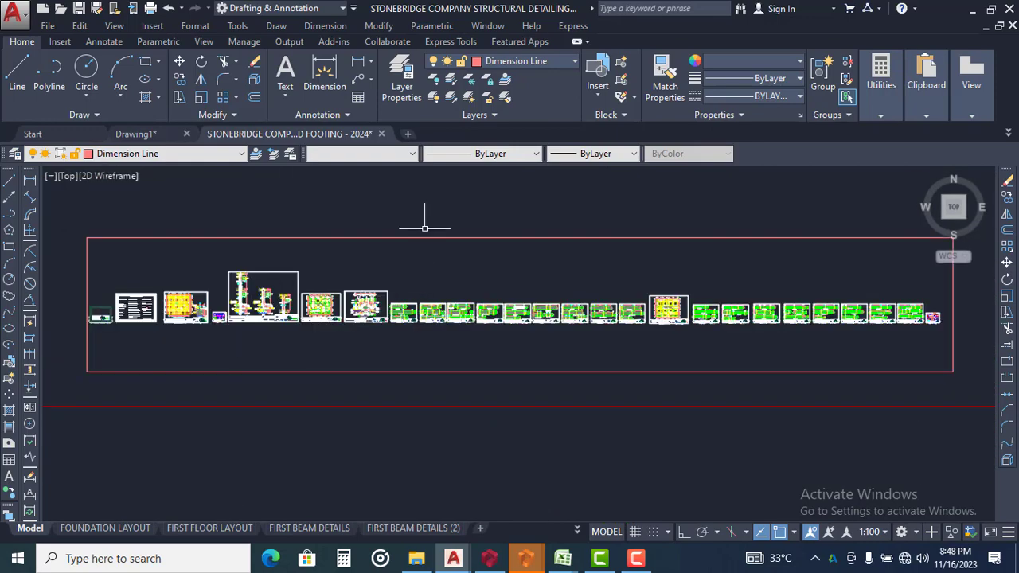
Select all dimensions similar to the X4–X6 span dimension above beam 1B48 in the pasted beam details
scroll(419, 446, up, 8)
scroll(448, 303, down, 6)
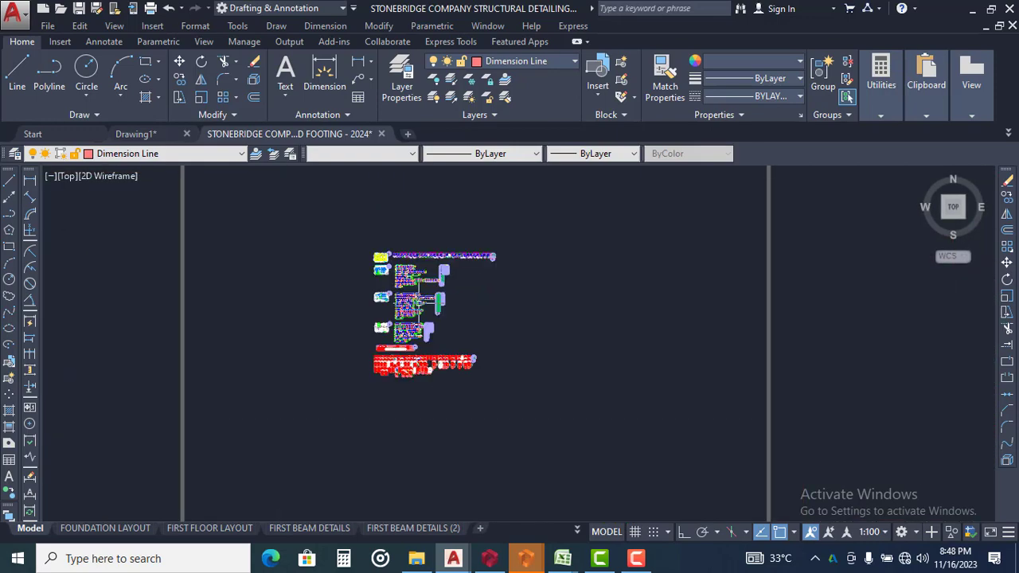
scroll(414, 285, up, 8)
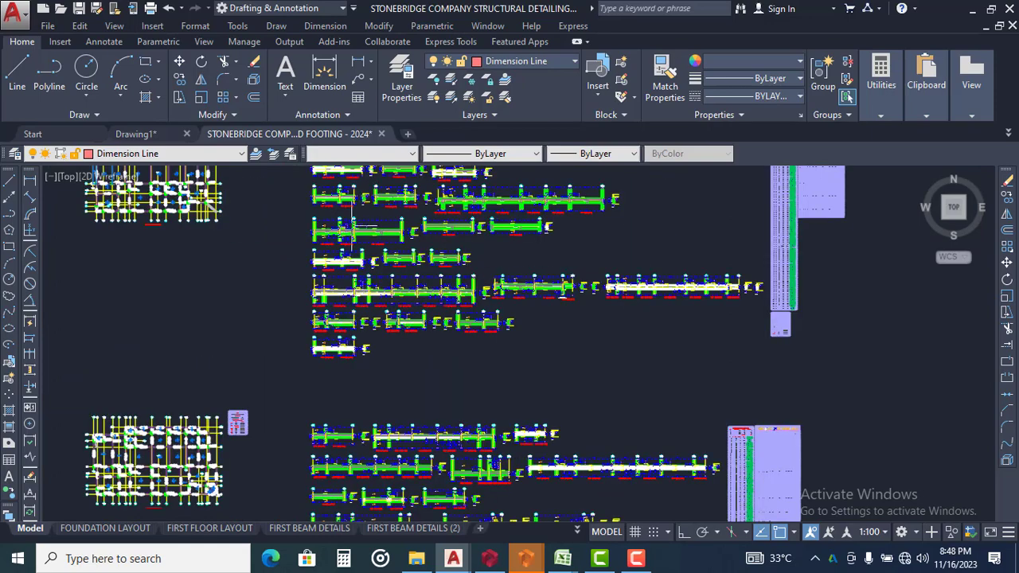
scroll(348, 219, up, 5)
click(471, 232)
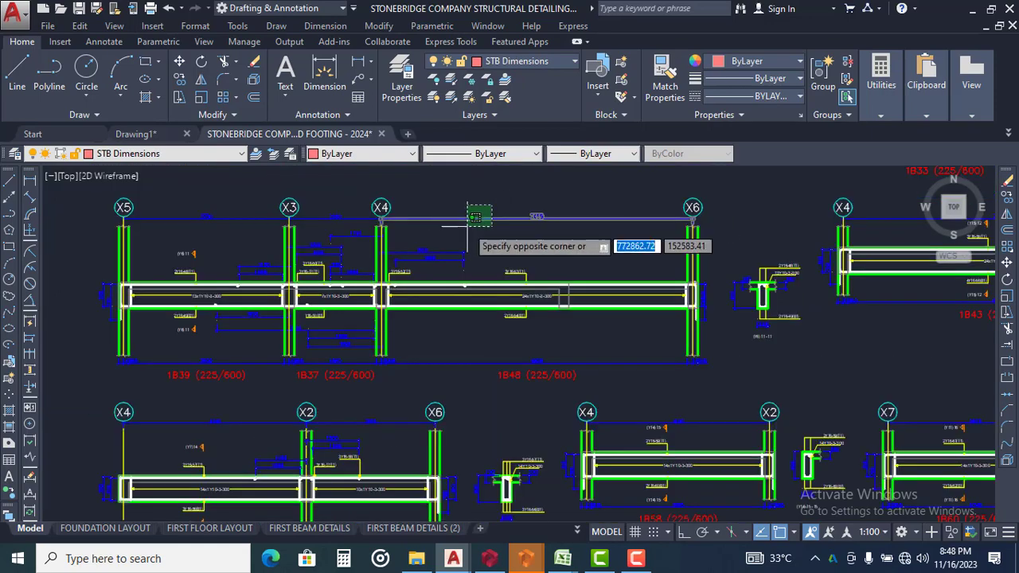
click(478, 191)
right_click(478, 191)
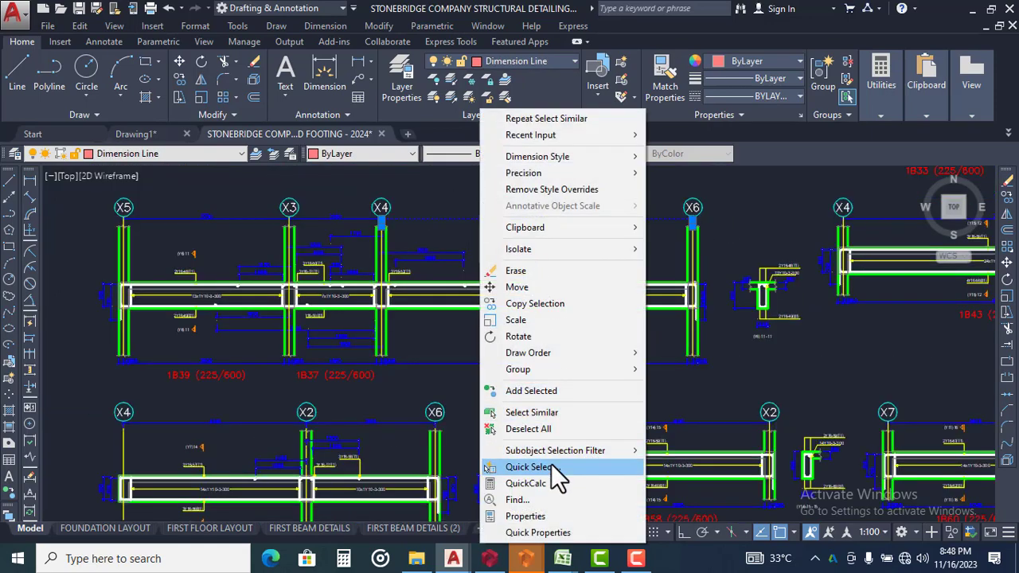
click(549, 410)
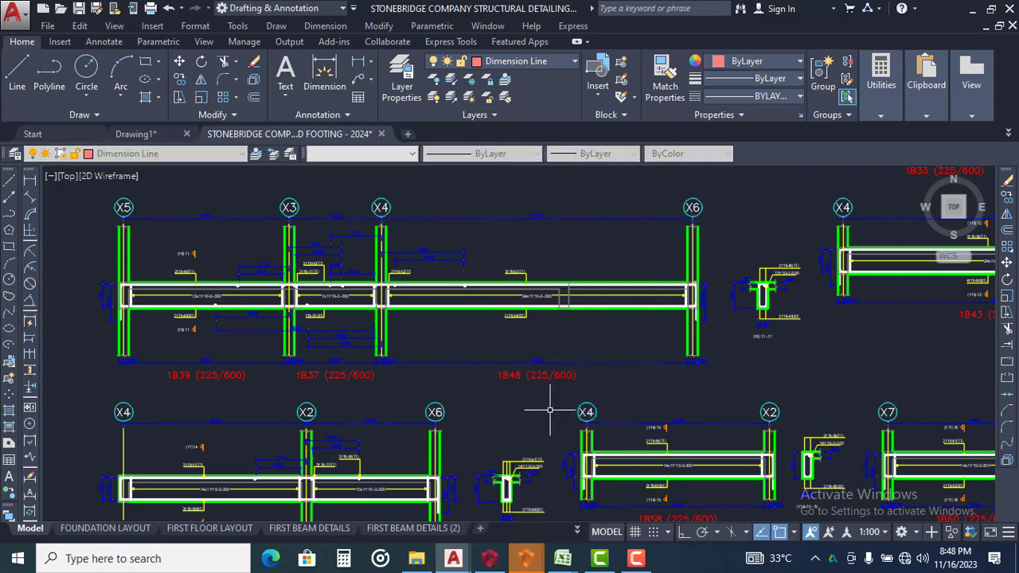
Apply the NLNG DIM 50 dimension style to all the selected beam detail dimensions and clear the selection
middle_drag(547, 409, 711, 441)
scroll(349, 260, up, 4)
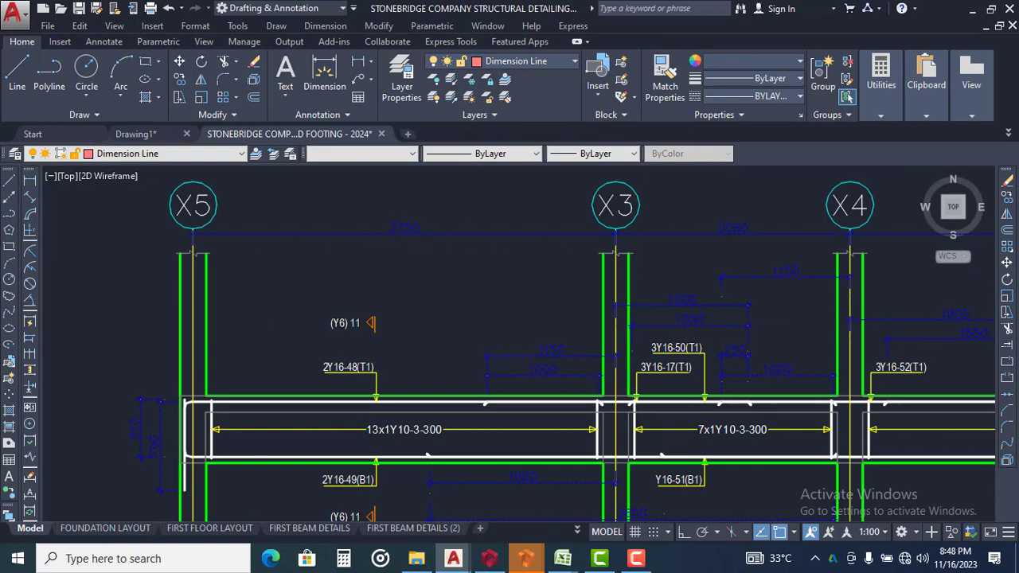
key(ctrl+1)
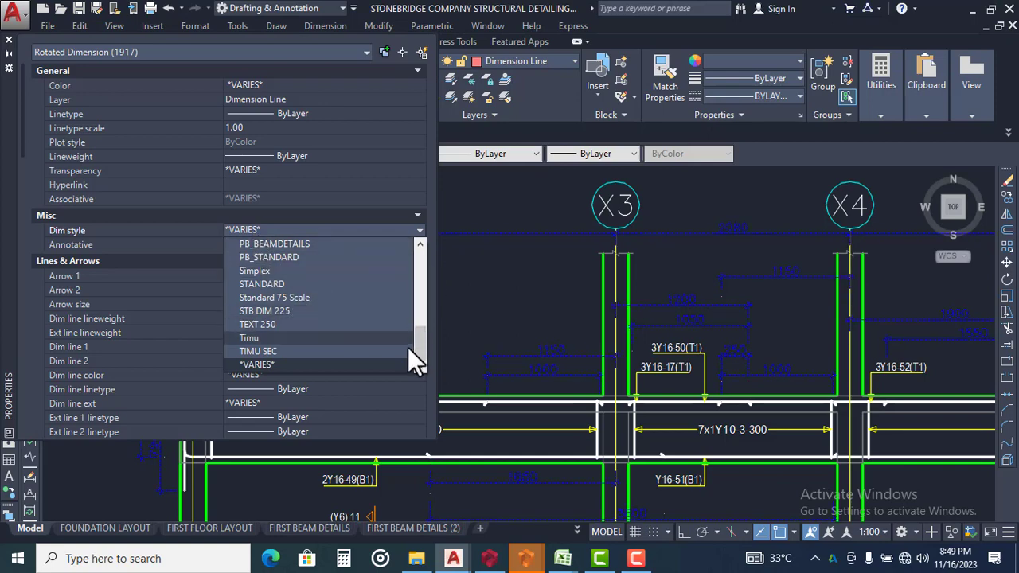
drag(419, 348, 427, 332)
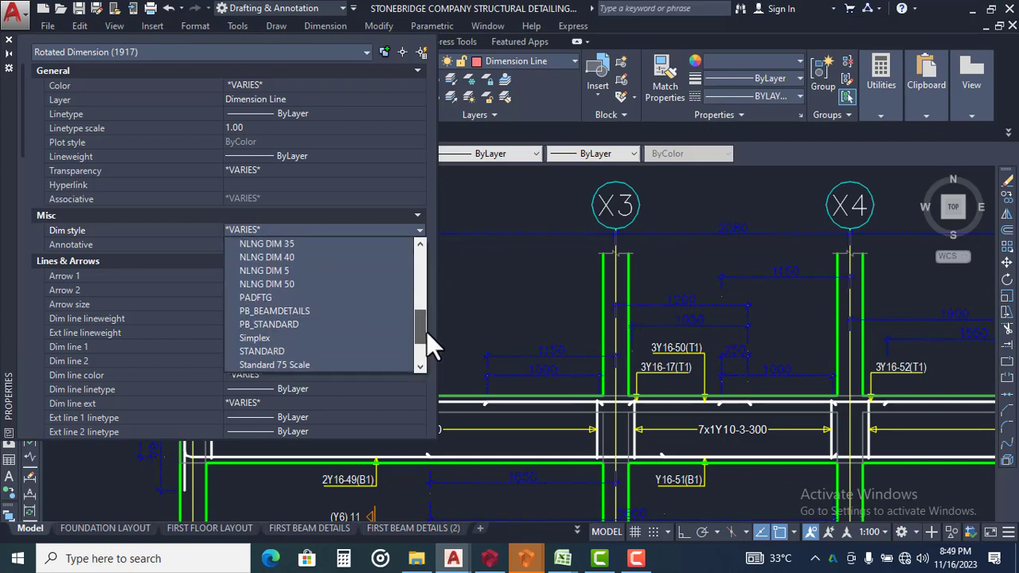
click(286, 283)
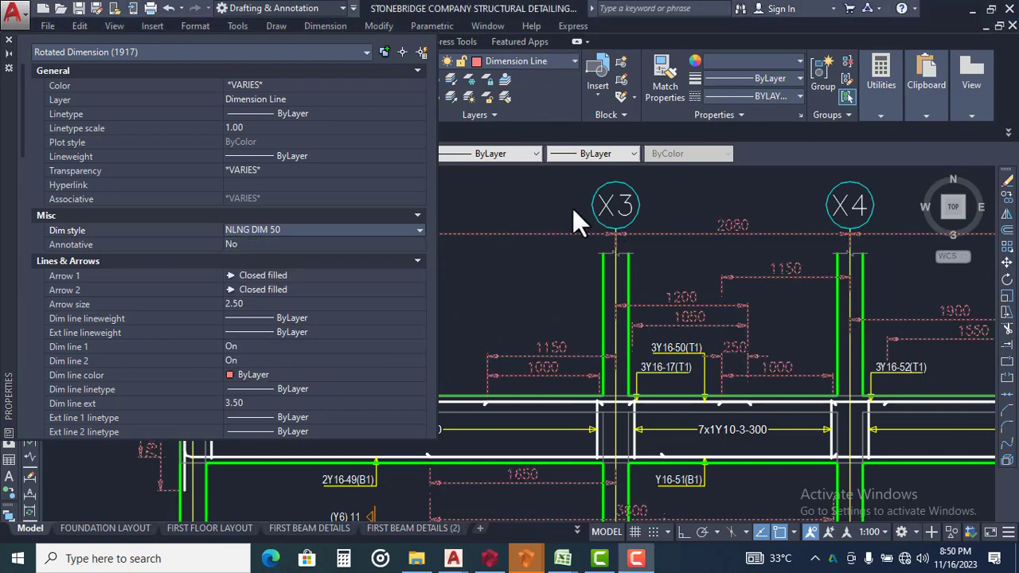
scroll(665, 271, down, 3)
scroll(668, 275, down, 3)
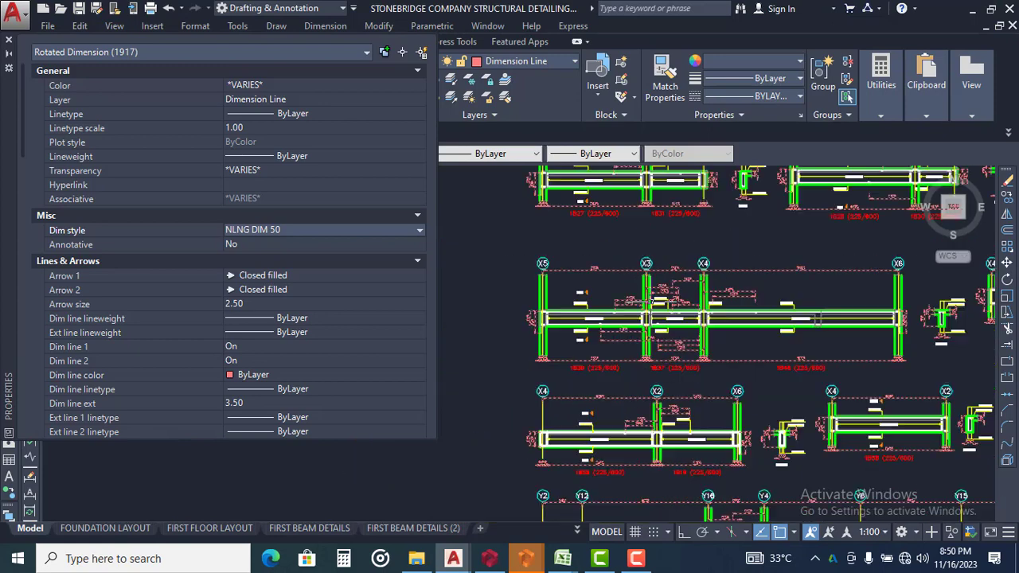
middle_drag(704, 263, 676, 375)
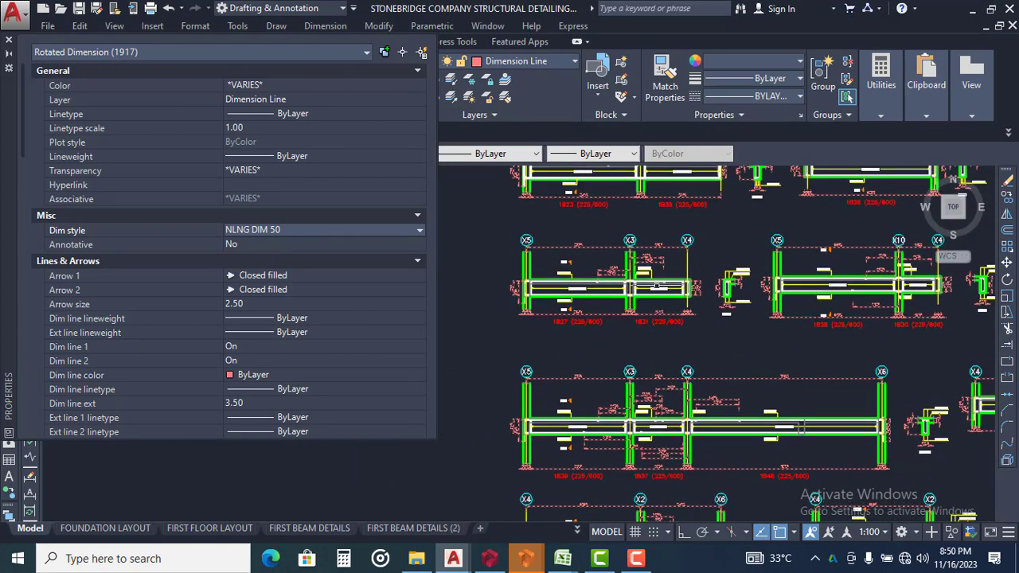
key(Escape)
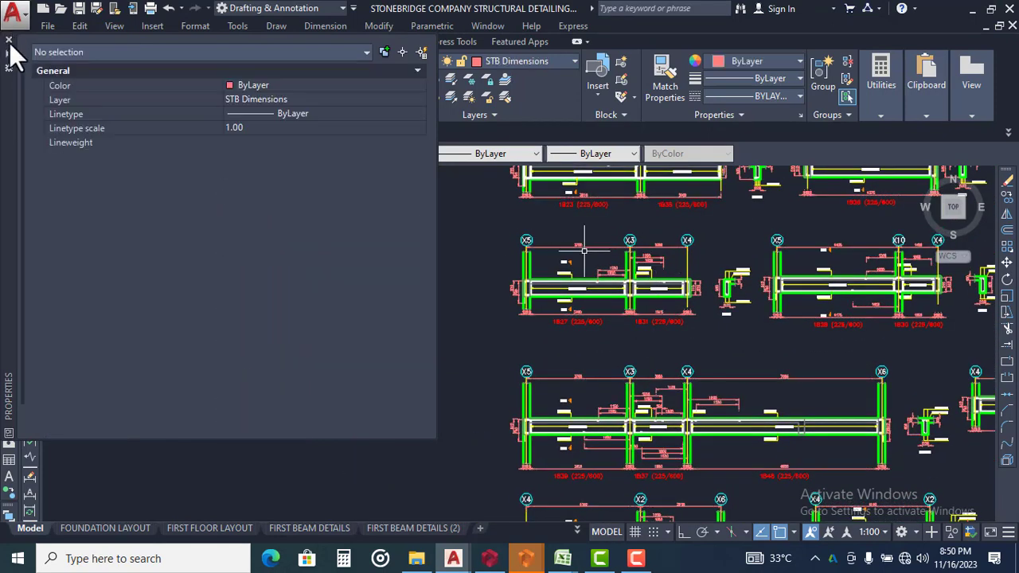
click(9, 41)
Compare the restyled dimensions of beam 1B14 in the STONEBRIDGE template with the raw beam details in Drawing1
scroll(557, 247, down, 6)
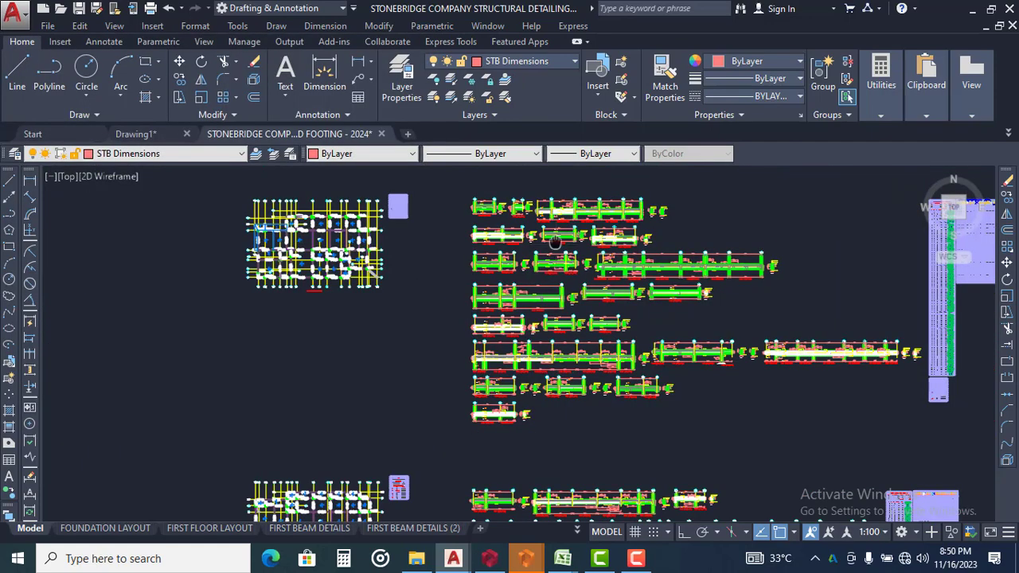
scroll(490, 293, up, 12)
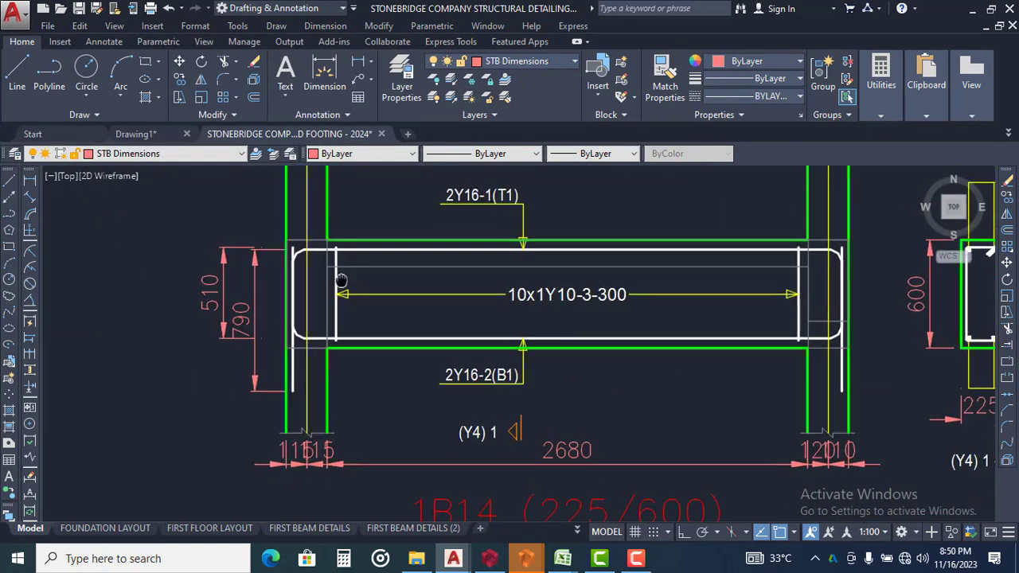
scroll(322, 299, down, 2)
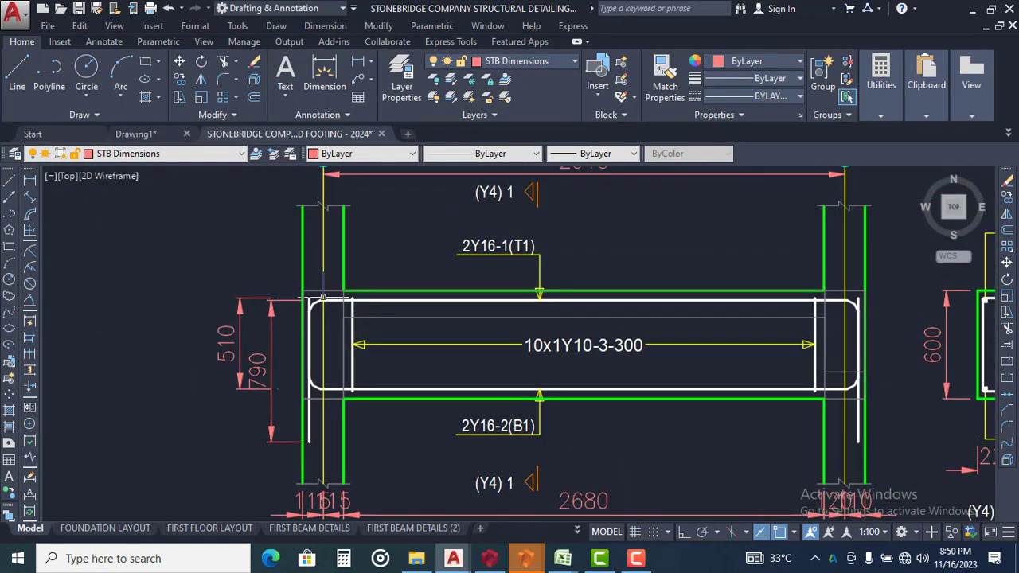
click(140, 130)
scroll(486, 271, down, 4)
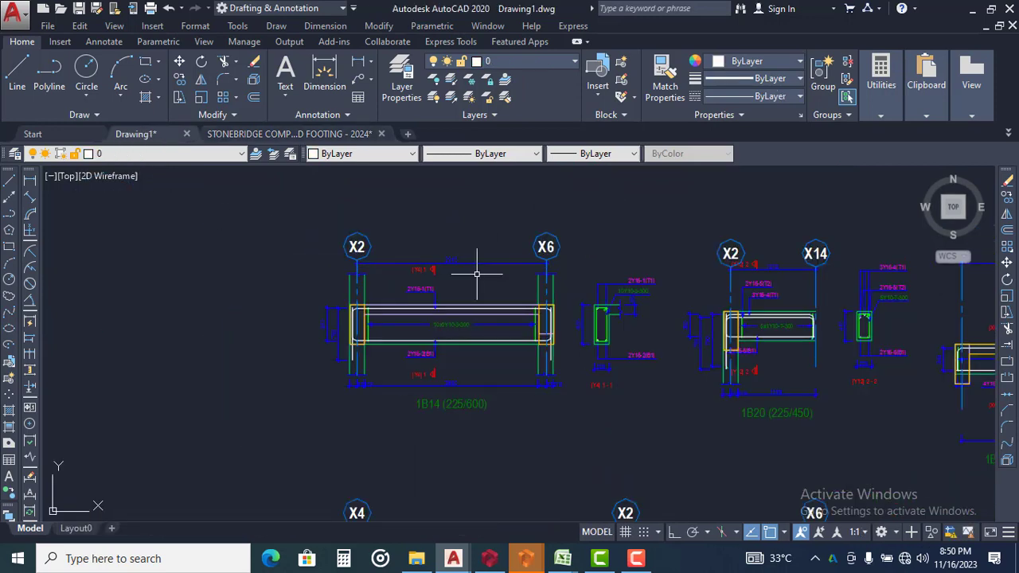
scroll(485, 291, up, 5)
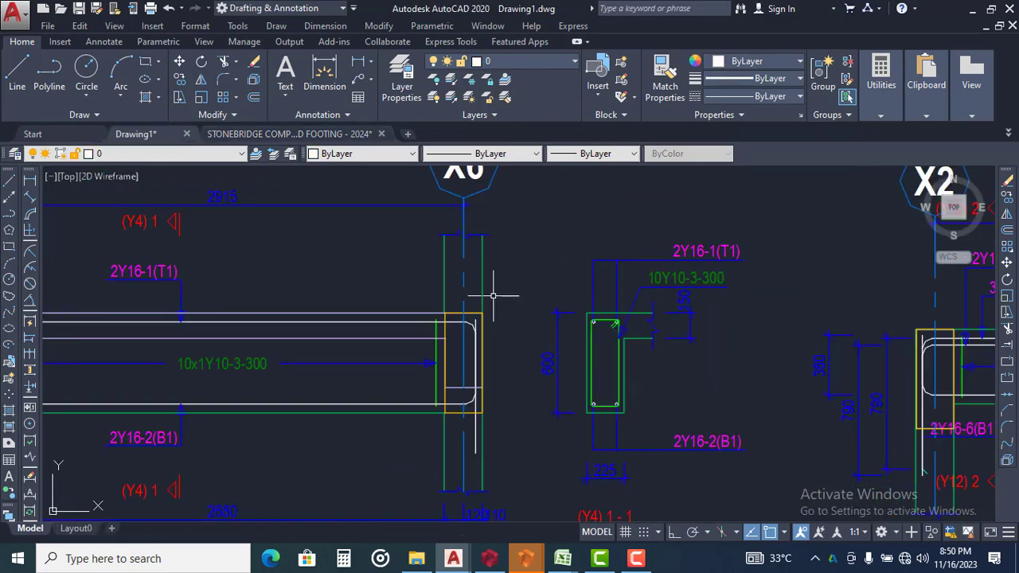
scroll(598, 289, down, 3)
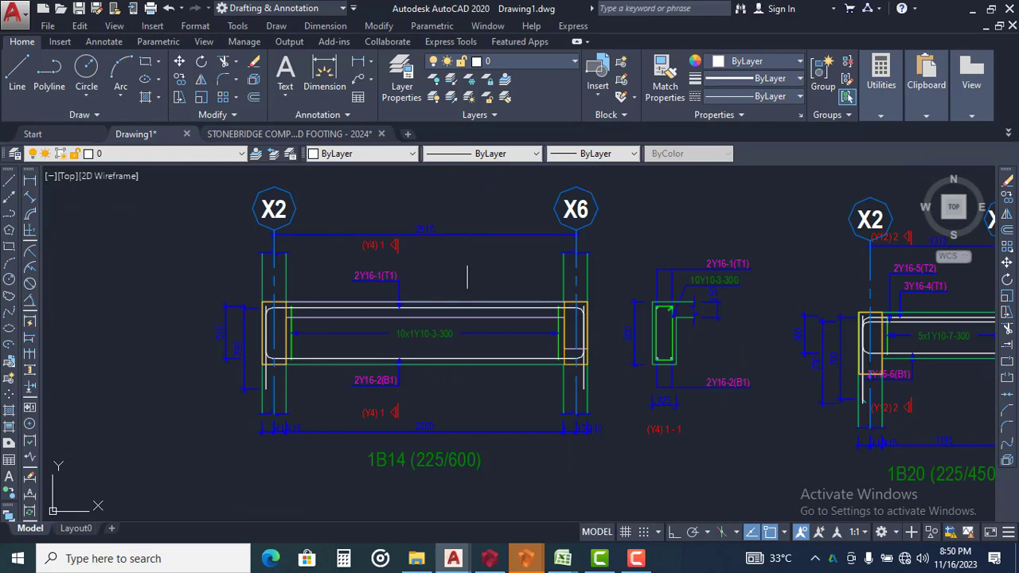
scroll(400, 216, down, 6)
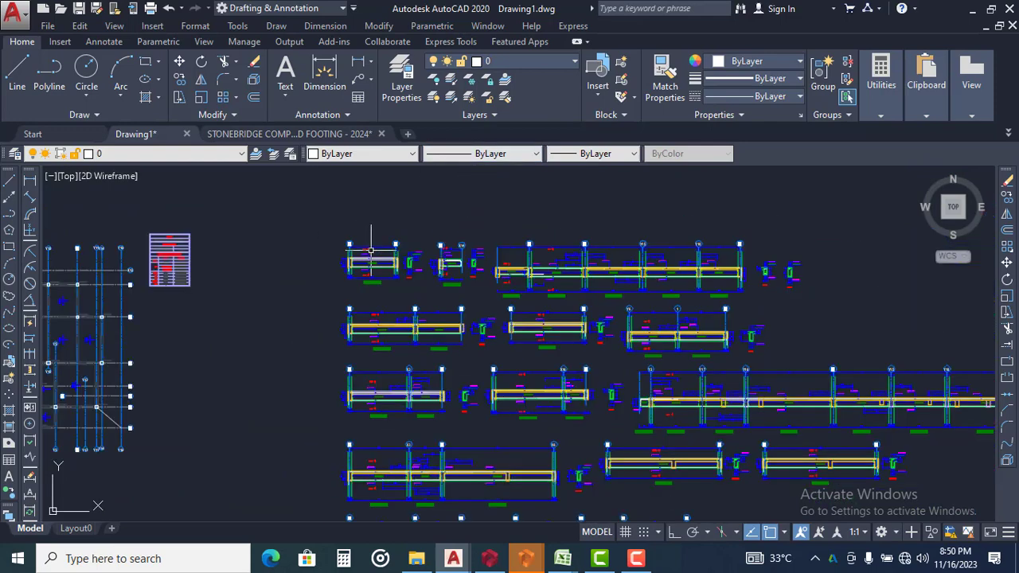
scroll(430, 322, up, 4)
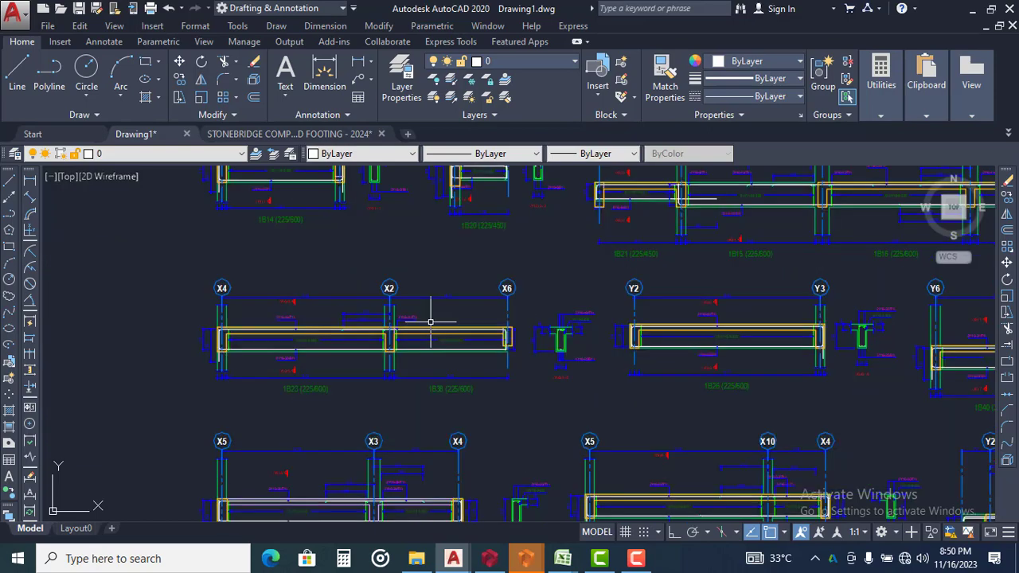
click(307, 136)
scroll(455, 295, up, 6)
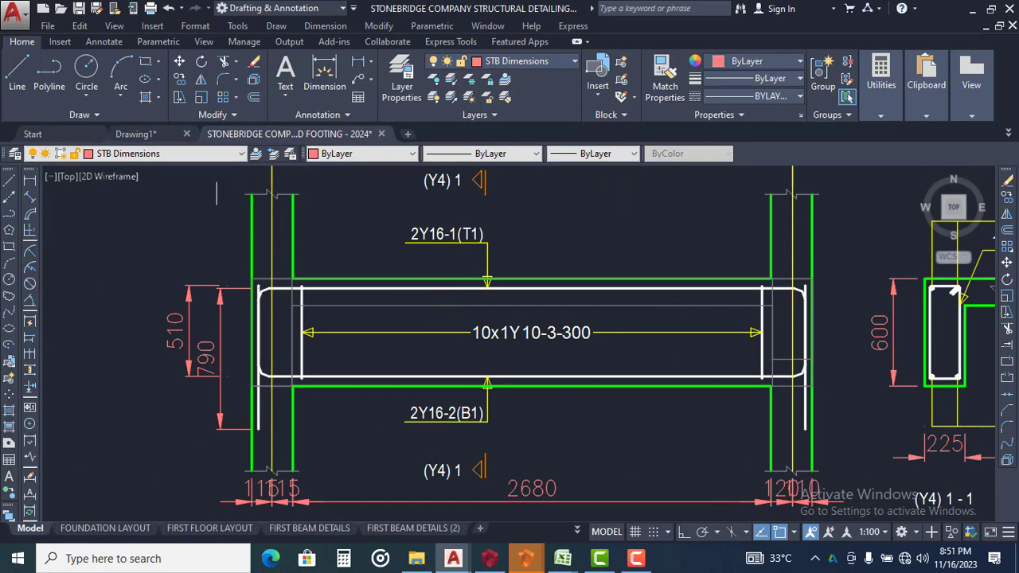
Compare beam 1B14's raw elevation and section in Drawing1 with their formatted versions in the STONEBRIDGE template
click(144, 137)
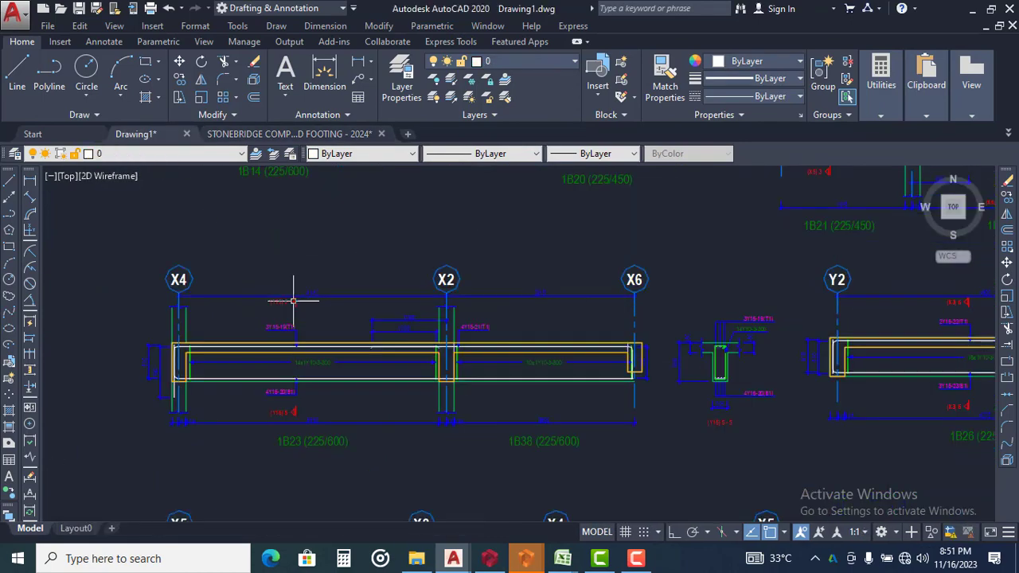
scroll(424, 364, down, 2)
middle_drag(425, 364, 433, 462)
scroll(295, 239, up, 6)
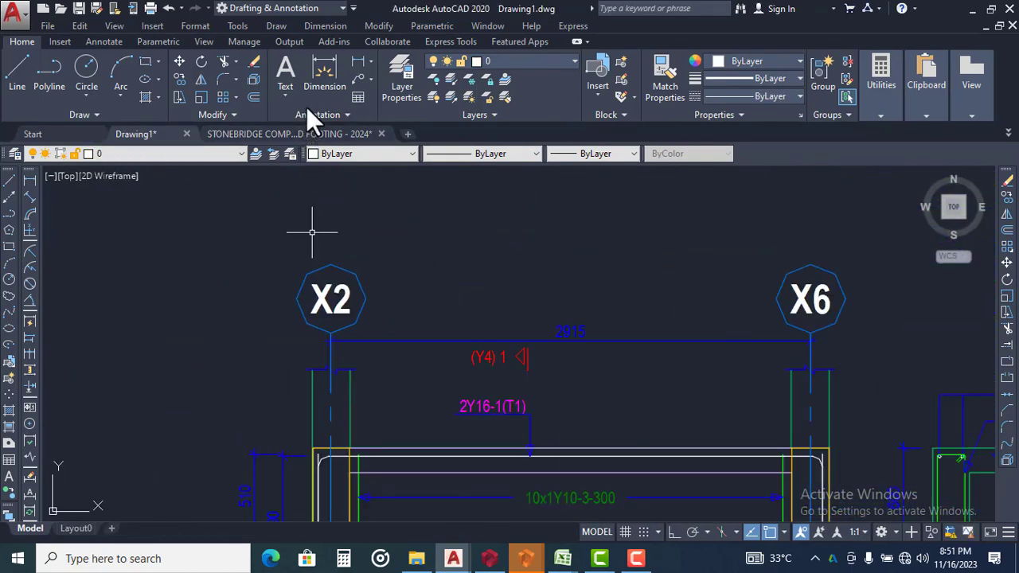
scroll(376, 198, down, 2)
middle_drag(445, 243, 398, 223)
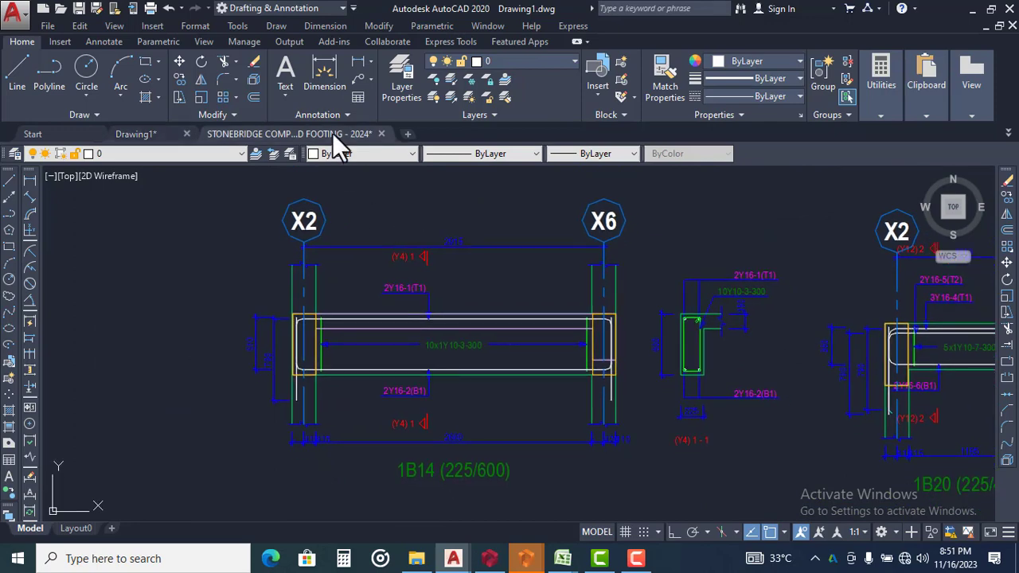
click(332, 133)
scroll(474, 272, down, 4)
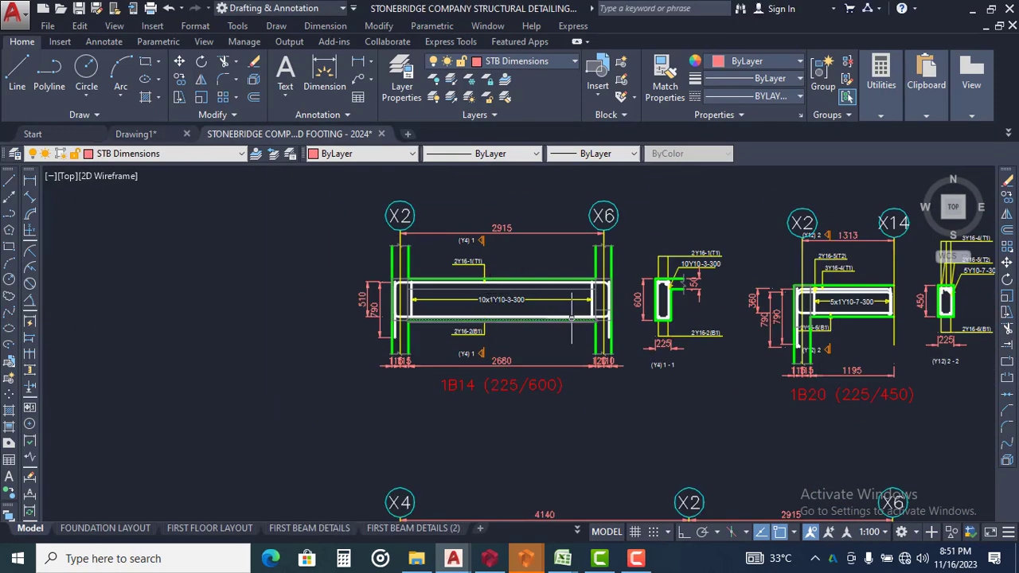
mouse_move(572, 317)
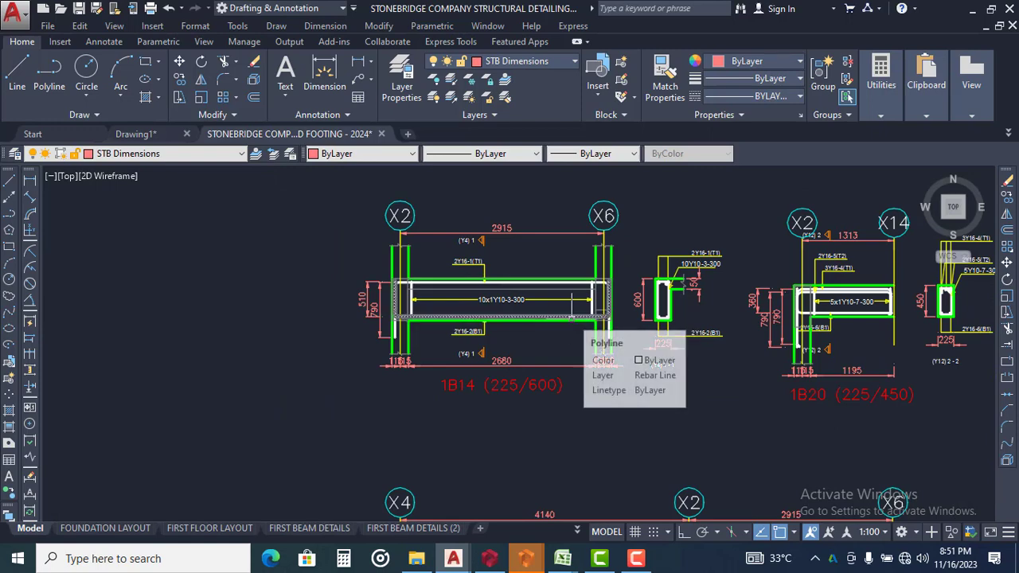
scroll(613, 341, up, 2)
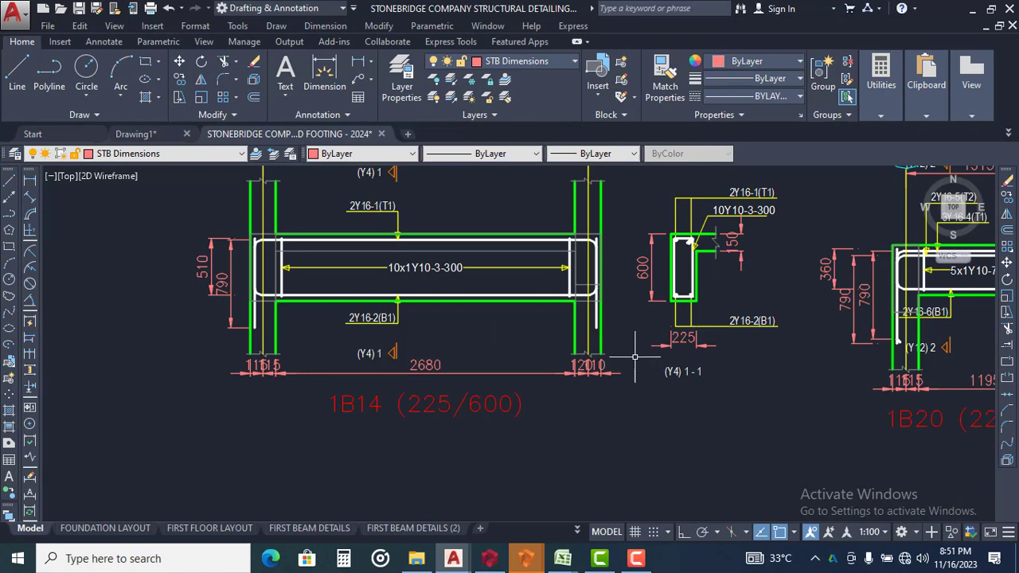
scroll(480, 296, down, 4)
scroll(400, 315, up, 4)
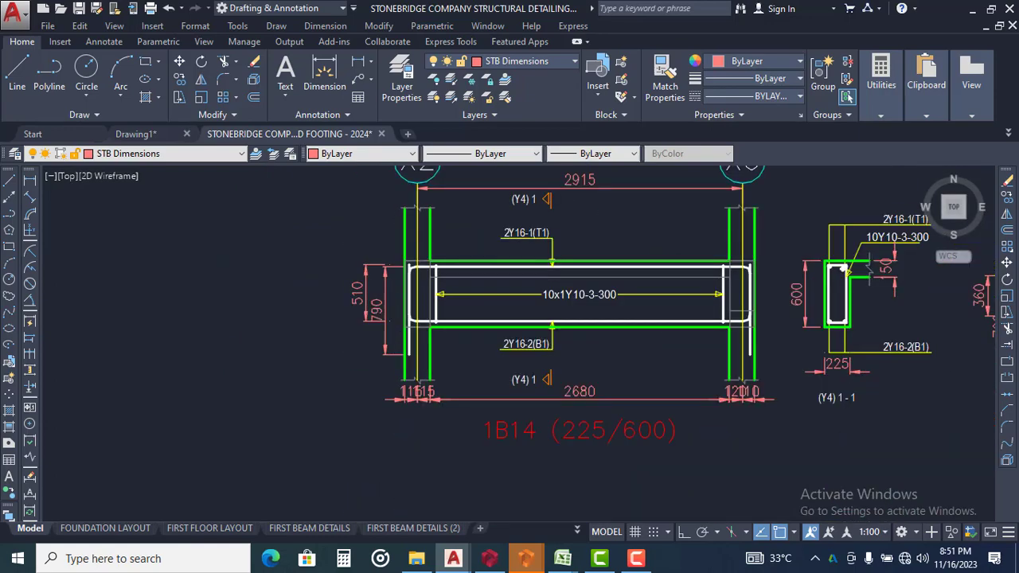
Examine the finished BEAM 1 (225 x 450) sheet in the red sample frame below the grey frame
scroll(409, 239, down, 10)
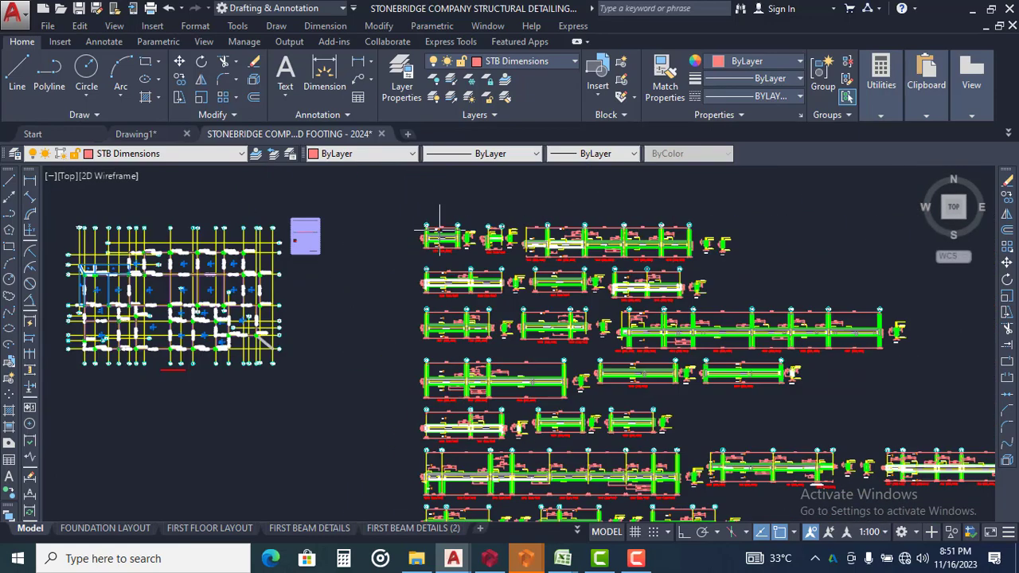
scroll(467, 234, down, 4)
middle_drag(597, 362, 585, 168)
scroll(577, 167, down, 2)
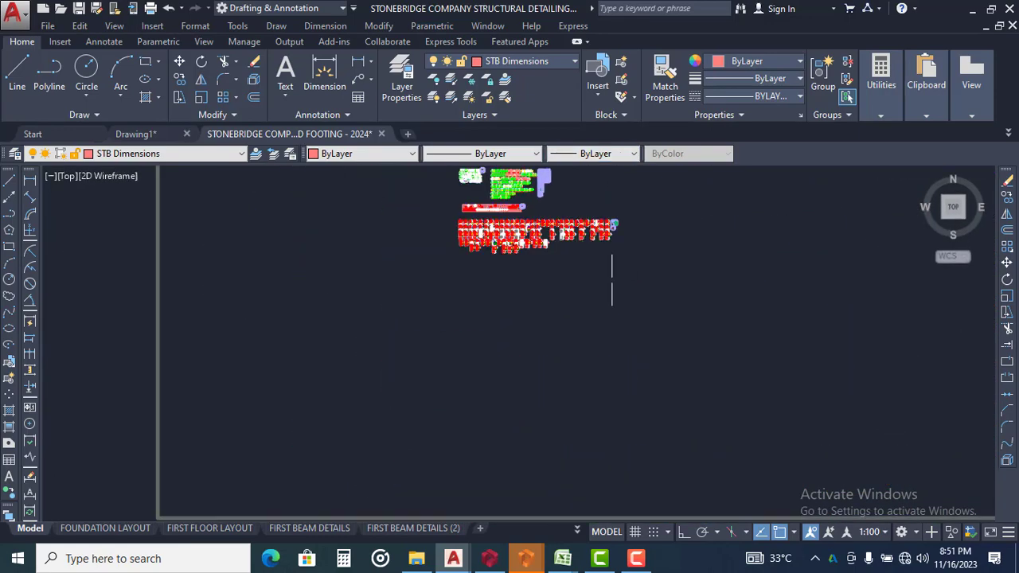
middle_drag(626, 348, 615, 172)
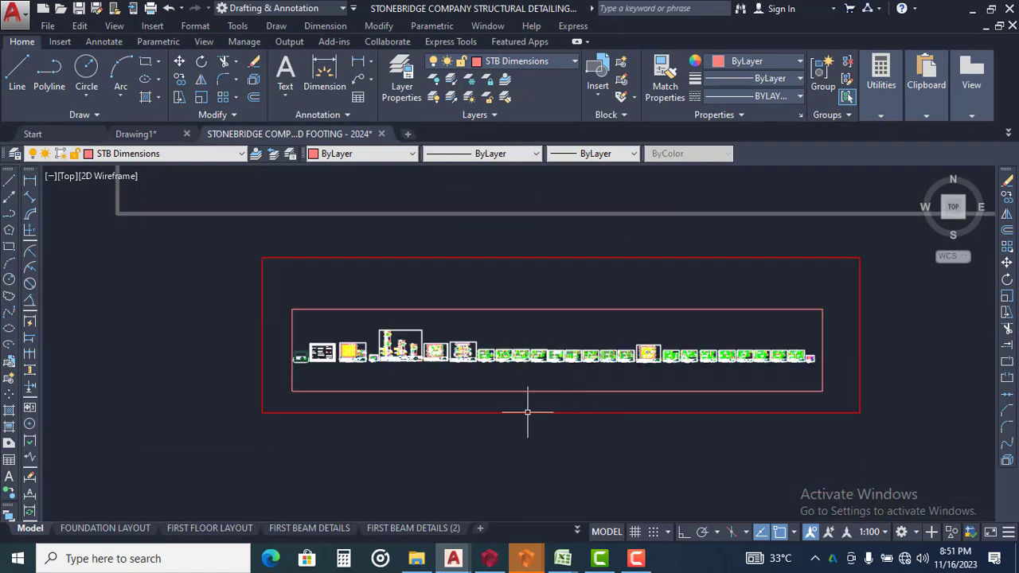
scroll(527, 411, up, 4)
scroll(427, 303, up, 12)
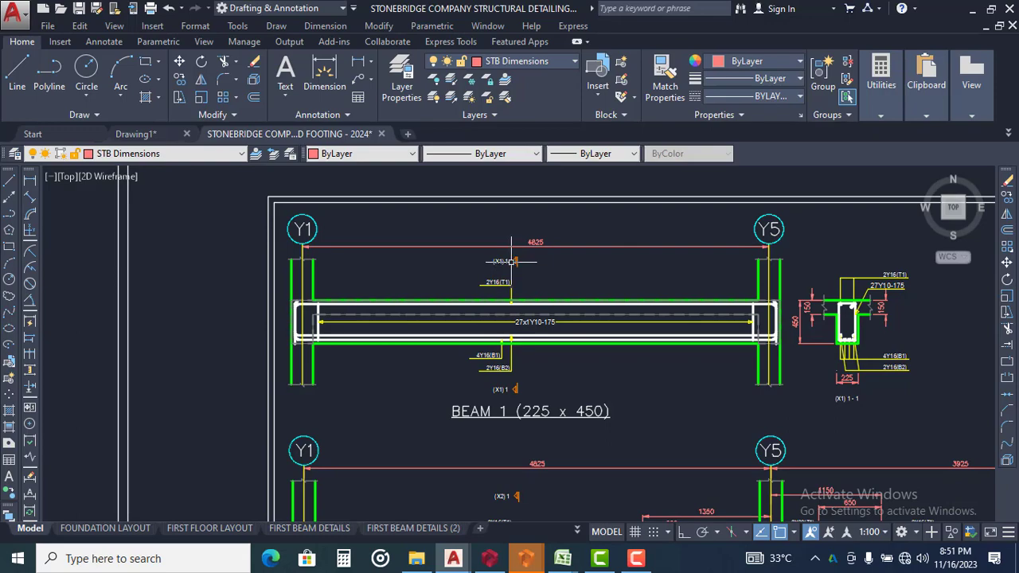
scroll(511, 261, down, 10)
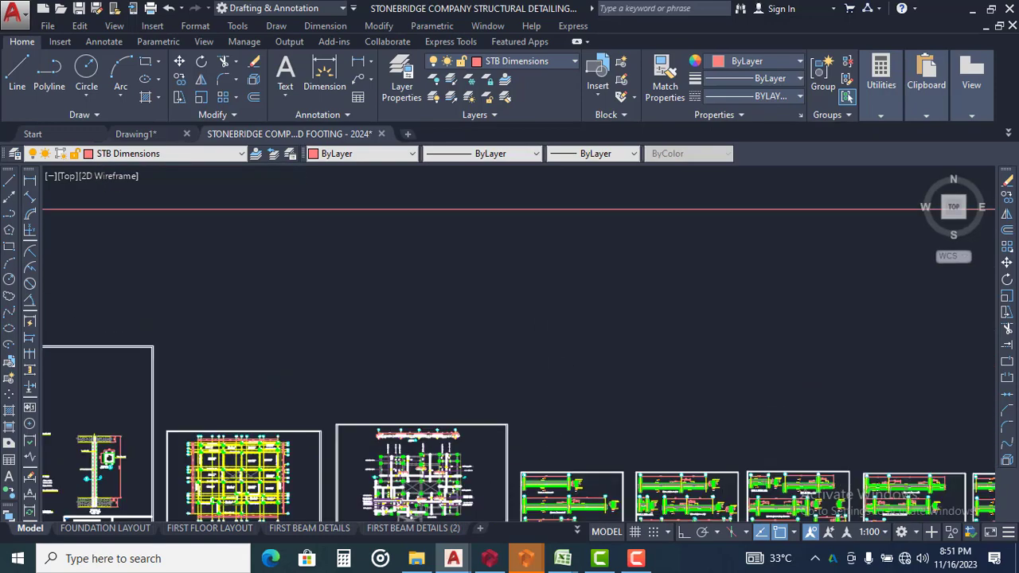
Review the formatted beam details in the grey frame, from 1B14 across to continuous beams 1B15 and 1B16
scroll(541, 345, down, 4)
middle_drag(541, 344, 542, 470)
scroll(542, 470, down, 2)
middle_drag(542, 358, 545, 491)
middle_drag(545, 276, 545, 401)
scroll(546, 365, down, 4)
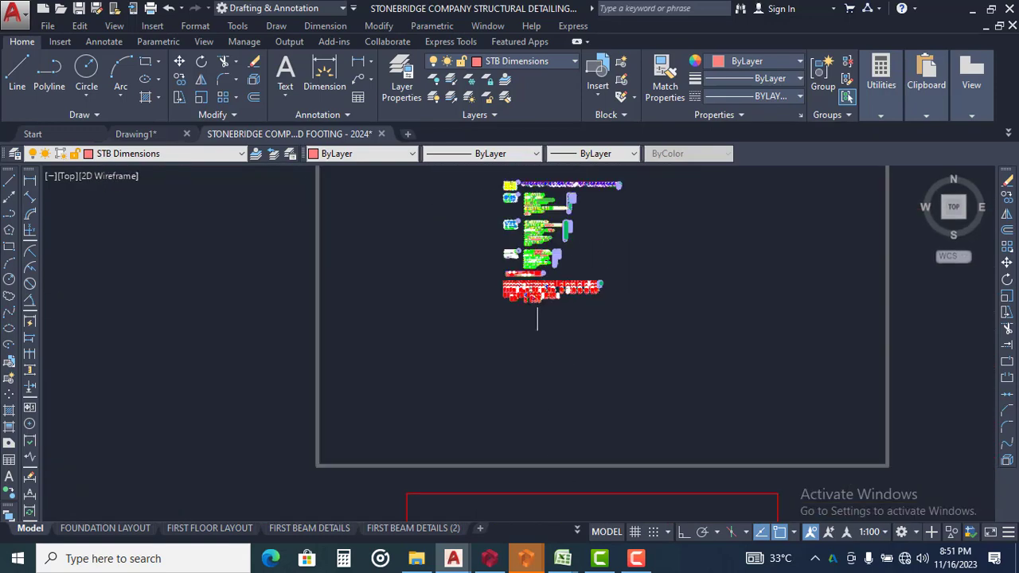
mouse_move(537, 318)
middle_down()
mouse_move(507, 409)
mouse_move(535, 261)
middle_up()
scroll(508, 409, up, 7)
scroll(448, 325, up, 6)
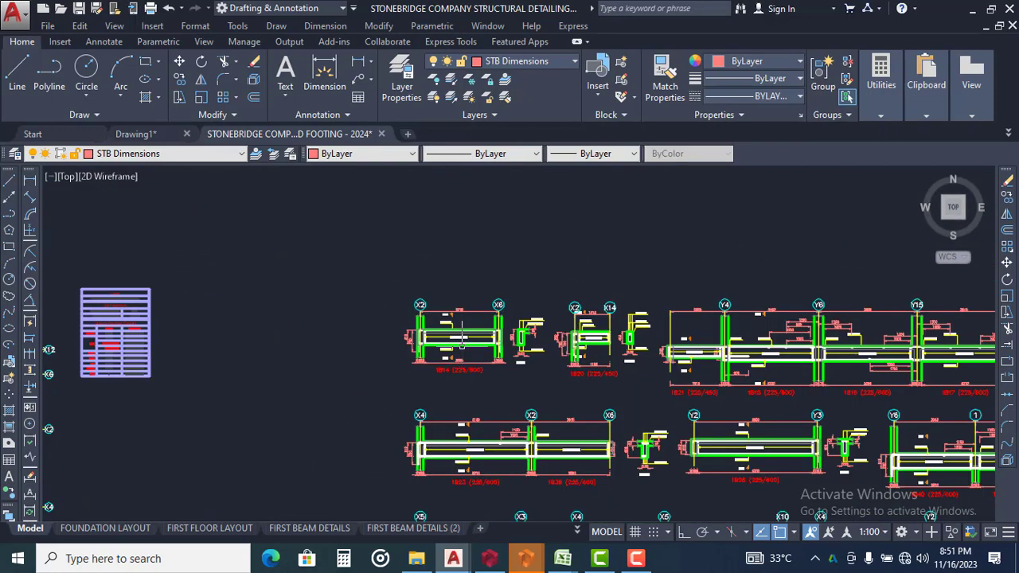
scroll(461, 339, up, 4)
scroll(422, 304, down, 3)
scroll(430, 311, up, 5)
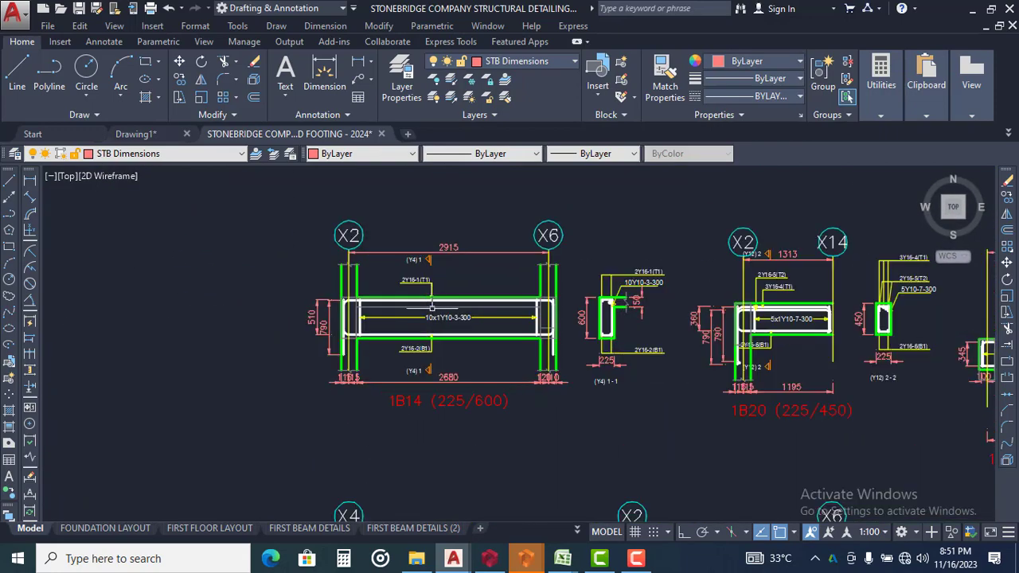
scroll(494, 271, down, 4)
mouse_move(723, 347)
middle_down()
mouse_move(509, 278)
mouse_move(435, 307)
middle_up()
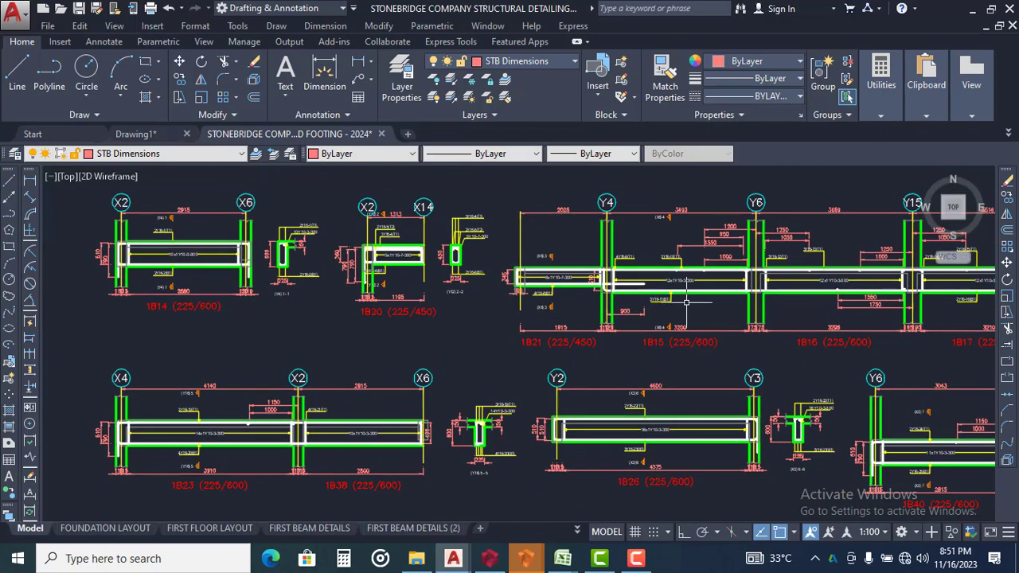
middle_drag(777, 286, 549, 317)
scroll(567, 316, up, 4)
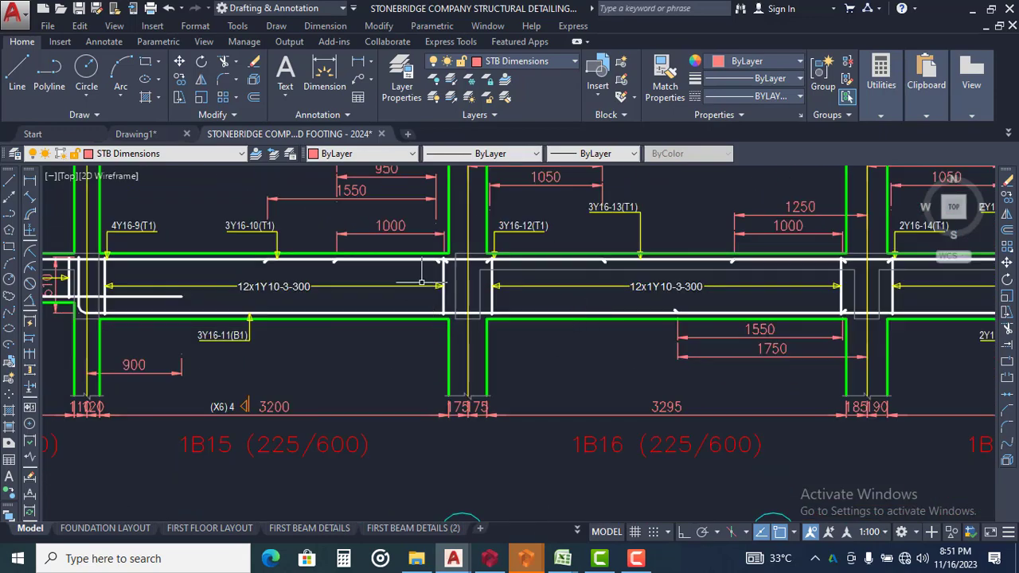
Compare the raw continuous beam 1B21 to 1B17 in Drawing1 with its formatted version in the STONEBRIDGE template
click(154, 133)
scroll(441, 339, down, 5)
scroll(610, 318, up, 5)
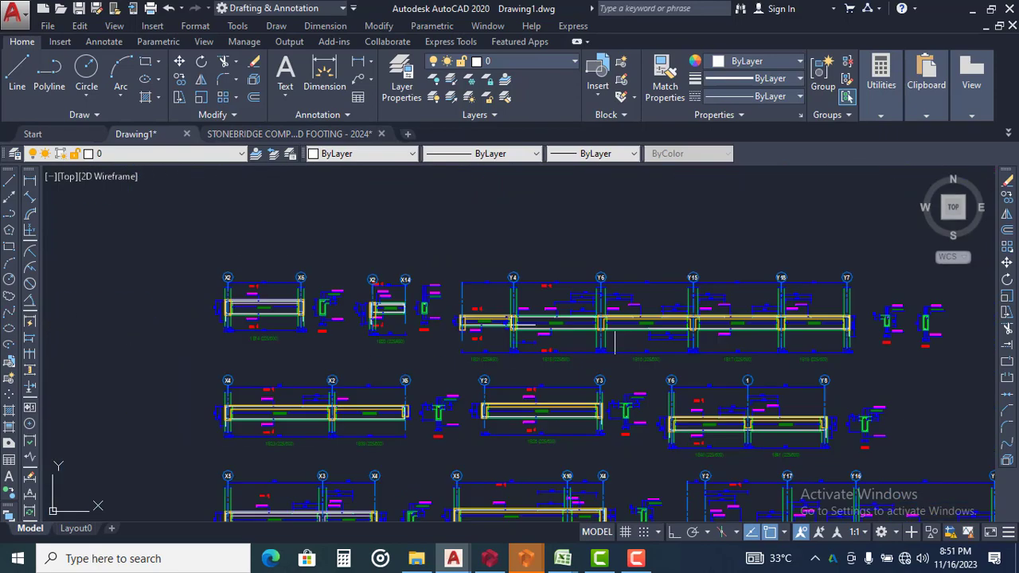
middle_drag(624, 334, 544, 334)
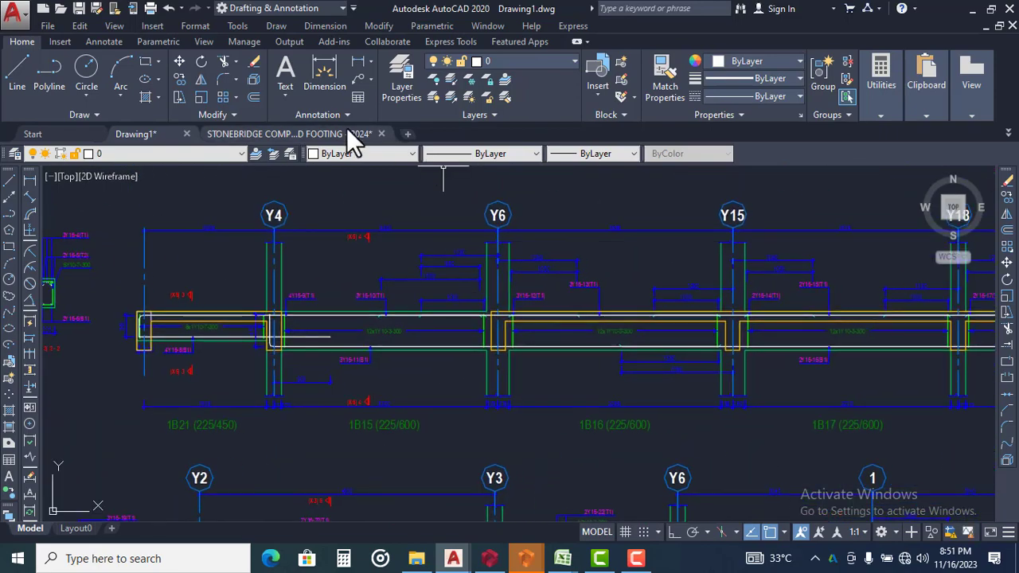
click(348, 133)
scroll(442, 275, down, 10)
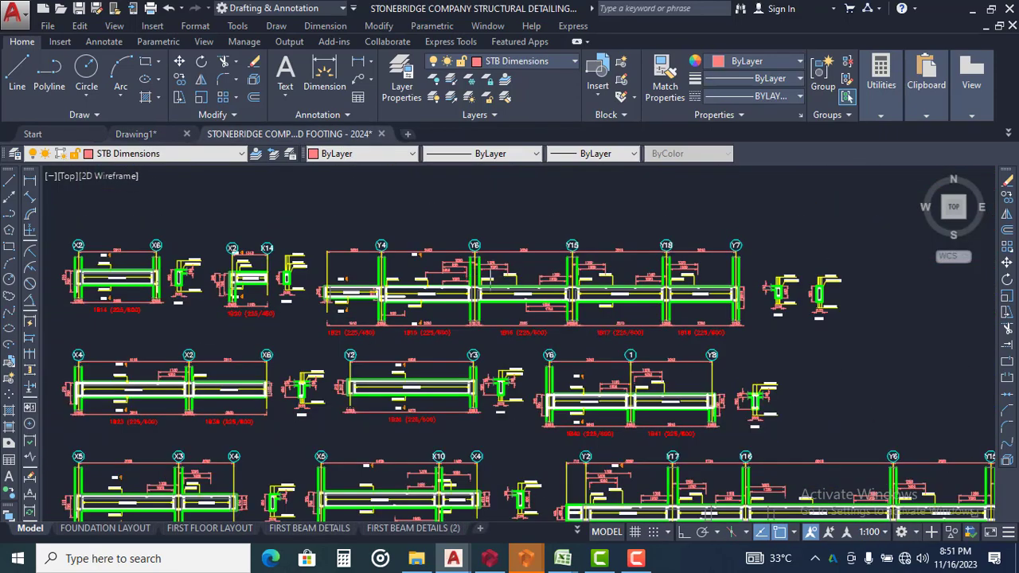
Select the sheet border with the drawing-title and company portions of the first floor beam 1 sheet's title block
scroll(558, 247, down, 3)
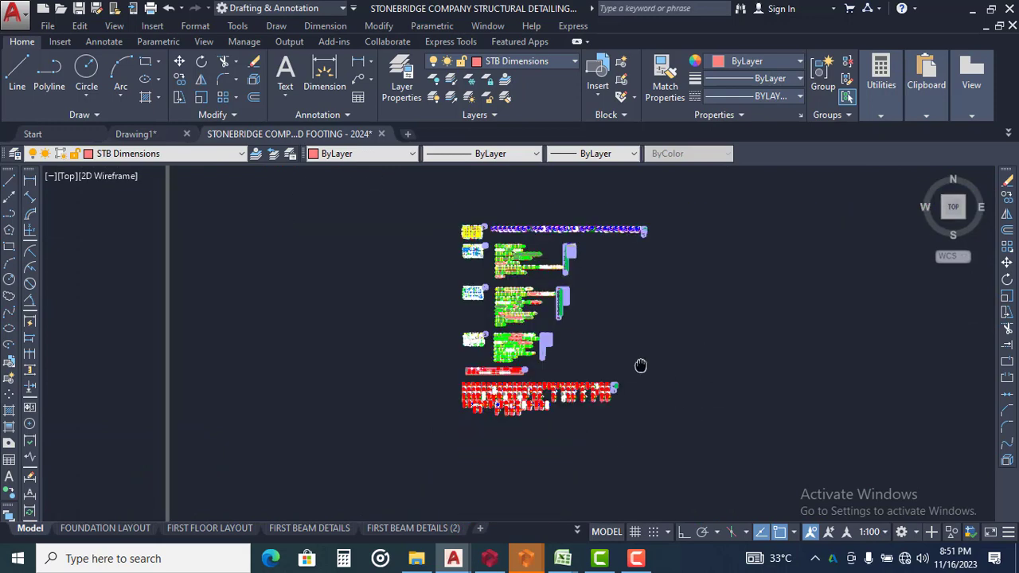
middle_drag(641, 365, 597, 248)
scroll(596, 247, down, 6)
middle_drag(594, 368, 594, 300)
scroll(537, 314, up, 4)
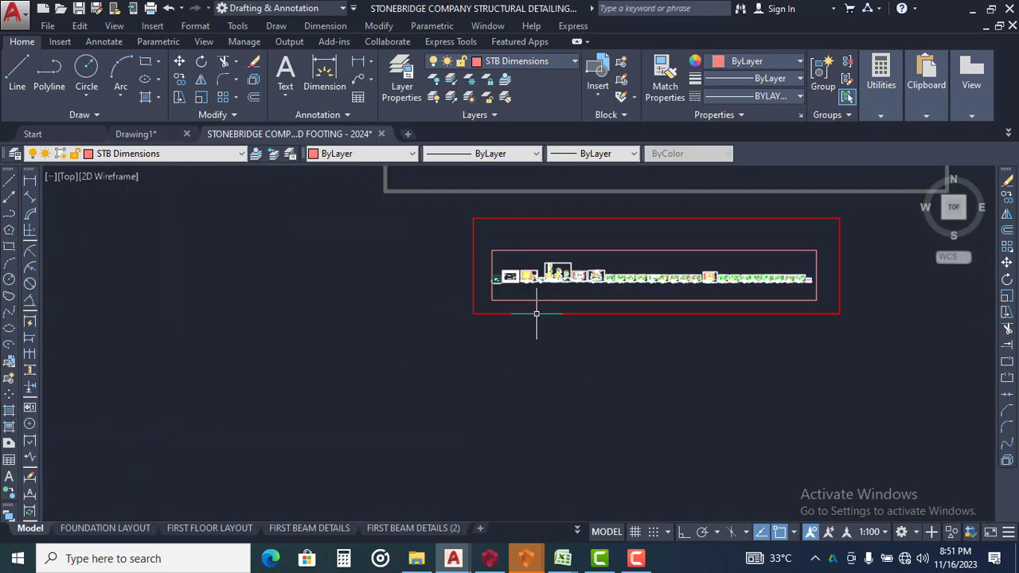
scroll(537, 314, up, 10)
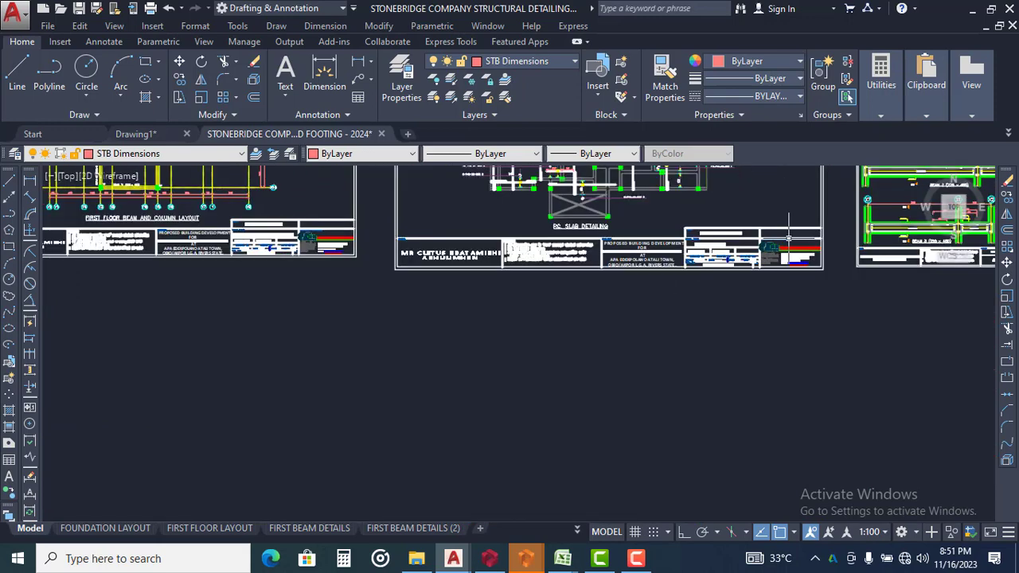
middle_drag(489, 309, 210, 316)
scroll(865, 263, up, 6)
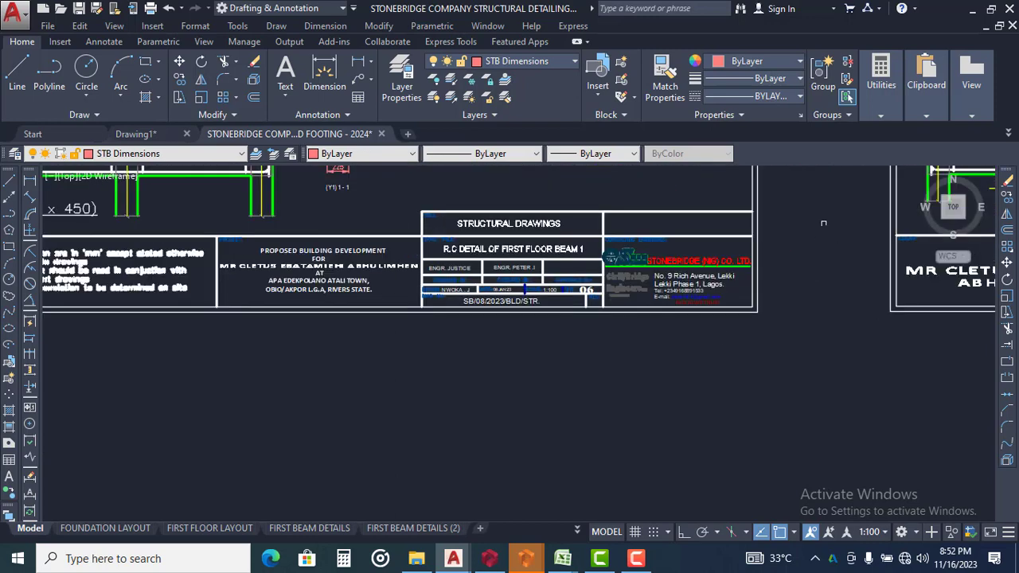
click(796, 203)
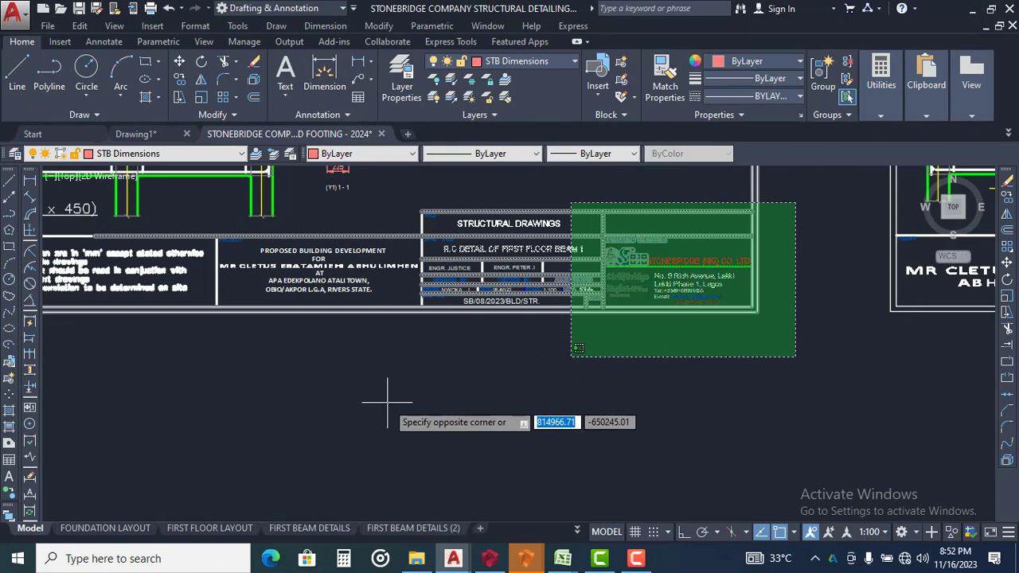
click(426, 391)
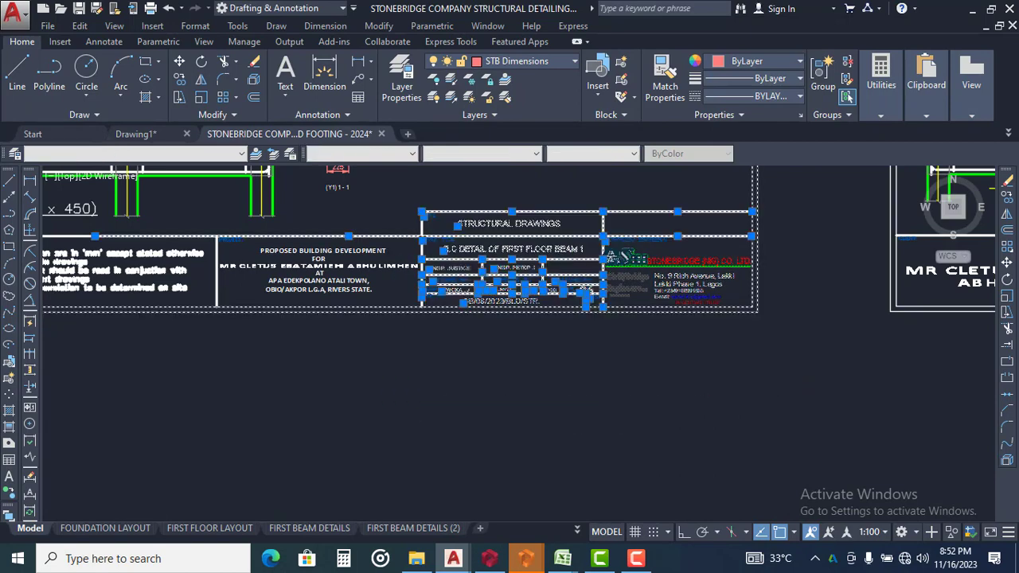
Add the client, notes and project portions of the same title block to the selection
scroll(805, 338, down, 2)
scroll(489, 376, up, 4)
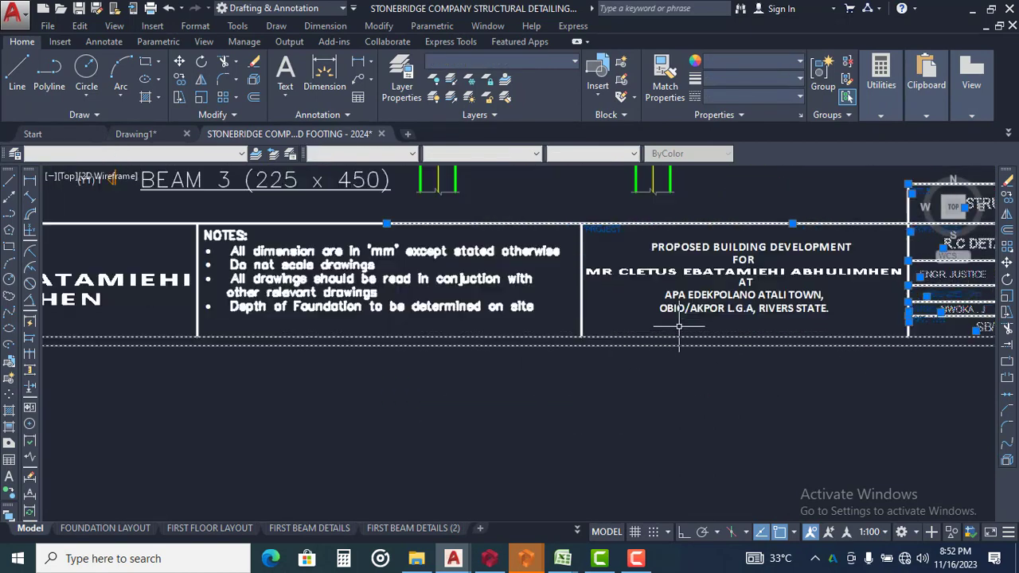
scroll(816, 258, down, 2)
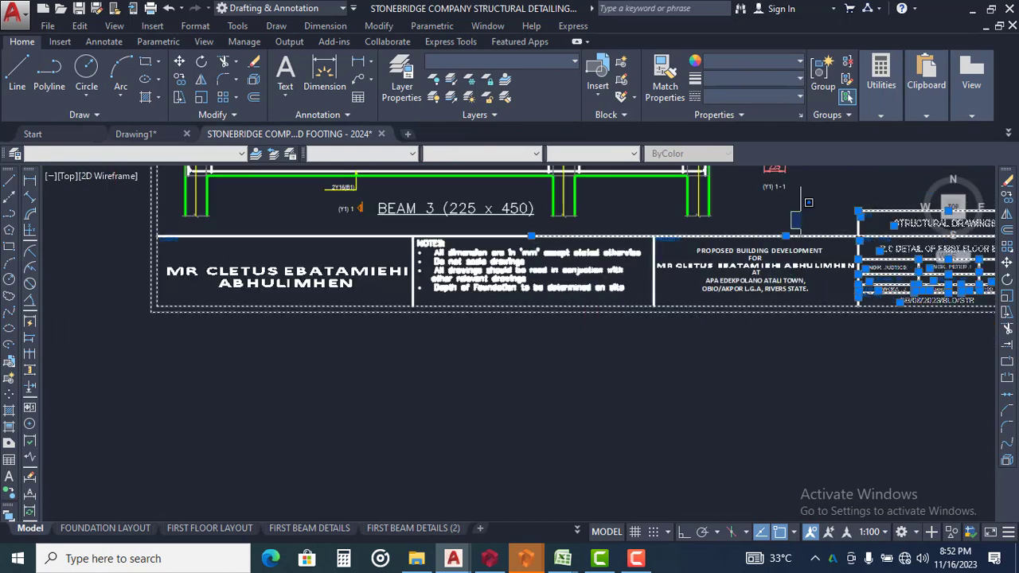
click(801, 233)
scroll(440, 381, down, 2)
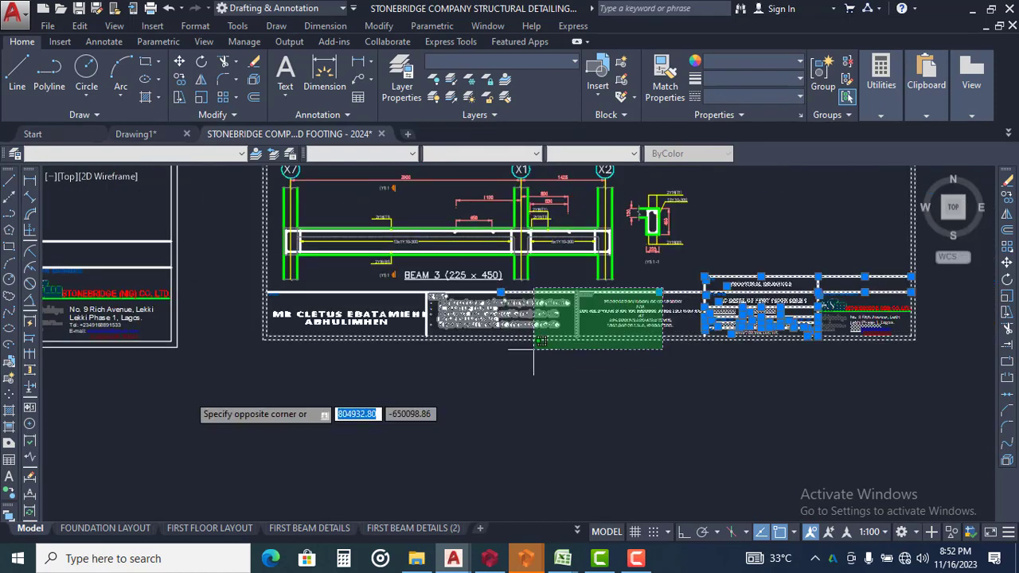
click(256, 384)
scroll(484, 309, down, 3)
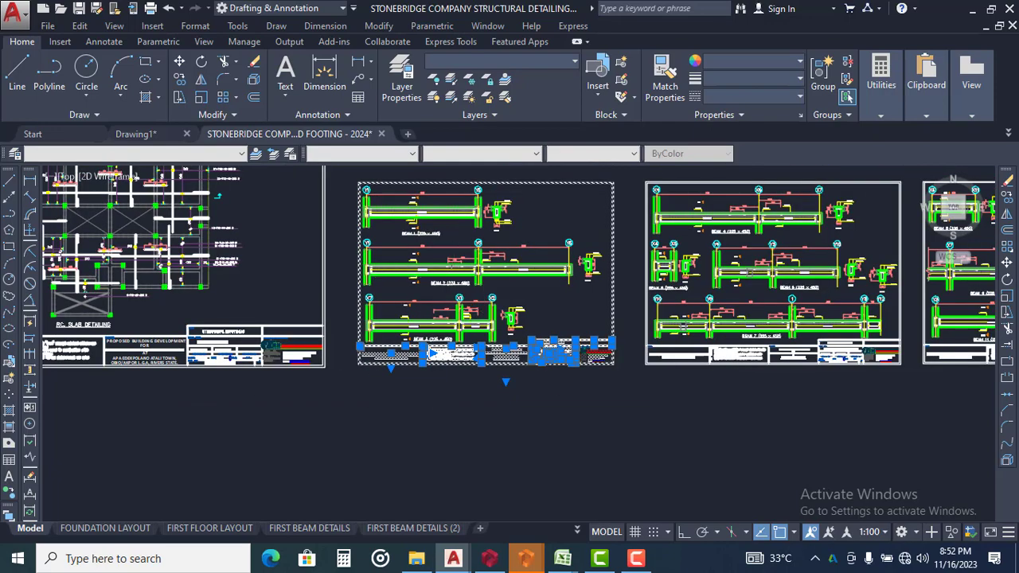
Copy the selected border and title block into the grey frame, in the empty area right of the upper beam details
text(CO)
key(Return)
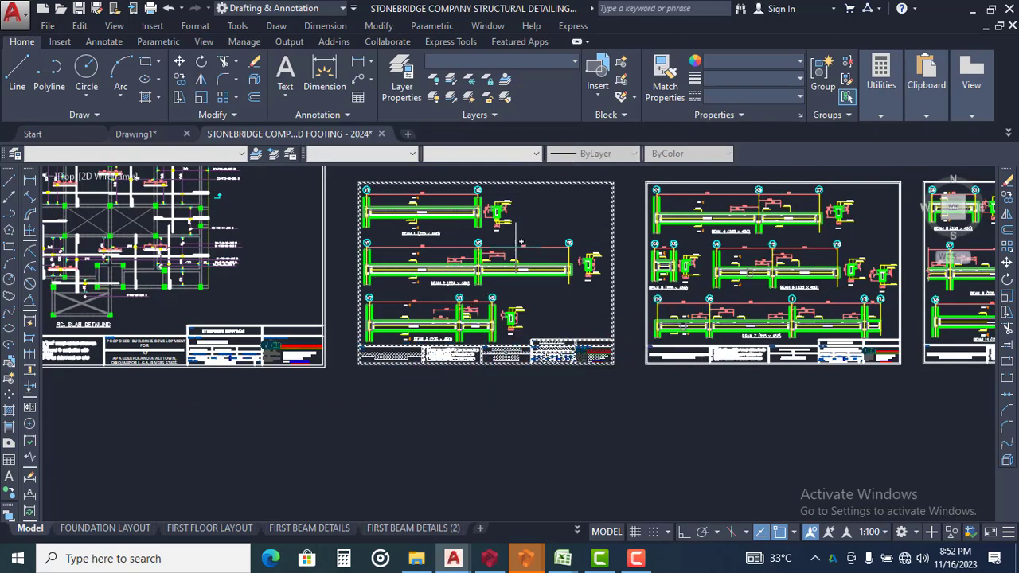
click(541, 229)
scroll(526, 441, down, 8)
scroll(530, 390, down, 8)
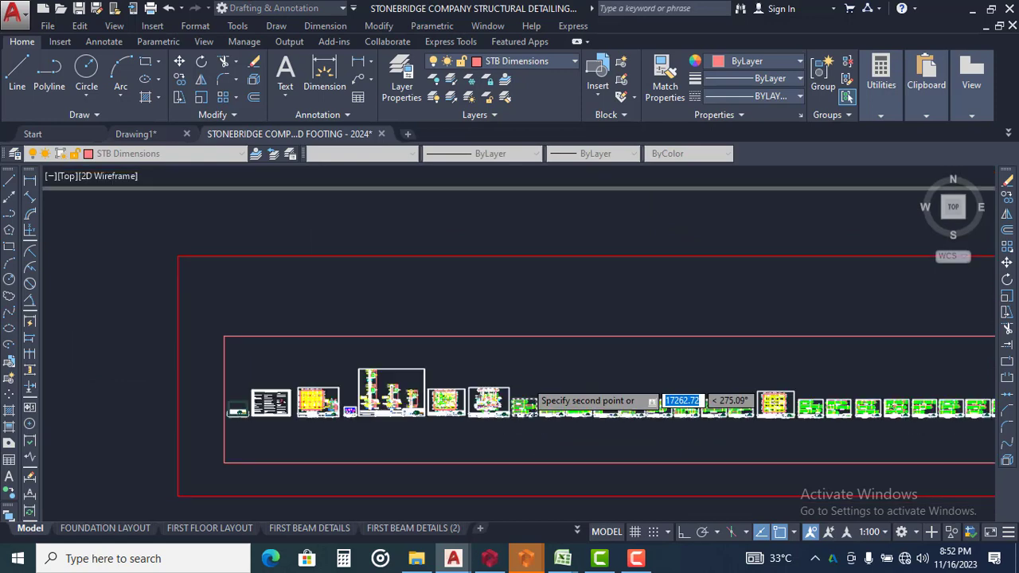
middle_drag(535, 332, 491, 489)
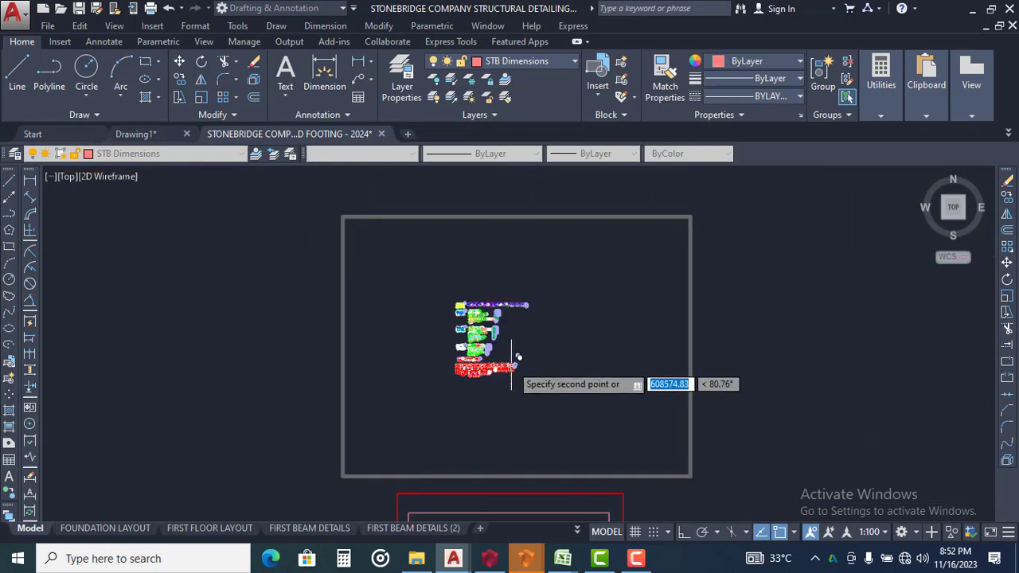
scroll(530, 310, up, 6)
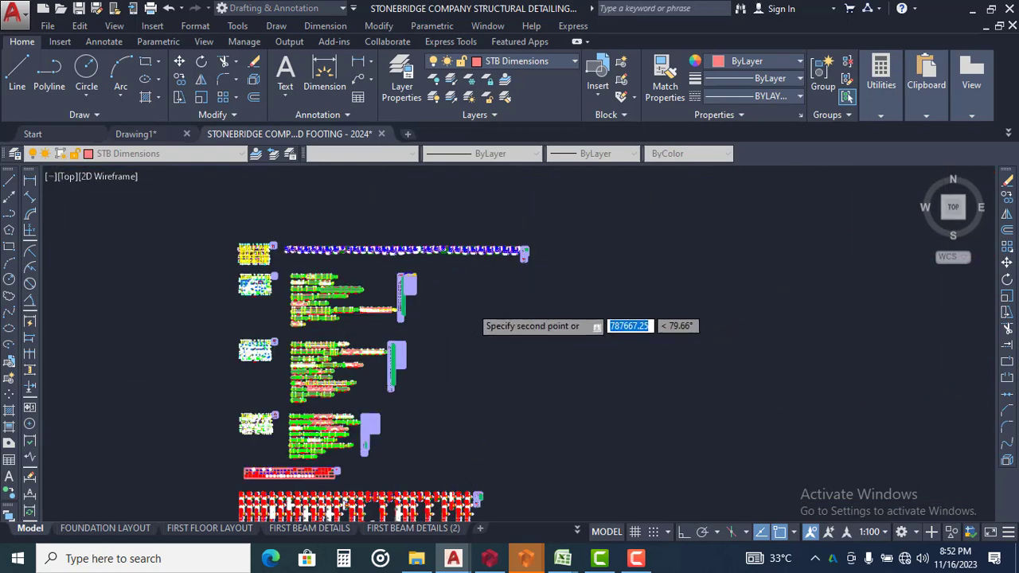
scroll(476, 307, up, 2)
click(501, 280)
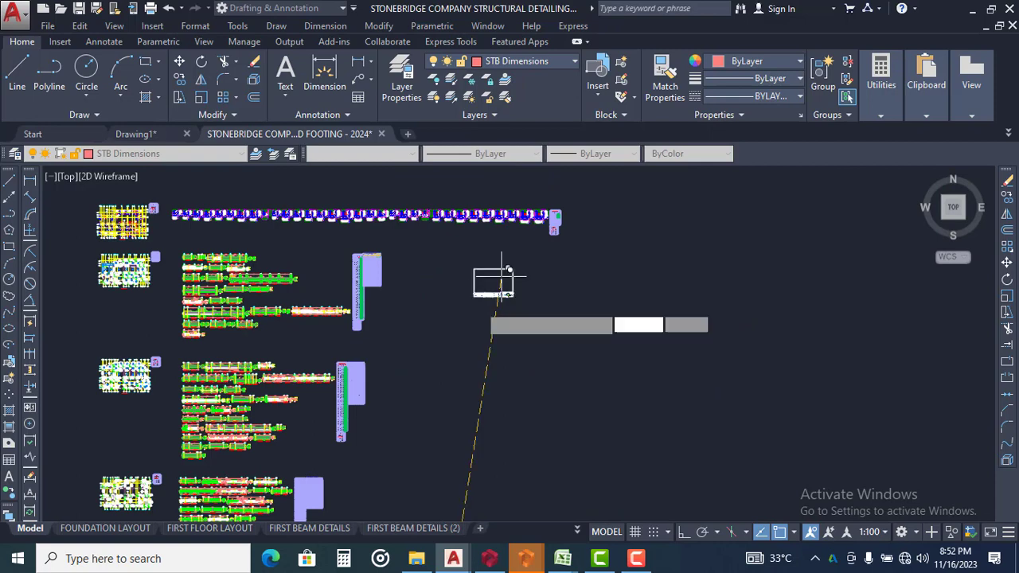
Move beam detail 1B14 (225/600) with its cross-section from the upper beam details into the upper-left corner of the copied sheet
key(Escape)
middle_drag(506, 287, 564, 298)
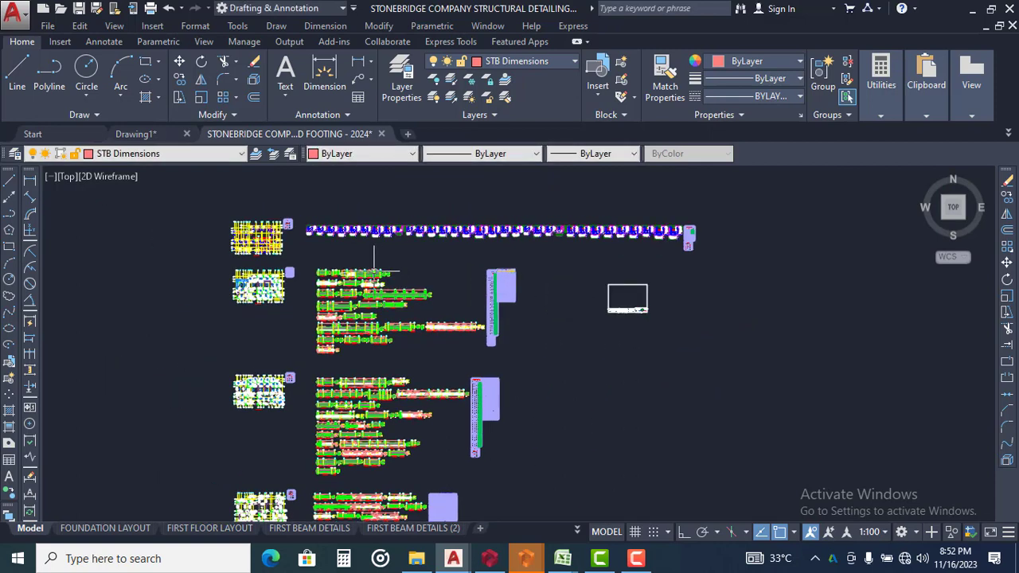
scroll(270, 287, up, 6)
scroll(312, 217, up, 3)
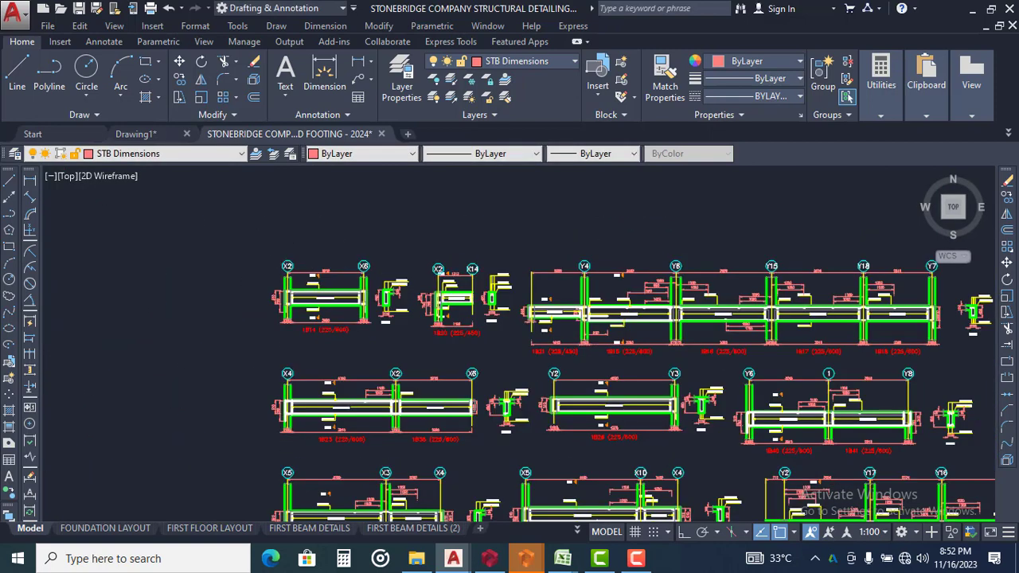
click(231, 225)
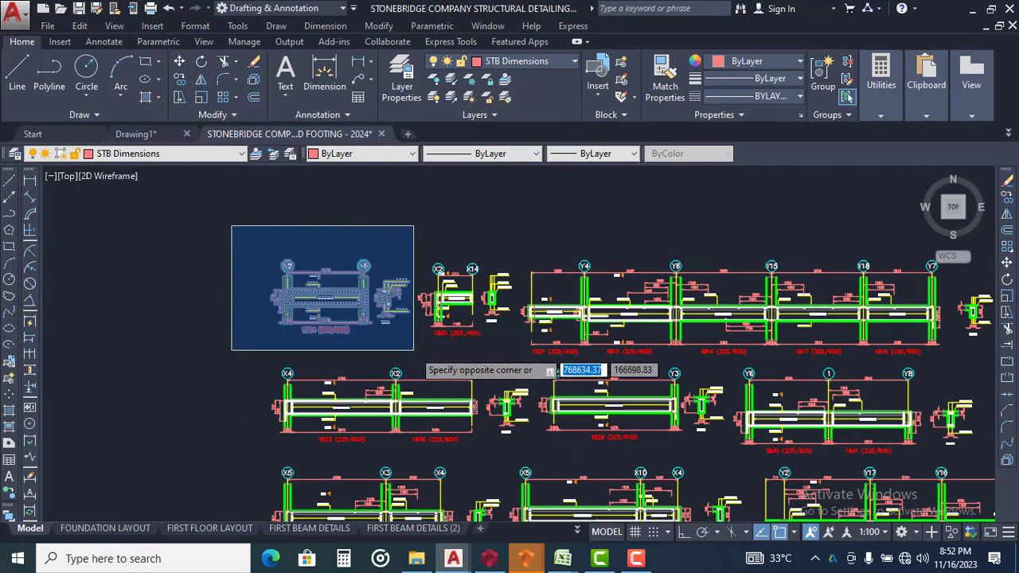
click(414, 350)
text(C)
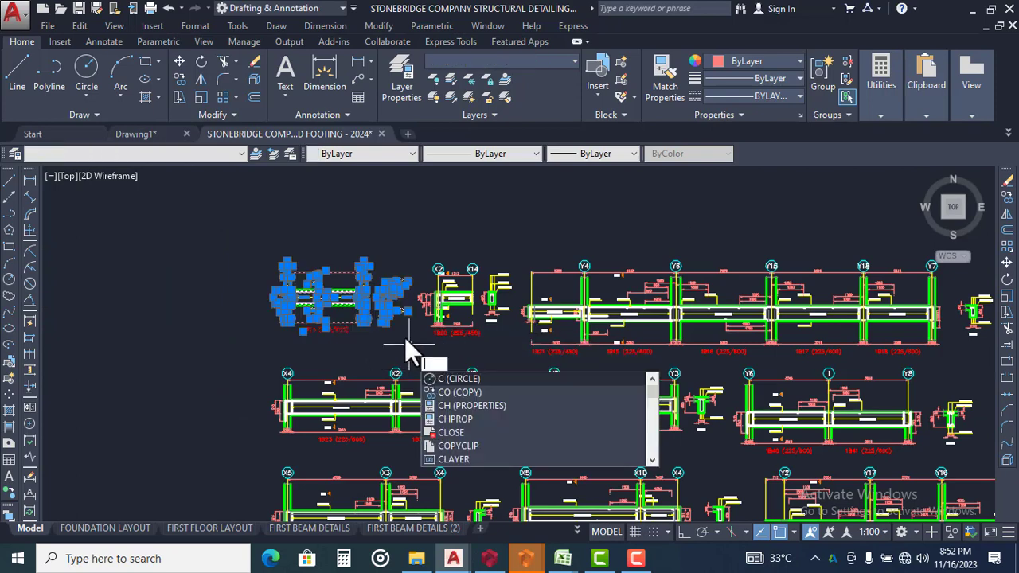
key(BackSpace)
text(M)
key(Return)
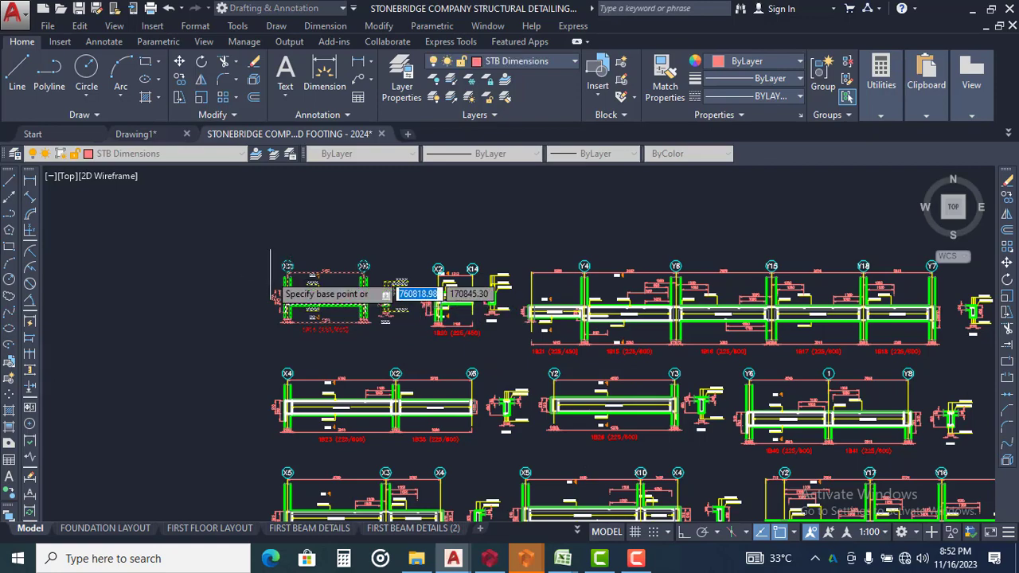
click(323, 287)
scroll(383, 234, down, 3)
scroll(879, 259, down, 1)
middle_drag(876, 259, 509, 242)
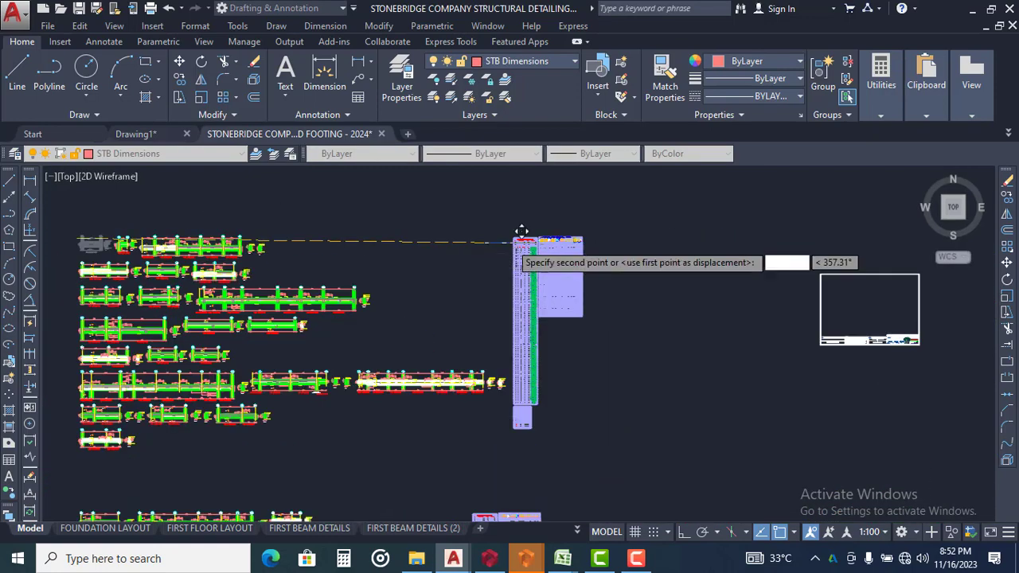
scroll(574, 255, down, 1)
scroll(757, 255, up, 1)
scroll(760, 261, up, 5)
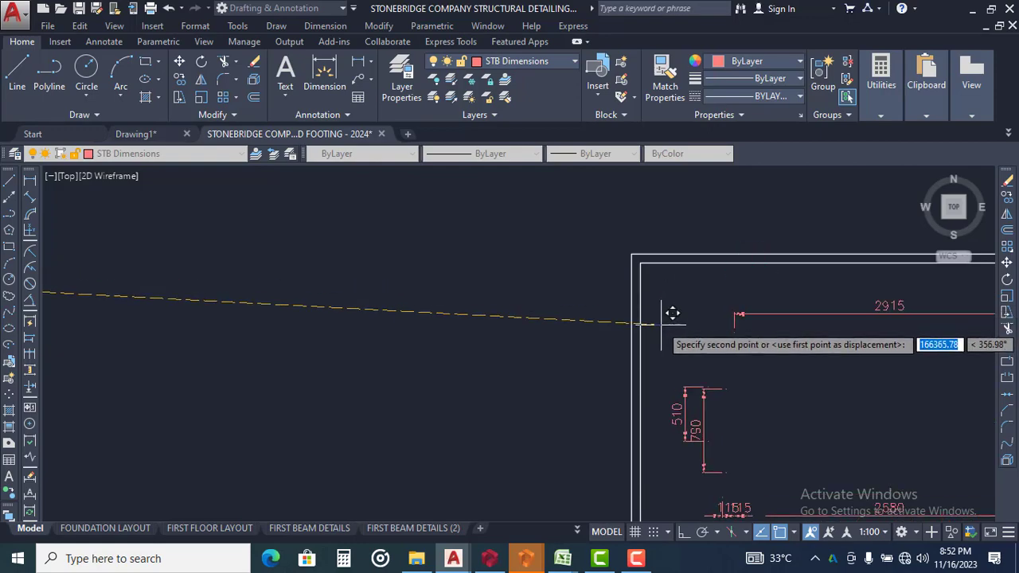
click(648, 335)
scroll(626, 204, down, 6)
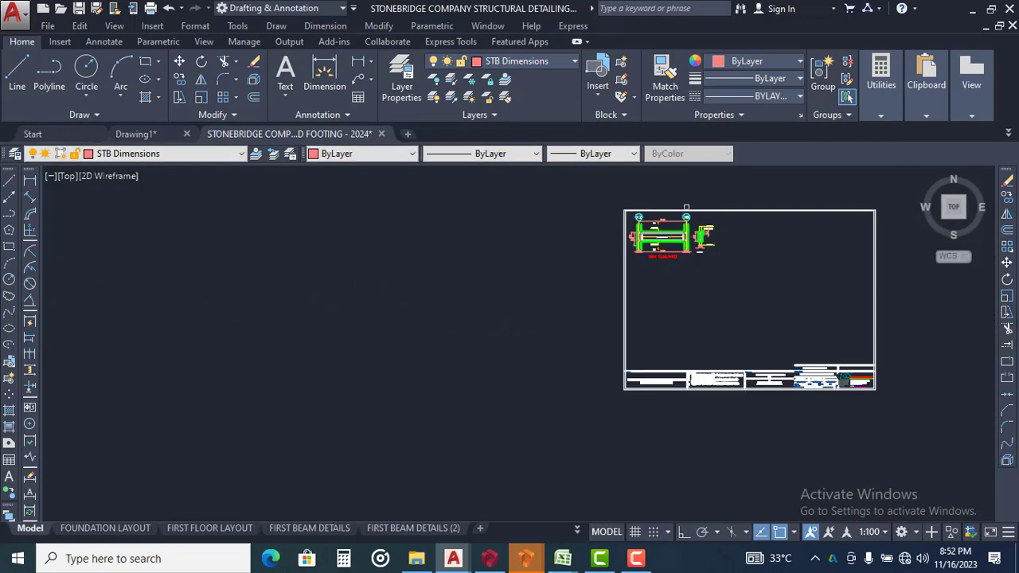
Examine the remaining upper beam details and compare them with the copied sheet holding beam 1B14
middle_drag(437, 276, 814, 340)
middle_drag(277, 339, 699, 370)
scroll(323, 246, up, 4)
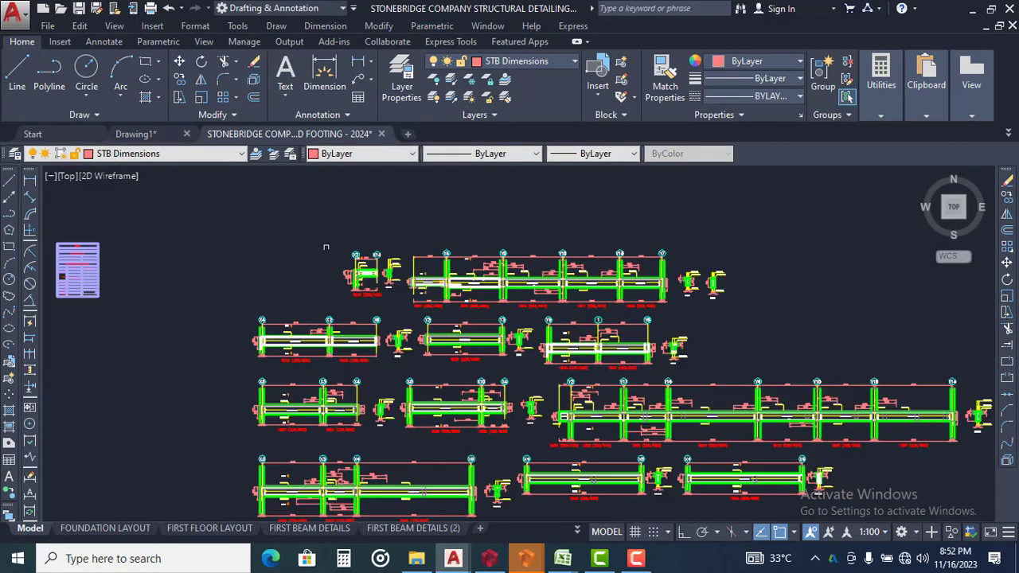
middle_drag(488, 266, 380, 268)
middle_drag(411, 302, 319, 288)
scroll(319, 287, down, 6)
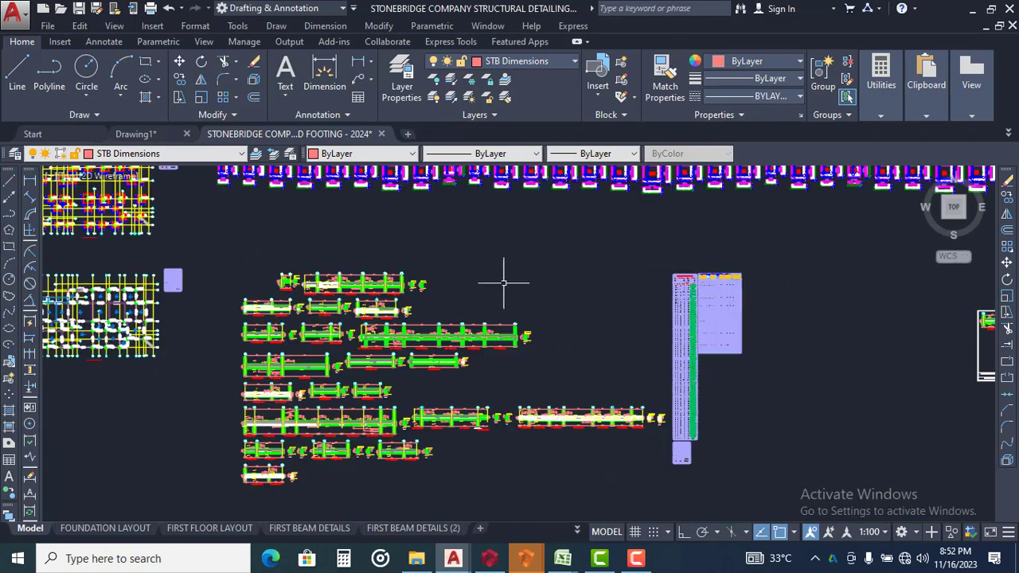
middle_drag(665, 293, 411, 273)
scroll(778, 308, up, 3)
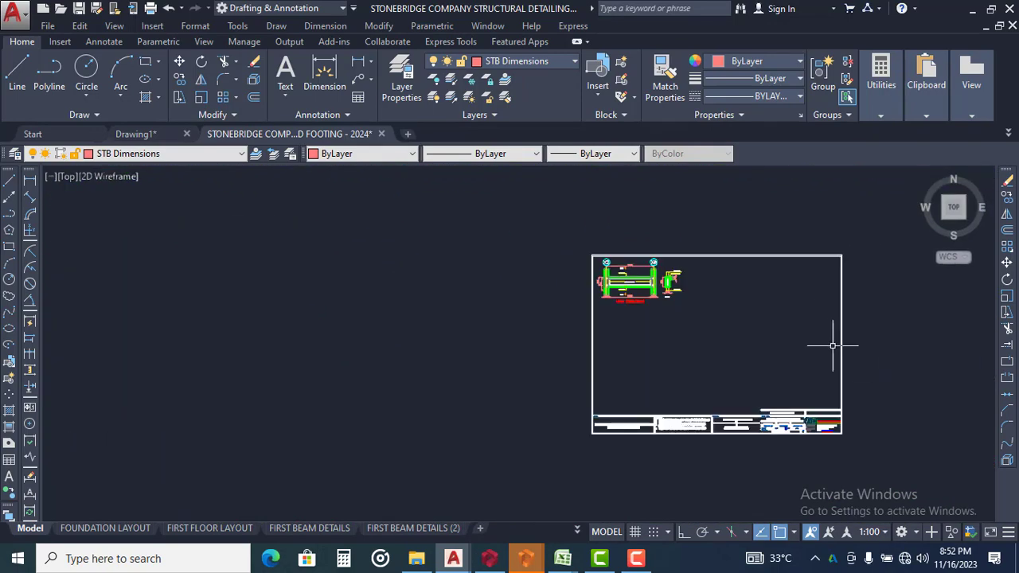
Erase the copied sheet border and title block around beam 1B14, keeping the beam detail itself
mouse_move(837, 346)
middle_down()
mouse_move(820, 377)
mouse_move(575, 327)
middle_up()
scroll(566, 343, up, 4)
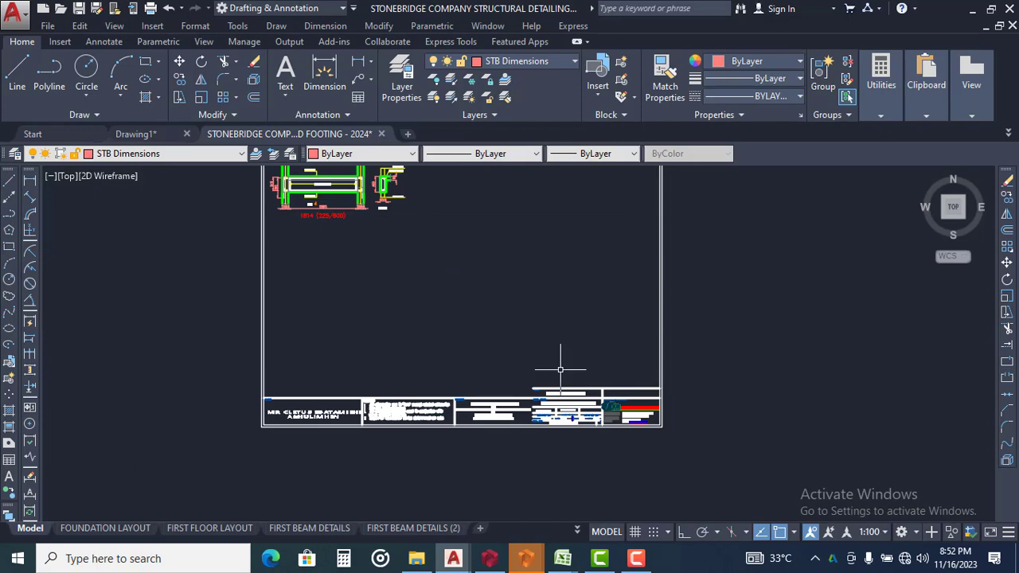
scroll(561, 334, down, 6)
scroll(574, 358, up, 4)
scroll(566, 403, up, 4)
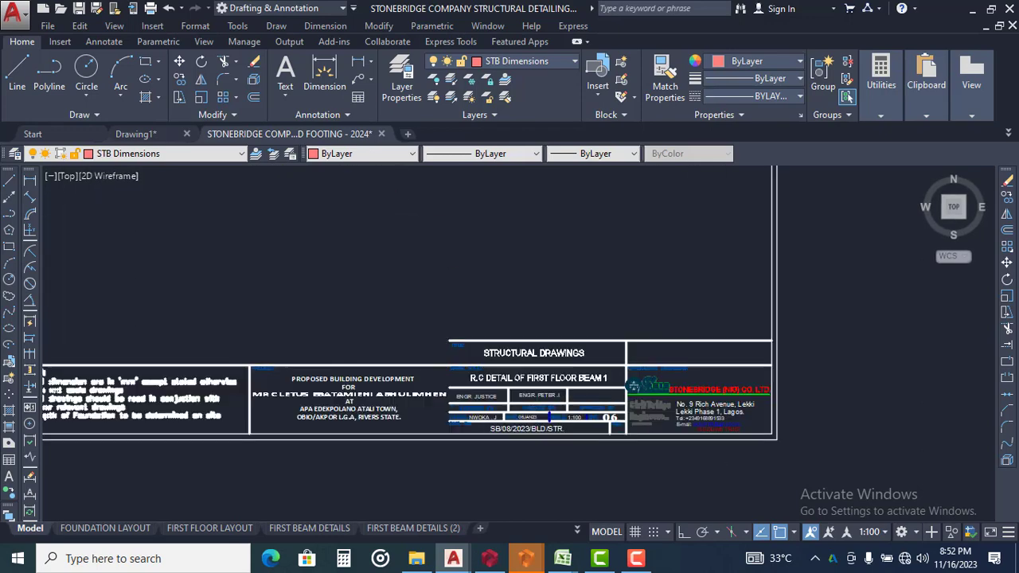
scroll(471, 349, up, 2)
scroll(424, 353, down, 5)
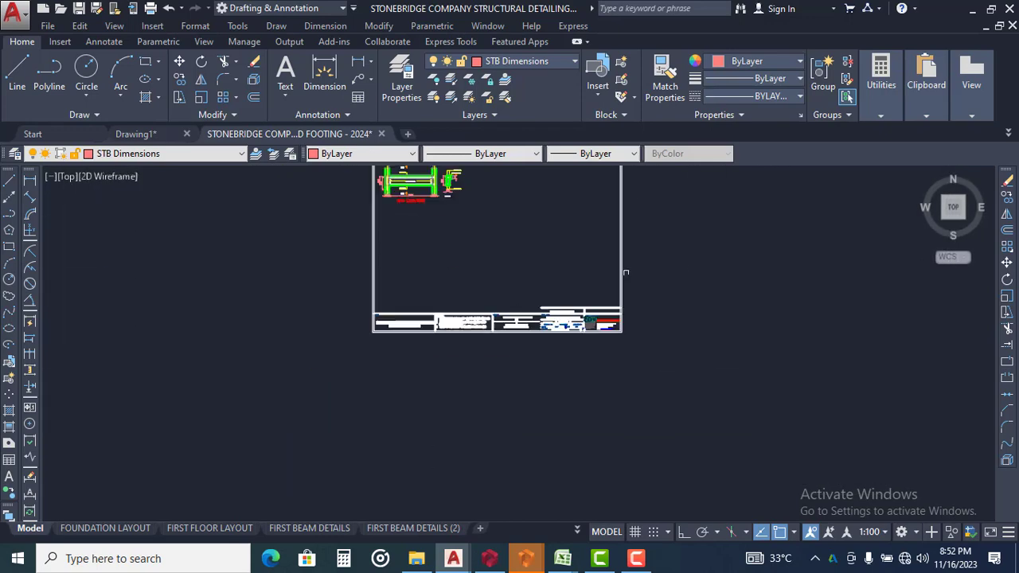
click(719, 250)
click(444, 351)
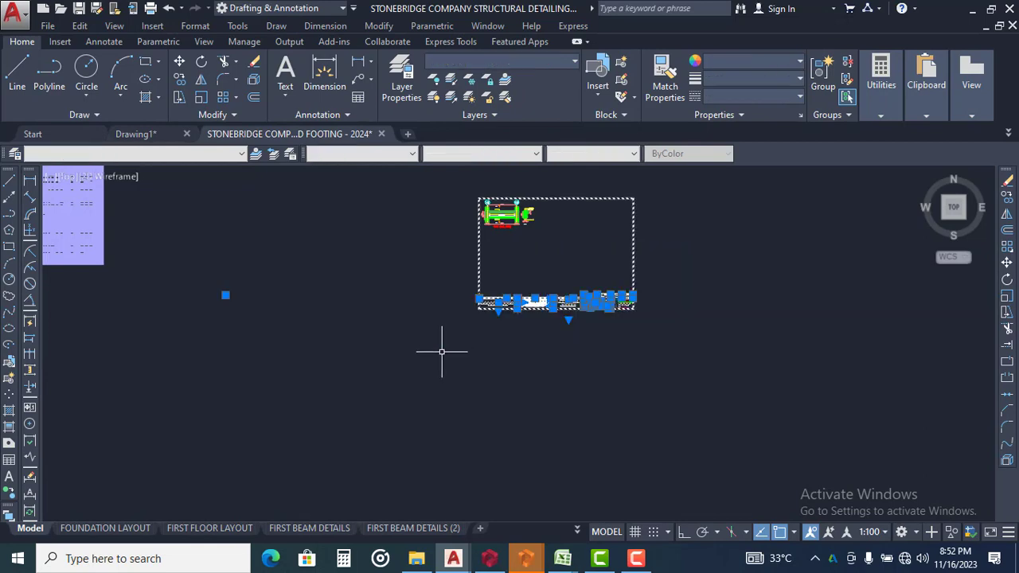
key(Return)
Select the border and complete title block of the sheet with beams 1 to 3, beside the slab detailing sheet in the red frame
scroll(596, 250, down, 5)
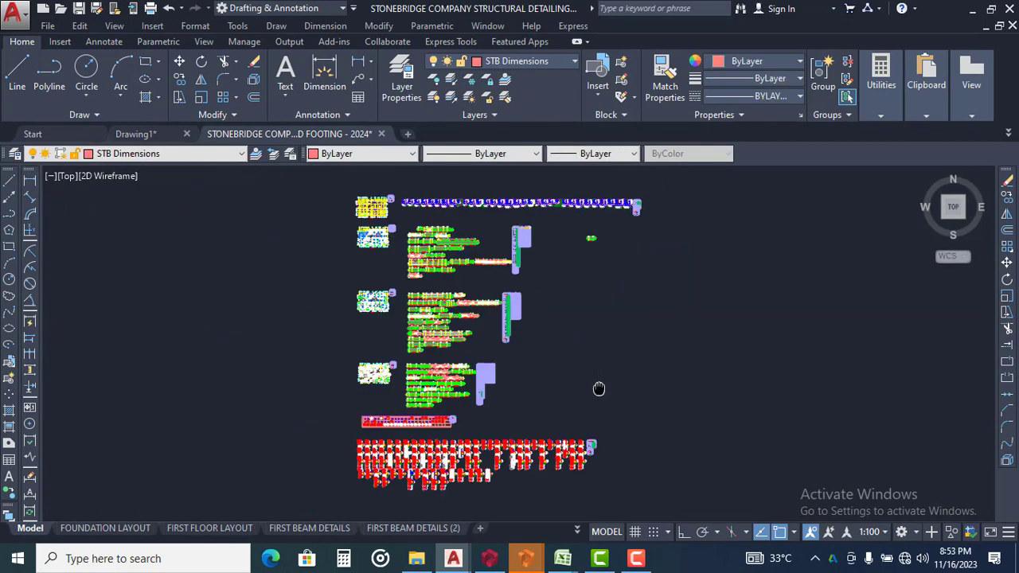
middle_drag(548, 373, 564, 243)
middle_drag(578, 332, 555, 124)
scroll(562, 191, down, 3)
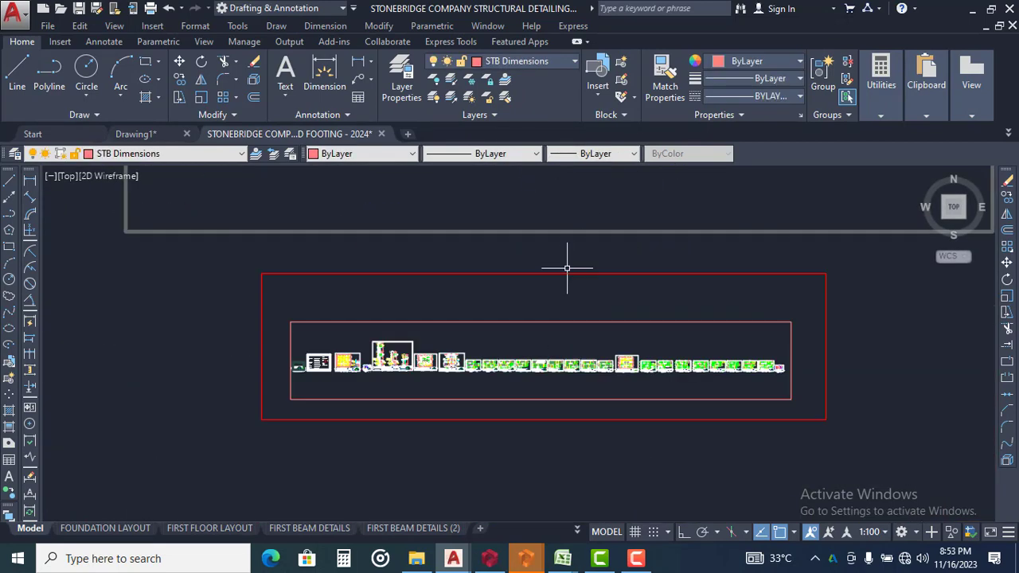
scroll(484, 340, up, 10)
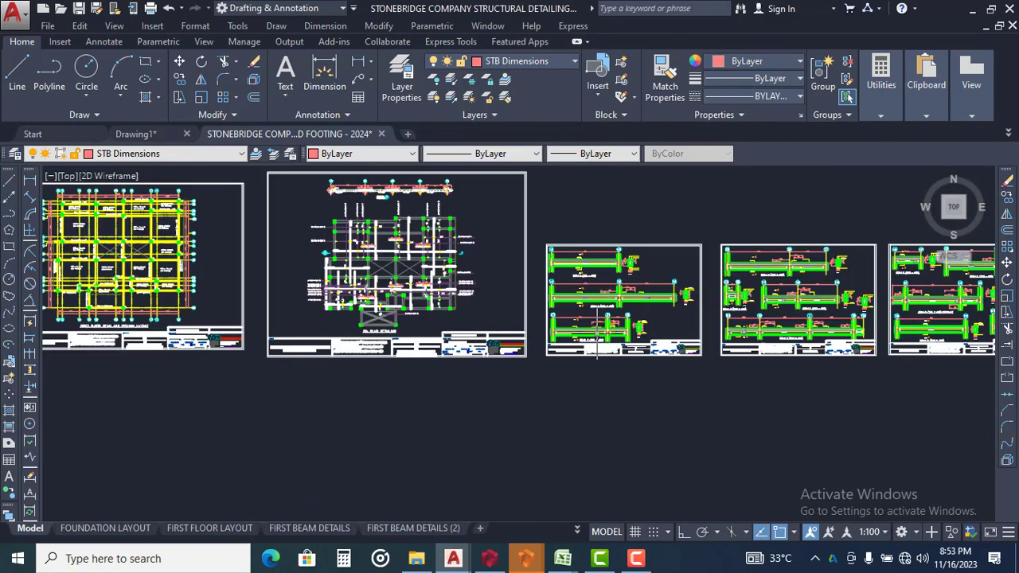
scroll(712, 350, up, 3)
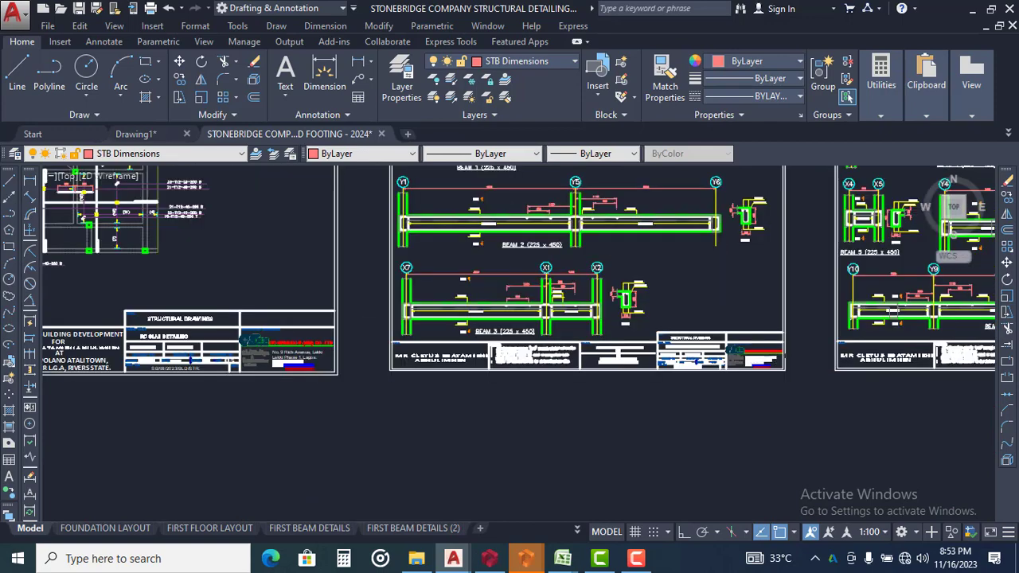
click(800, 323)
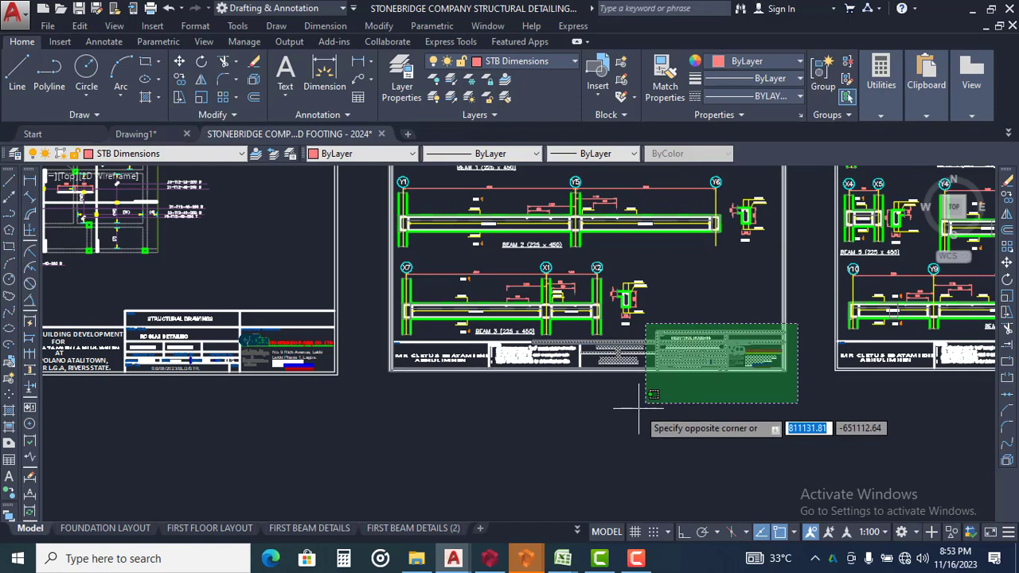
click(639, 418)
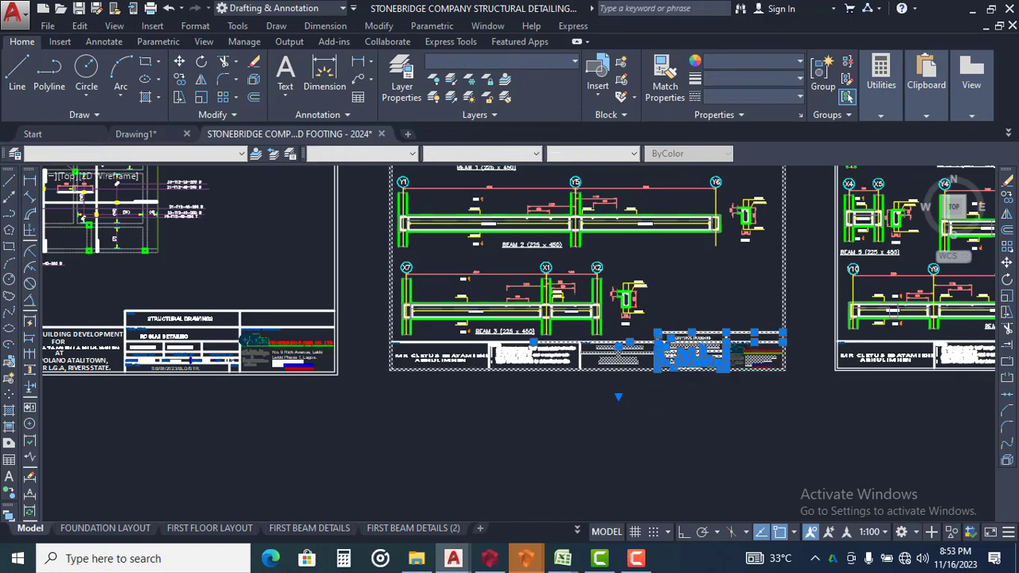
click(684, 464)
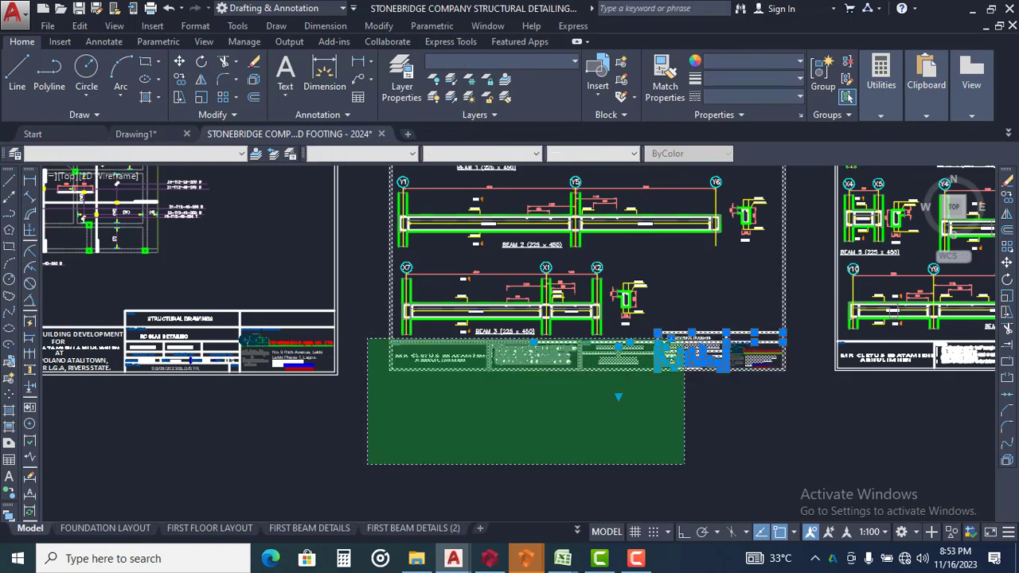
click(367, 339)
scroll(465, 398, down, 2)
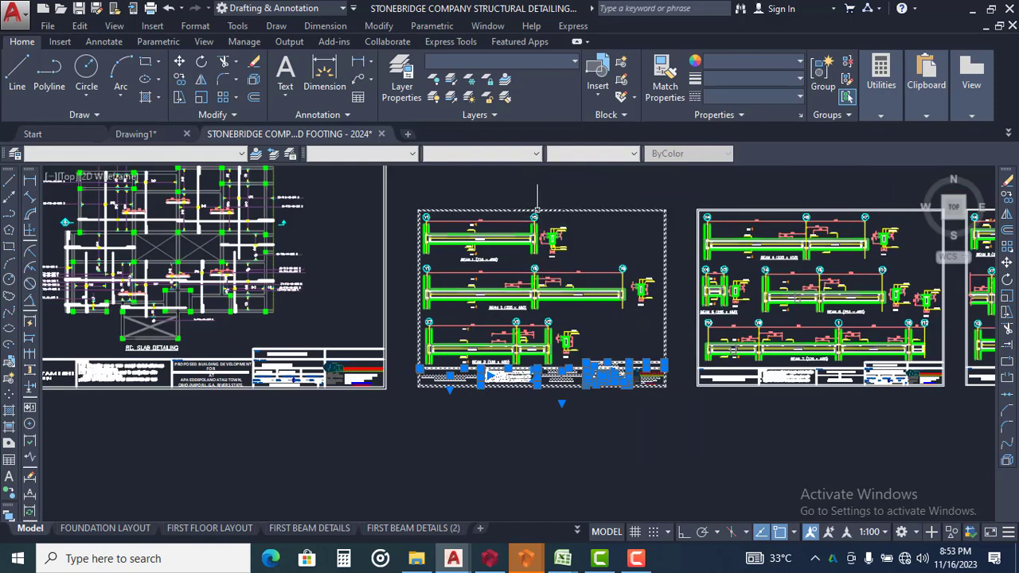
Copy the selected border and title block to the clipboard and paste them around beam detail 1B14 beside the first-floor beam details
right_click(502, 188)
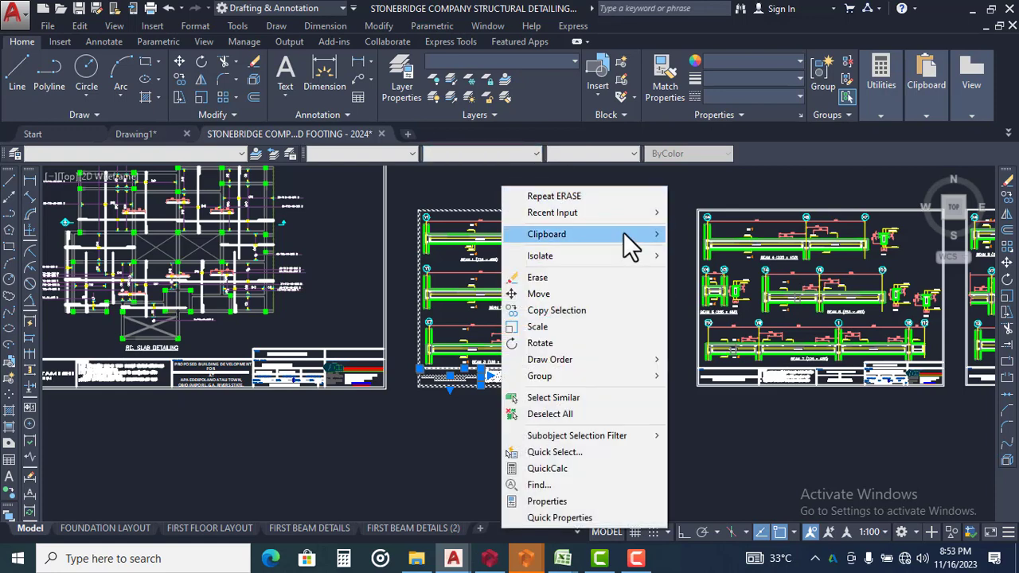
mouse_move(624, 234)
click(704, 253)
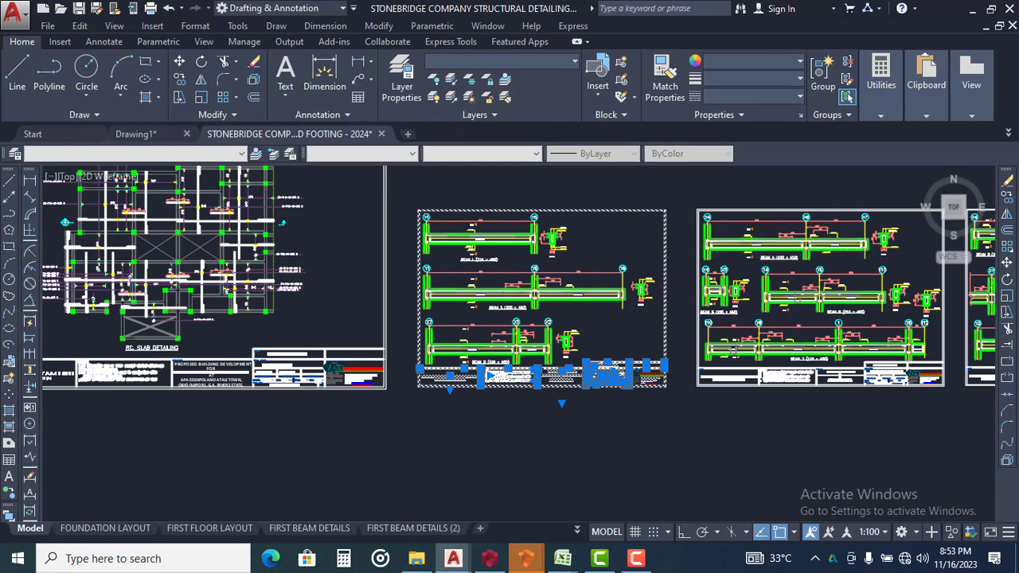
scroll(487, 384, down, 2)
scroll(494, 398, down, 10)
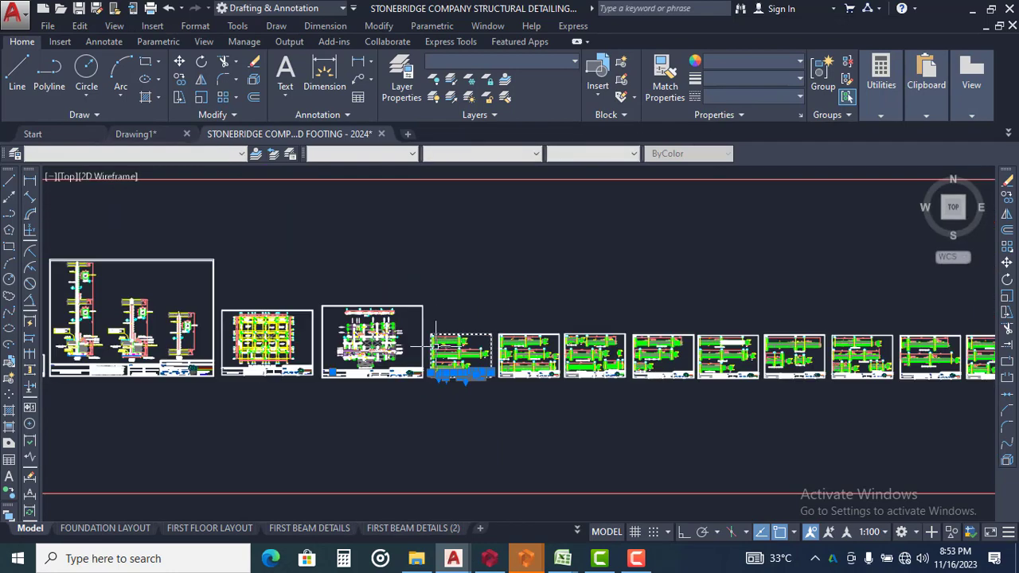
scroll(510, 335, down, 2)
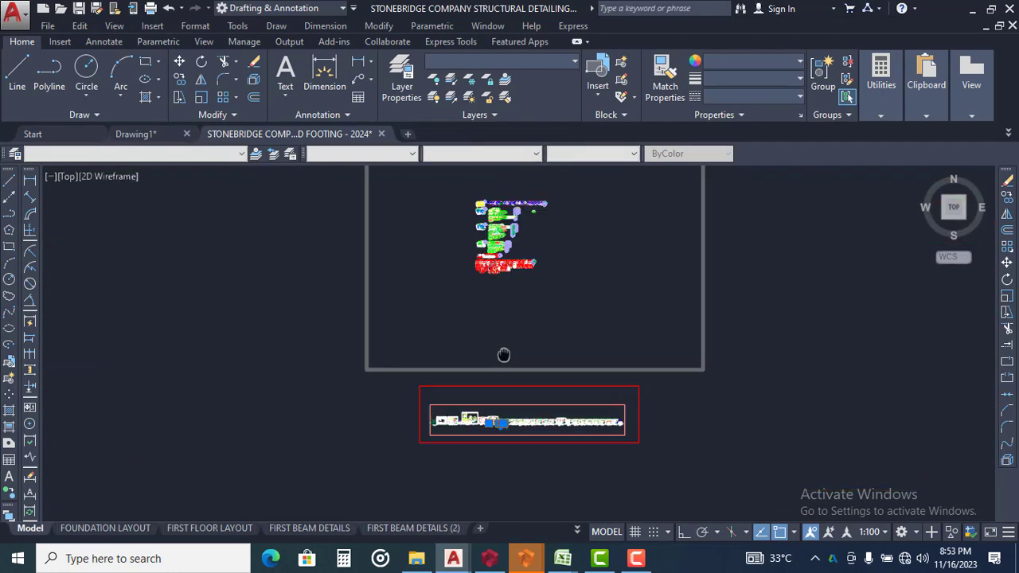
scroll(503, 350, up, 6)
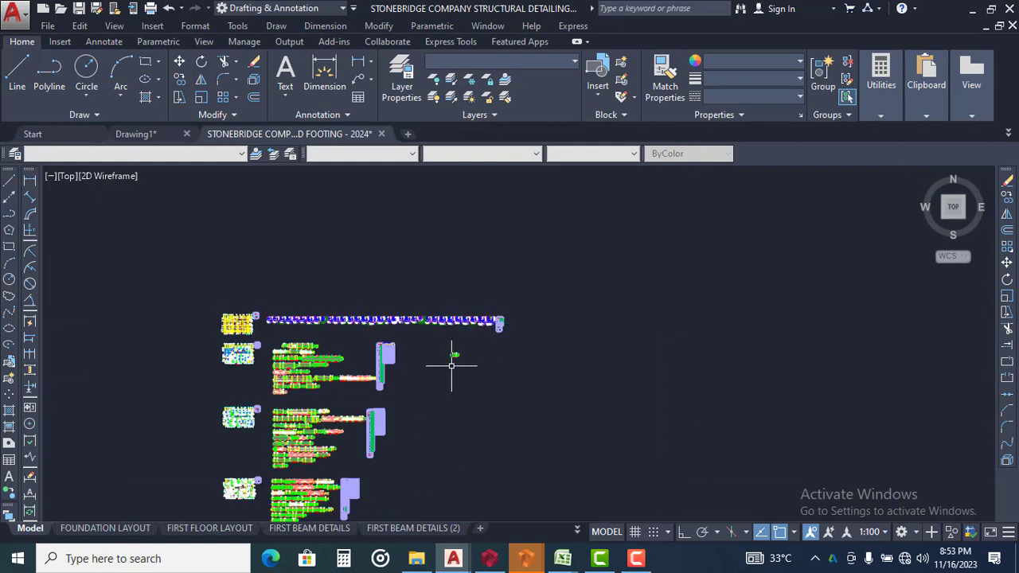
right_click(451, 366)
mouse_move(549, 95)
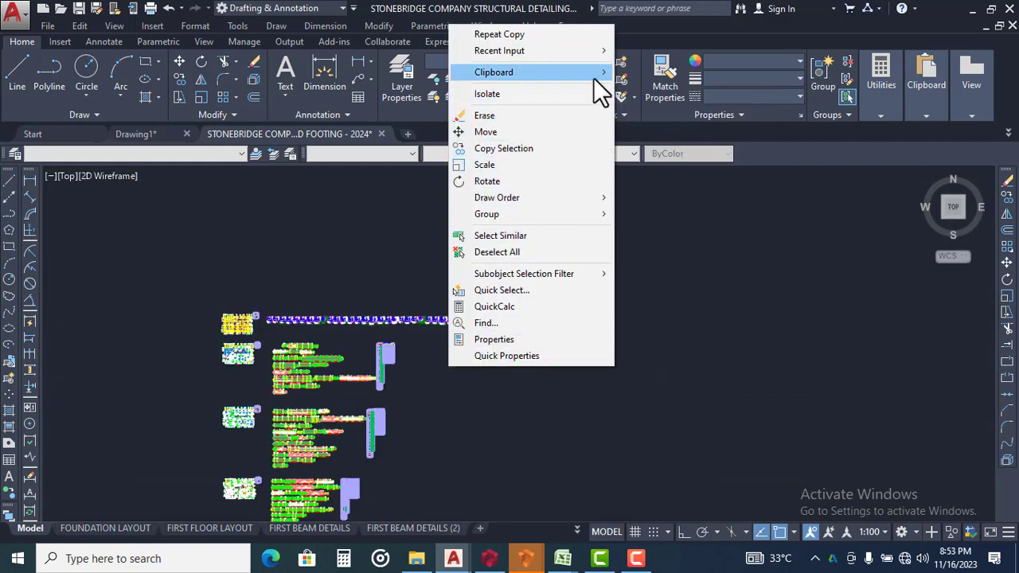
mouse_move(603, 75)
click(677, 121)
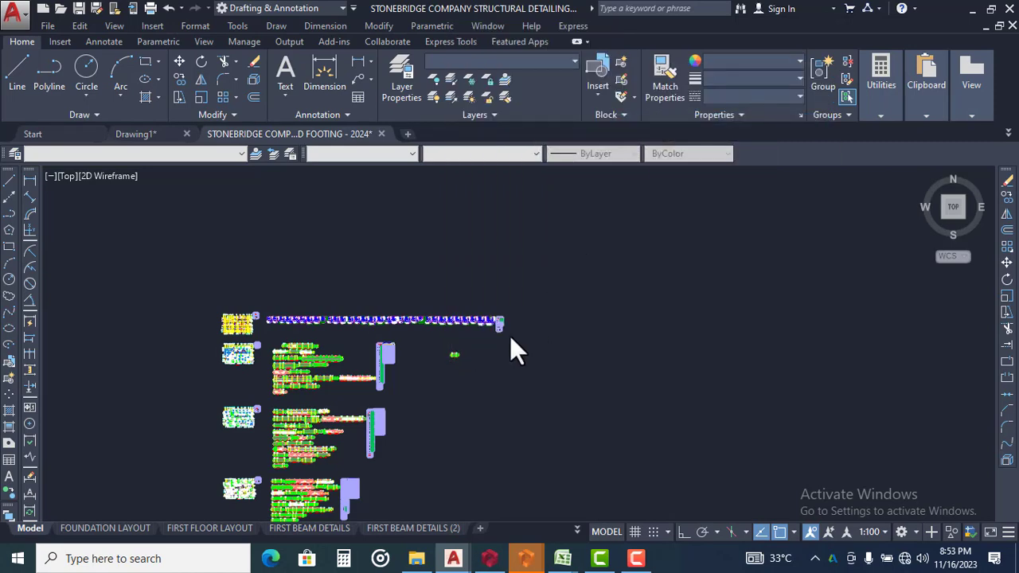
scroll(447, 369, up, 8)
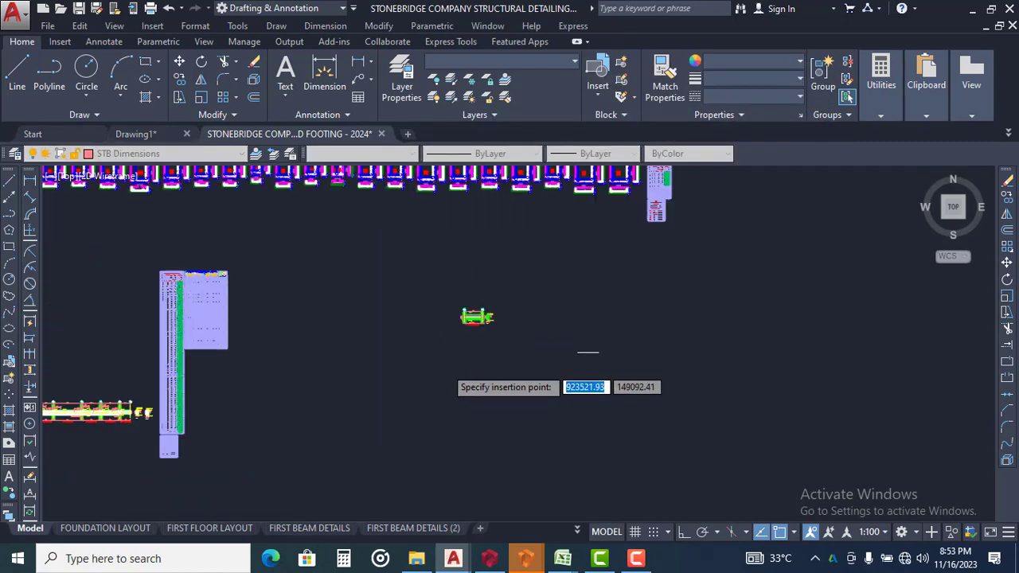
click(446, 357)
Move the pasted border and title block by the border's top-left corner so beam 1B14 sits in the sheet's upper-left corner
scroll(583, 364, up, 3)
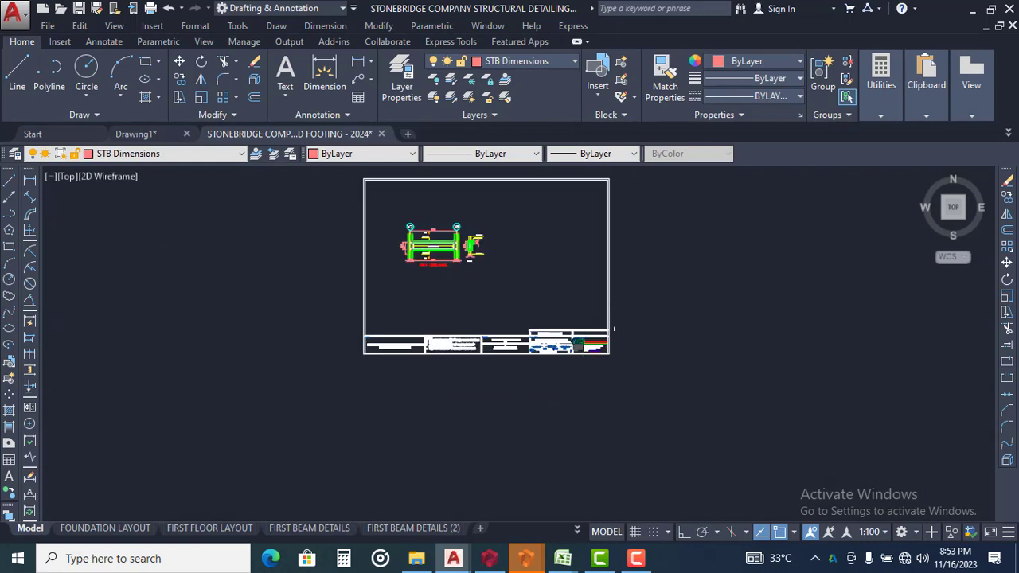
click(637, 325)
click(749, 313)
click(678, 300)
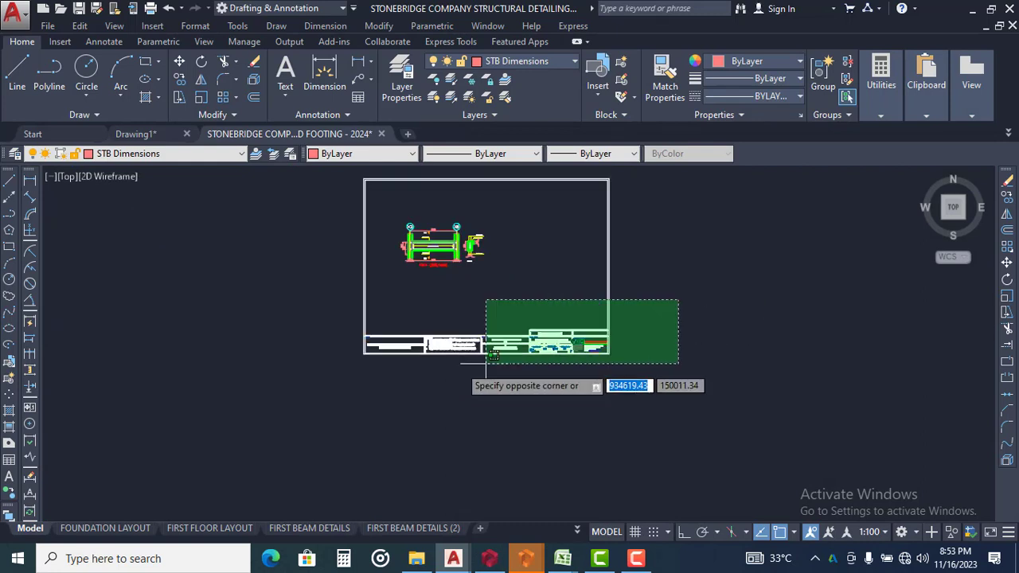
click(250, 422)
text(m)
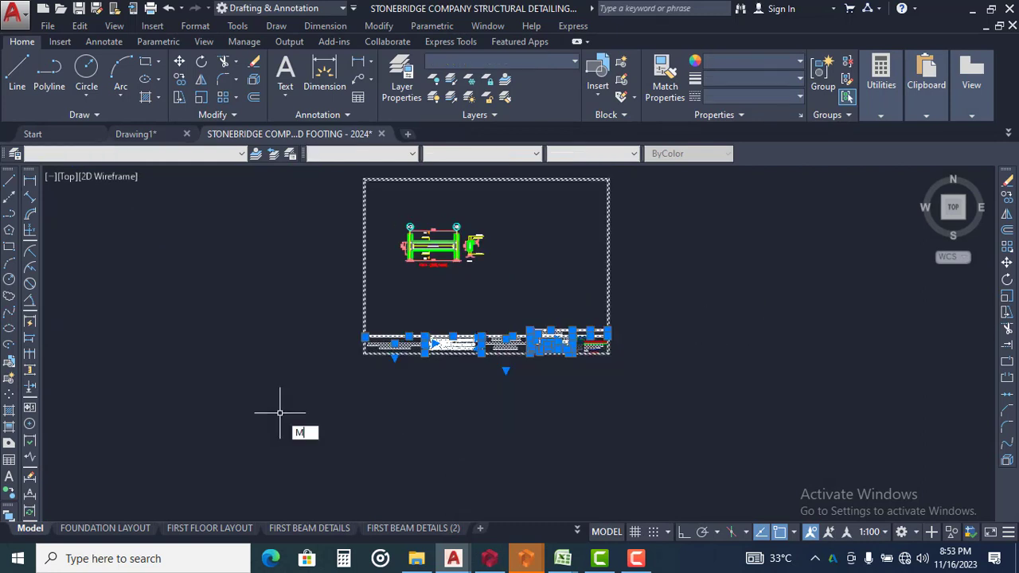
key(Return)
scroll(368, 180, up, 4)
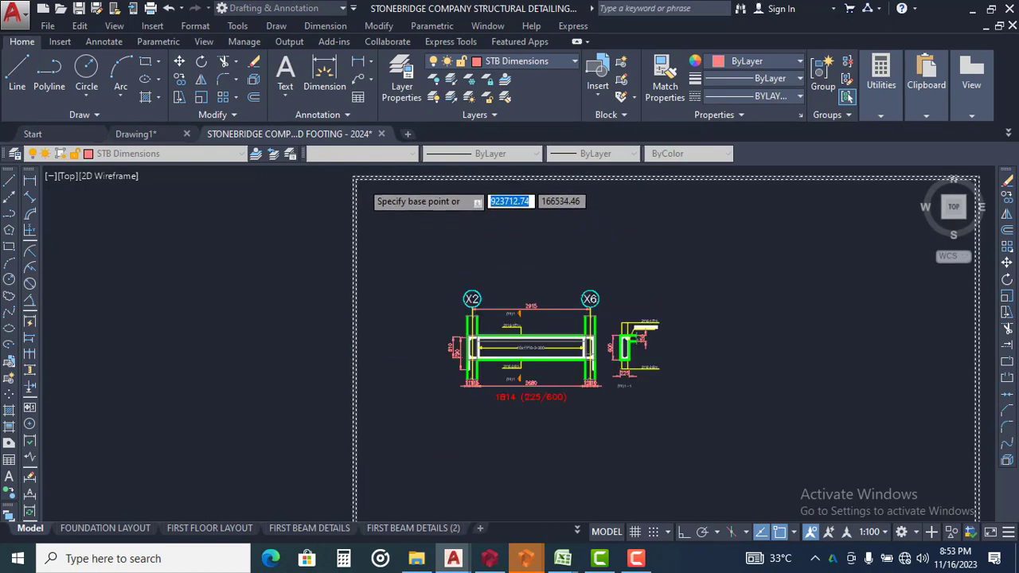
click(356, 180)
click(450, 272)
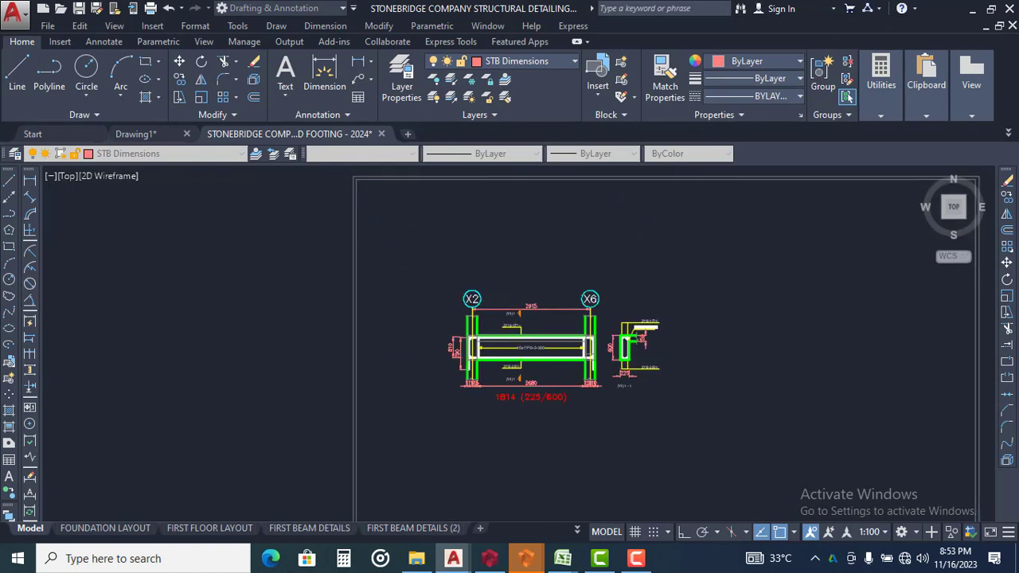
Examine the repositioned sheet's title block and the free space around beam 1B14
scroll(552, 255, down, 6)
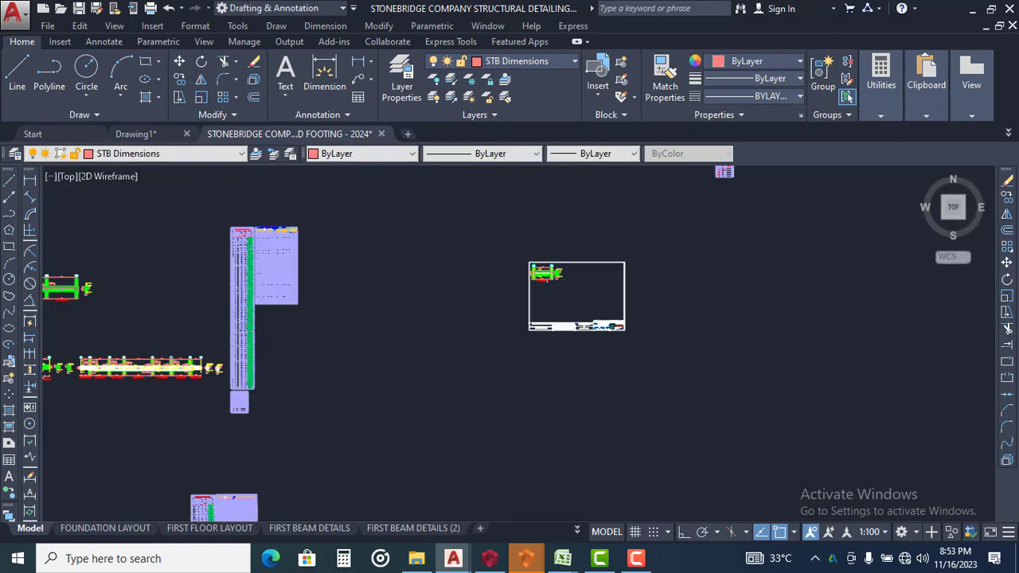
scroll(546, 275, up, 3)
scroll(677, 299, down, 2)
scroll(716, 344, up, 4)
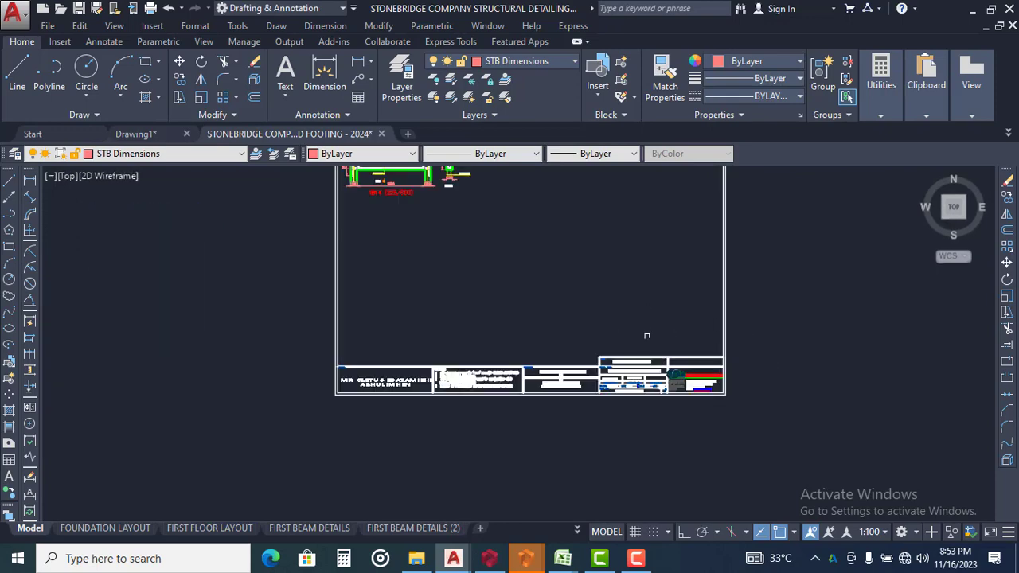
middle_drag(713, 356, 587, 348)
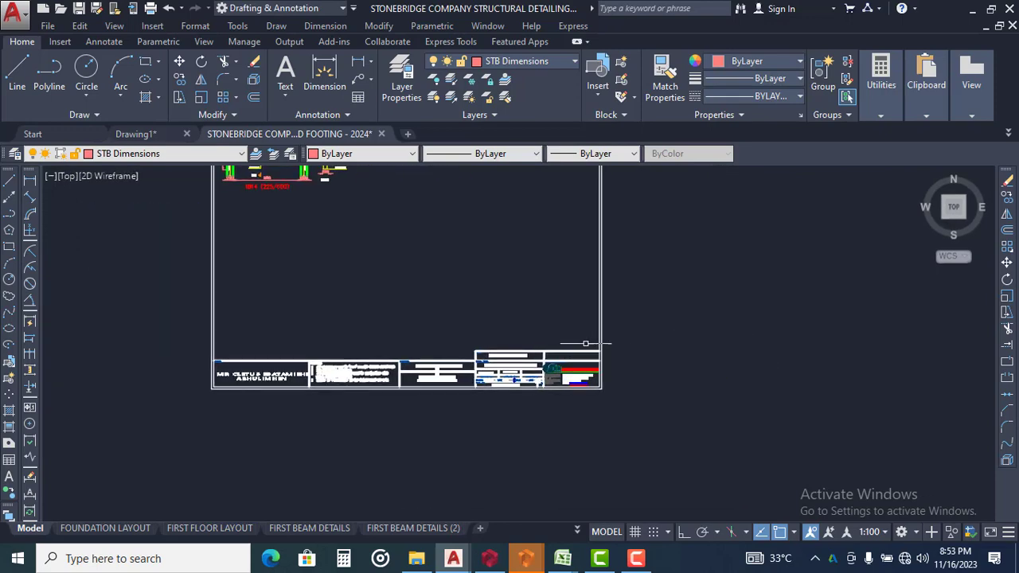
scroll(584, 343, up, 2)
middle_drag(512, 362, 590, 356)
scroll(575, 354, down, 2)
scroll(525, 345, down, 2)
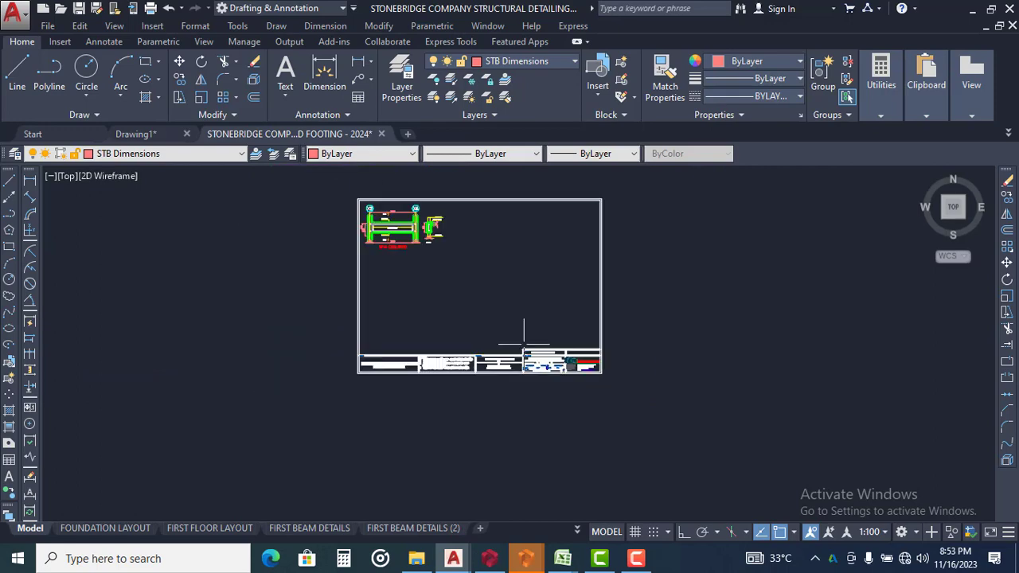
middle_drag(524, 345, 560, 348)
scroll(605, 320, down, 2)
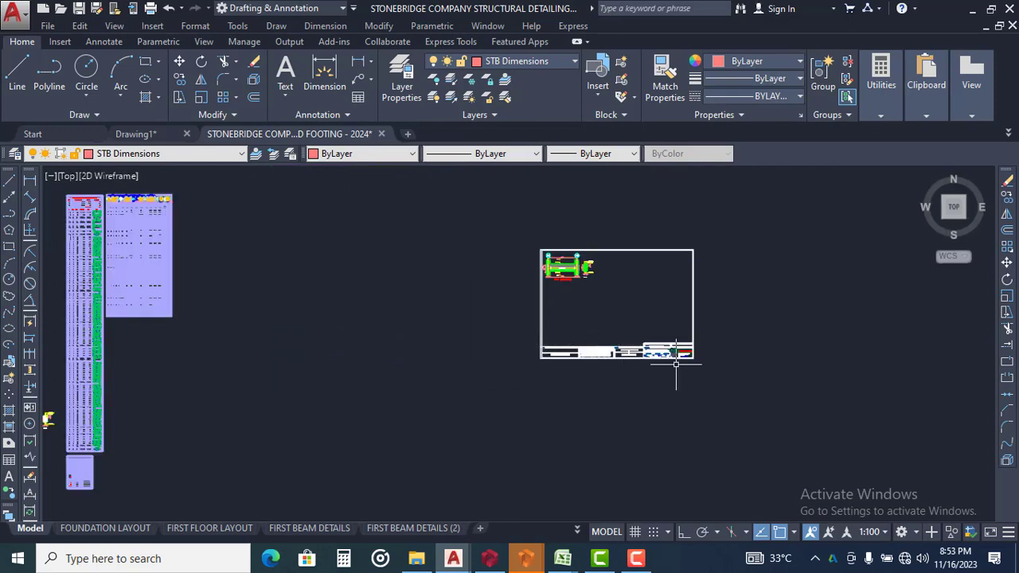
scroll(677, 364, up, 2)
scroll(661, 319, down, 4)
Move beam detail 1B20 (225/450) with its cross-section from the upper beam details onto the new sheet, just right of beam 1B14
middle_drag(342, 343, 601, 353)
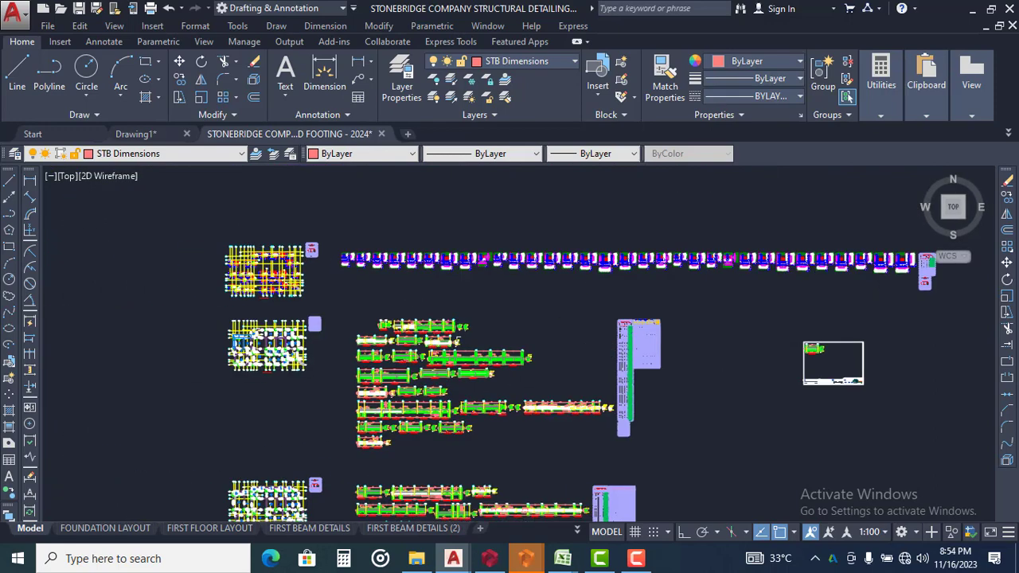
scroll(430, 331, up, 4)
scroll(280, 298, up, 4)
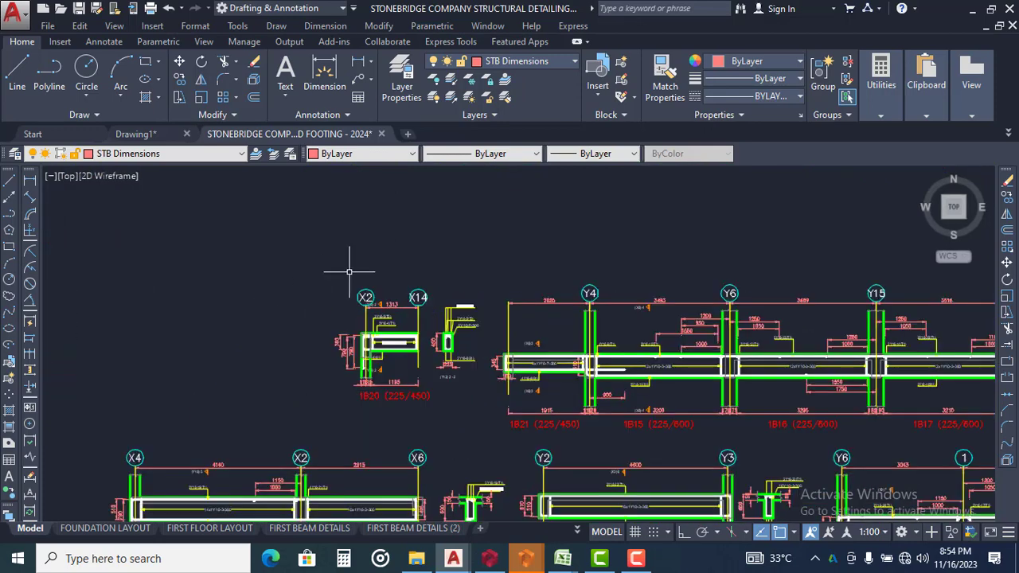
click(295, 256)
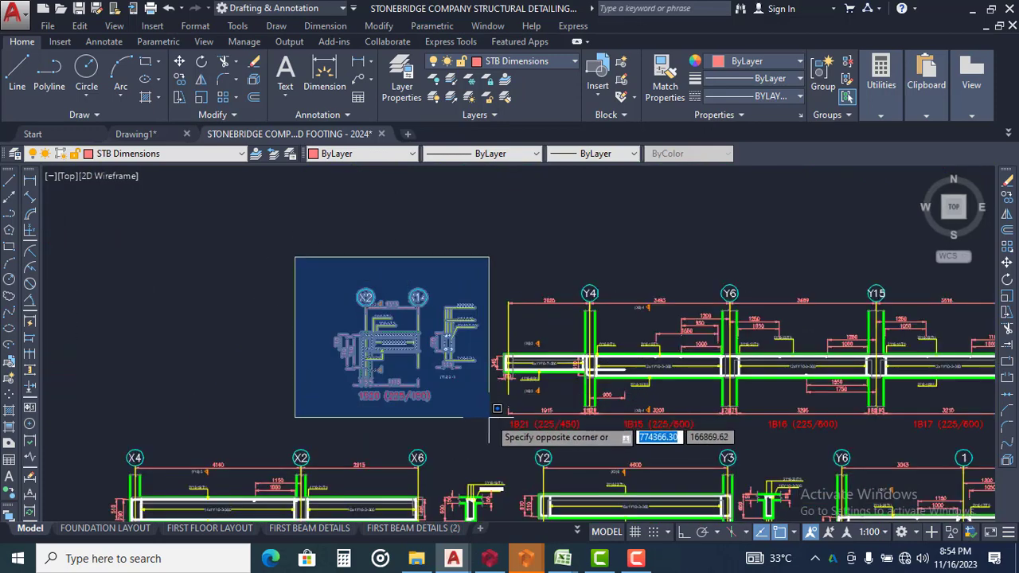
click(482, 410)
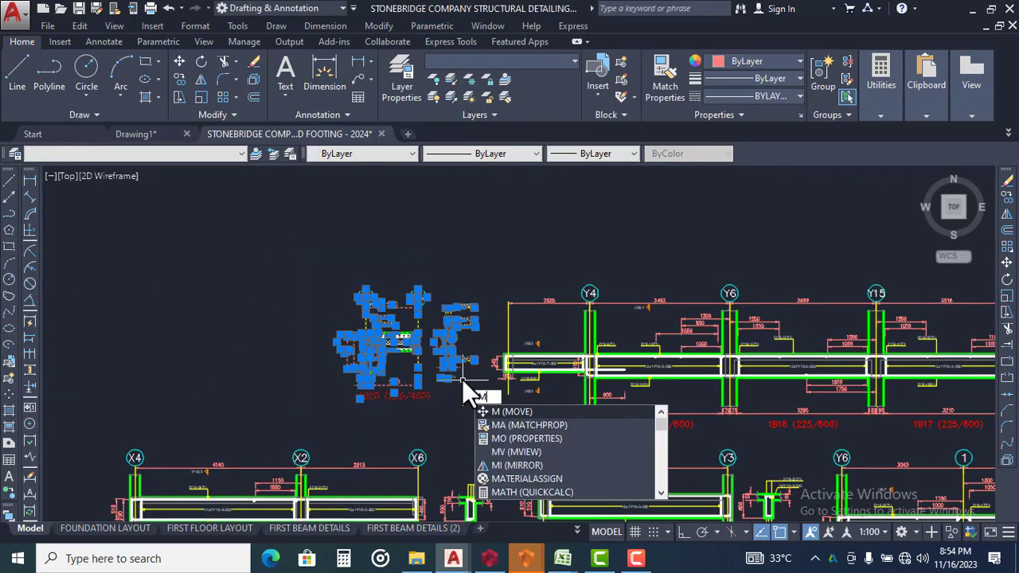
key(Return)
click(405, 387)
scroll(237, 320, down, 5)
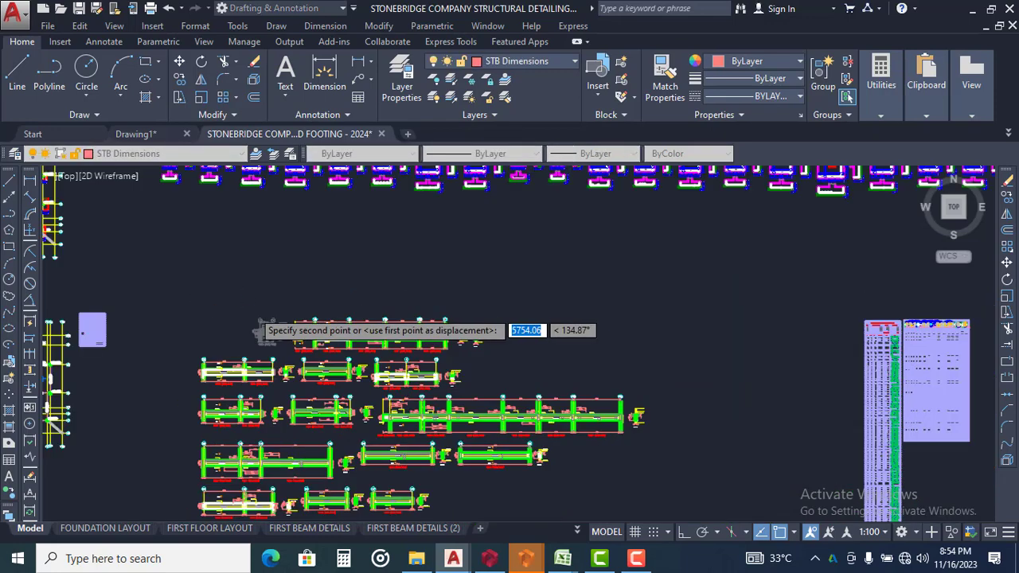
middle_drag(694, 347, 529, 347)
scroll(532, 348, up, 1)
scroll(532, 345, up, 8)
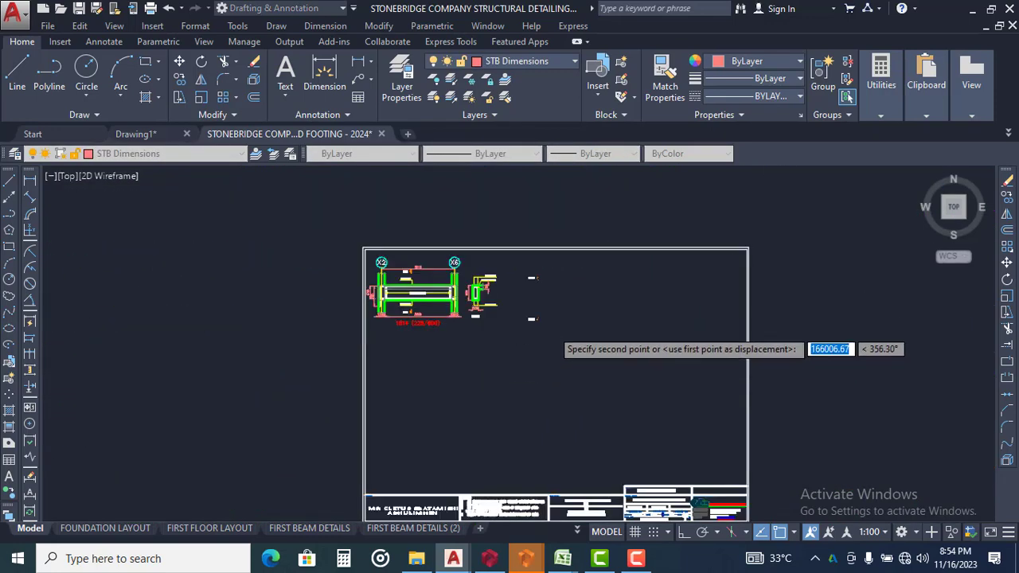
click(554, 300)
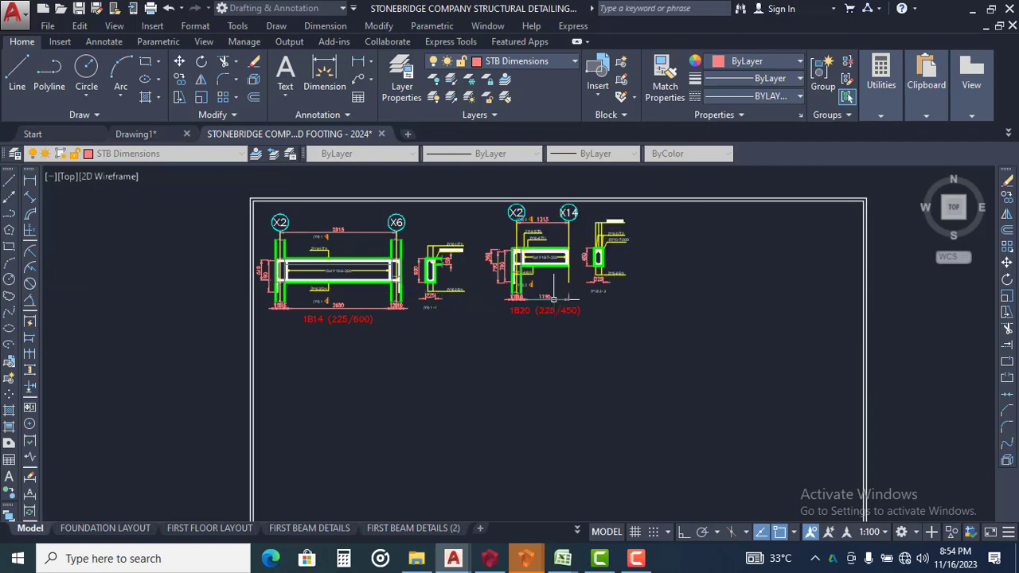
Move the continuous beam detail 1B21, 1B15, 1B16, 1B17 and 1B18 with its two cross-sections onto the sheet, below beams 1B14 and 1B20
scroll(748, 293, down, 10)
middle_drag(120, 246, 460, 289)
scroll(460, 289, up, 4)
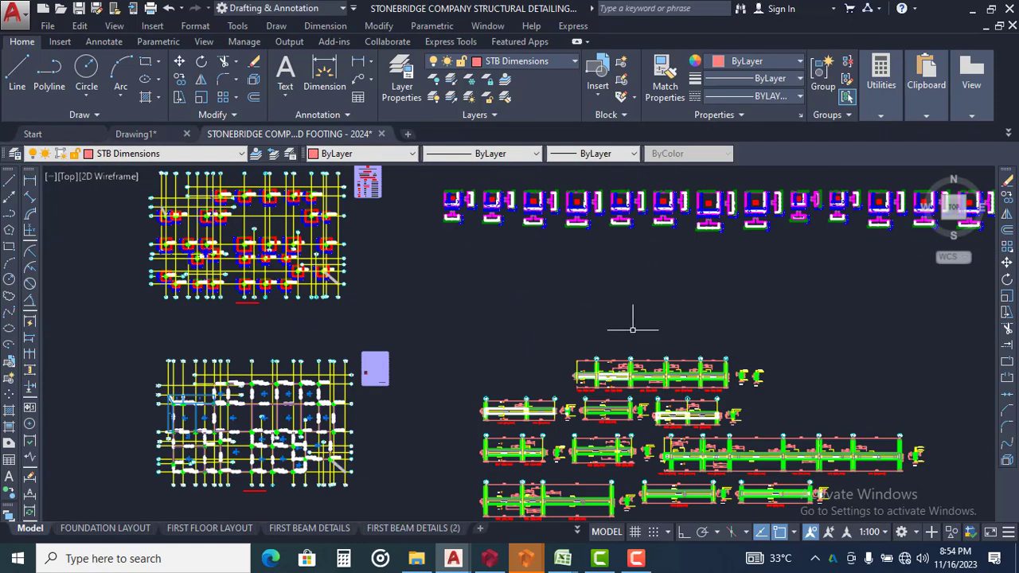
scroll(632, 329, up, 2)
middle_drag(528, 365, 324, 319)
click(266, 288)
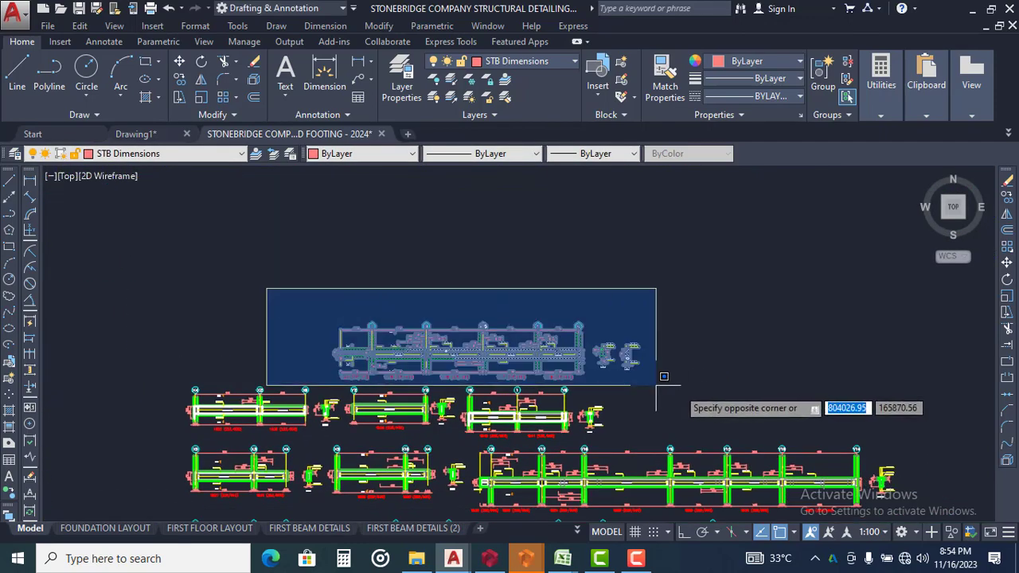
click(683, 384)
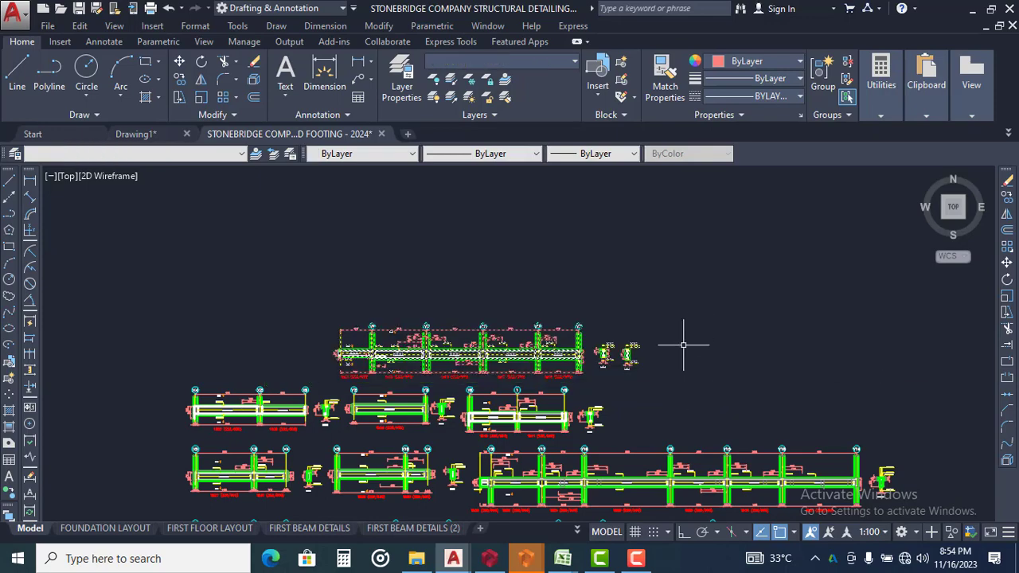
key(Return)
click(351, 367)
scroll(82, 297, down, 5)
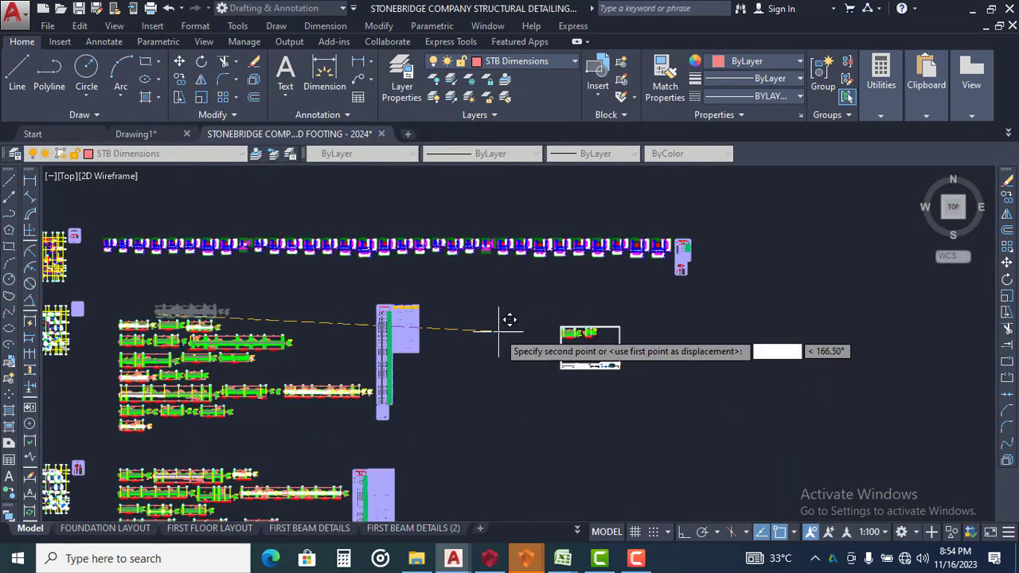
scroll(590, 354, up, 2)
scroll(611, 348, up, 8)
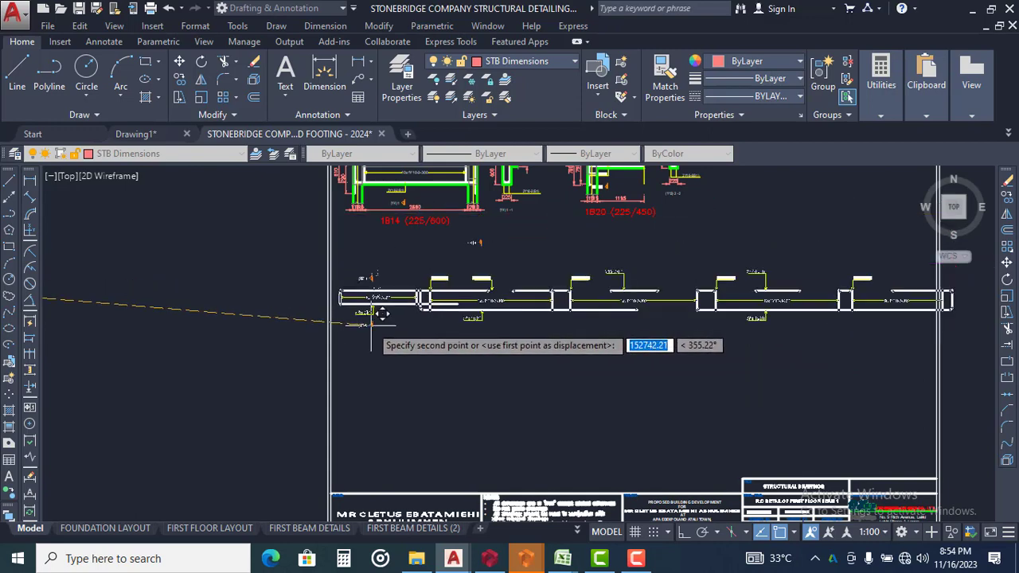
click(382, 315)
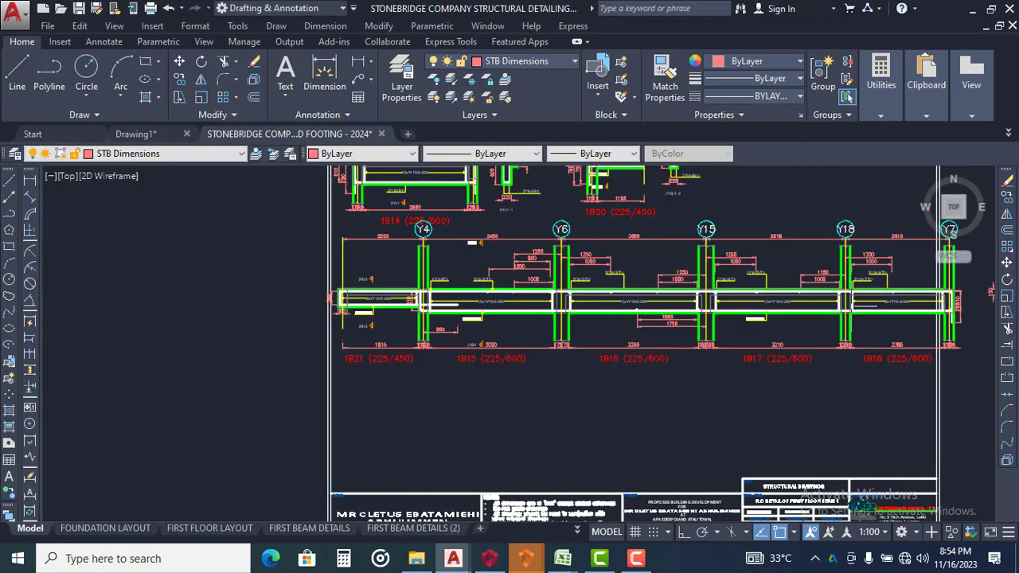
Check the extent of the continuous beam 1B21 to 1B18 and its cross-sections against the sheet's right border
middle_drag(822, 297, 596, 280)
middle_drag(684, 249, 676, 264)
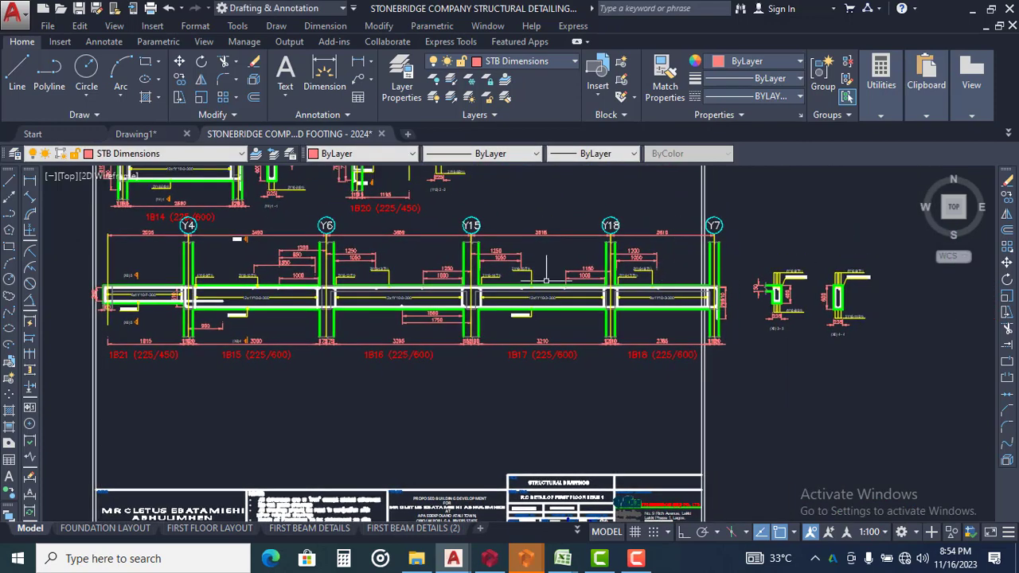
middle_drag(359, 272, 349, 292)
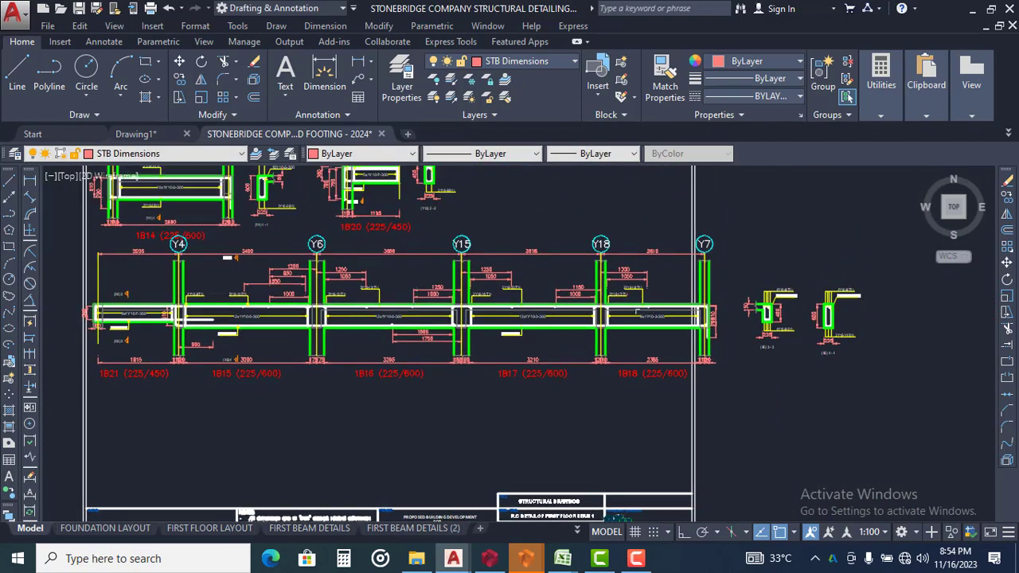
scroll(716, 325, up, 2)
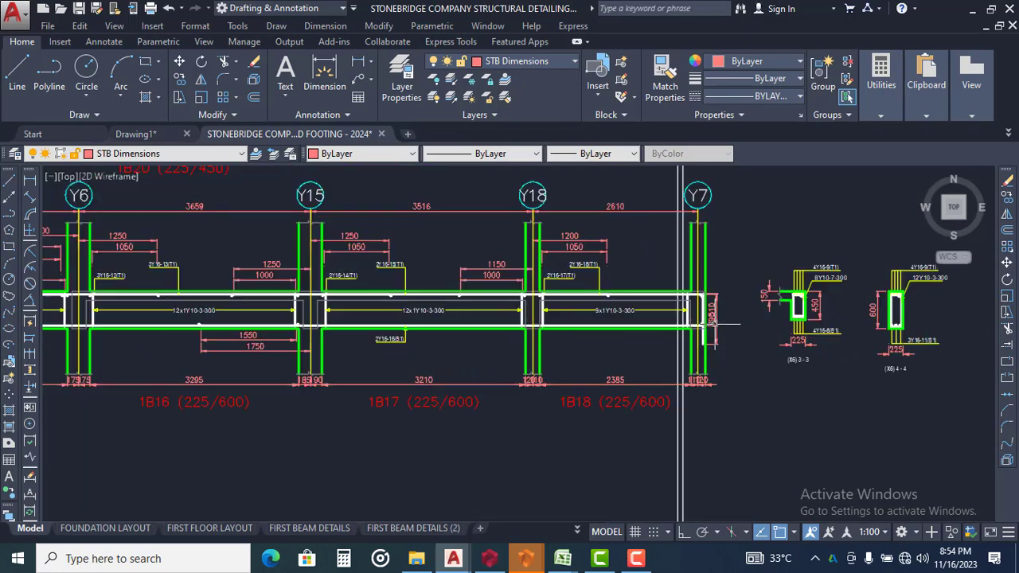
scroll(684, 318, down, 6)
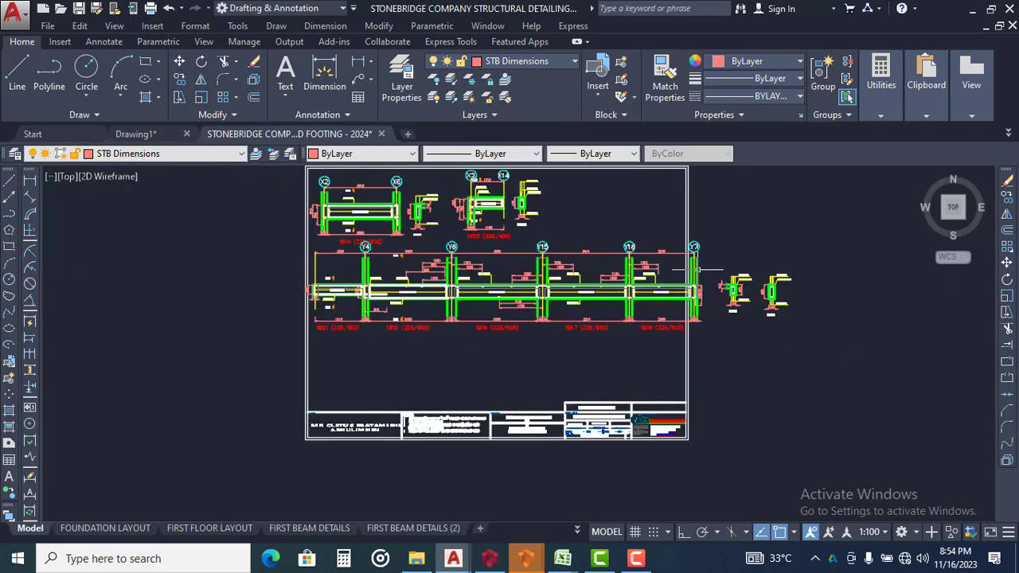
Examine spans 1B16 to 1B18 of the continuous beam in relation to the sheet border and title block
scroll(693, 339, up, 2)
click(720, 328)
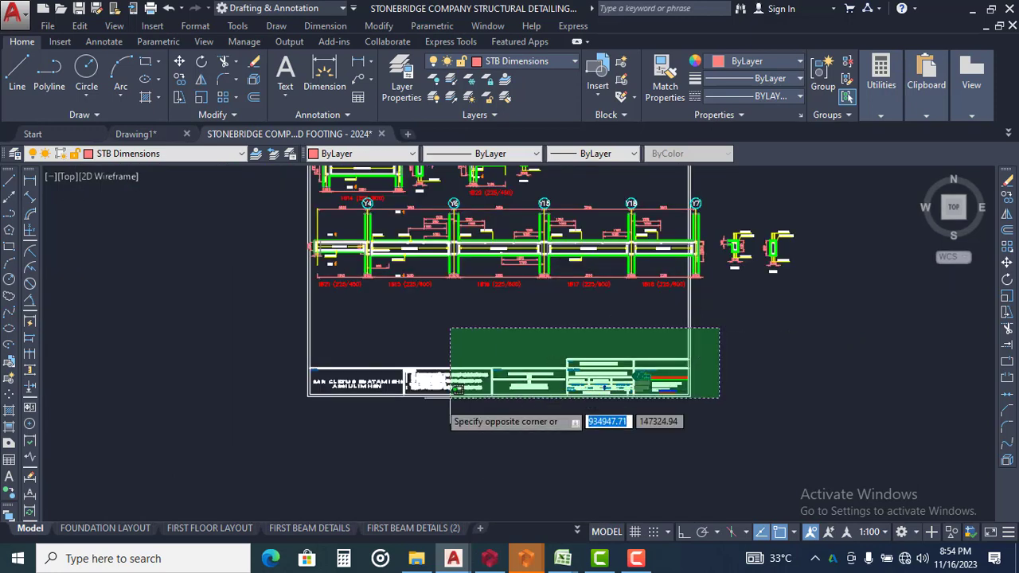
click(251, 424)
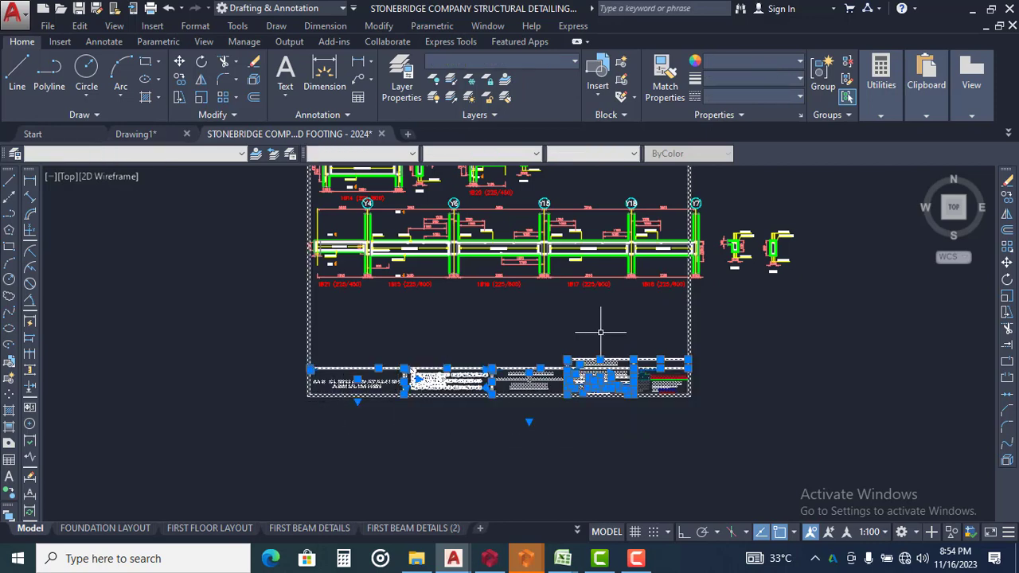
scroll(600, 332, up, 2)
scroll(524, 246, up, 3)
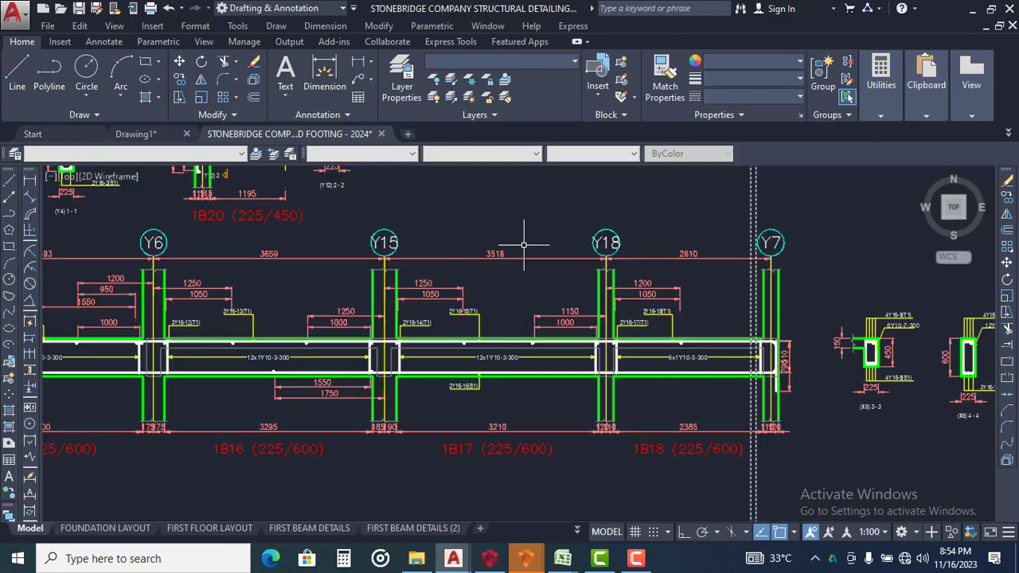
scroll(542, 315, down, 2)
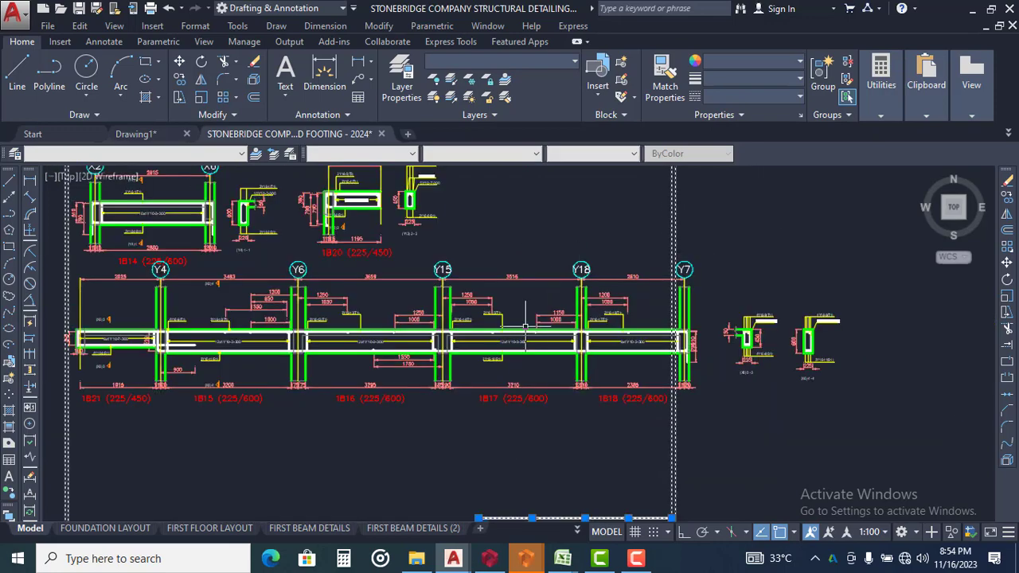
scroll(235, 422, down, 2)
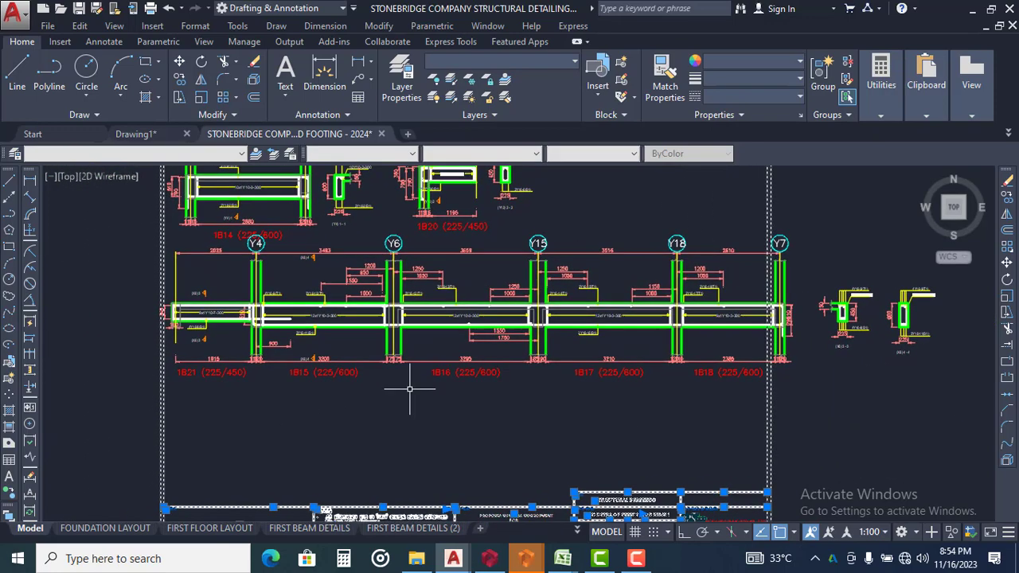
scroll(411, 391, down, 2)
key(Escape)
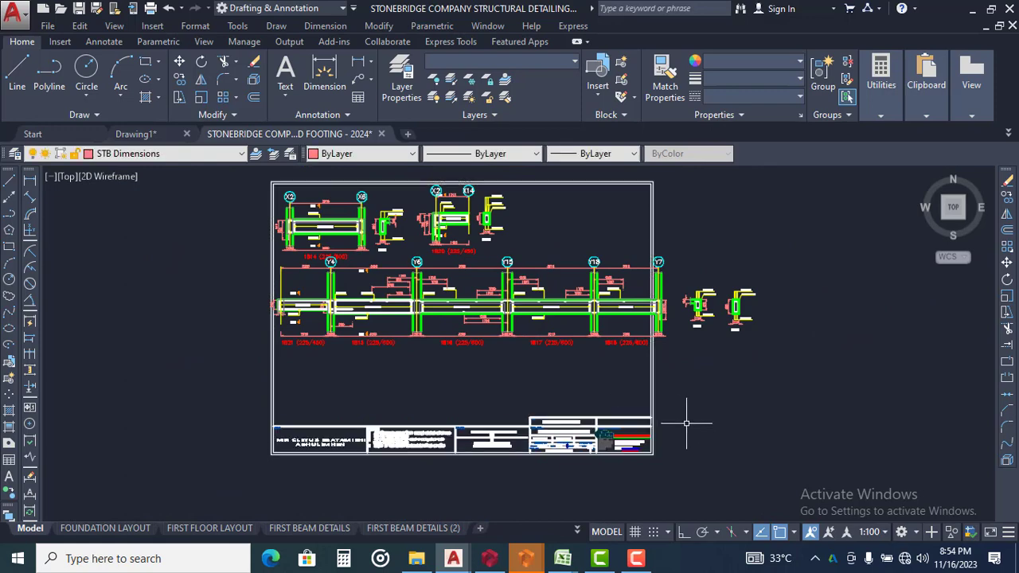
click(692, 409)
key(Escape)
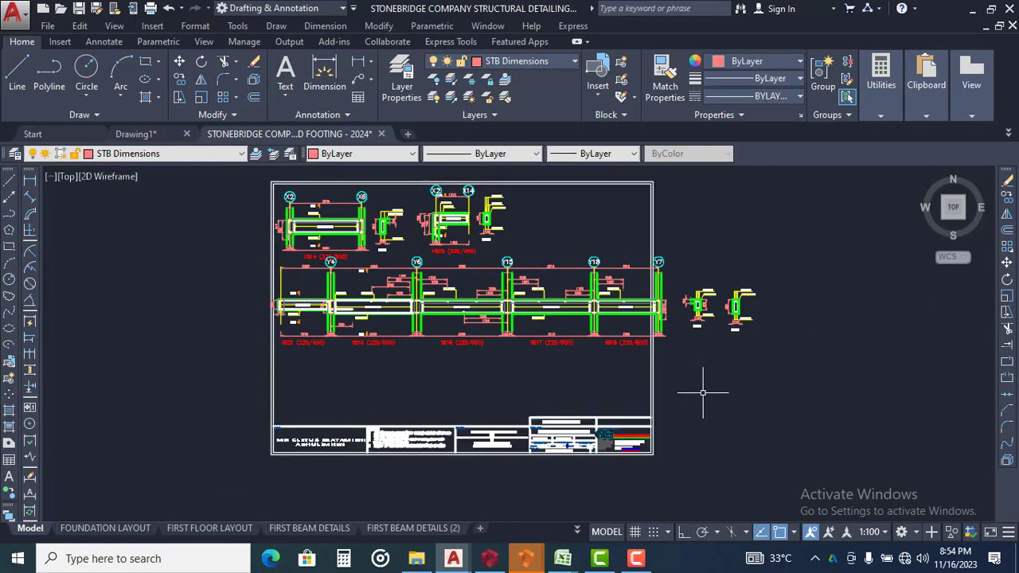
click(704, 392)
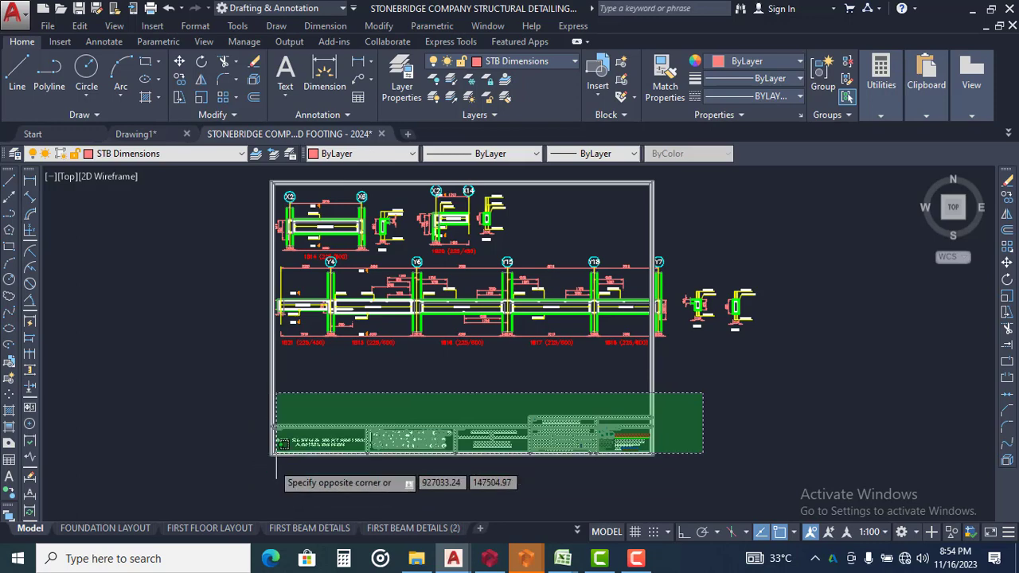
key(Escape)
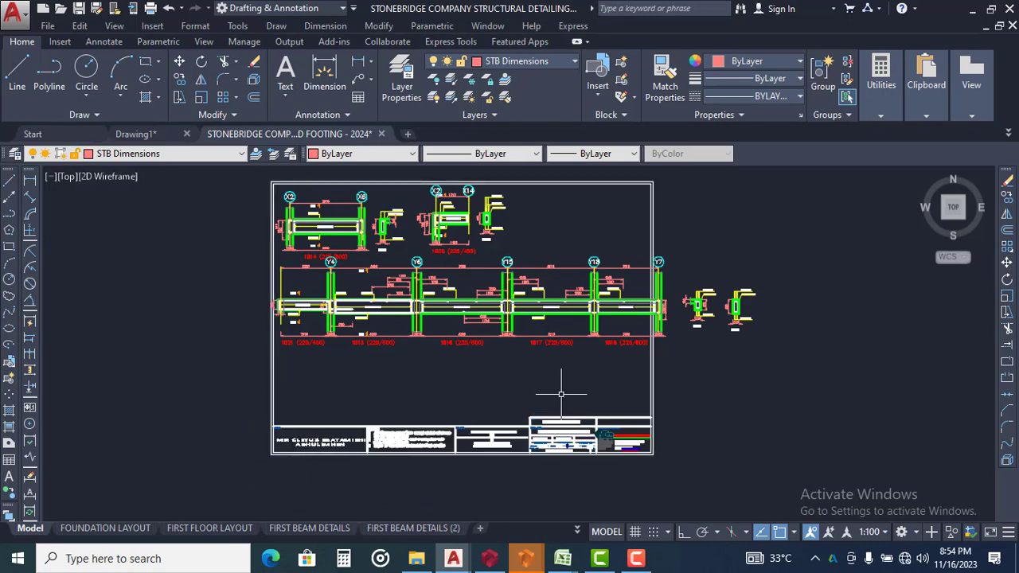
click(717, 381)
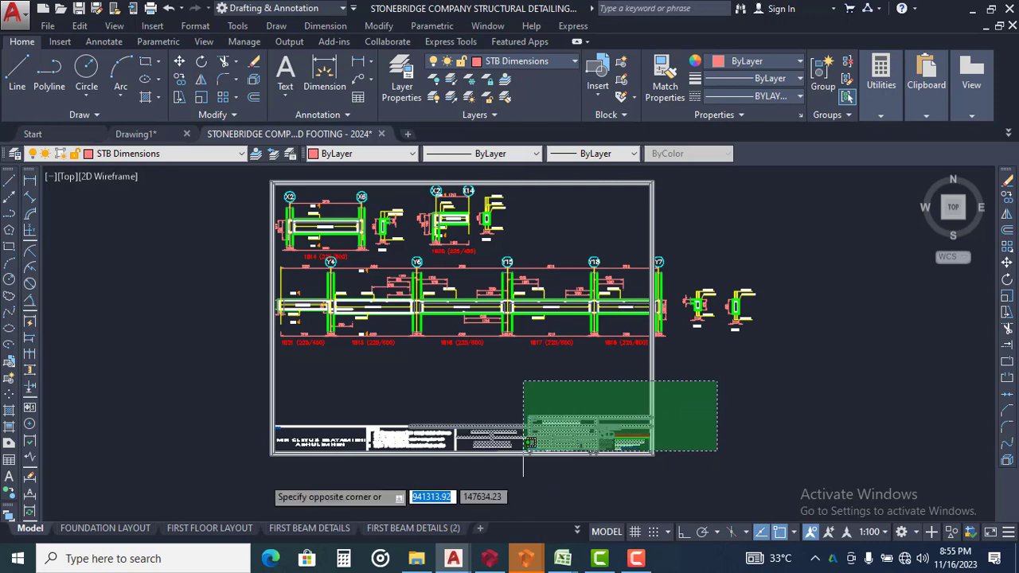
click(209, 483)
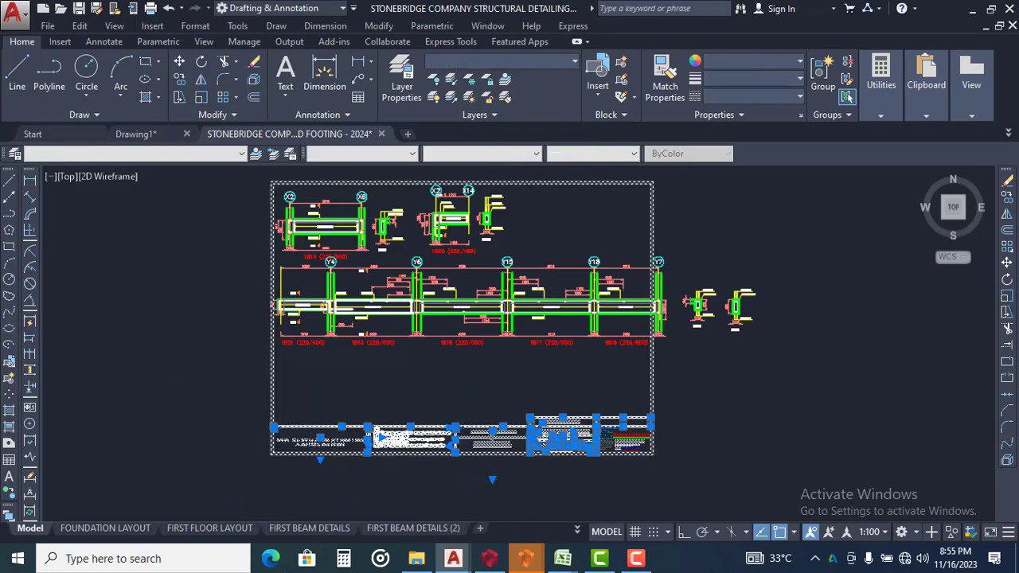
scroll(499, 486, up, 2)
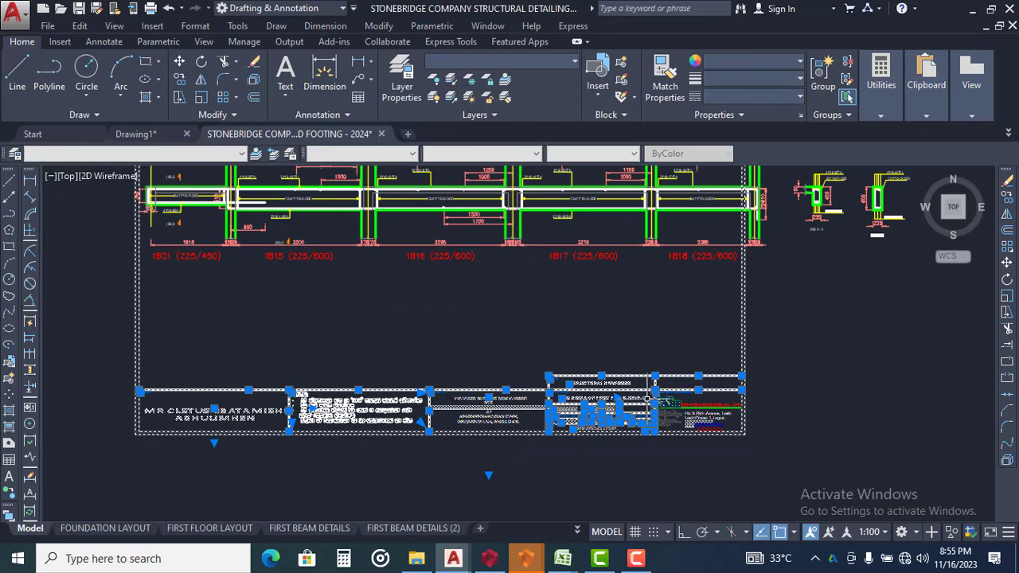
key(Escape)
Delete the company logo and contact details from the title block's consulting engineers cell
scroll(707, 386, up, 3)
click(711, 378)
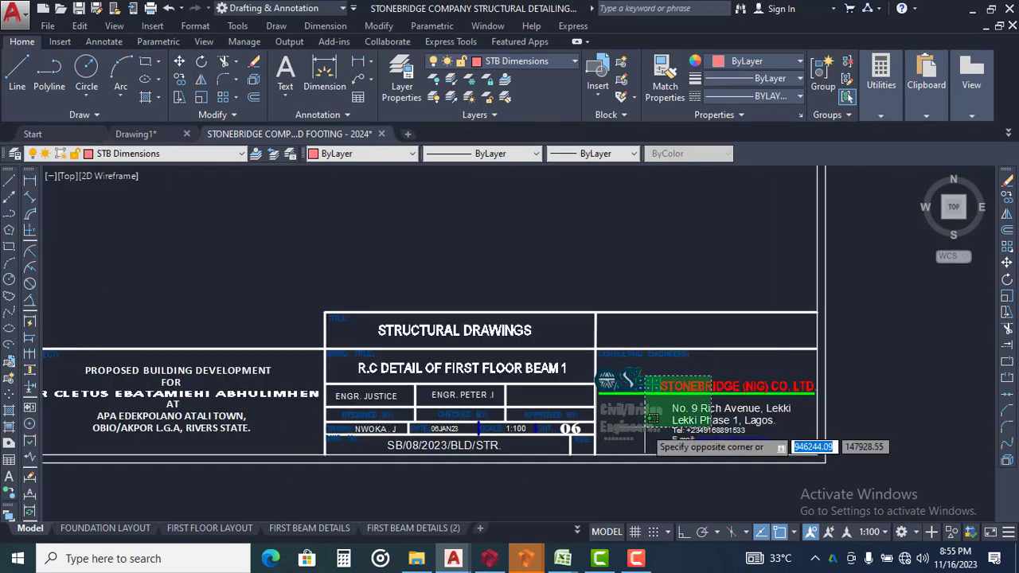
click(647, 408)
key(Return)
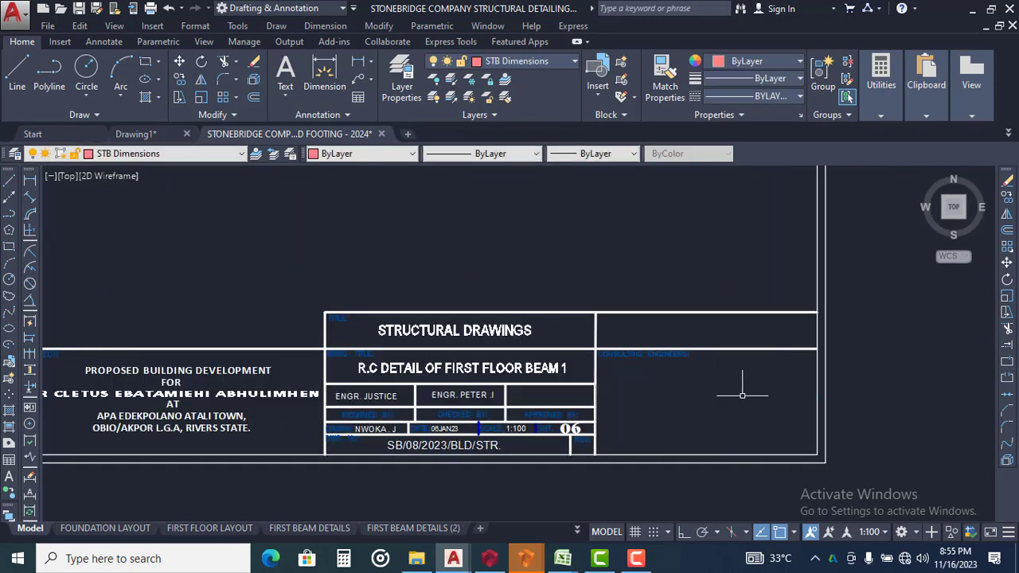
Delete the rest of the title block, including its notes and project text, leaving only the sheet's double border
scroll(557, 368, up, 5)
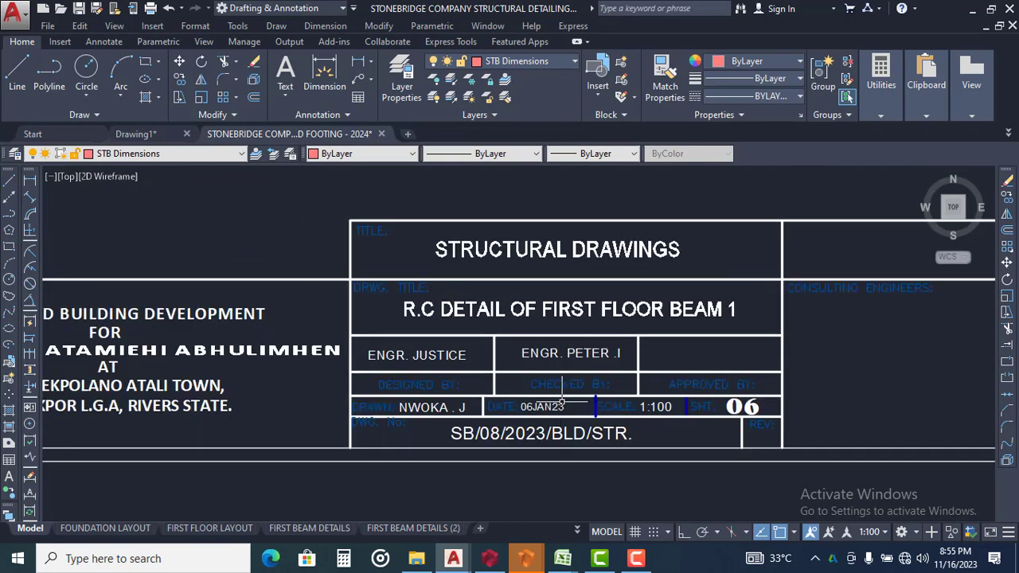
scroll(641, 368, down, 2)
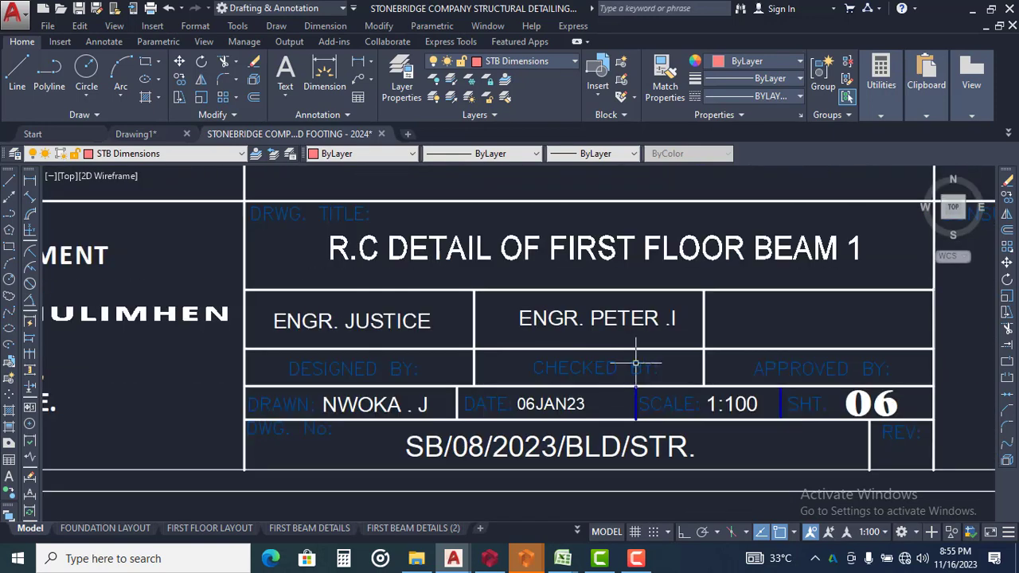
scroll(642, 367, down, 5)
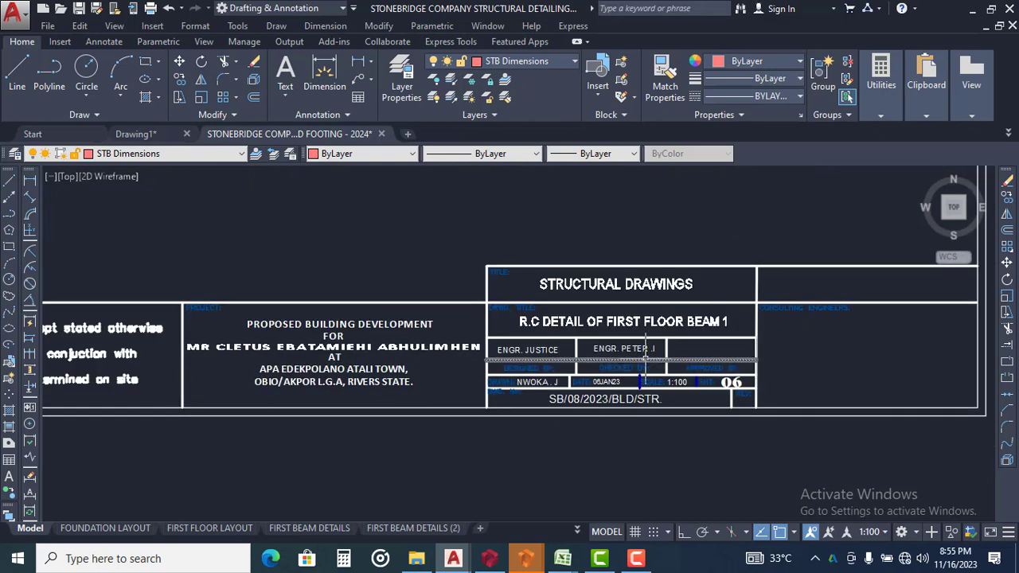
scroll(642, 357, down, 3)
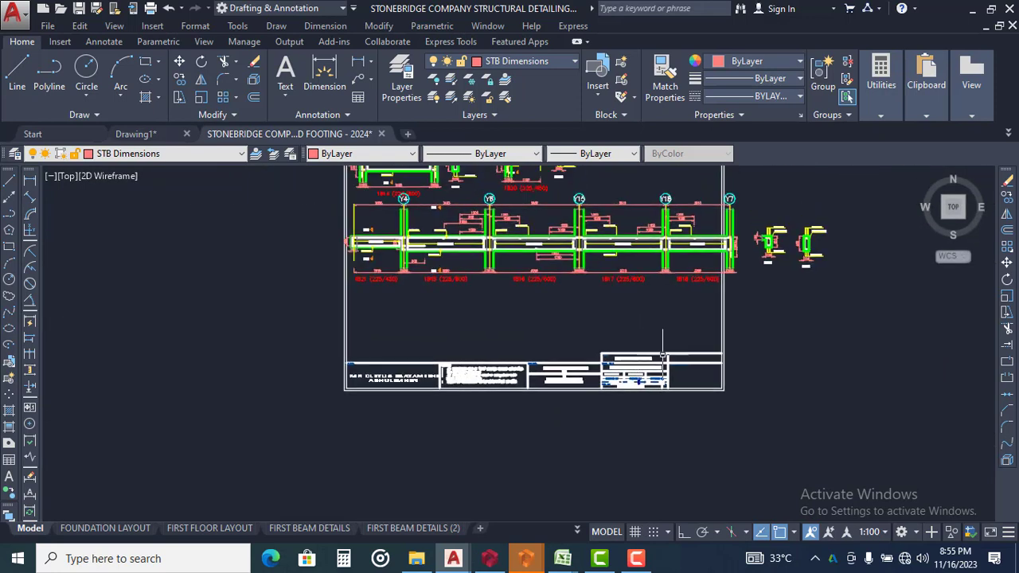
click(306, 313)
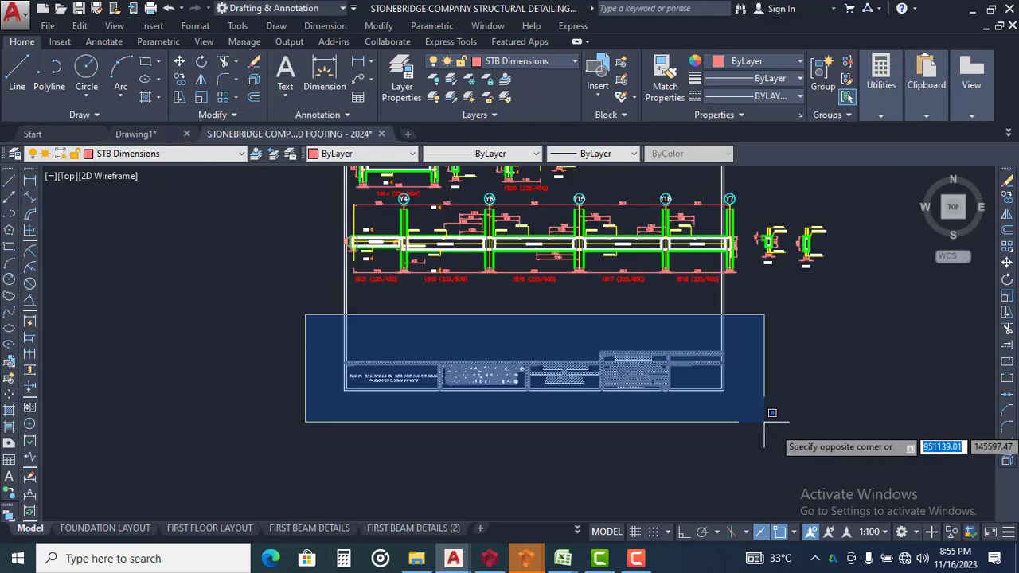
click(790, 427)
key(Delete)
click(722, 357)
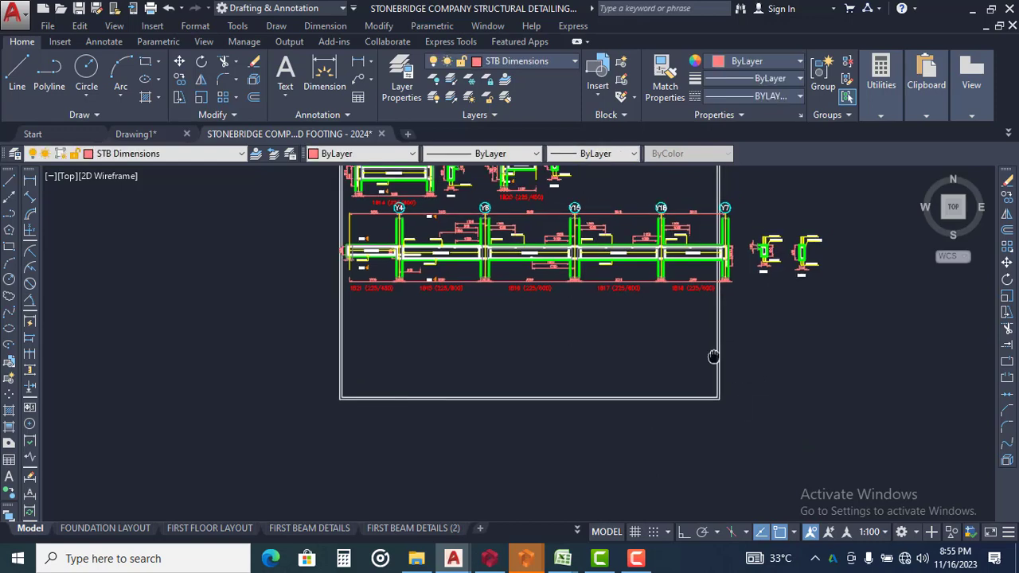
middle_drag(721, 358, 704, 411)
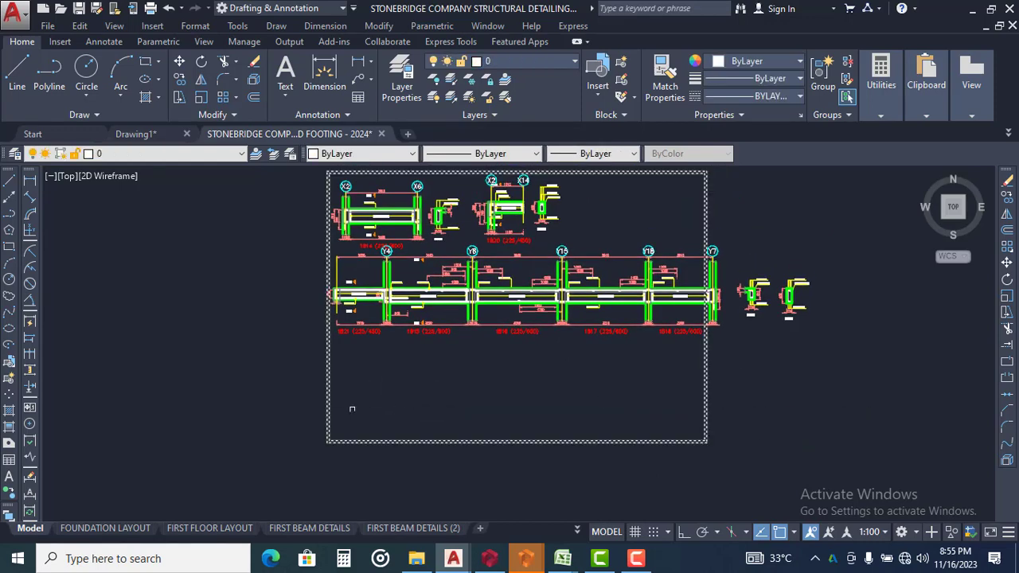
click(705, 394)
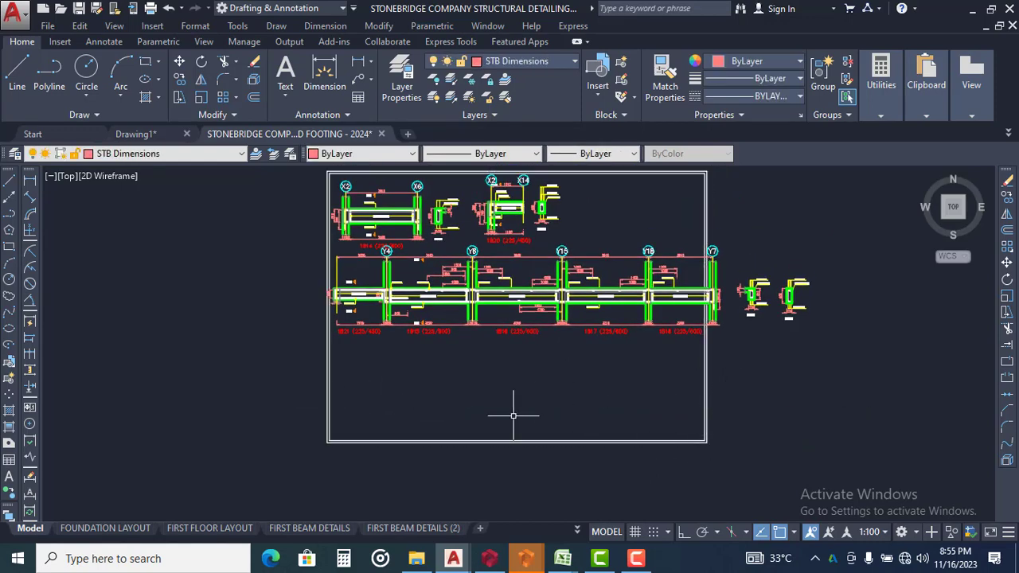
Undo the deletions of the title block and the company logo
key(ctrl+z)
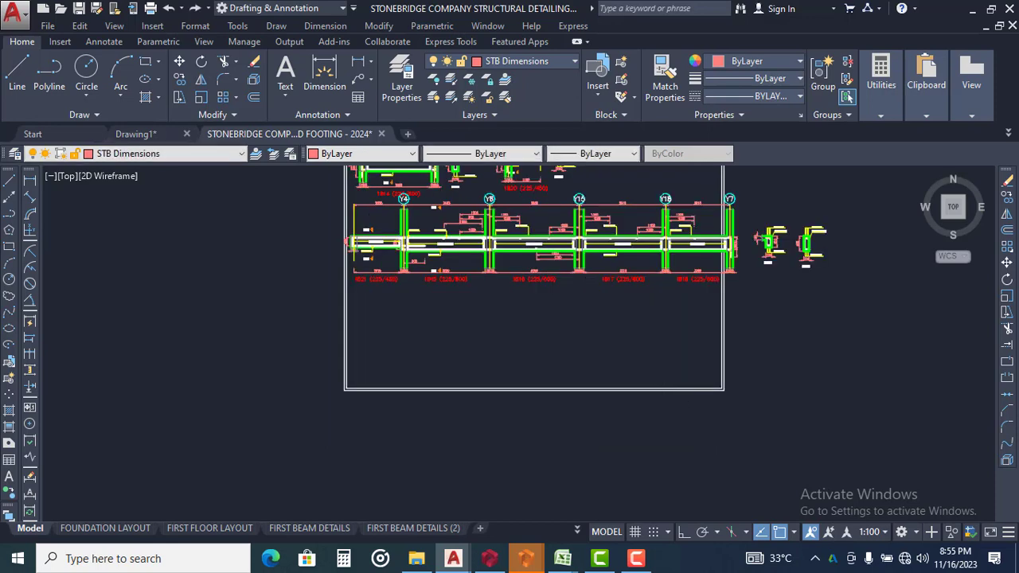
key(ctrl+z)
scroll(662, 409, up, 3)
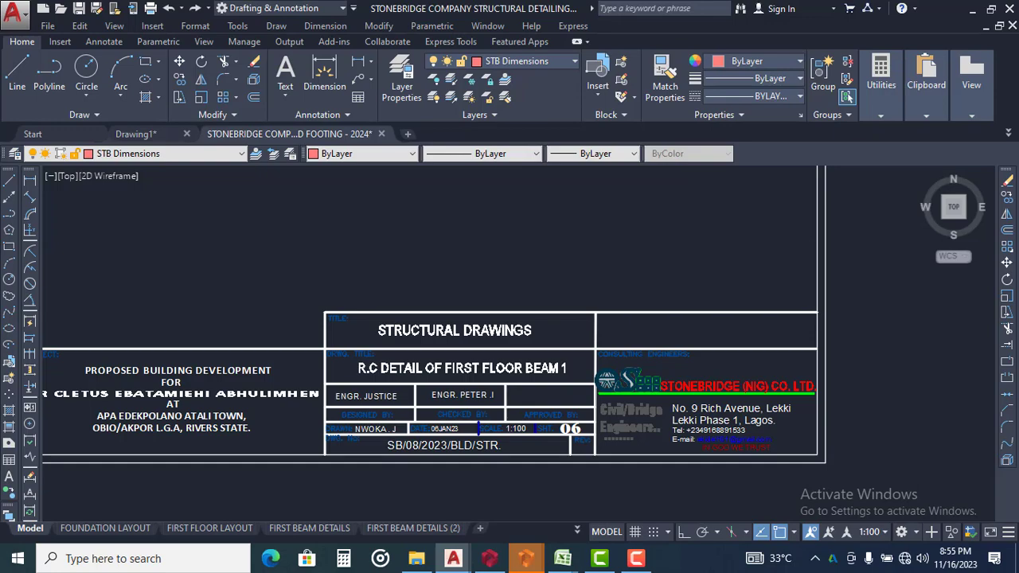
Check span 1B18, grid Y7 and the two cross-sections against the sheet's right border
scroll(837, 303, down, 3)
middle_drag(608, 203, 607, 294)
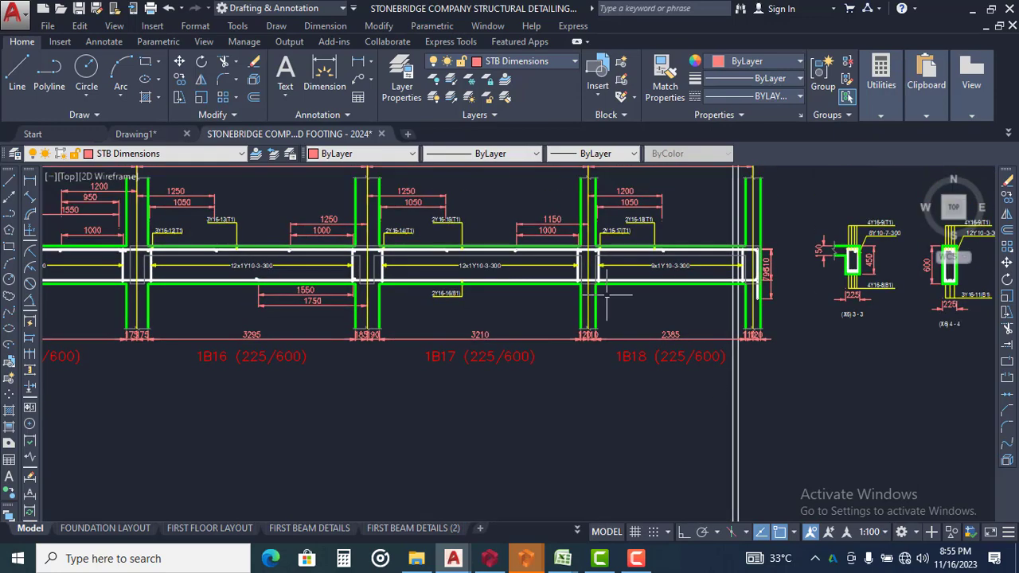
middle_drag(604, 259, 647, 303)
scroll(752, 278, down, 2)
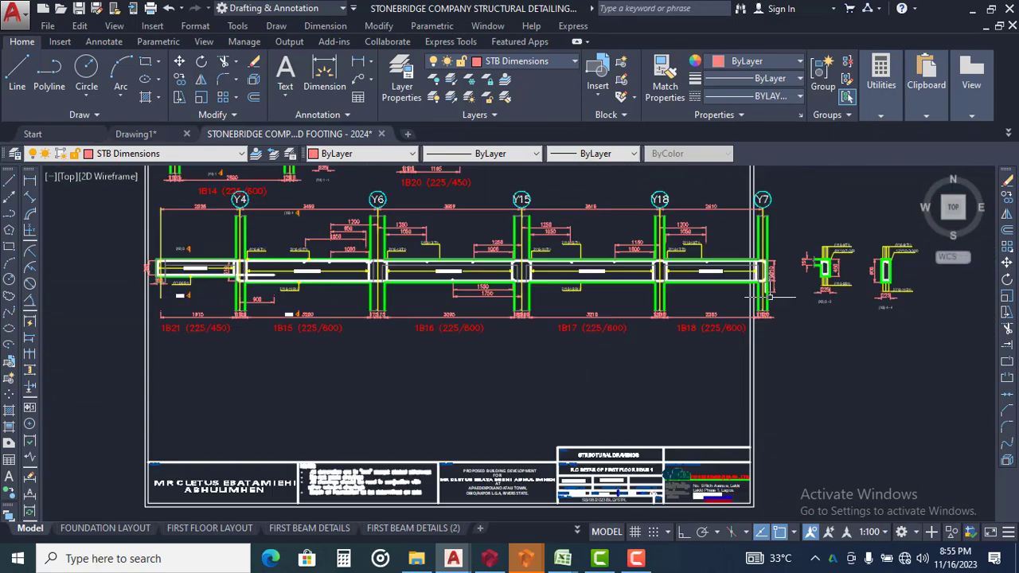
click(773, 365)
click(679, 414)
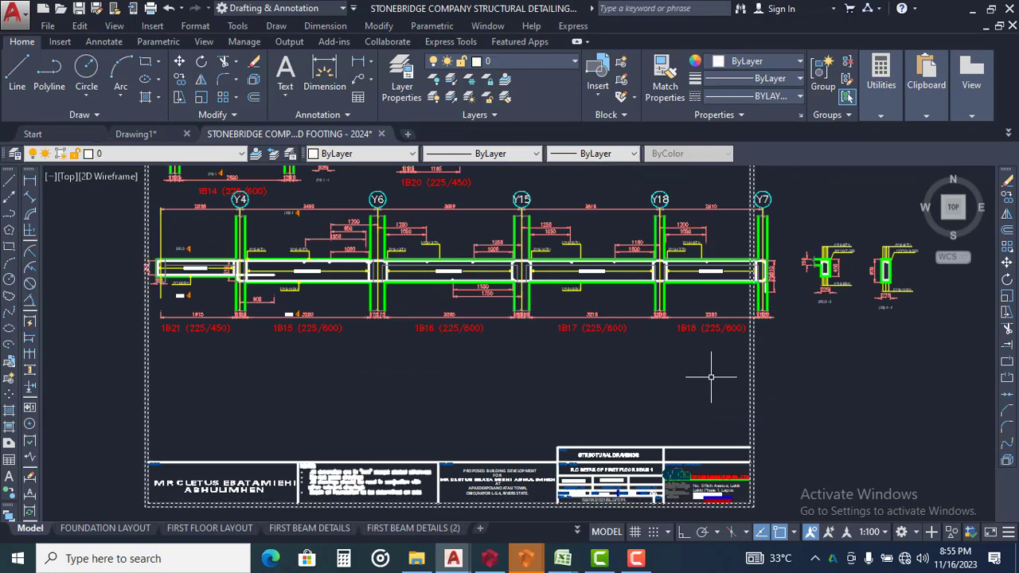
key(Escape)
middle_drag(691, 278, 678, 338)
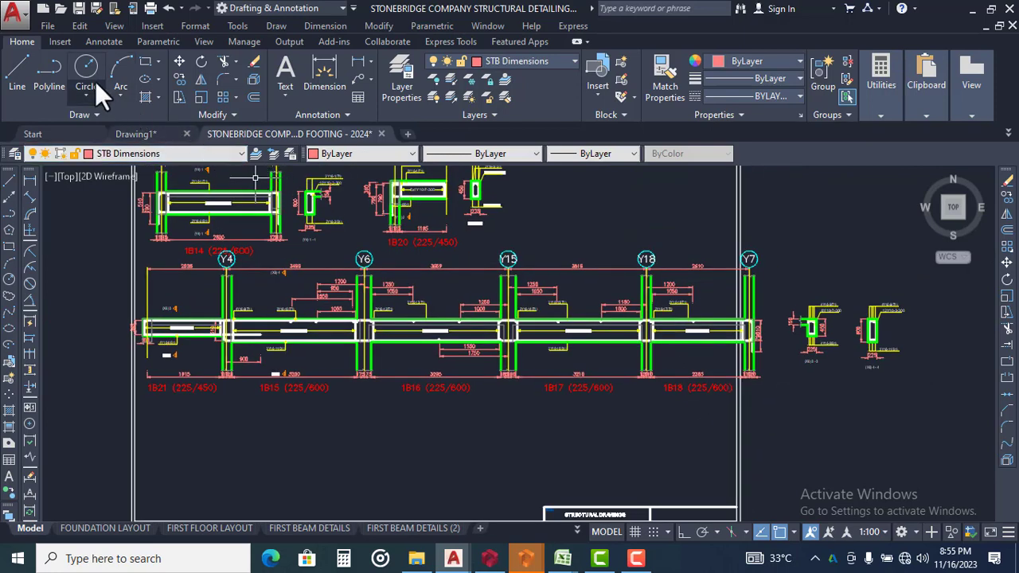
Turn on Ortho mode and try to draw a vertical line down through span 1B17 between grids Y15 and Y18
key(Return)
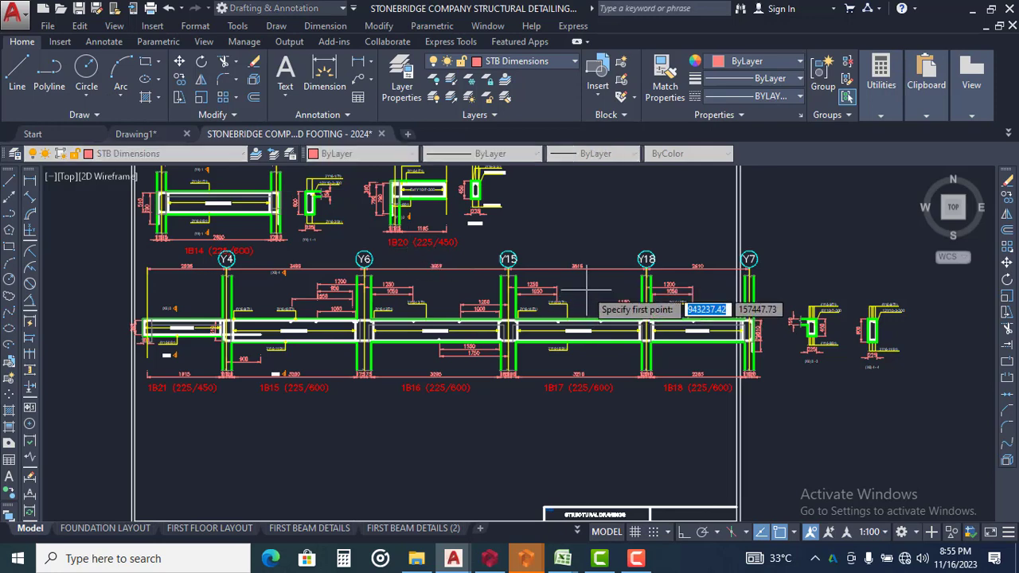
scroll(587, 290, up, 4)
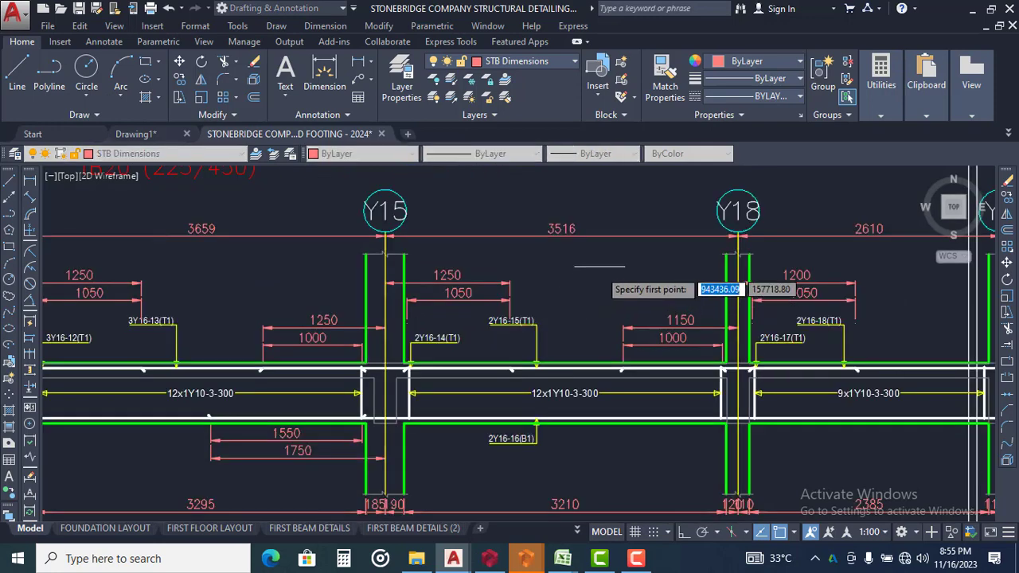
click(618, 215)
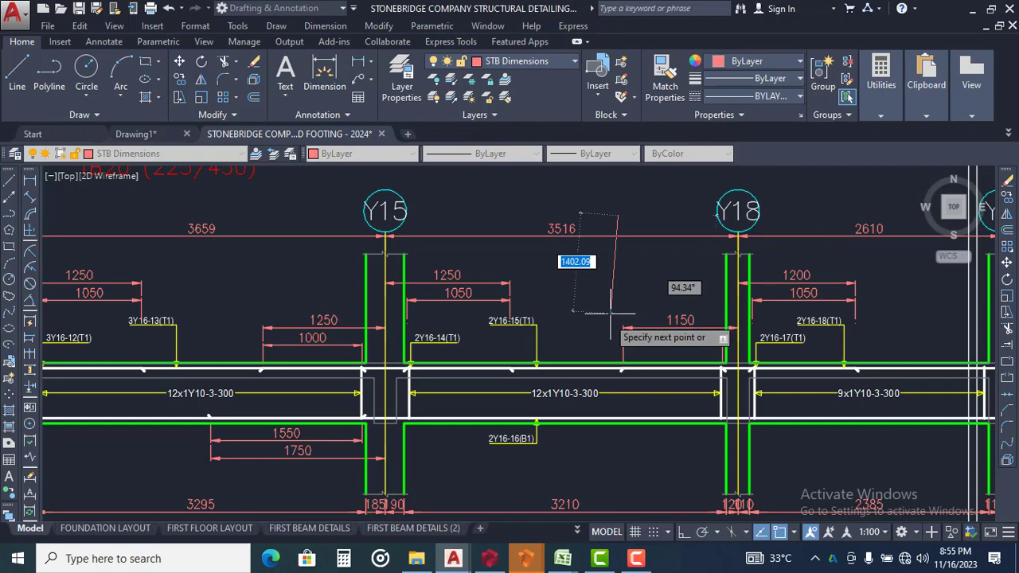
click(685, 534)
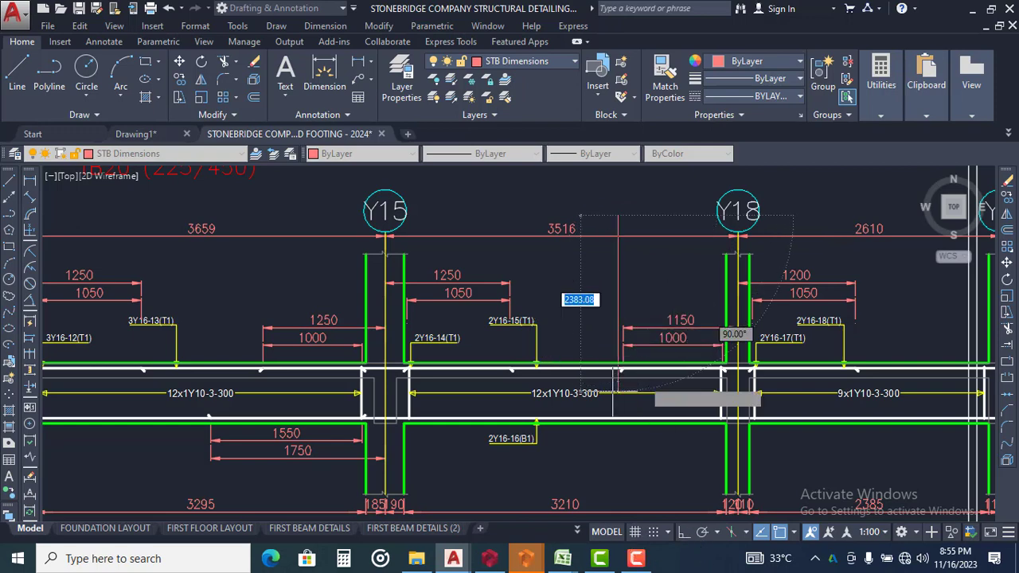
scroll(644, 383, up, 3)
scroll(599, 405, up, 1)
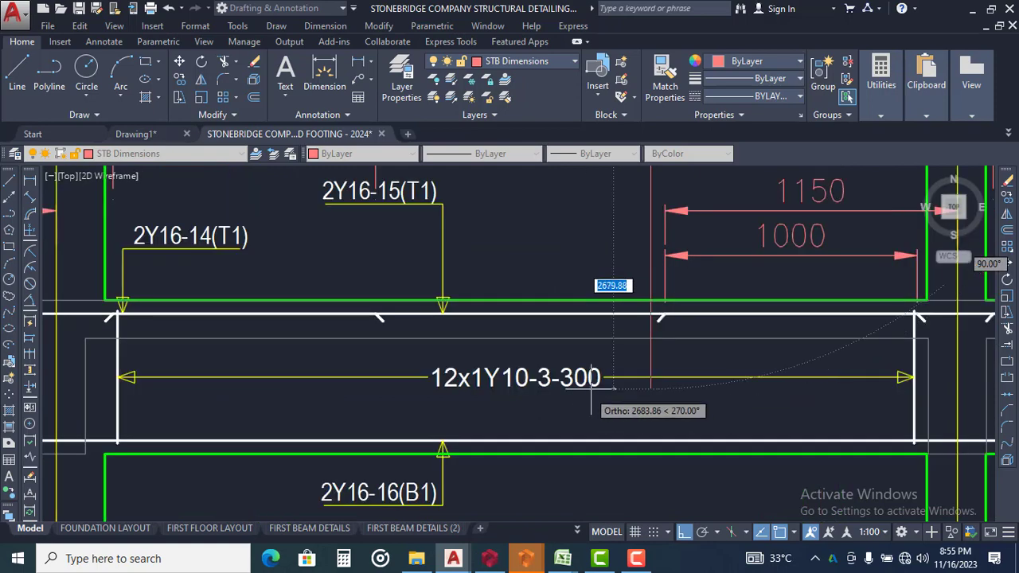
key(Escape)
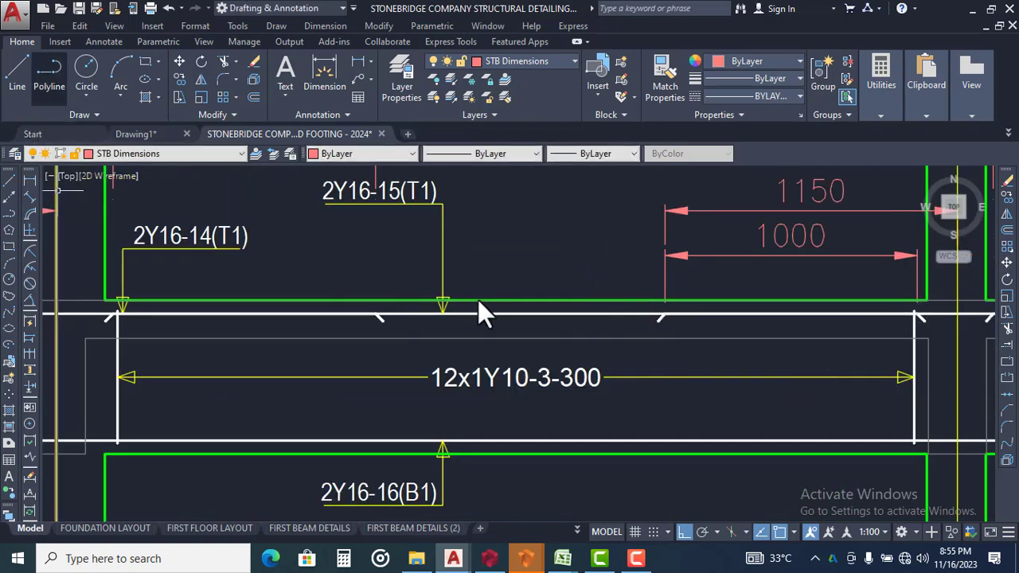
Begin a polyline above span 1B17 between grids Y15 and Y18, running about 2730 units vertically down to just below the 12x1Y10-3-300 label
key(Return)
scroll(574, 305, down, 4)
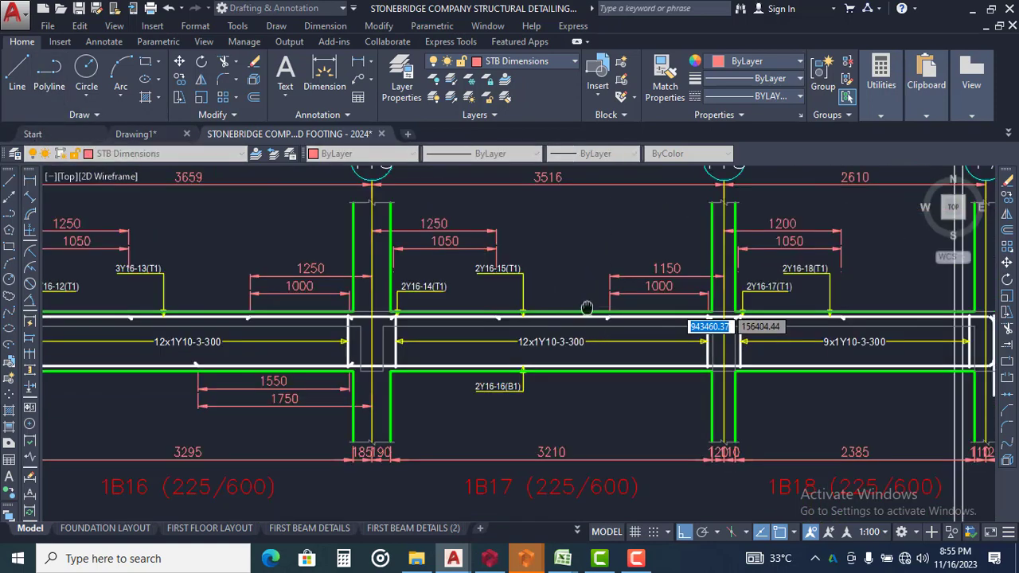
click(583, 188)
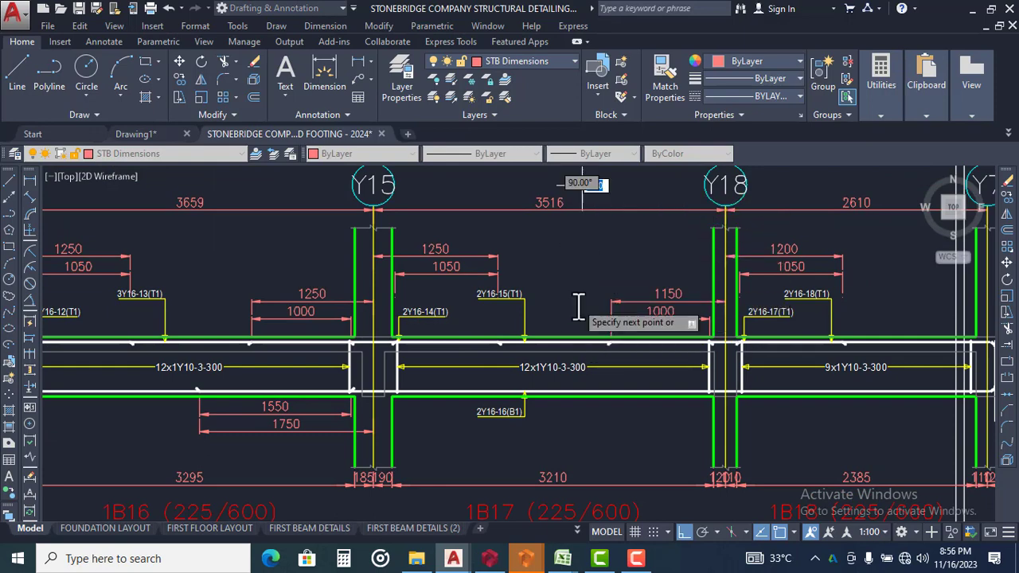
scroll(579, 294, up, 2)
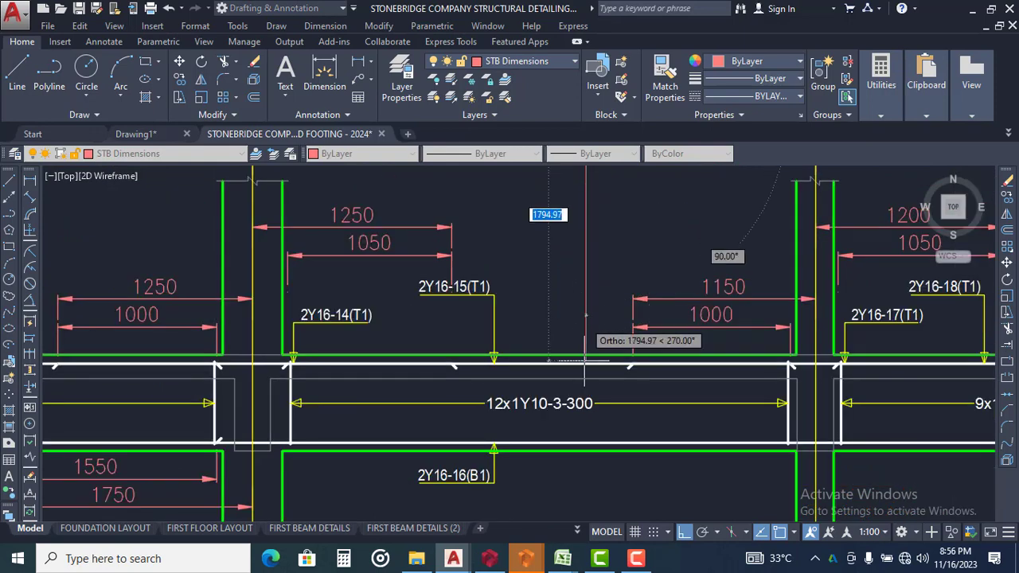
scroll(585, 362, up, 2)
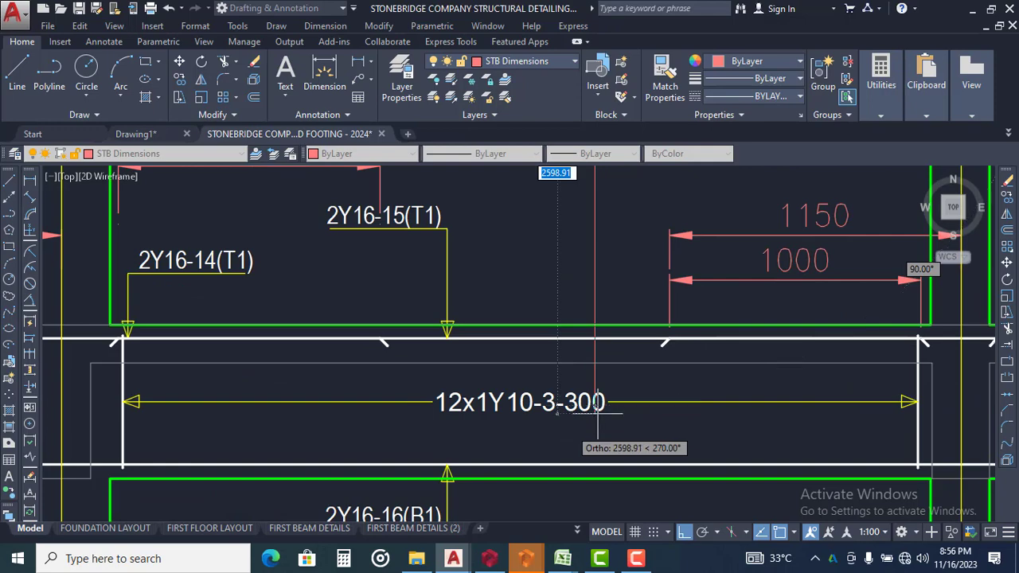
scroll(590, 415, up, 2)
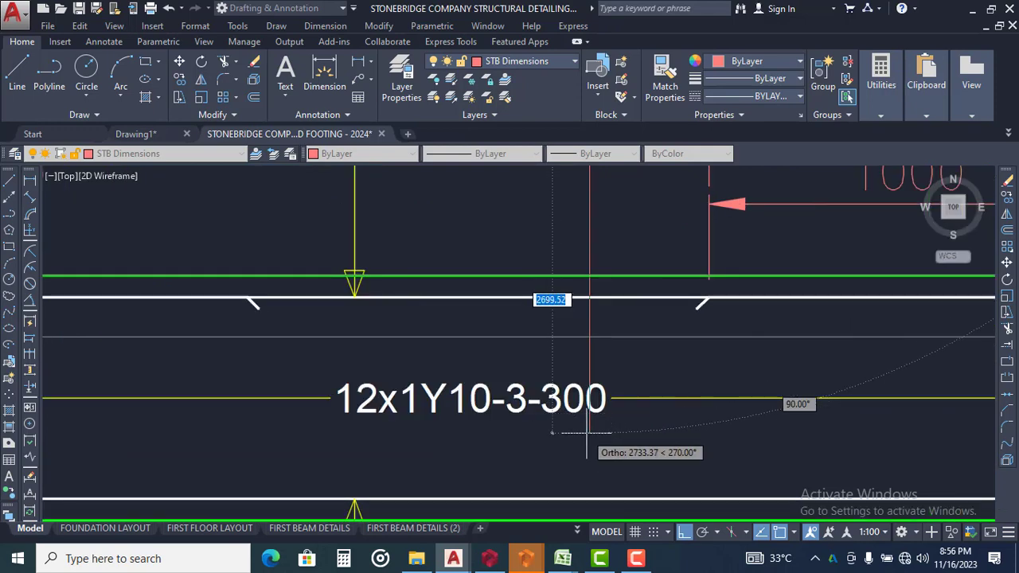
key(Escape)
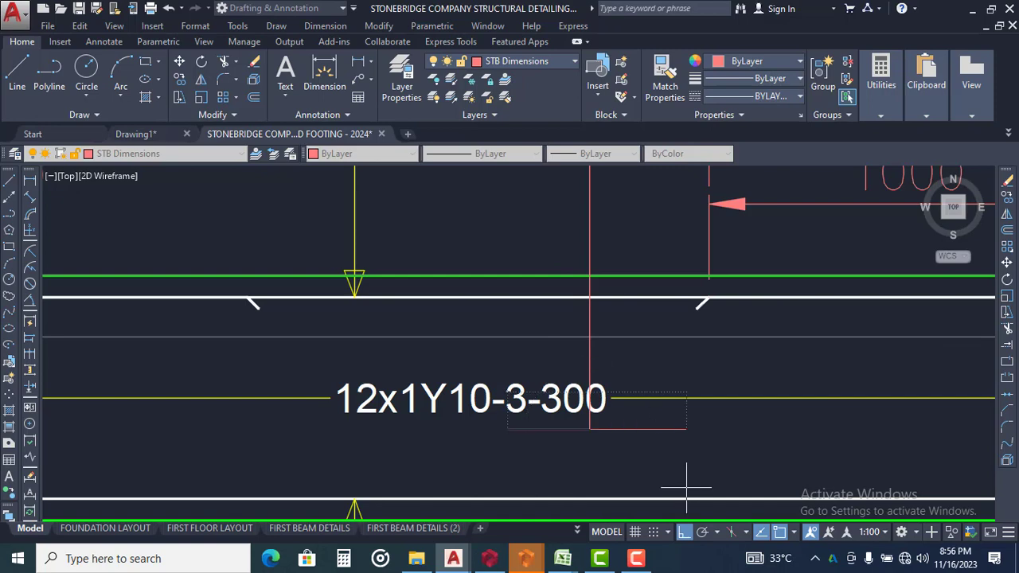
Complete the break line with a zigzag inside the beam depth, its diagonal drawn without Ortho, and a vertical tail below beam 1B17
click(684, 533)
middle_drag(584, 299, 510, 113)
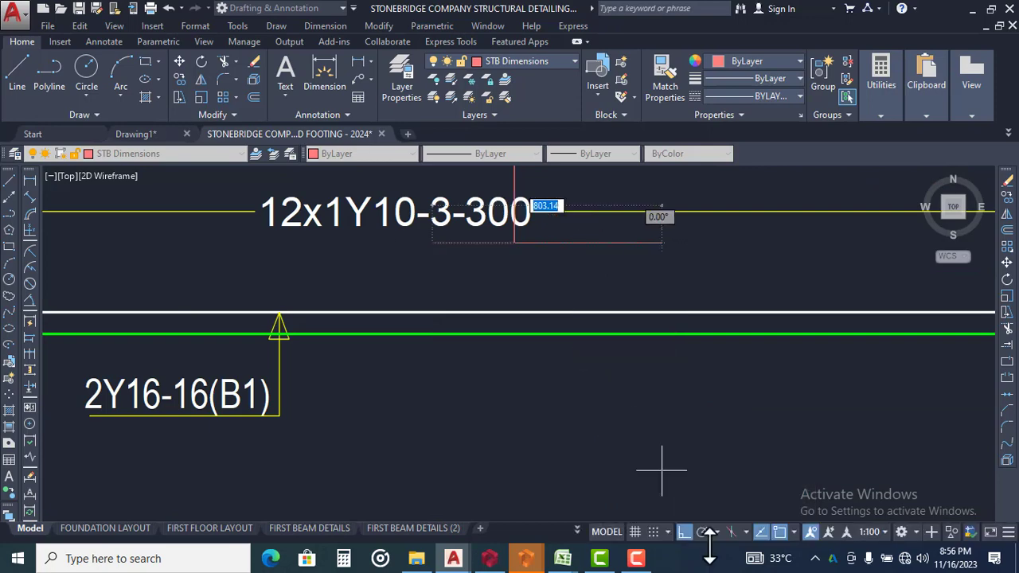
click(687, 536)
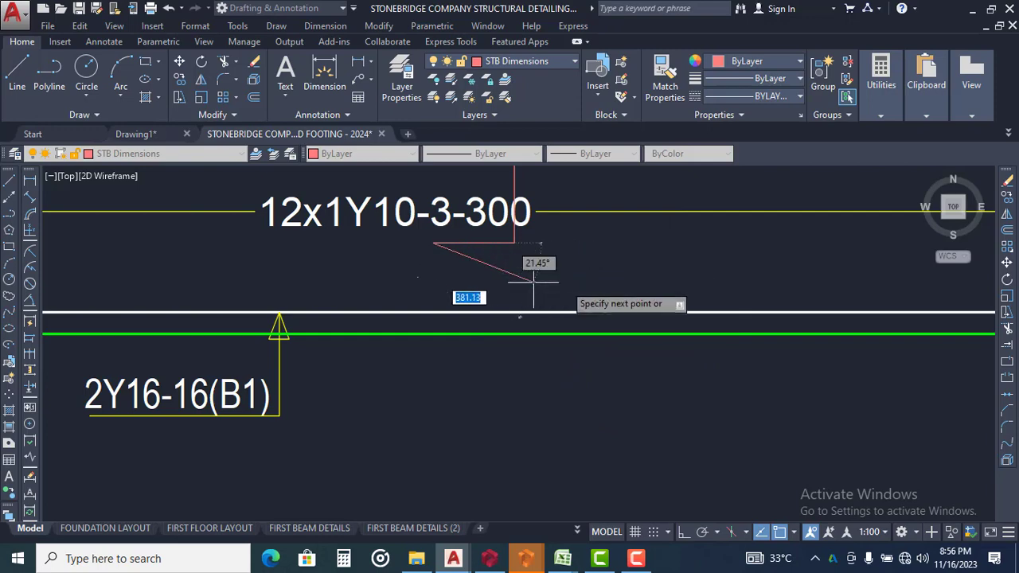
click(578, 277)
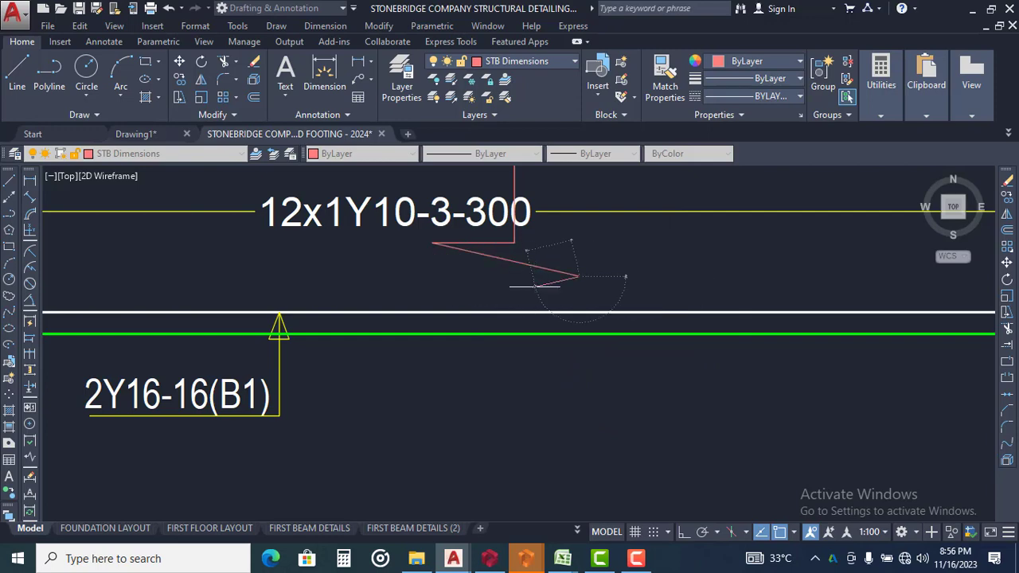
click(683, 532)
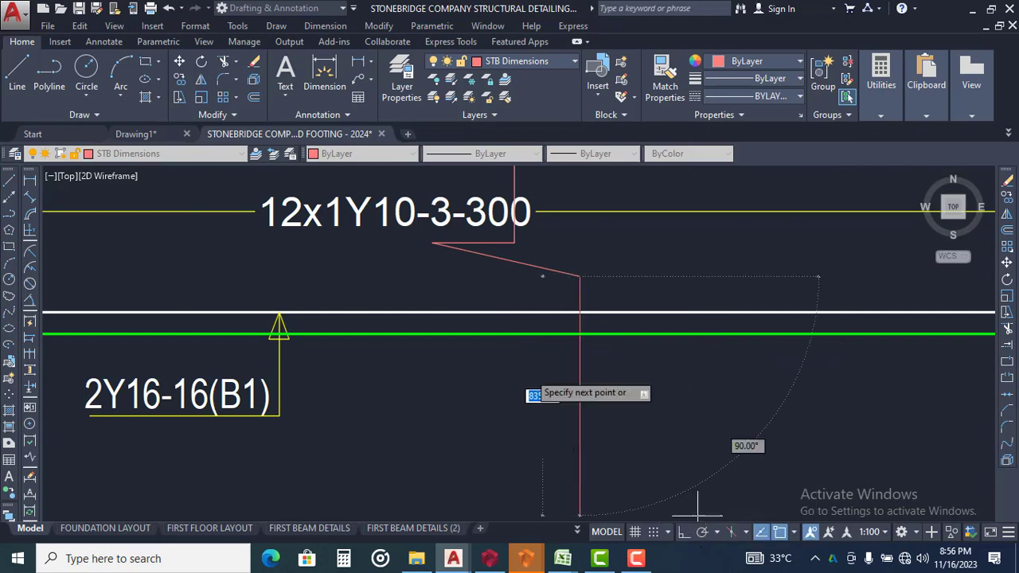
click(503, 286)
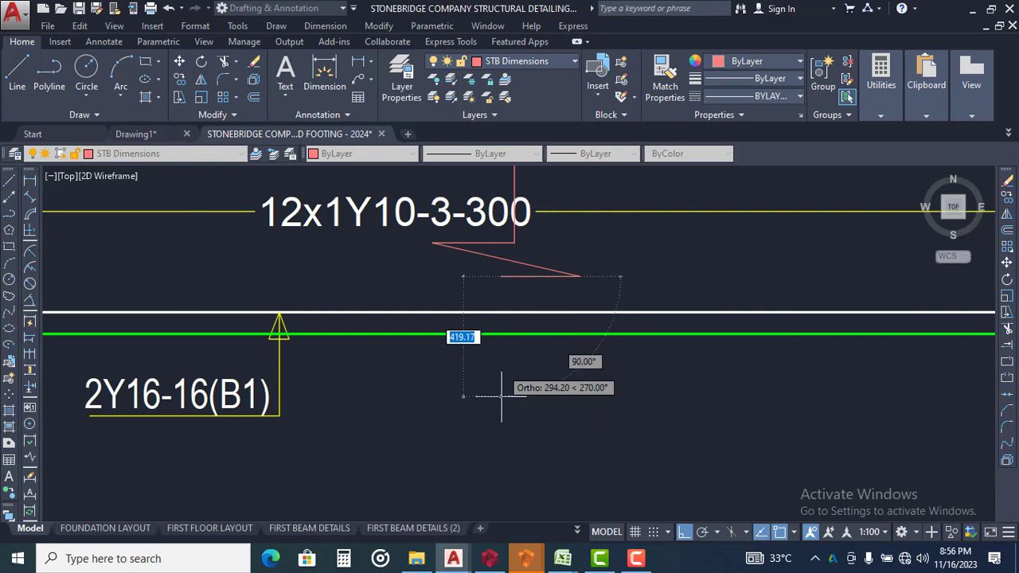
scroll(489, 430, down, 2)
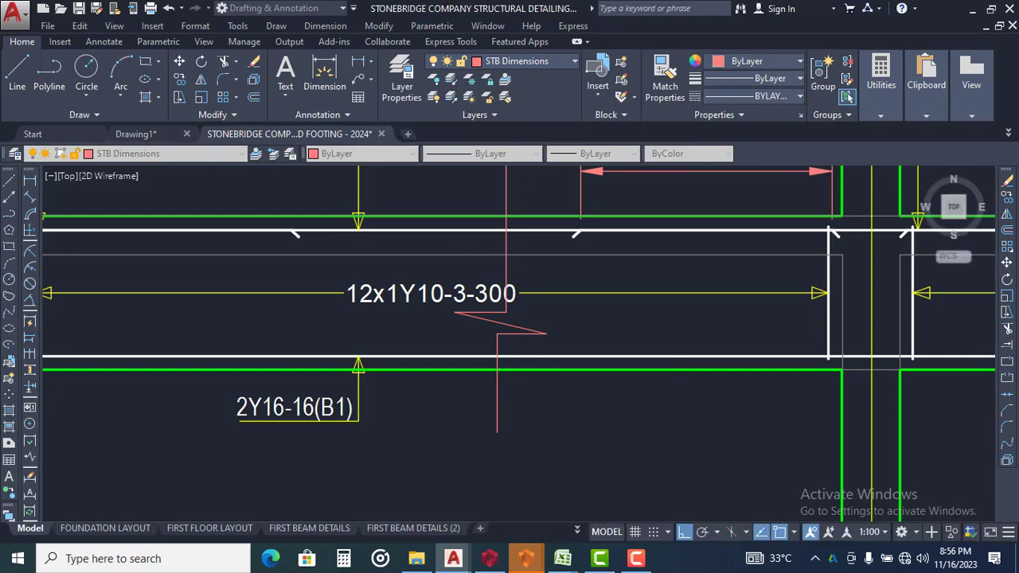
scroll(461, 261, down, 2)
Move the break line horizontally about 300 units towards grid Y15 within span 1B17
mouse_move(484, 235)
middle_down()
mouse_move(509, 271)
mouse_move(491, 270)
middle_up()
click(484, 227)
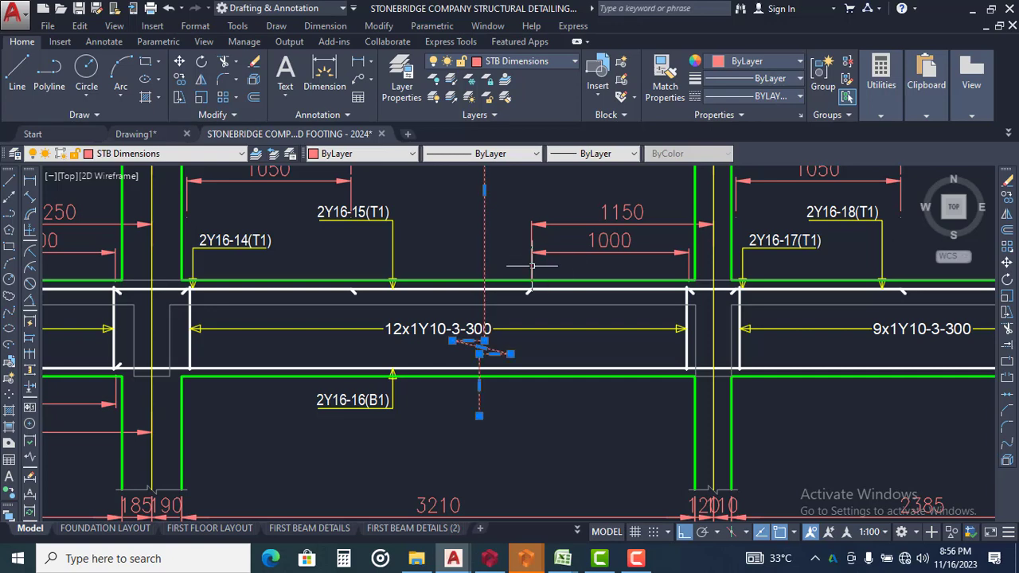
key(Return)
scroll(496, 358, down, 4)
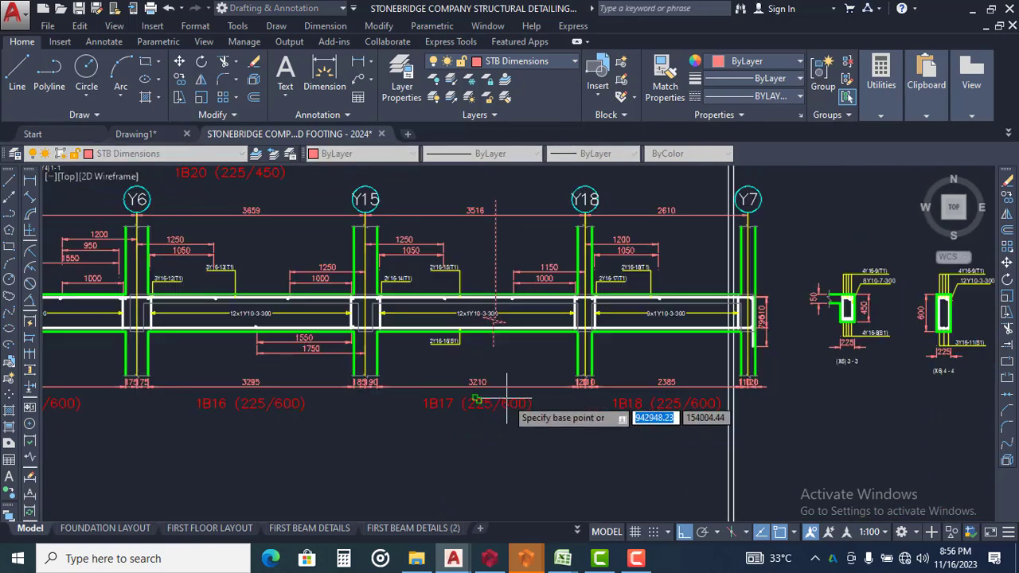
scroll(509, 398, up, 2)
click(544, 433)
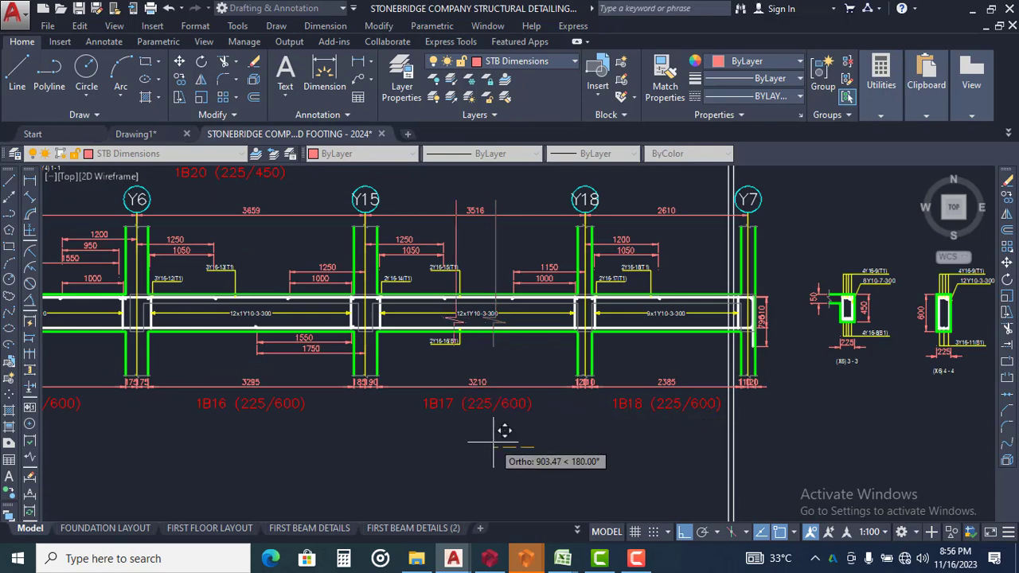
scroll(524, 438, up, 2)
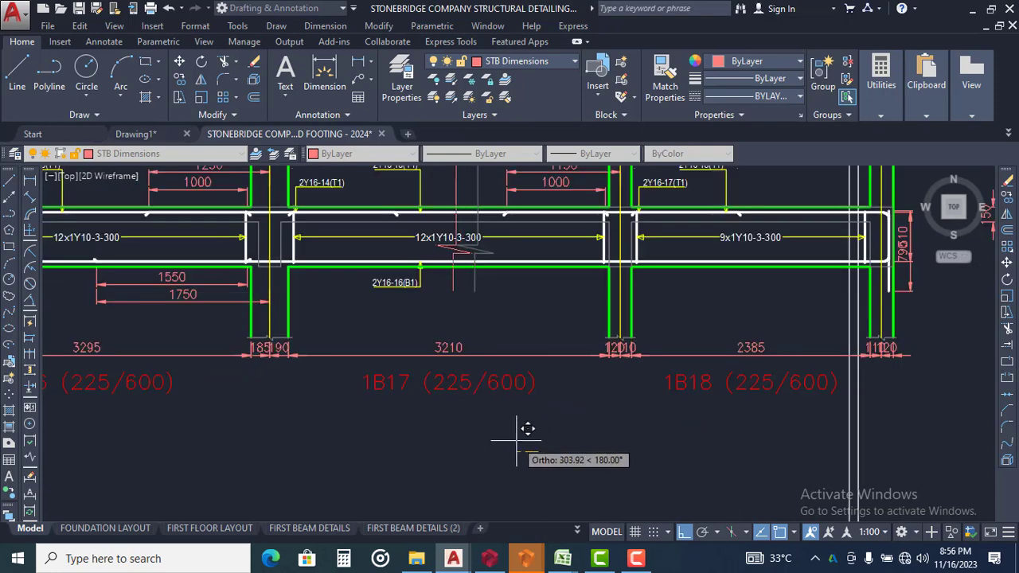
click(514, 440)
Copy the break line horizontally a short distance towards grid Y18 to form a pair of parallel break lines
middle_drag(496, 229, 493, 330)
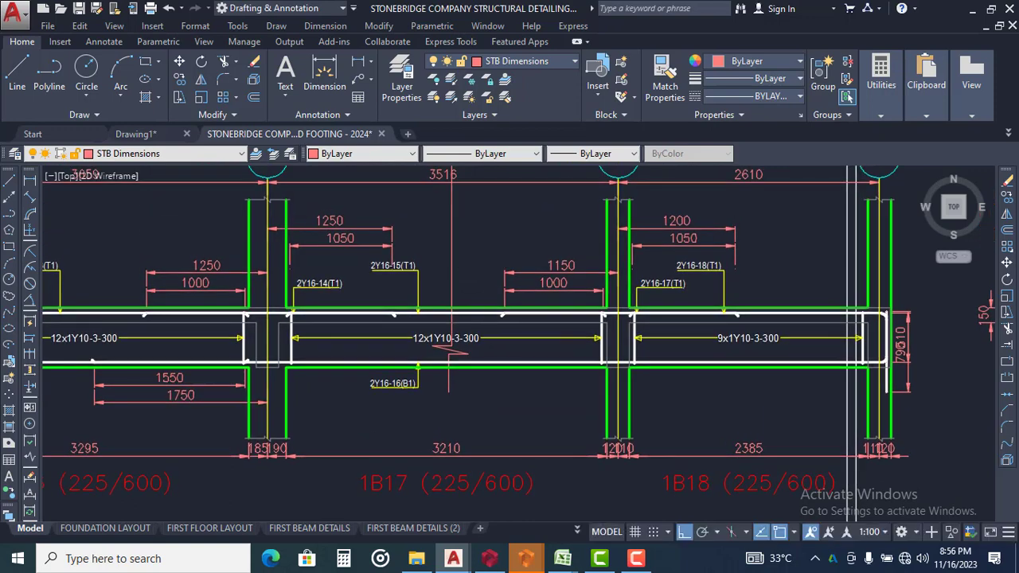
key(Return)
click(481, 220)
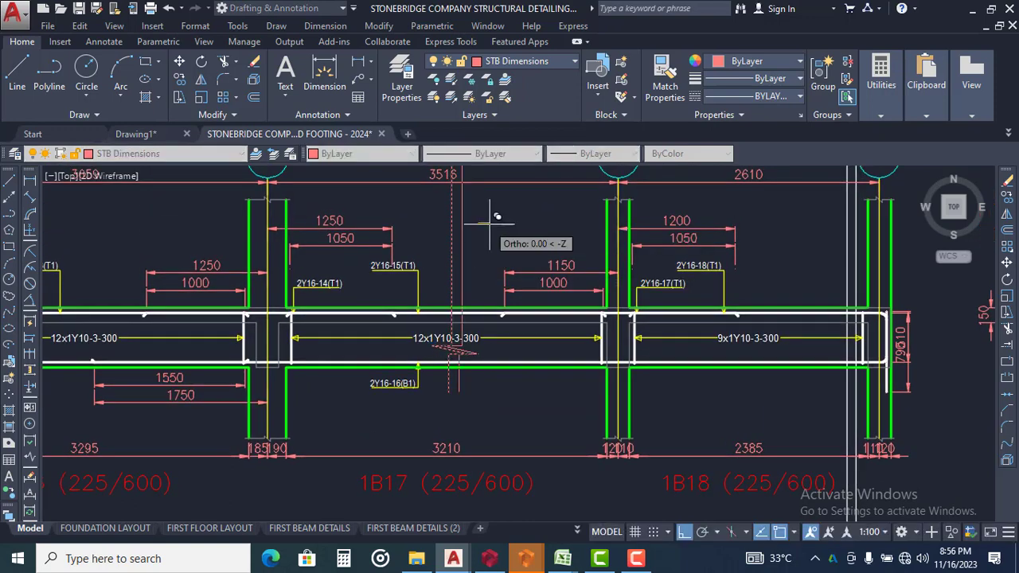
middle_drag(498, 221, 539, 293)
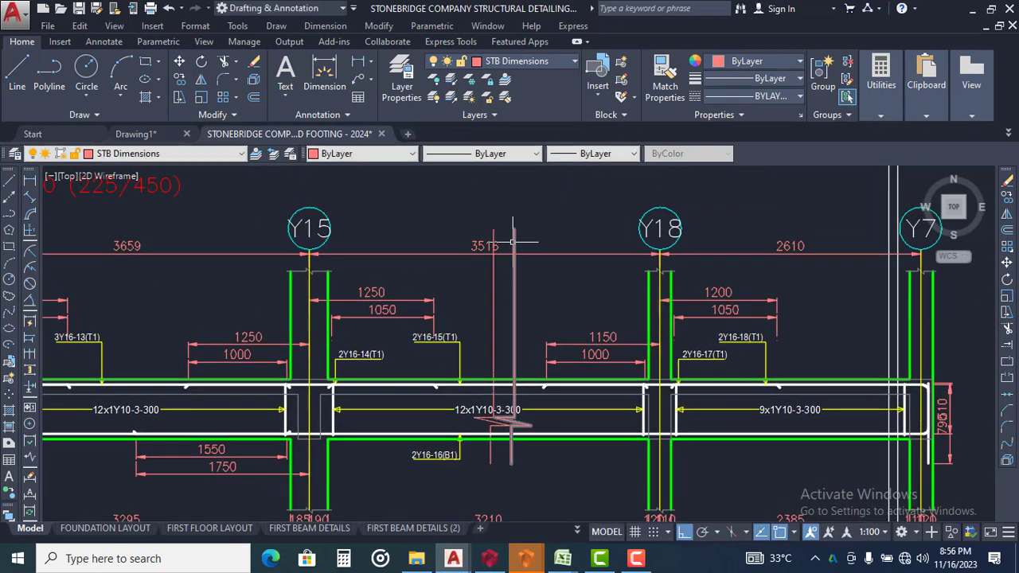
Explode the 3516 dimension between grids Y15 and Y18 into separate lines and text
scroll(568, 238, up, 2)
click(572, 231)
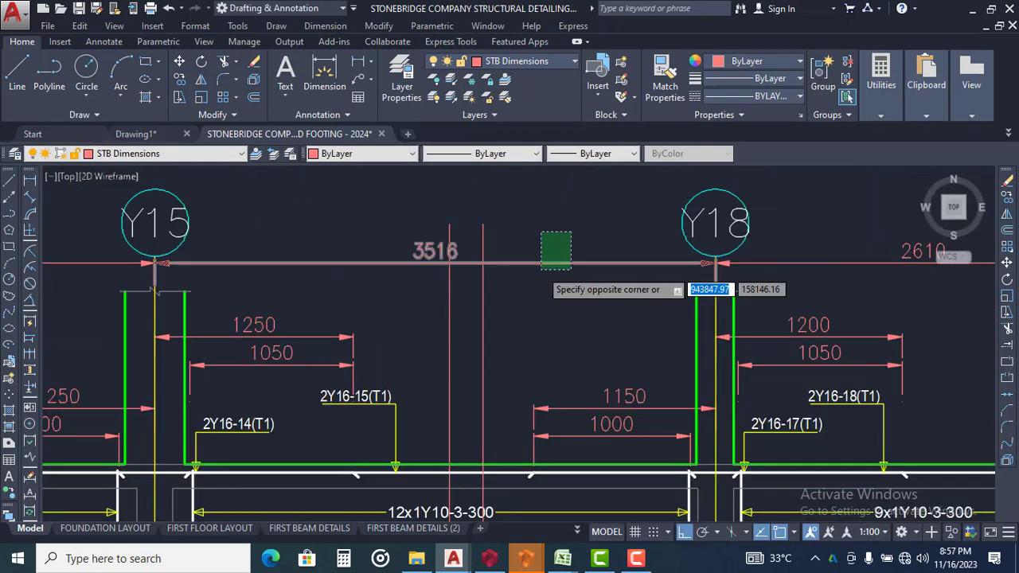
click(542, 270)
key(Escape)
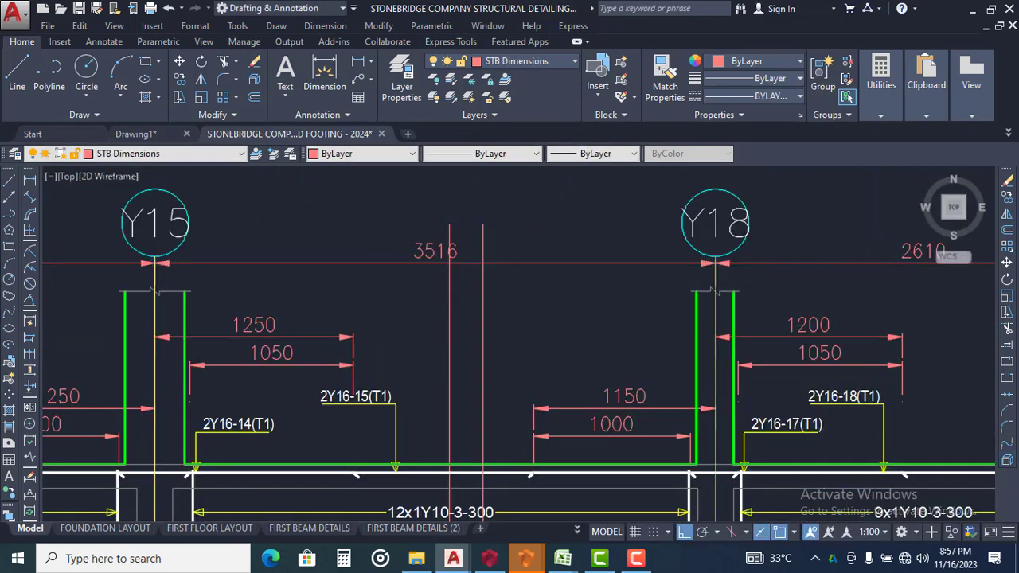
text(TR)
key(Return)
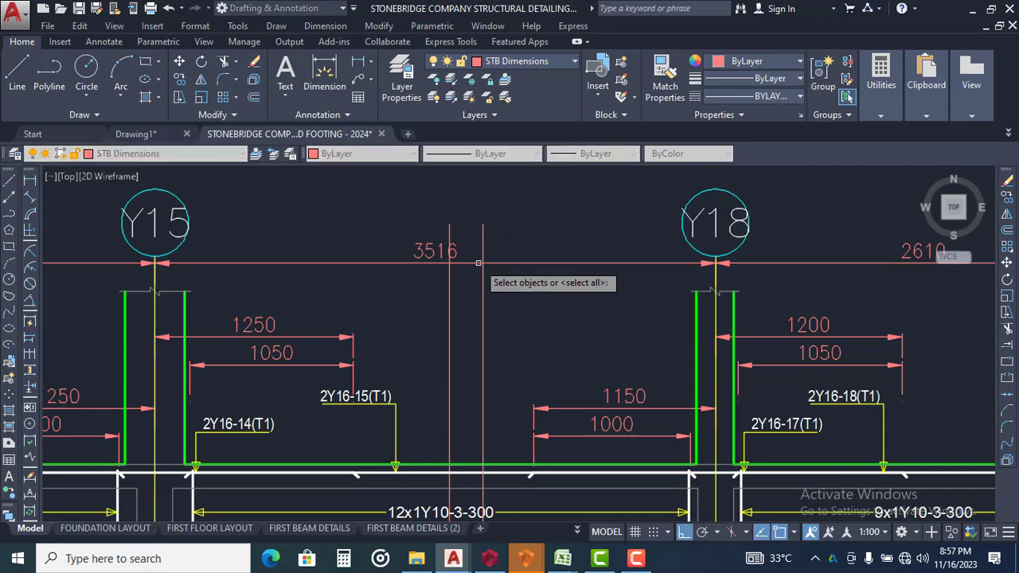
click(470, 262)
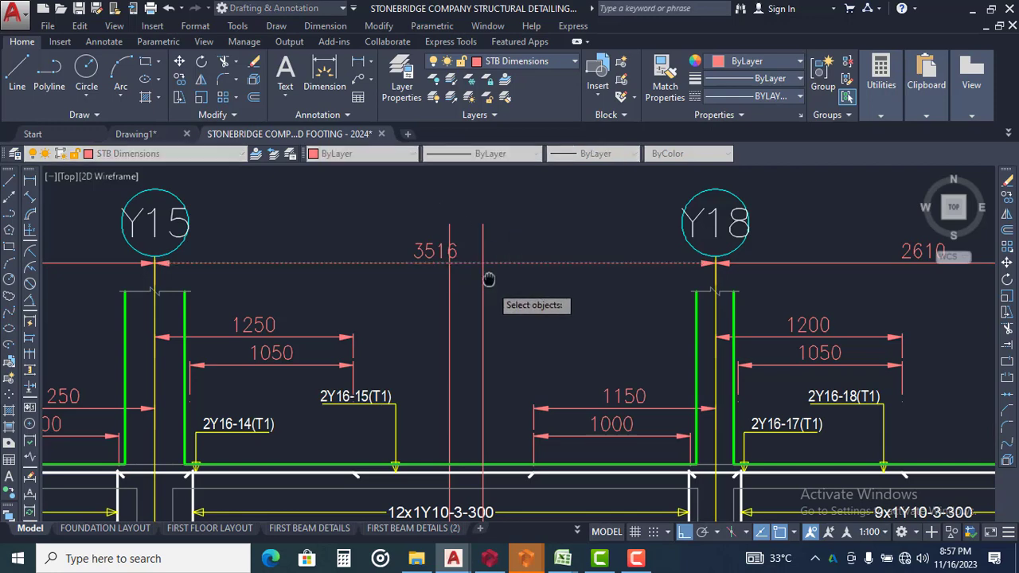
middle_drag(489, 278, 489, 227)
key(Return)
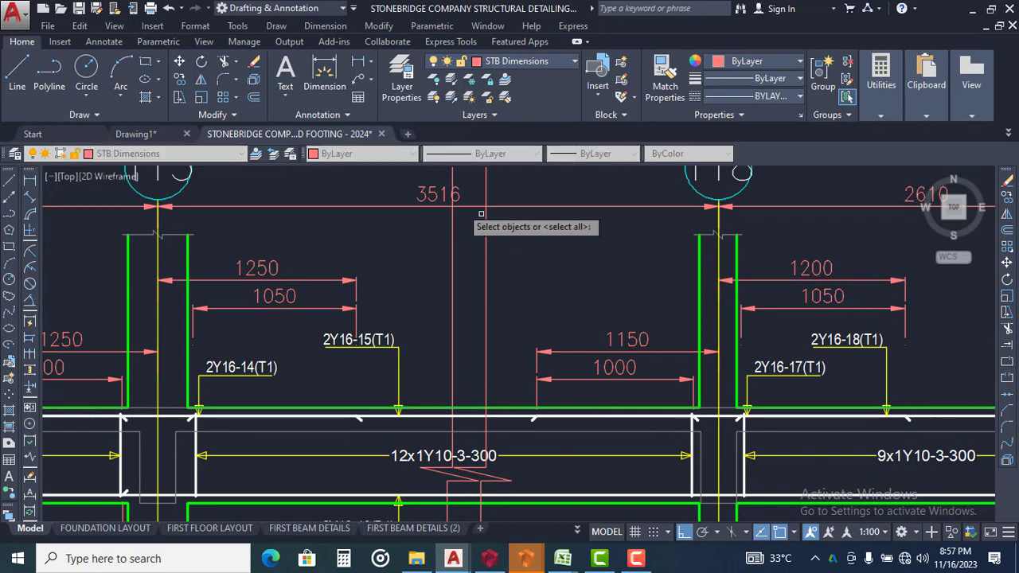
click(481, 196)
click(461, 228)
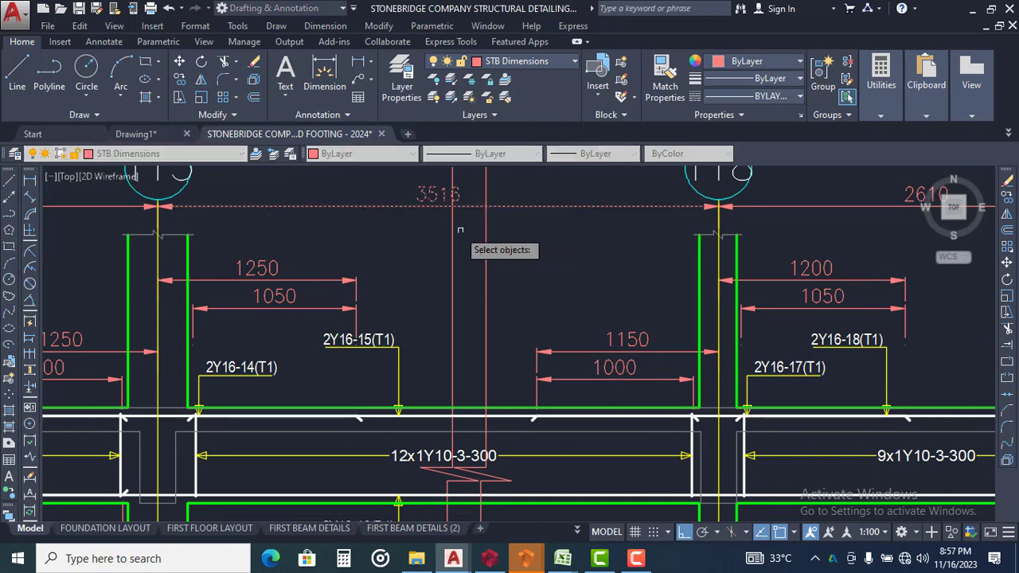
scroll(479, 201, up, 2)
key(Return)
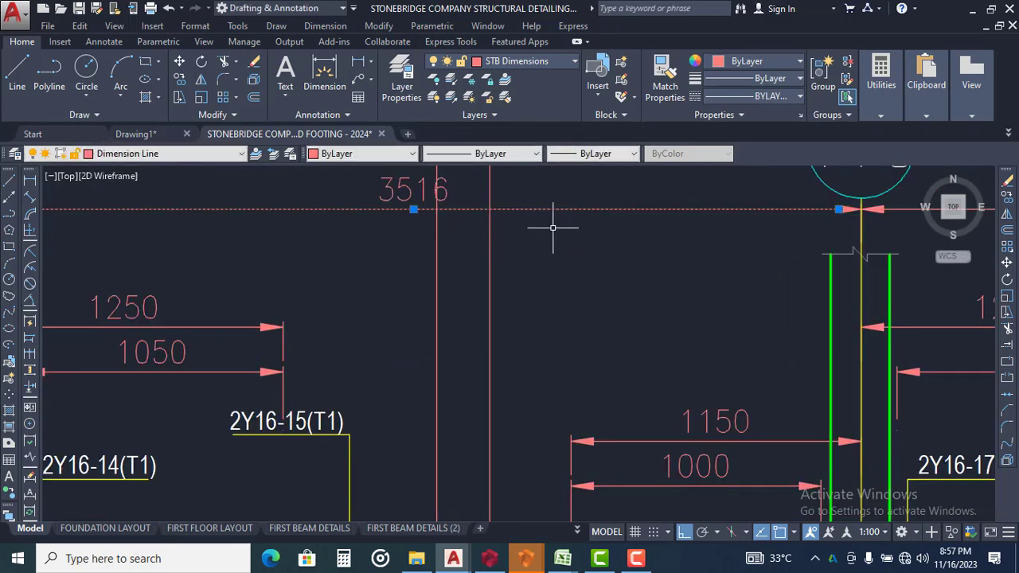
mouse_move(565, 215)
middle_down()
mouse_move(609, 266)
mouse_move(627, 268)
middle_up()
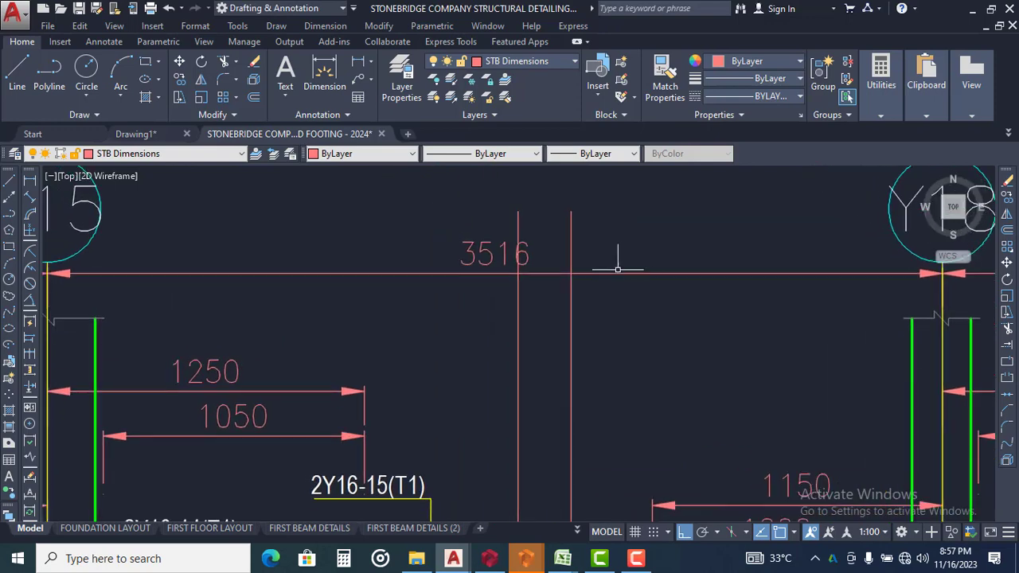
click(614, 272)
key(Return)
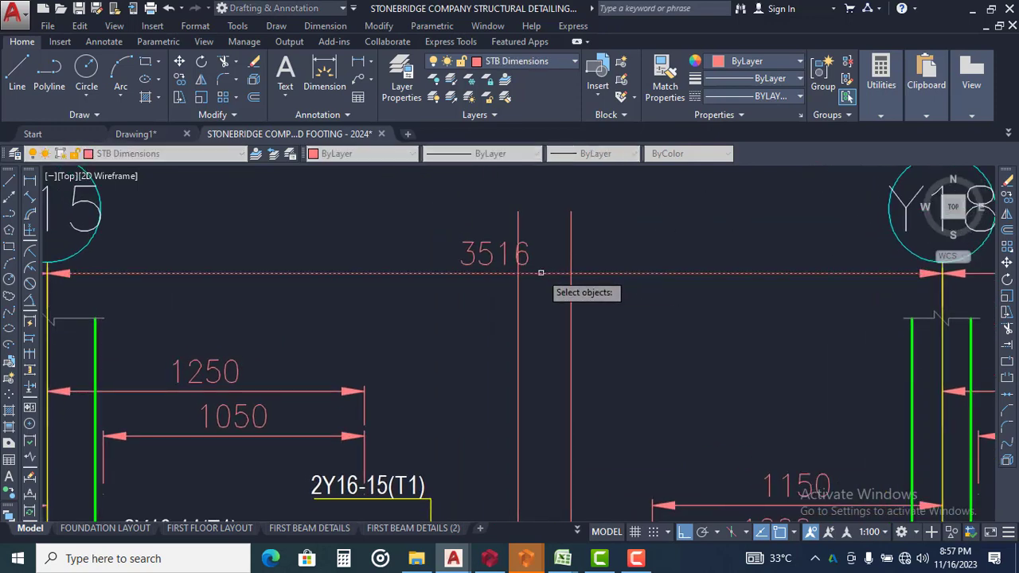
key(Escape)
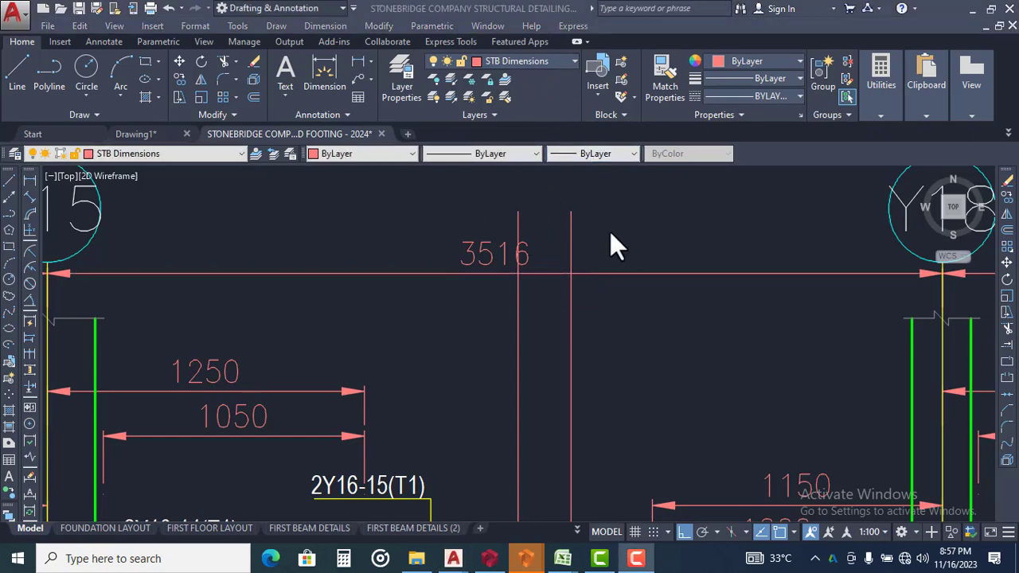
Trim the exploded 3516 dimension line between the two break lines
key(Return)
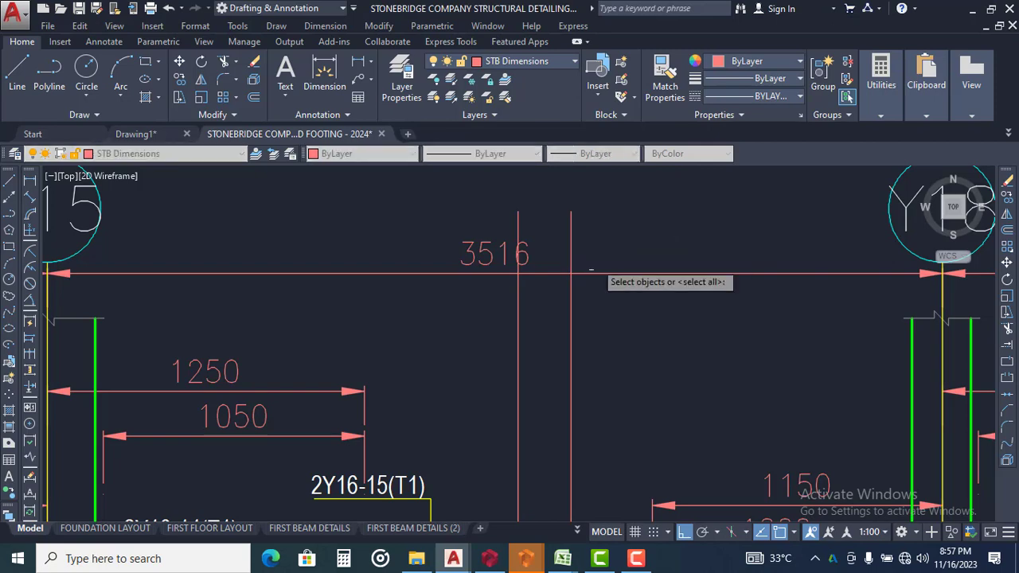
click(546, 260)
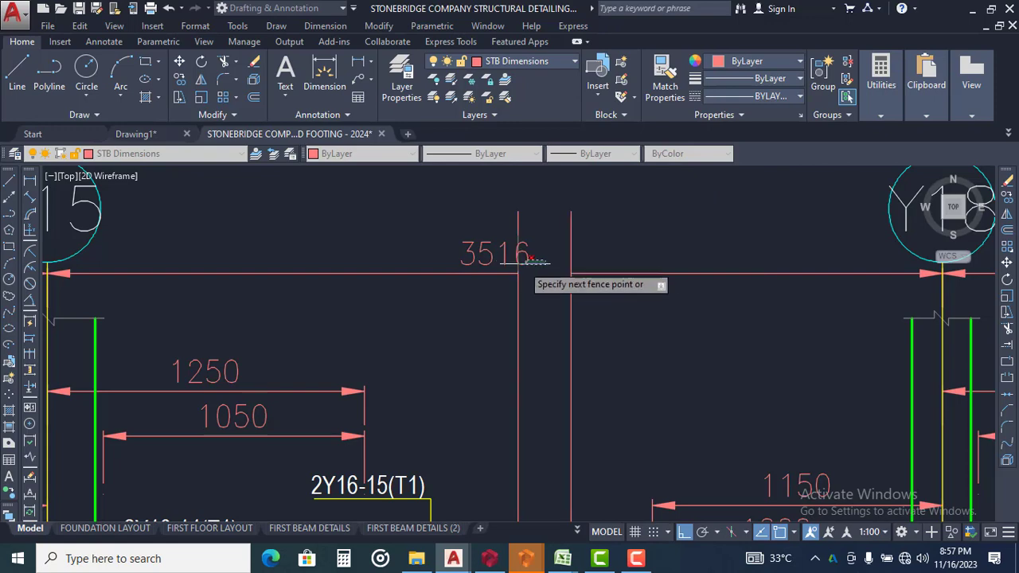
click(545, 259)
Trim the top and bottom outline and reinforcement lines of beam 1B17 between the two break lines
middle_drag(545, 304, 573, 133)
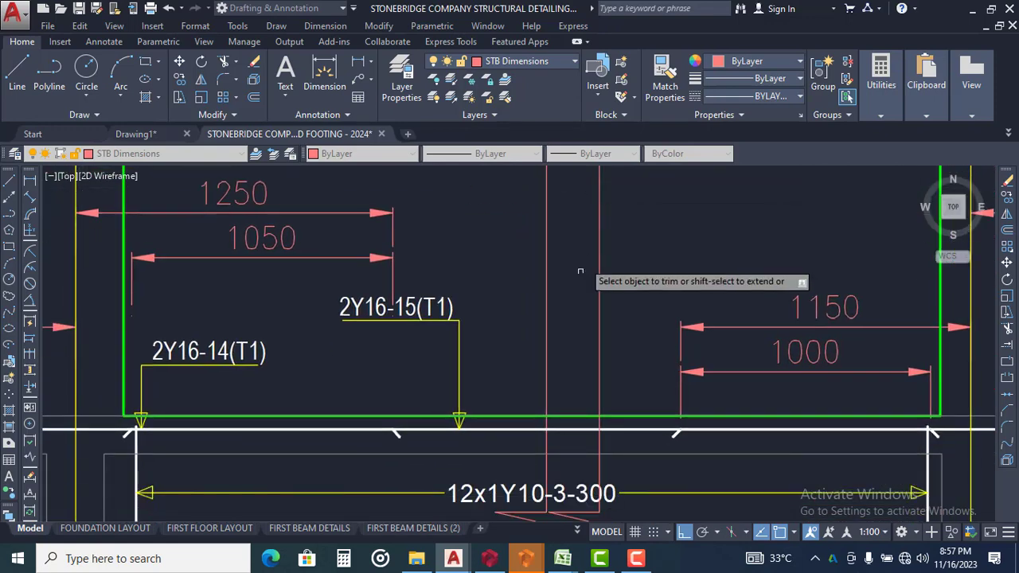
middle_drag(564, 362, 533, 183)
click(541, 213)
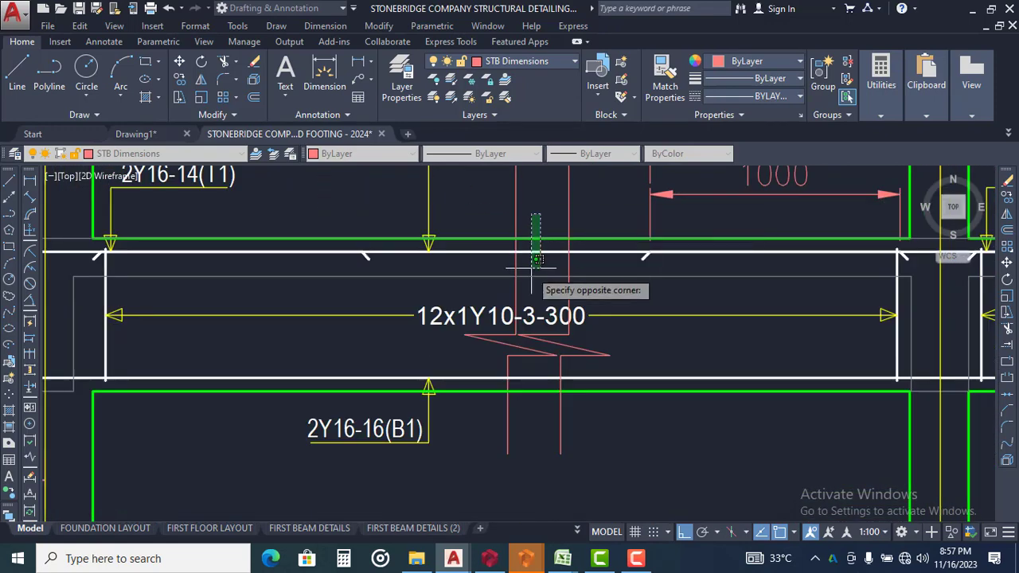
click(524, 301)
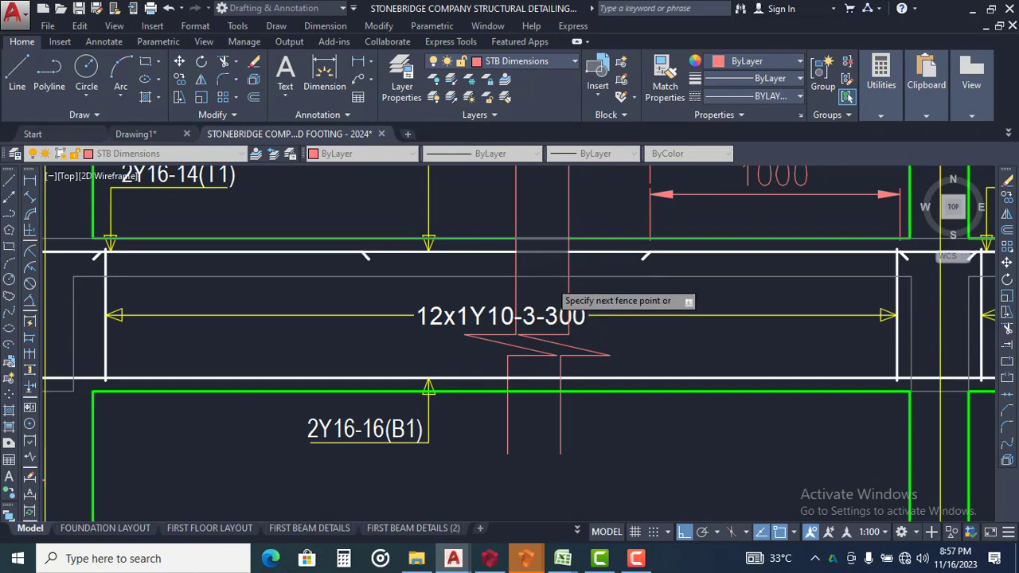
middle_drag(564, 324, 535, 237)
click(514, 285)
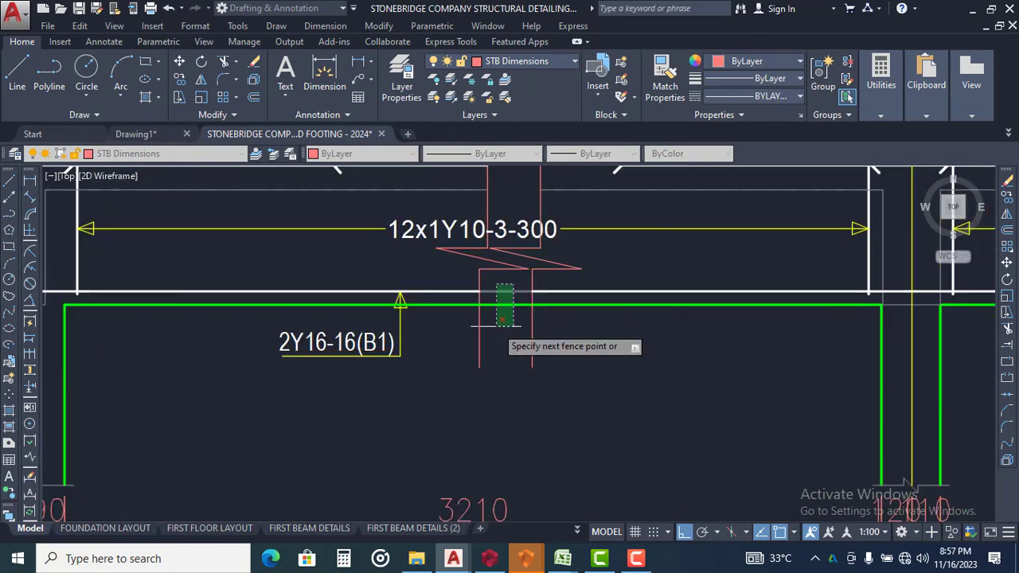
click(496, 325)
scroll(494, 343, down, 4)
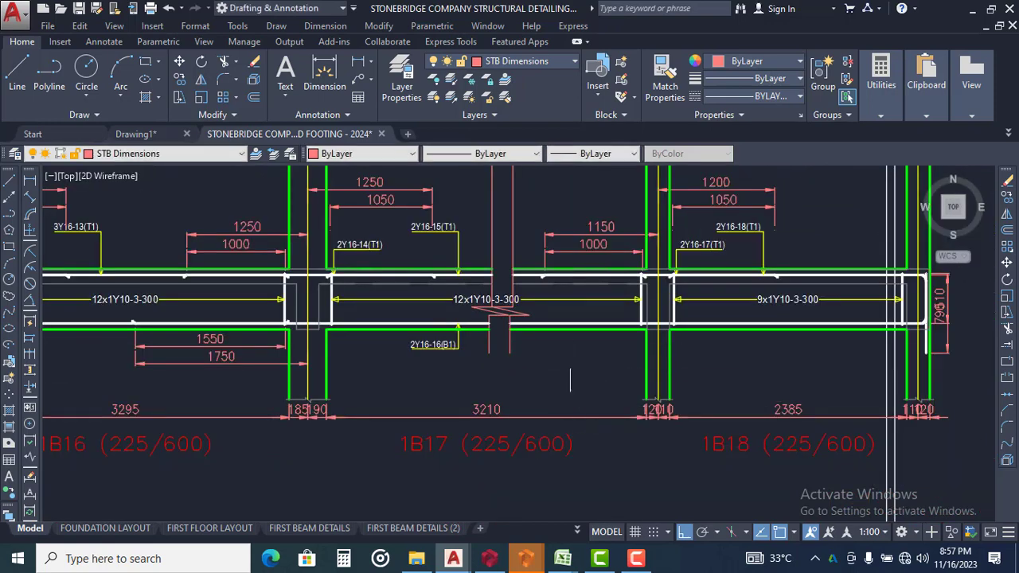
Move the 3516 dimension text horizontally about 1125 units towards grid Y15, clear of the break lines
middle_drag(568, 358, 634, 388)
middle_drag(595, 284, 599, 407)
scroll(600, 306, up, 3)
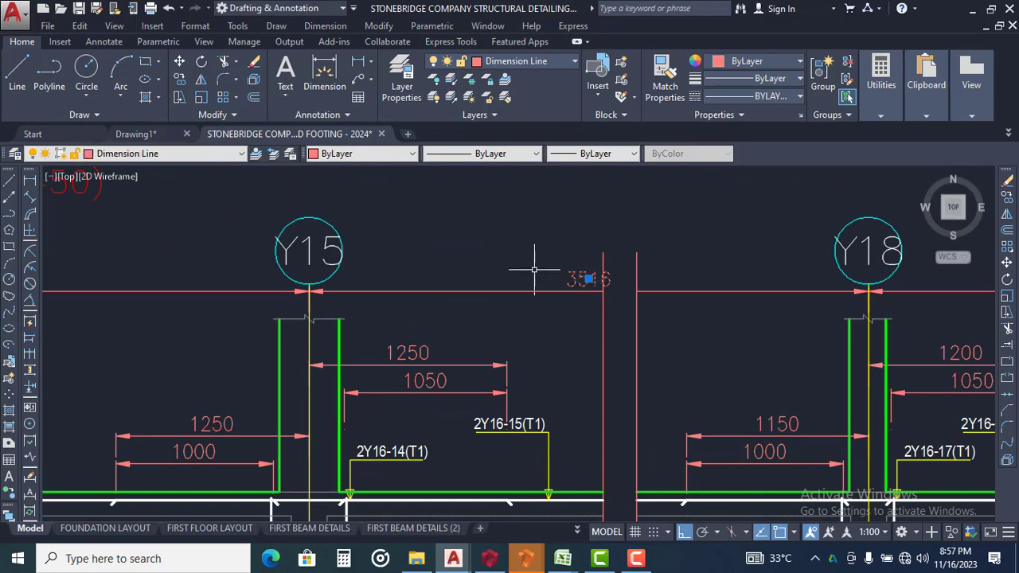
text(m)
key(space)
click(546, 242)
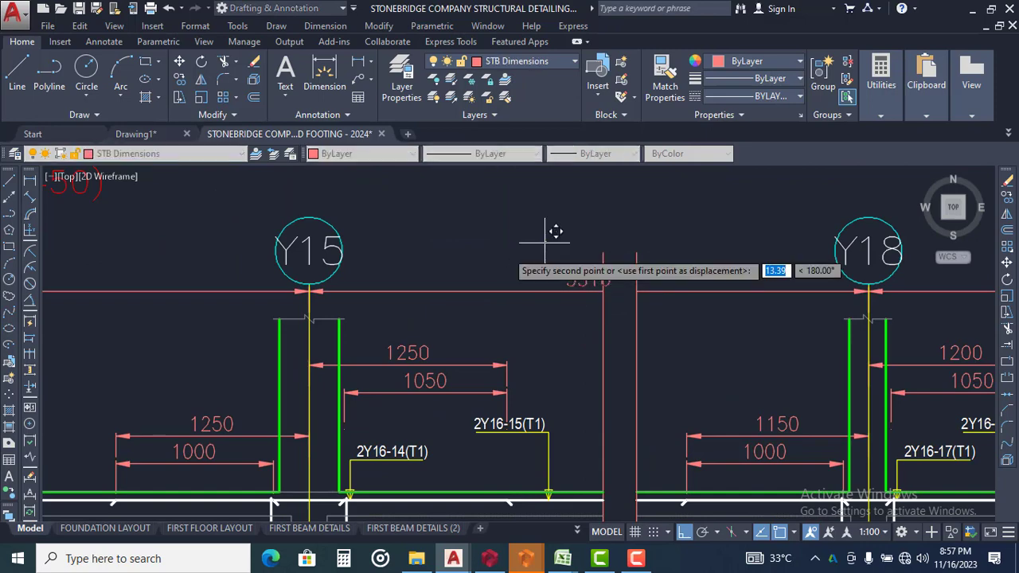
click(421, 239)
Shorten the leader line on the Y15 side of beam 1B17's 12x1Y10-3-300 label by pulling its inner end towards grid Y15
scroll(434, 232, down, 4)
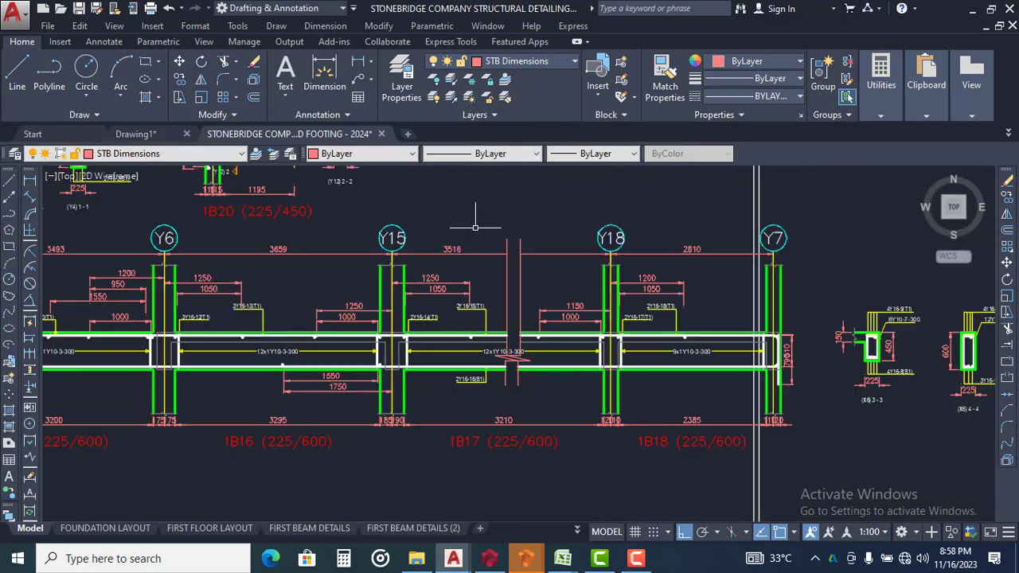
scroll(495, 330, up, 5)
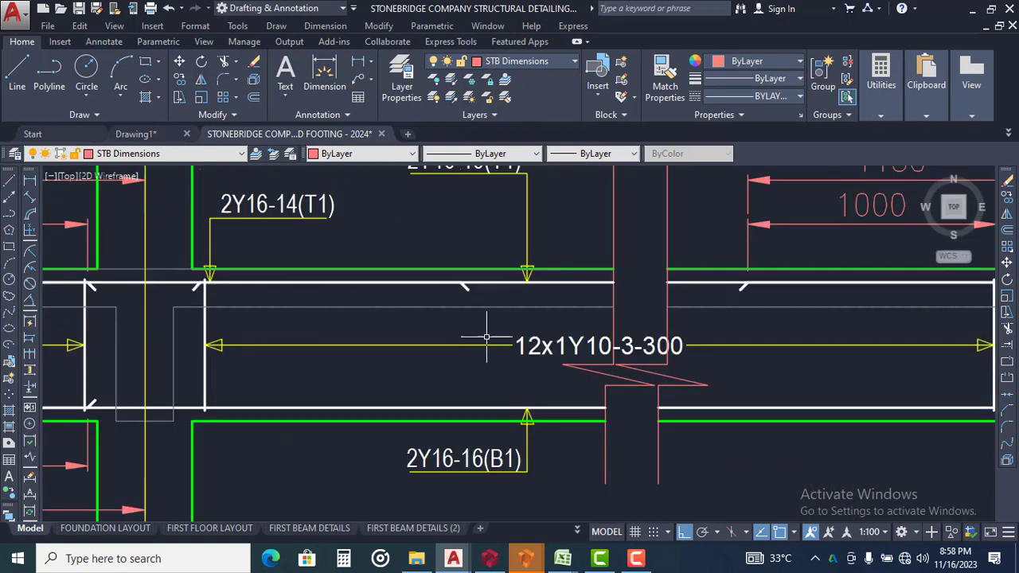
click(494, 325)
click(464, 382)
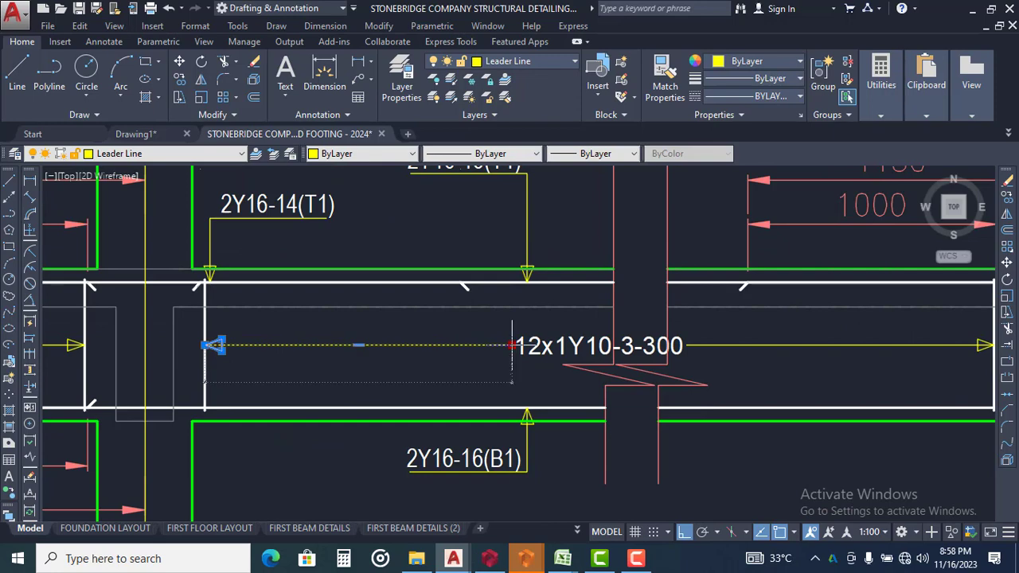
click(411, 345)
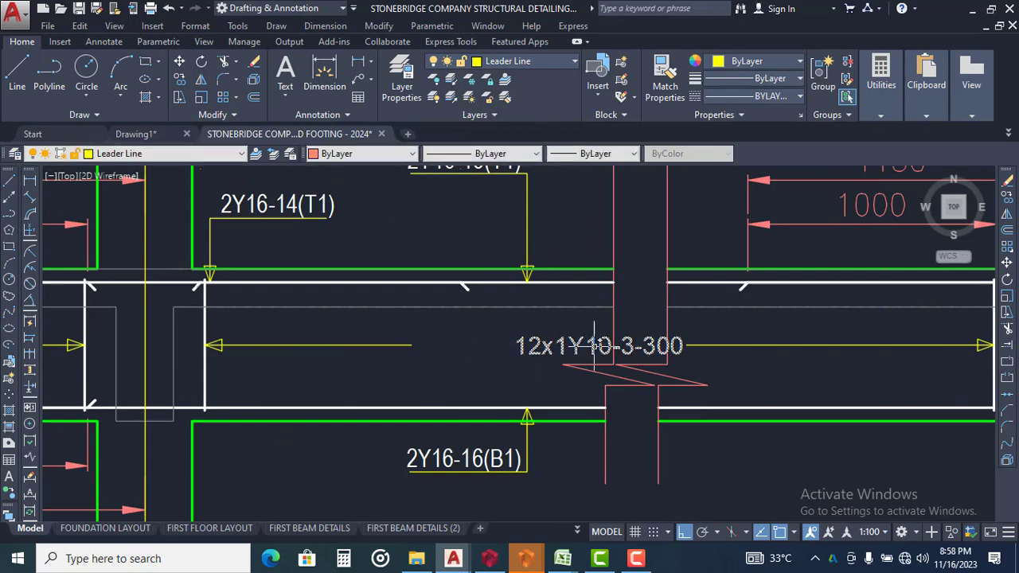
Move the 12x1Y10-3-300 label in beam 1B17 about 590 units towards grid Y15, up to the end of its shortened leader
click(556, 348)
click(542, 331)
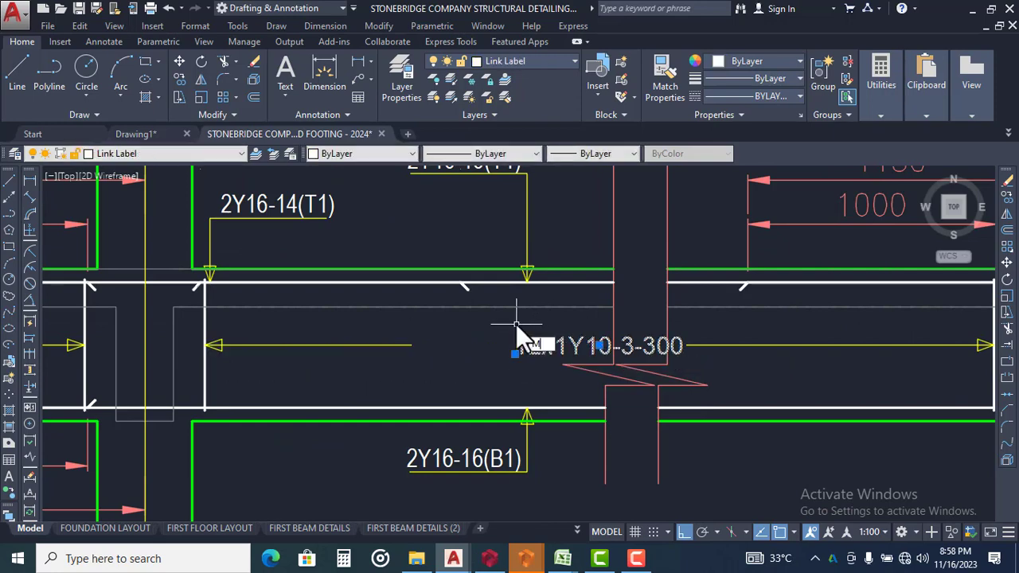
click(515, 352)
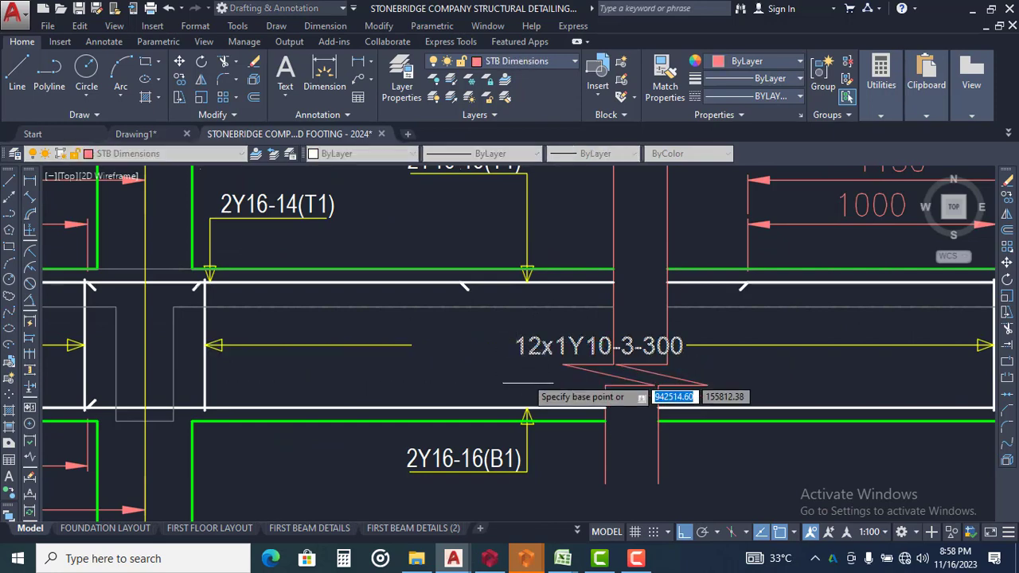
click(417, 375)
scroll(416, 374, down, 5)
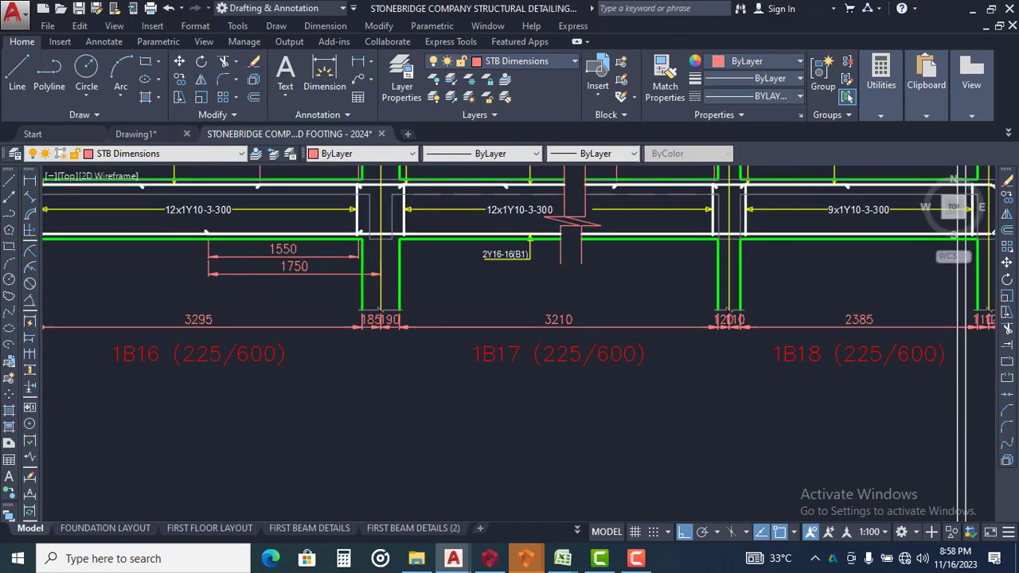
Delete the row of span and column-width dimensions below the long beam from 1B21 through 1B18
mouse_move(991, 345)
middle_down()
mouse_move(683, 311)
mouse_move(935, 346)
middle_up()
scroll(931, 342, down, 4)
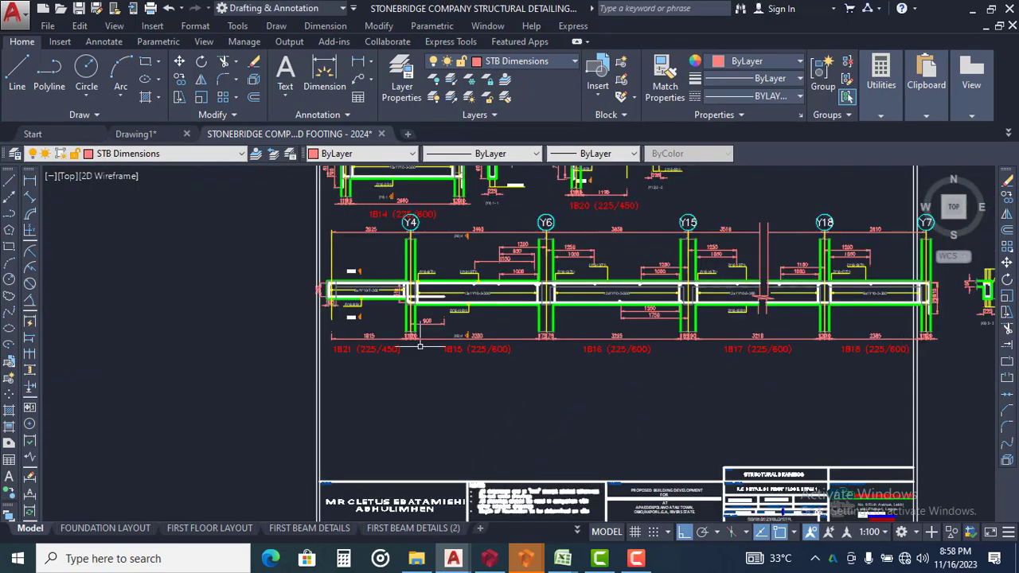
scroll(351, 333, up, 5)
click(374, 341)
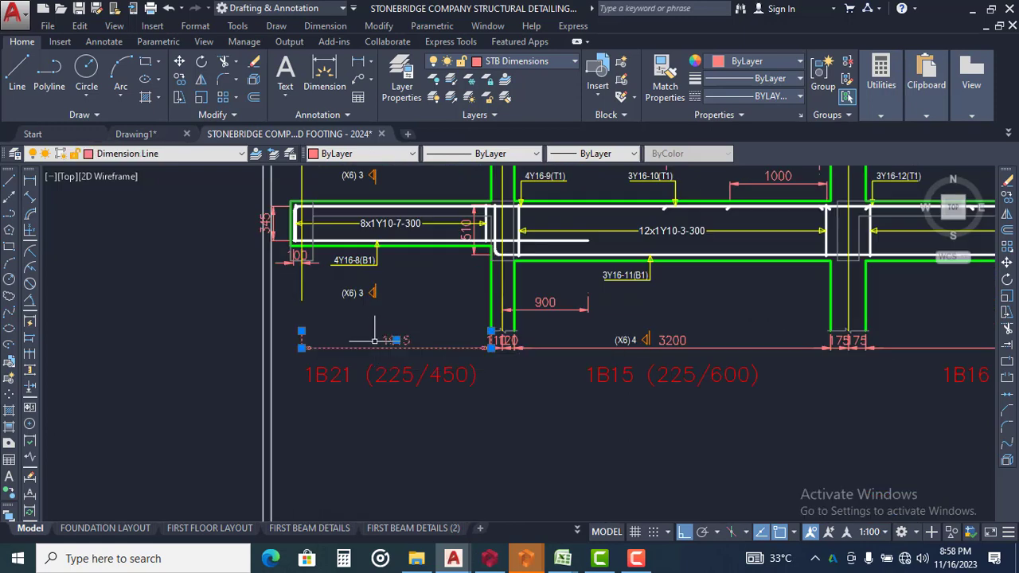
scroll(488, 340, up, 2)
click(589, 347)
click(479, 364)
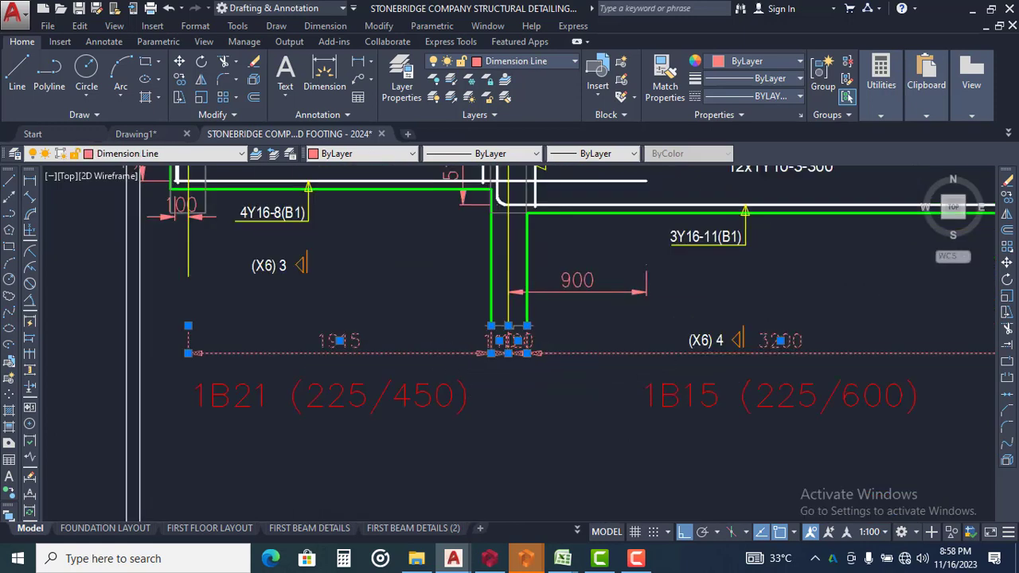
scroll(479, 365, down, 2)
middle_drag(833, 399, 491, 311)
scroll(585, 259, up, 4)
click(507, 246)
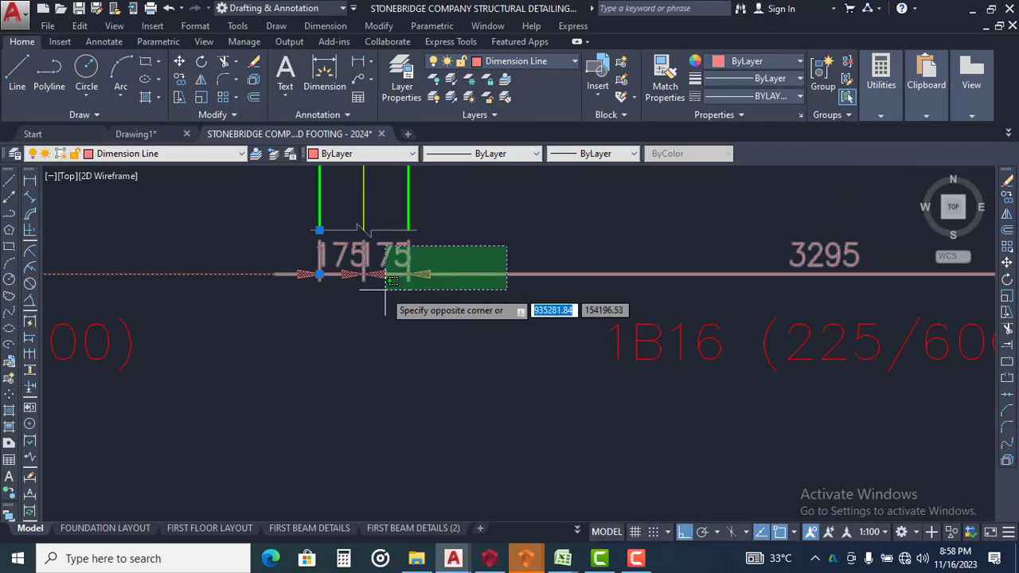
click(385, 290)
scroll(281, 271, down, 6)
scroll(722, 279, up, 4)
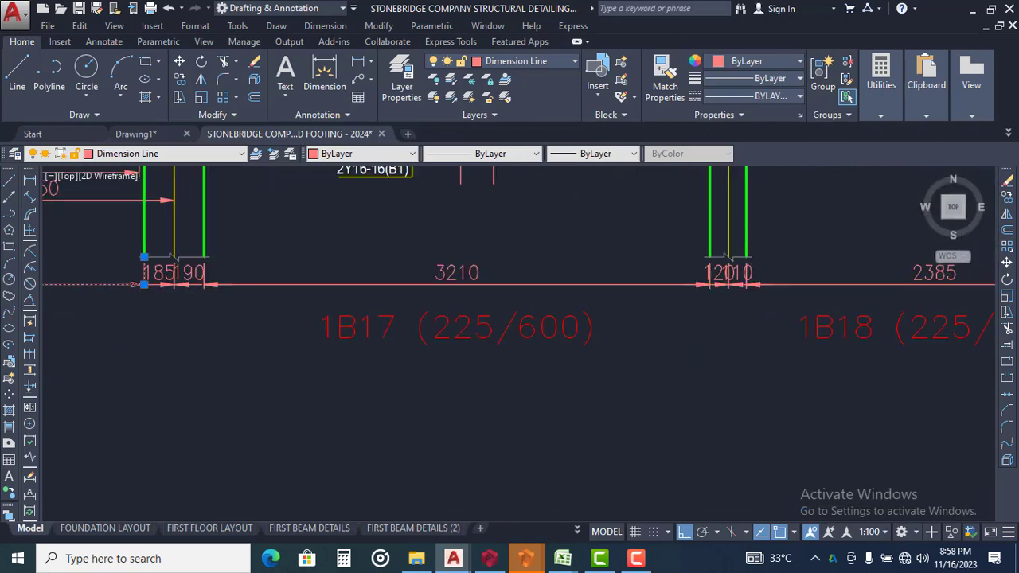
click(776, 283)
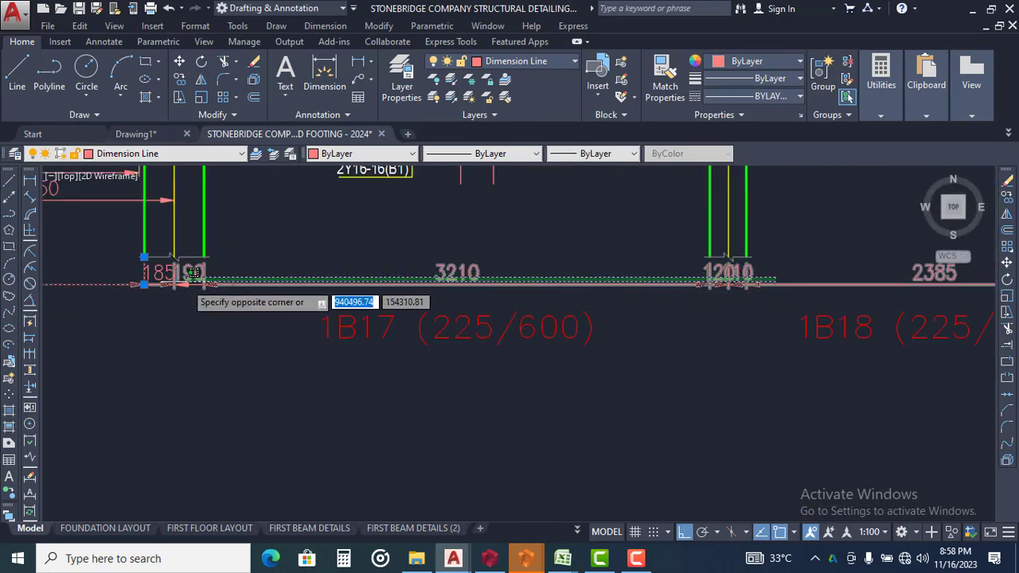
click(152, 293)
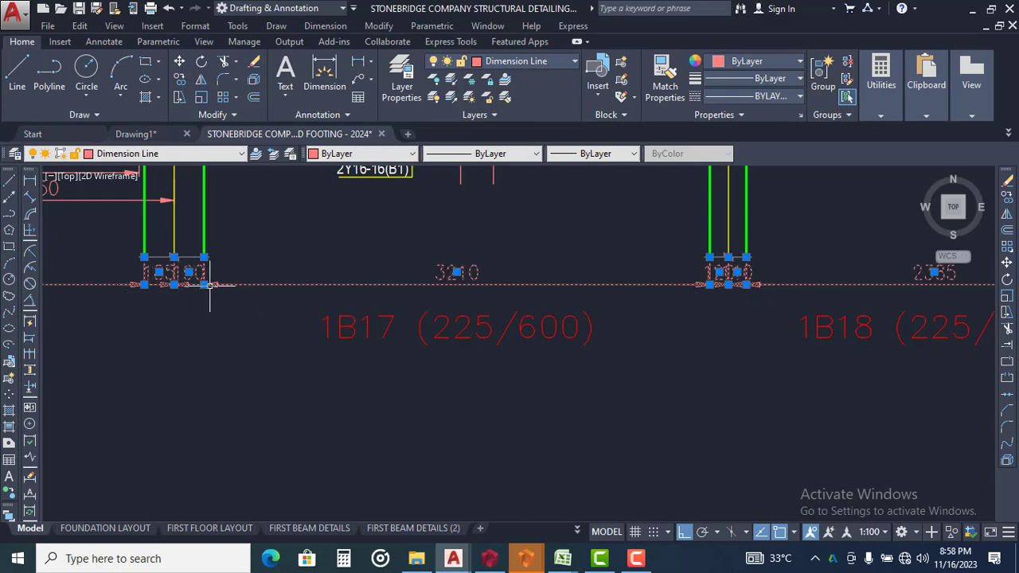
key(Delete)
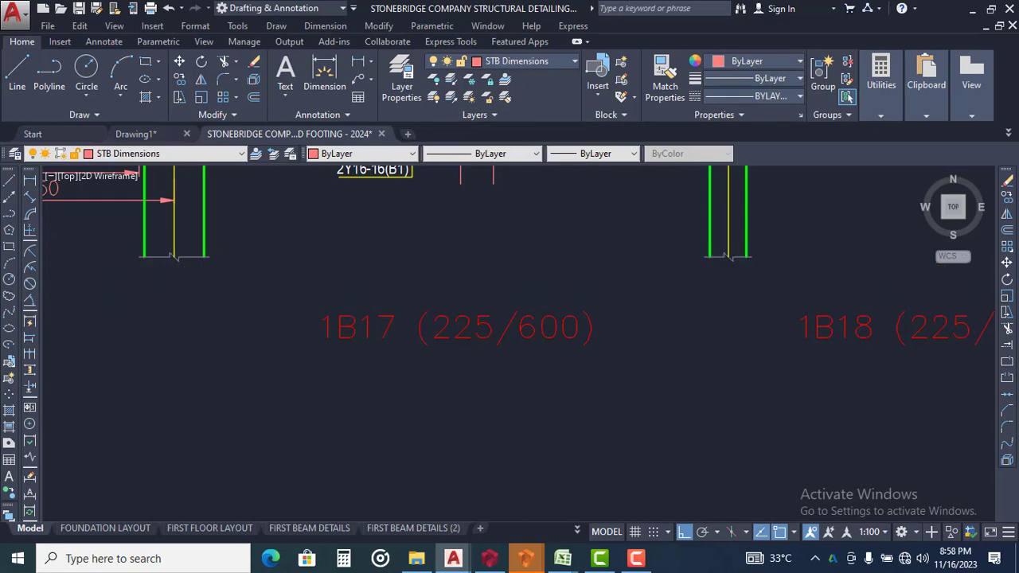
Delete the two leftover column-width dimensions, 110 and 120, below grid Y7
scroll(423, 329, down, 2)
middle_drag(643, 365, 419, 341)
scroll(677, 270, up, 2)
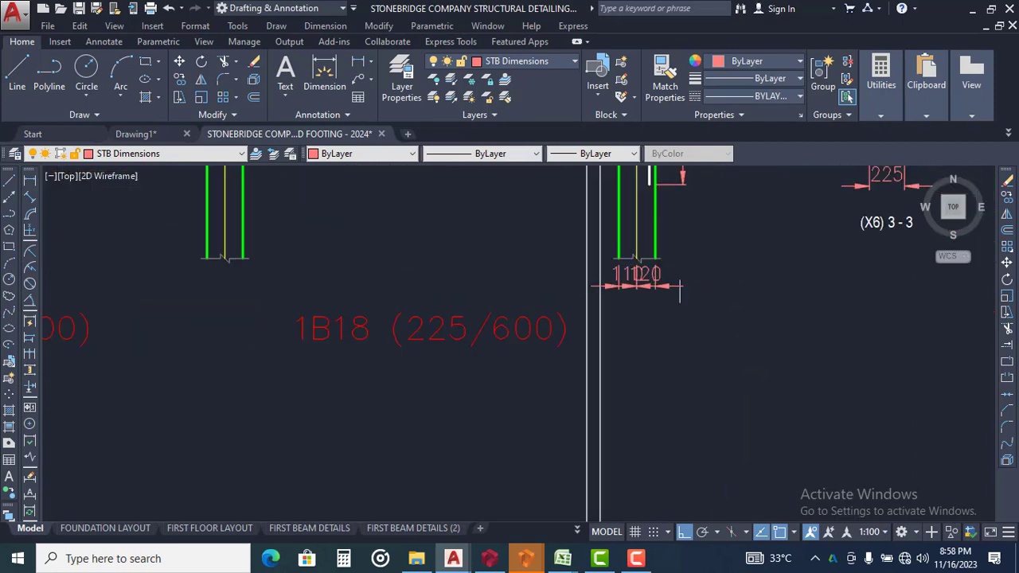
click(680, 291)
click(639, 320)
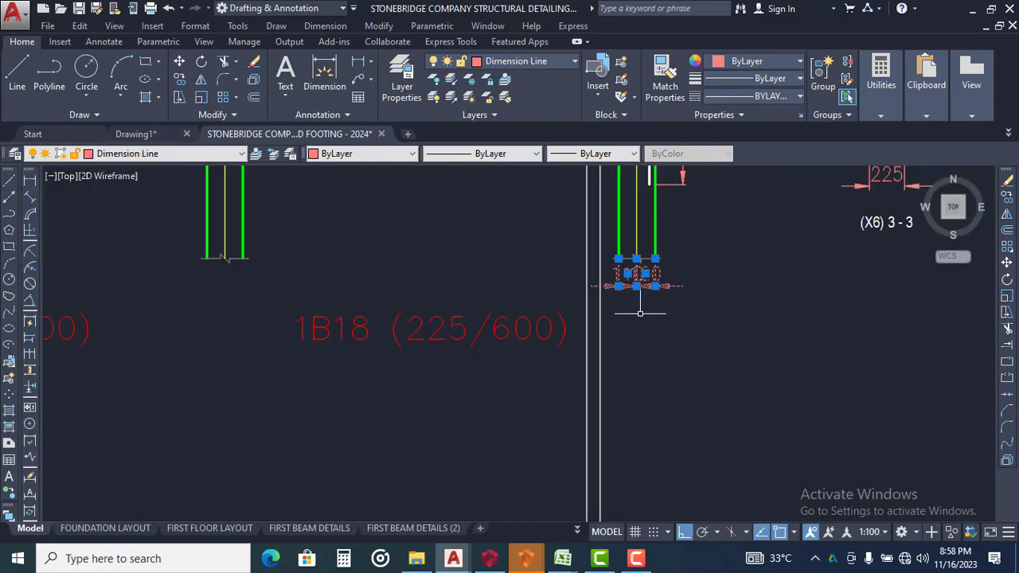
key(Delete)
Move the Y18-side break line, the Y18 to Y7 beam portion and sections 3-3 and 4-4 horizontally outside the sheet border
scroll(719, 342, down, 5)
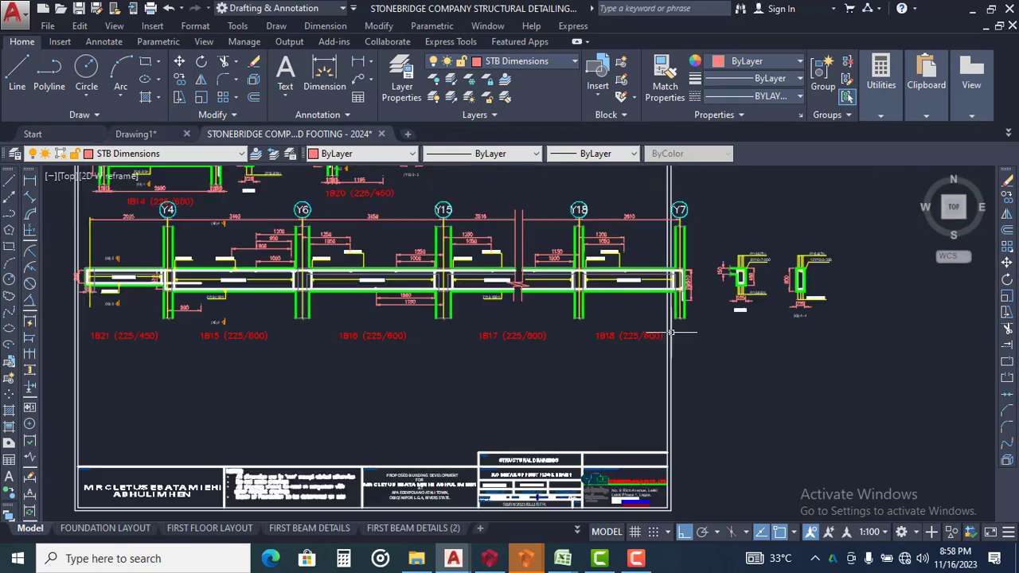
middle_drag(656, 302, 527, 347)
scroll(434, 264, up, 4)
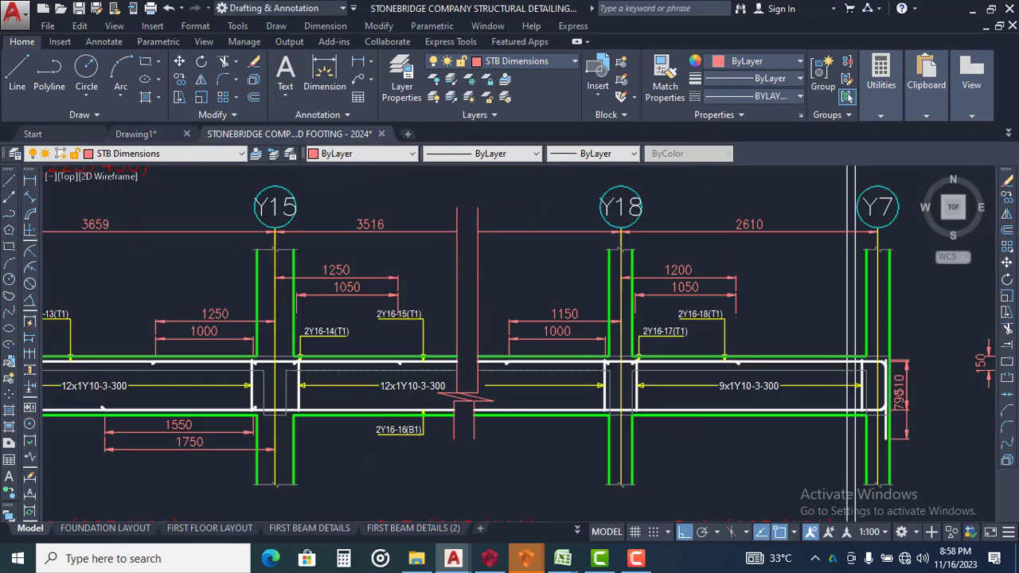
click(496, 274)
click(459, 314)
mouse_move(510, 285)
middle_down()
mouse_move(486, 296)
mouse_move(389, 293)
middle_up()
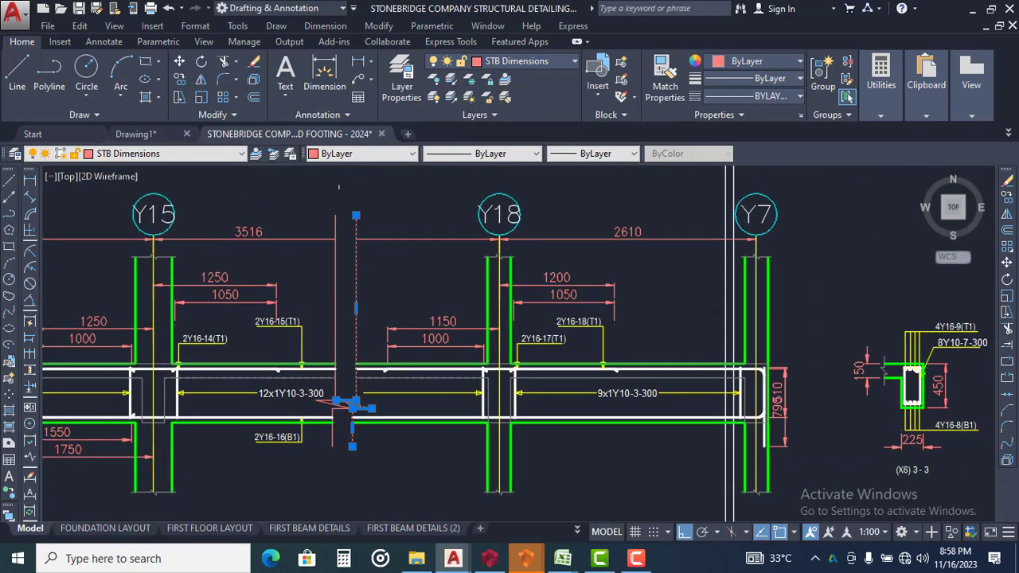
click(343, 172)
scroll(331, 225, down, 4)
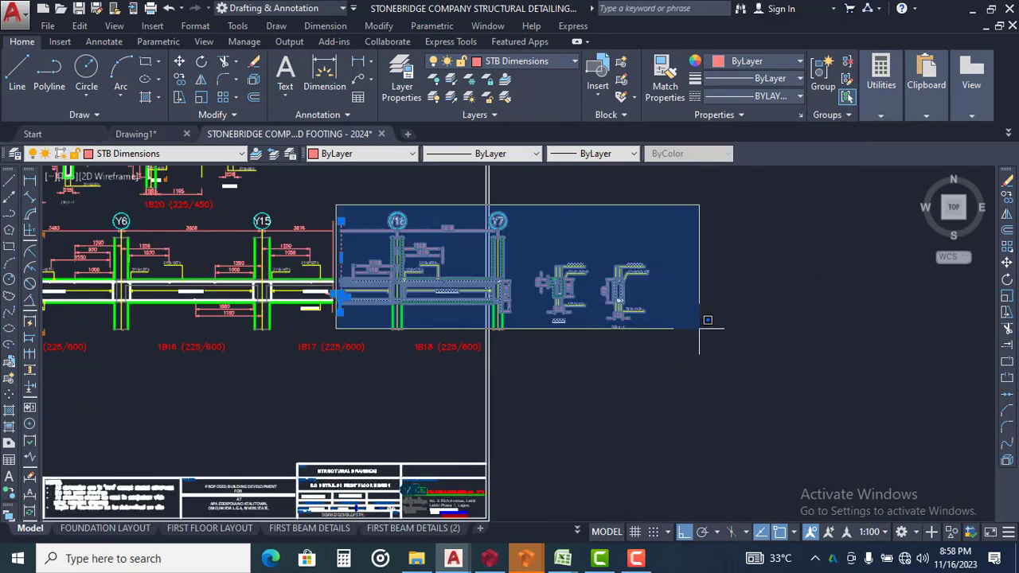
click(754, 379)
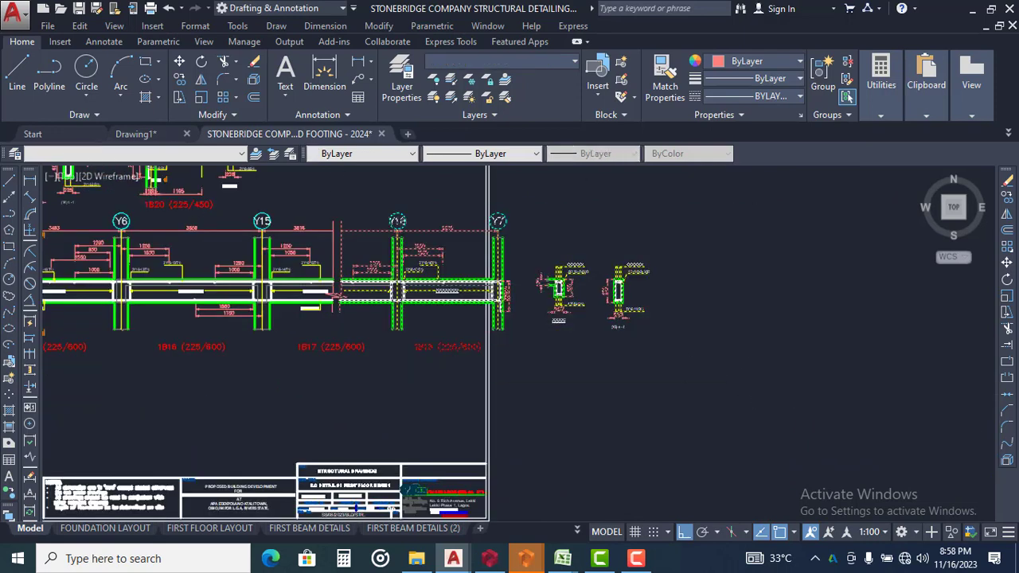
text(m)
key(space)
click(393, 286)
click(658, 313)
mouse_move(533, 329)
middle_down()
mouse_move(701, 326)
mouse_move(528, 300)
middle_up()
Move the detached Y18 to Y7 beam portion and its two sections into the sheet, below spans 1B21 to 1B16 and above the title block
scroll(702, 325, down, 2)
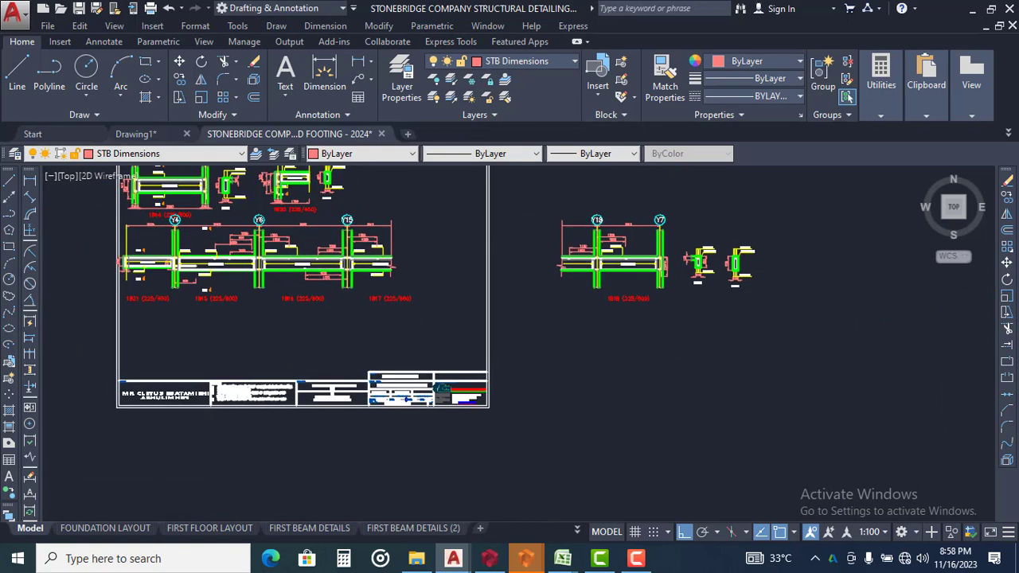
click(540, 204)
click(817, 329)
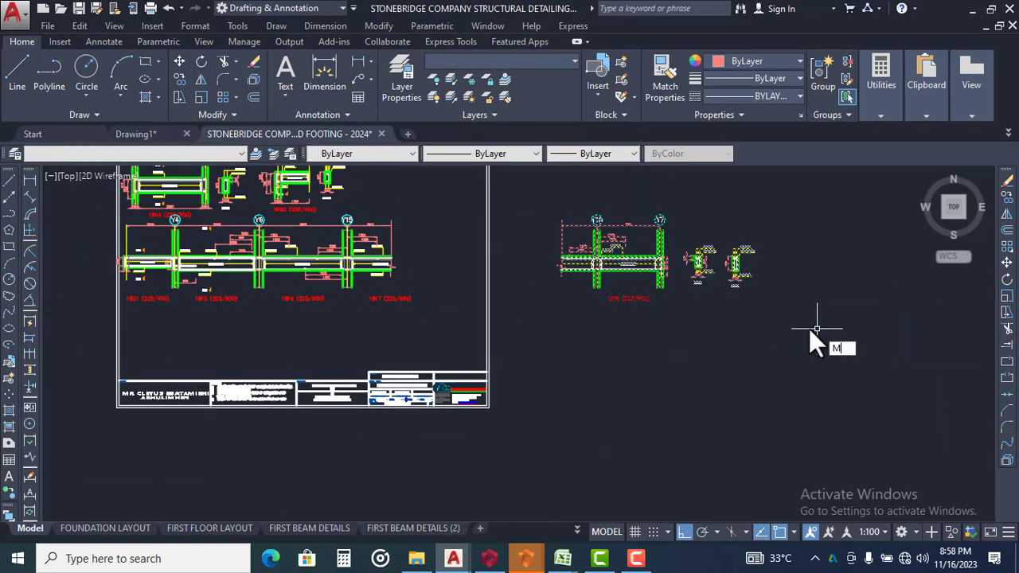
key(Return)
click(668, 267)
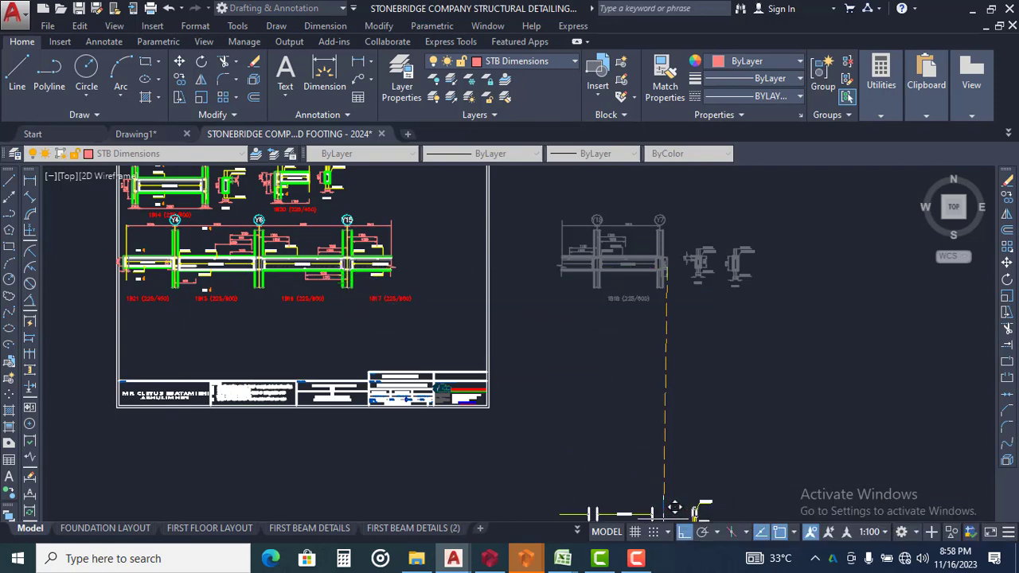
middle_drag(193, 323, 382, 342)
scroll(405, 349, up, 2)
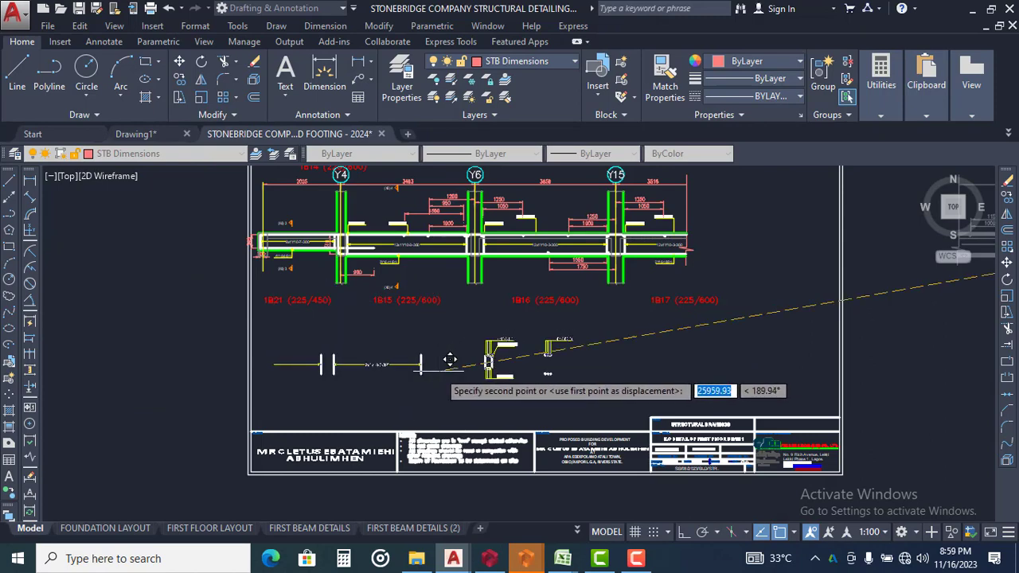
click(450, 360)
Move the 1B14 detail and its section 1-1 slightly up so it lines up with the 1B20 detail
middle_drag(419, 267, 424, 395)
middle_drag(348, 346, 371, 400)
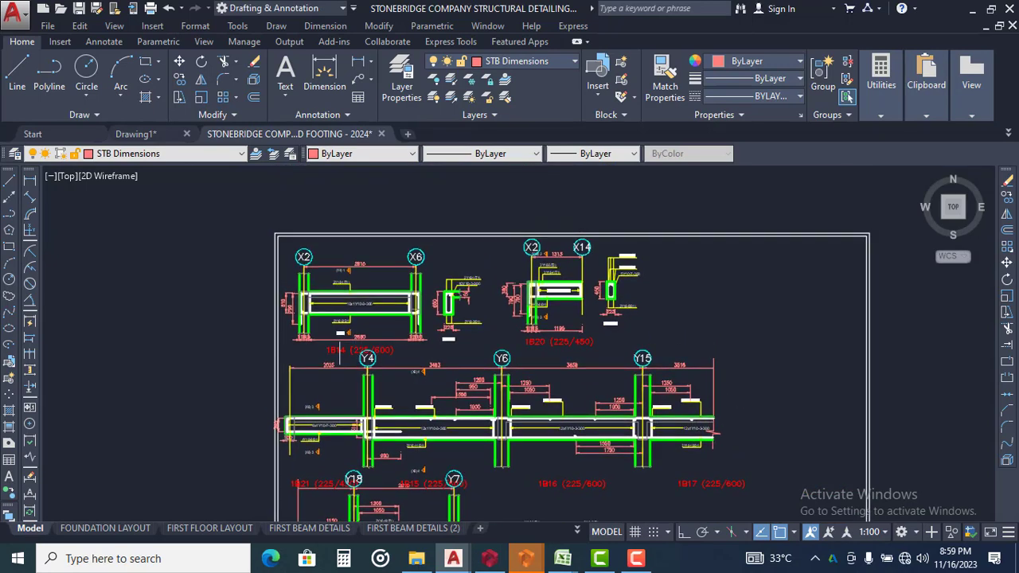
scroll(314, 306, up, 2)
middle_drag(257, 240, 248, 311)
click(180, 221)
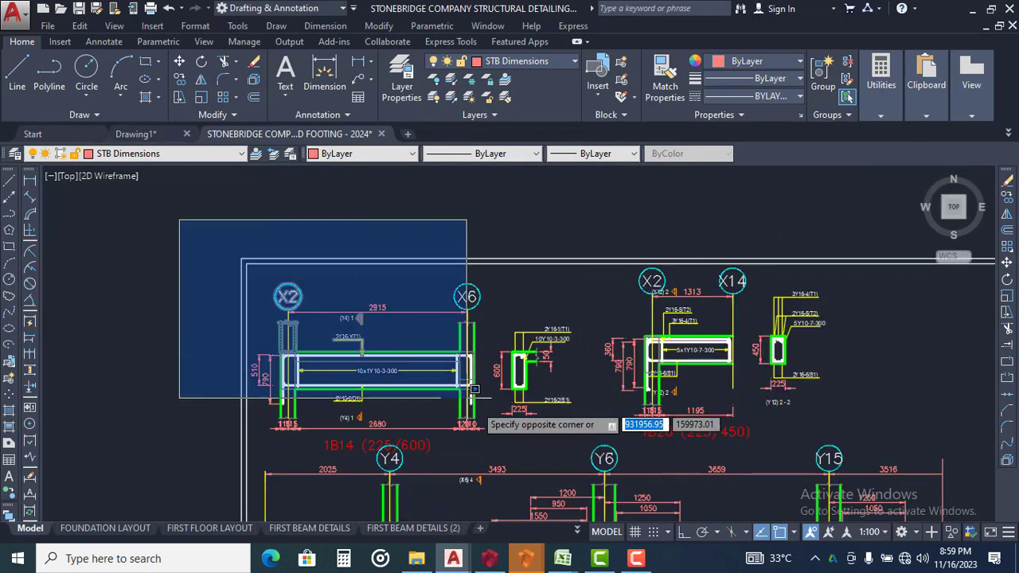
click(577, 454)
key(m)
key(Return)
scroll(485, 291, up, 4)
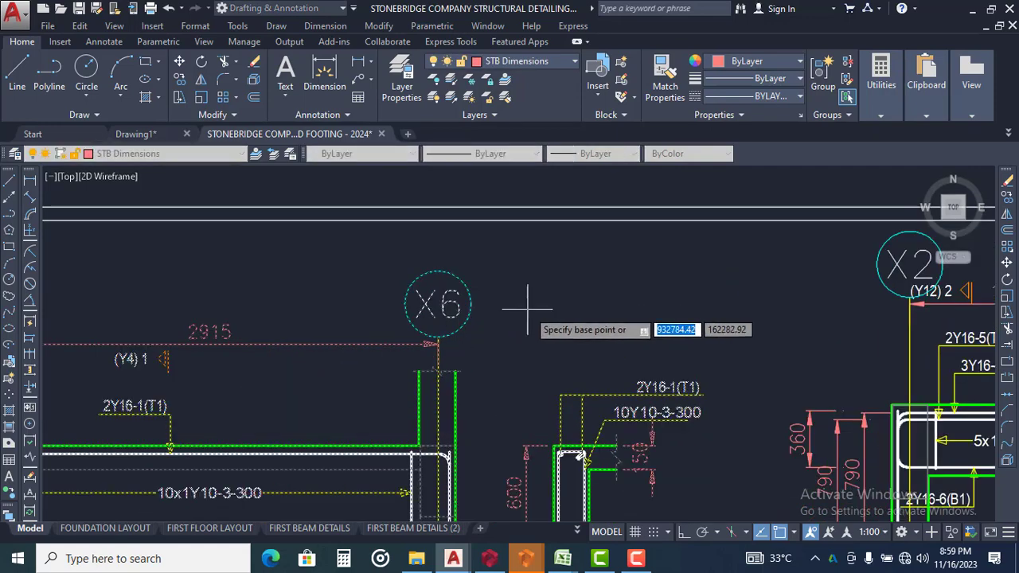
click(527, 306)
click(528, 271)
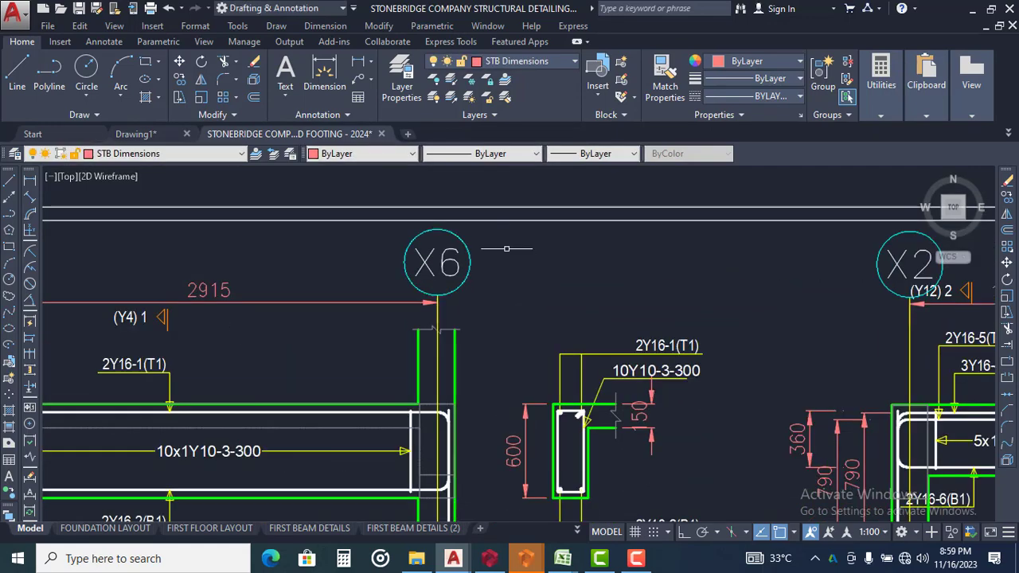
Delete the row of span and column-width dimensions between the 1B14 beam and its label
scroll(453, 223, down, 5)
scroll(426, 310, up, 6)
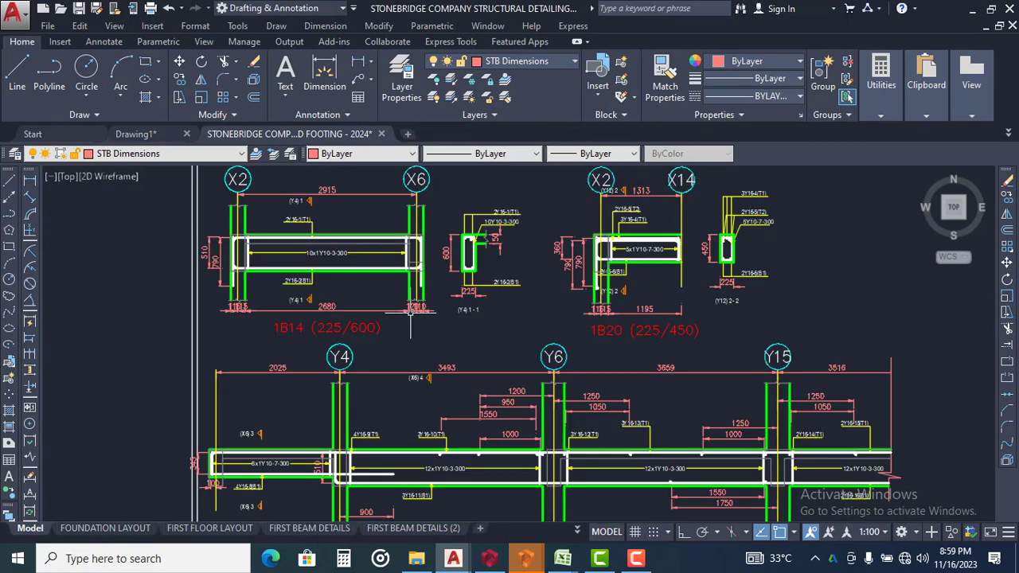
click(582, 292)
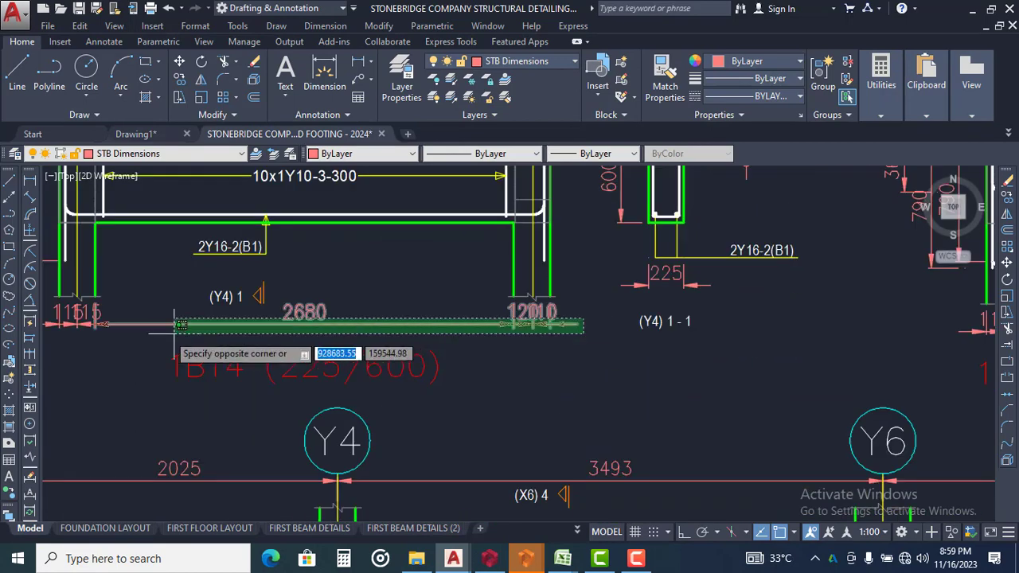
click(78, 333)
key(Delete)
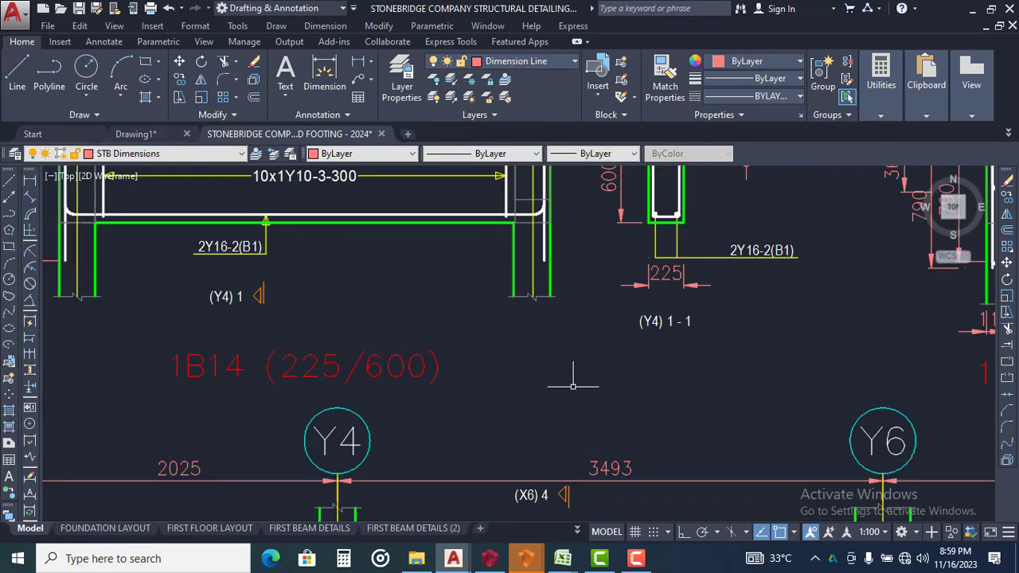
Delete the vertical 510 and 790 reinforcement dimensions beside the X2 end of beam 1B14
scroll(649, 399, down, 4)
scroll(367, 306, up, 4)
click(485, 260)
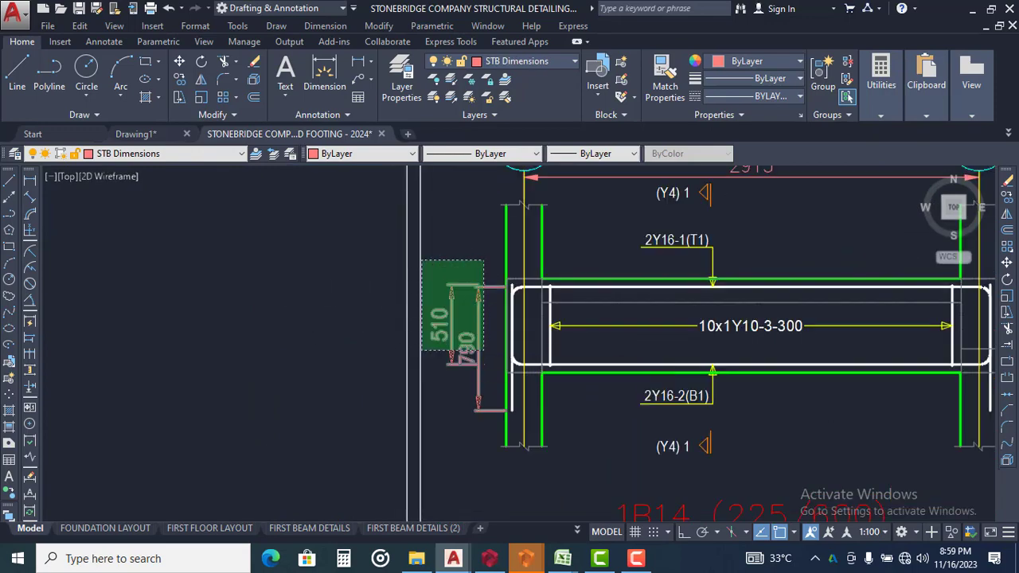
click(424, 350)
key(Delete)
Delete the row of dimensions below beam 1B20, including the 1195 span and the column widths
scroll(302, 243, down, 3)
scroll(647, 314, up, 2)
scroll(591, 275, up, 2)
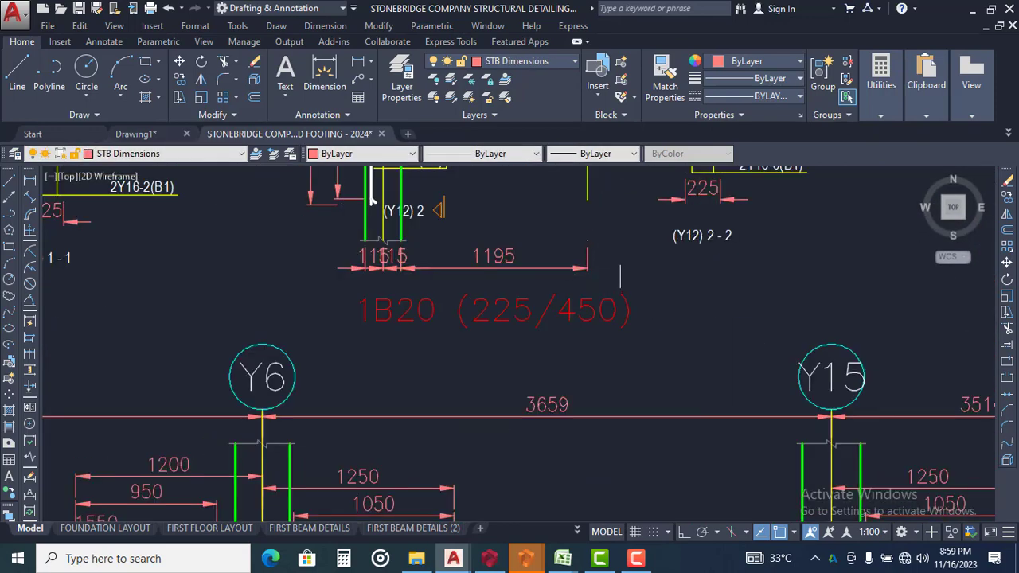
click(619, 274)
click(354, 269)
key(Delete)
Delete the vertical 360 and two 790 dimensions beside the X2 column of beam 1B20
middle_drag(398, 275, 472, 354)
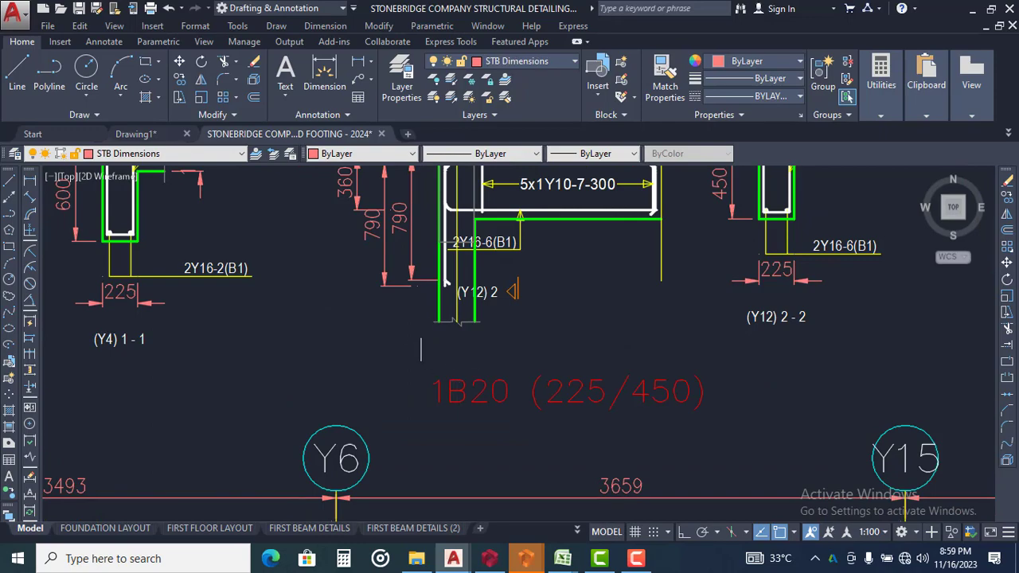
click(395, 326)
click(362, 209)
key(Delete)
Delete the 345 and 100 dimensions at the free end of beam 1B21
scroll(431, 260, down, 5)
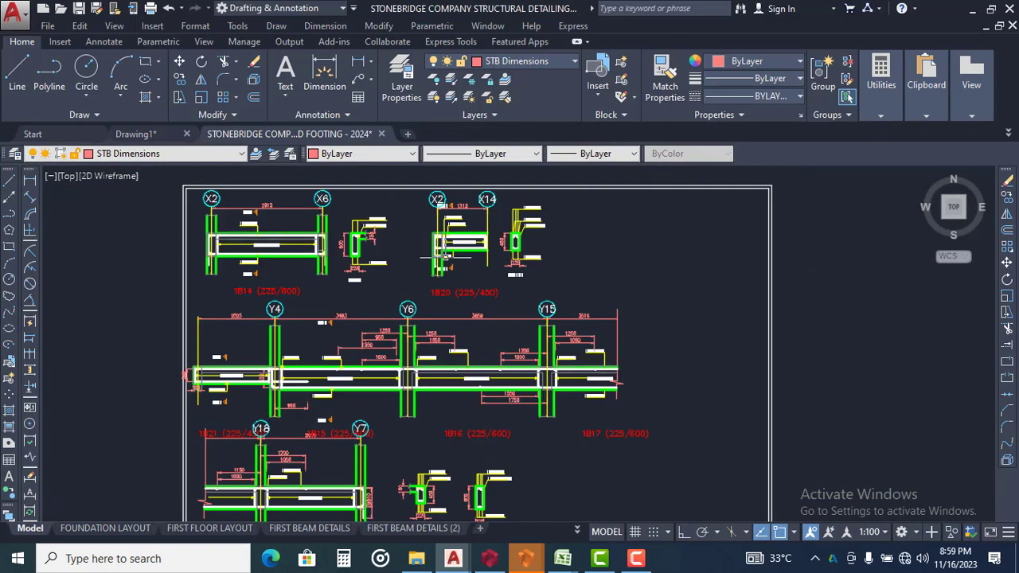
scroll(467, 395, up, 6)
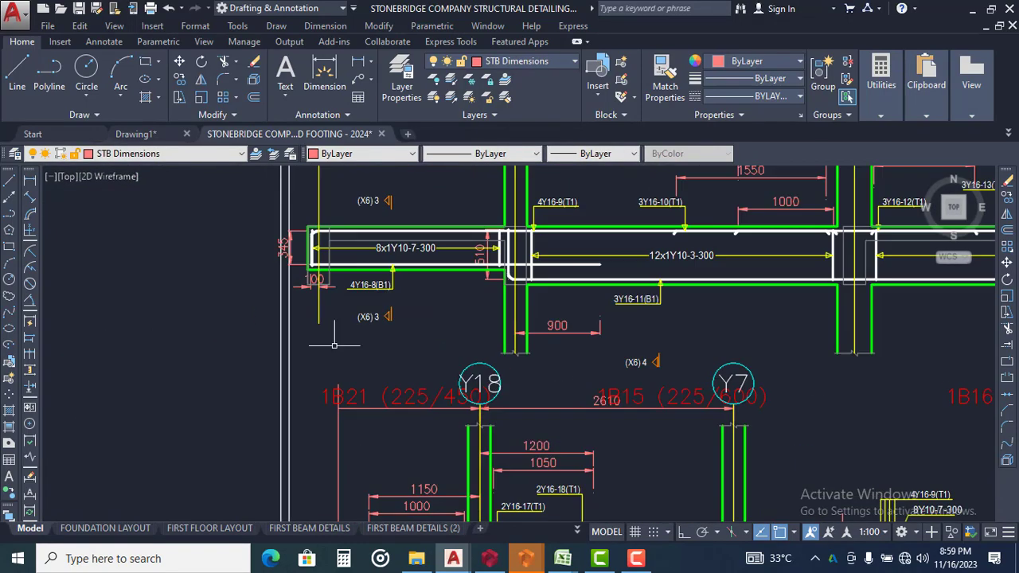
click(271, 247)
middle_drag(266, 318, 413, 448)
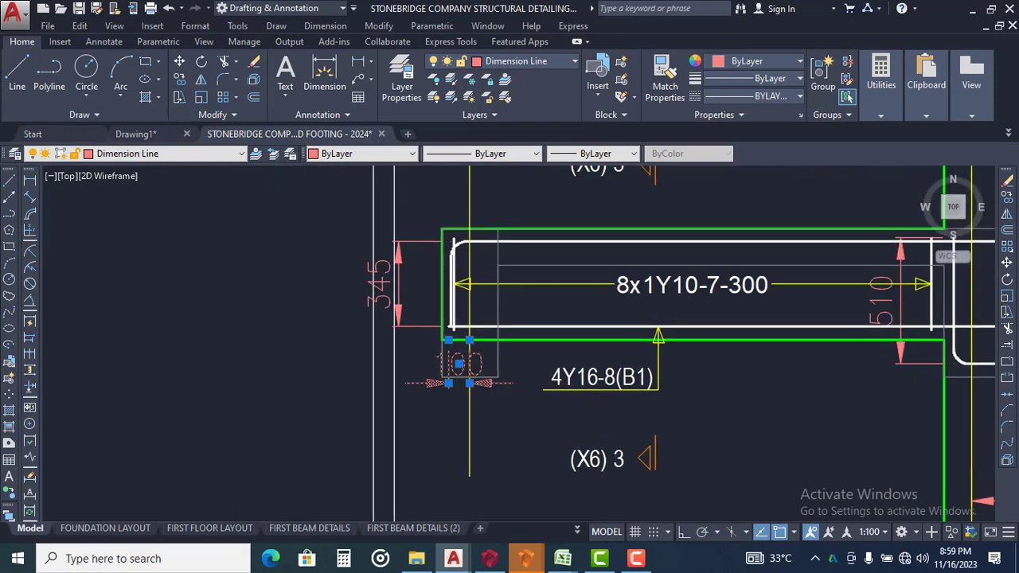
click(417, 278)
click(398, 353)
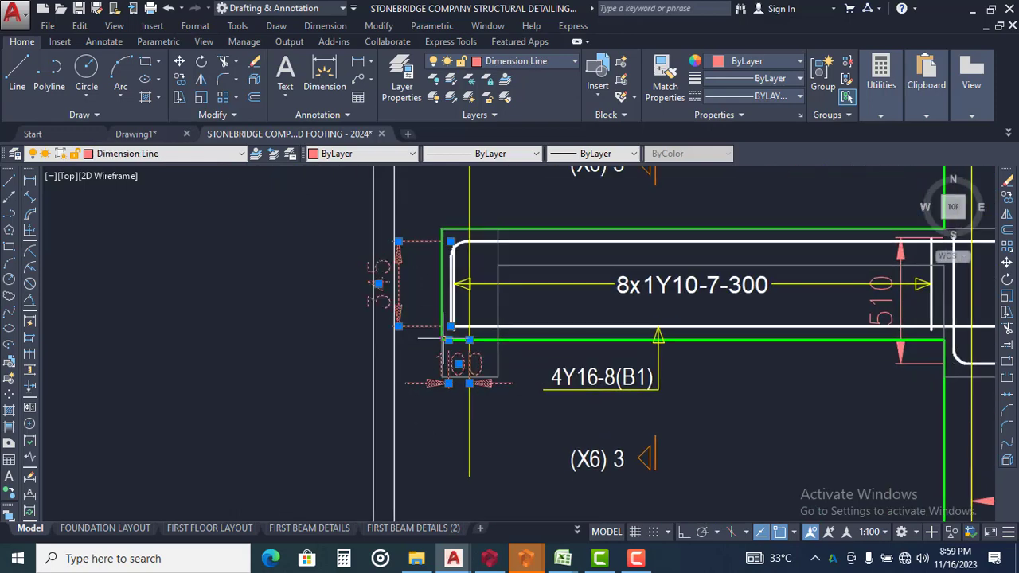
key(Delete)
Delete the vertical 510 and 790 dimensions beside grid Y7 on the detached Y18 to Y7 beam portion
scroll(358, 277, down, 5)
scroll(374, 271, down, 2)
scroll(548, 374, up, 6)
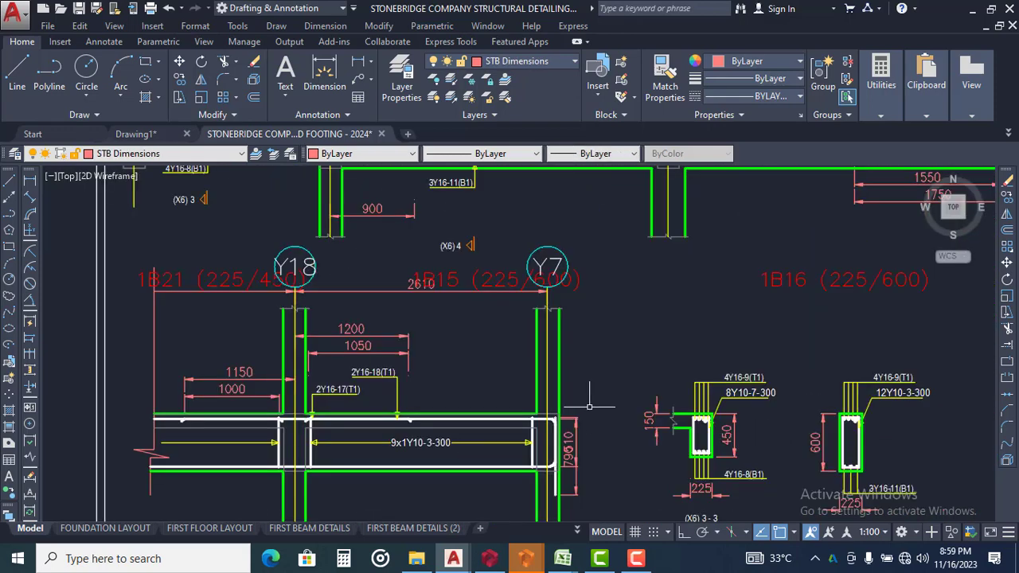
click(600, 414)
key(Escape)
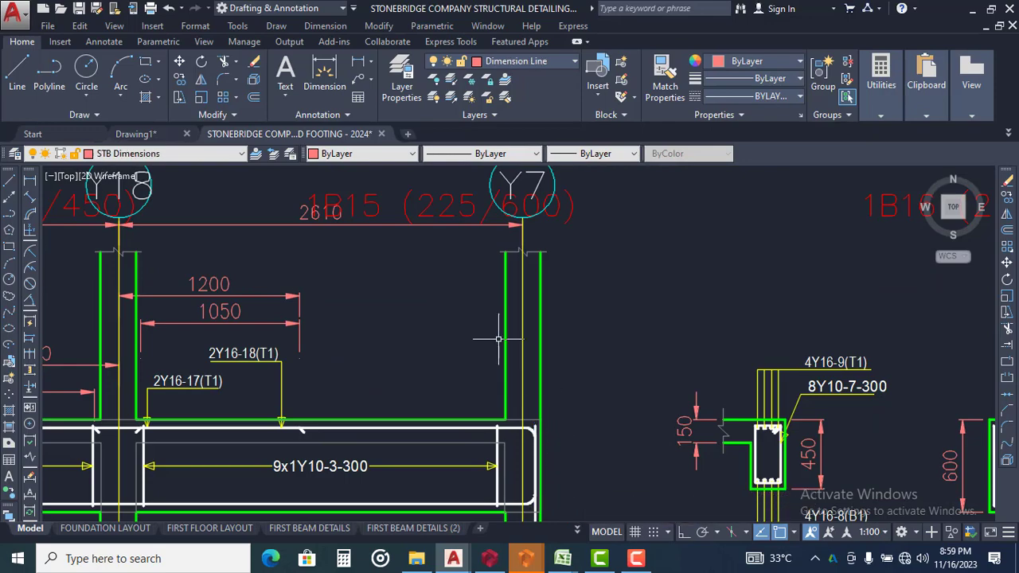
scroll(550, 446, down, 4)
Erase the 1B21 (225/450) and 1B15 (225/600) labels that overlap the Y18 to Y7 beam portion
middle_drag(537, 345, 516, 396)
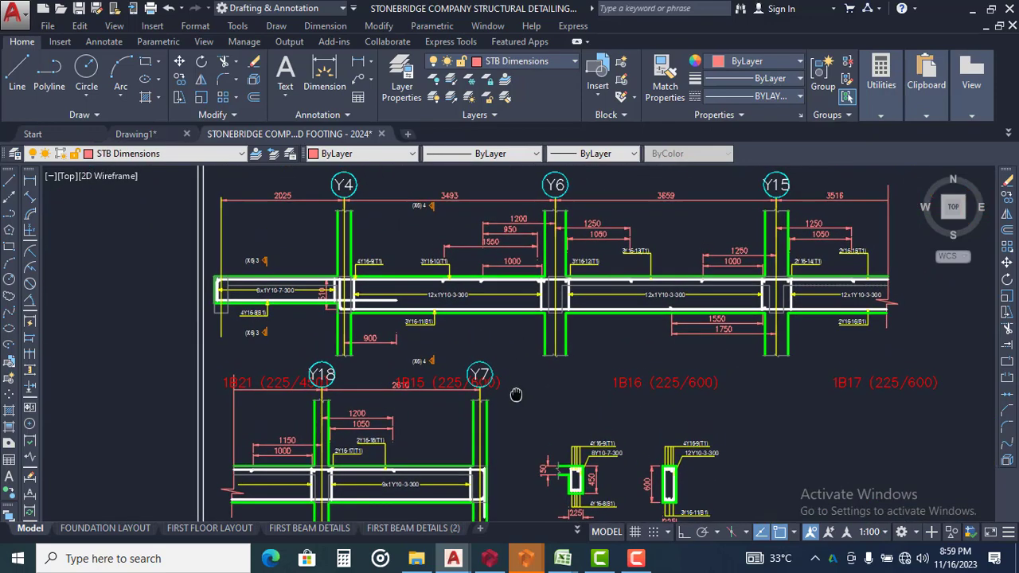
scroll(485, 389, up, 2)
middle_drag(303, 350, 524, 368)
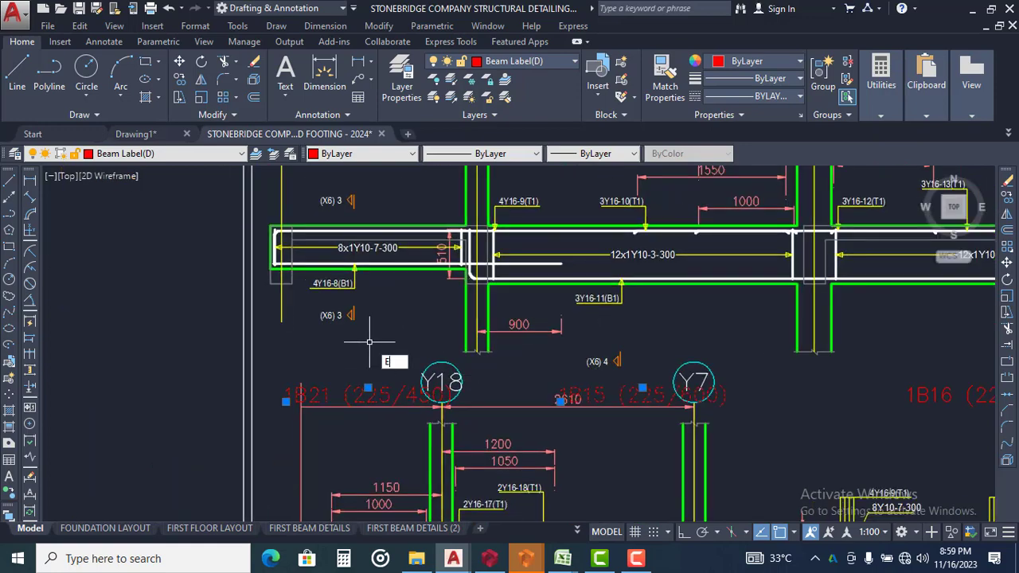
scroll(368, 342, down, 4)
Examine the original unarranged beam details, including the continuous beam starting at 1B33 and beams 1B43 and 1B44
middle_drag(627, 350, 652, 471)
scroll(466, 293, down, 2)
scroll(485, 319, down, 10)
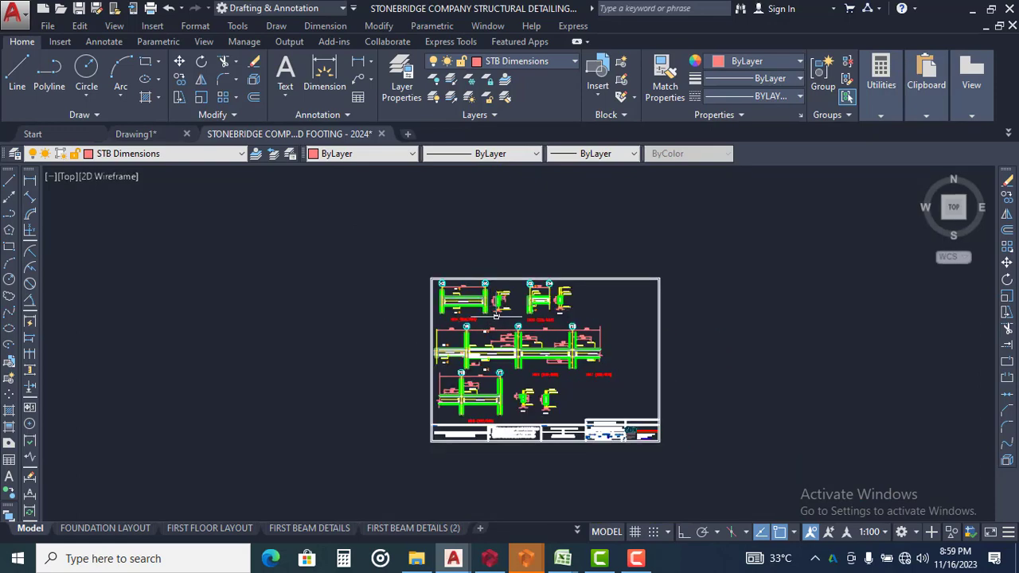
mouse_move(584, 362)
middle_down()
mouse_move(539, 248)
mouse_move(539, 211)
middle_up()
middle_drag(476, 328, 556, 440)
scroll(414, 239, up, 8)
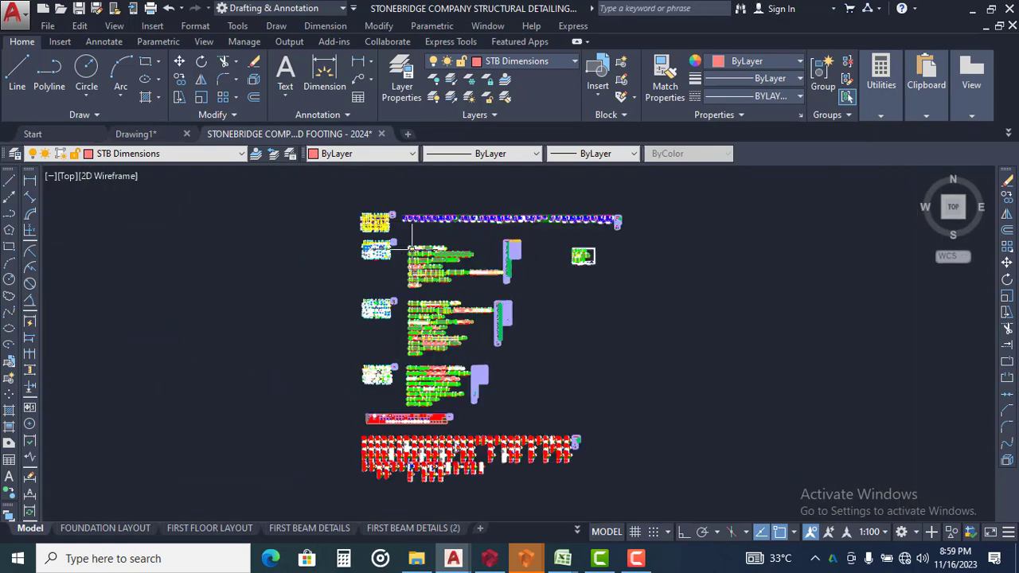
scroll(583, 253, up, 4)
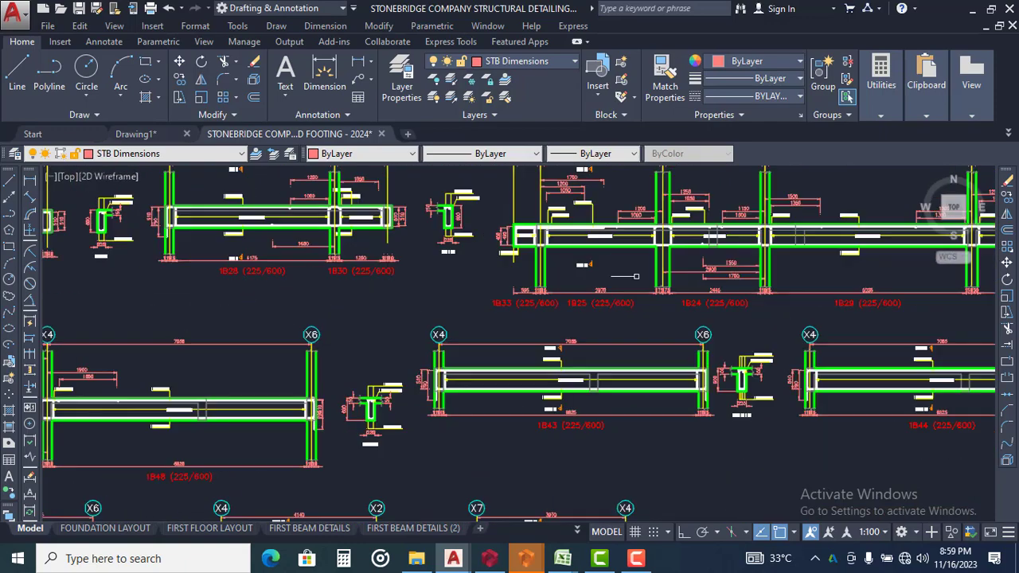
mouse_move(621, 297)
middle_down()
mouse_move(437, 298)
mouse_move(358, 324)
mouse_move(378, 318)
mouse_move(307, 324)
mouse_move(328, 338)
middle_up()
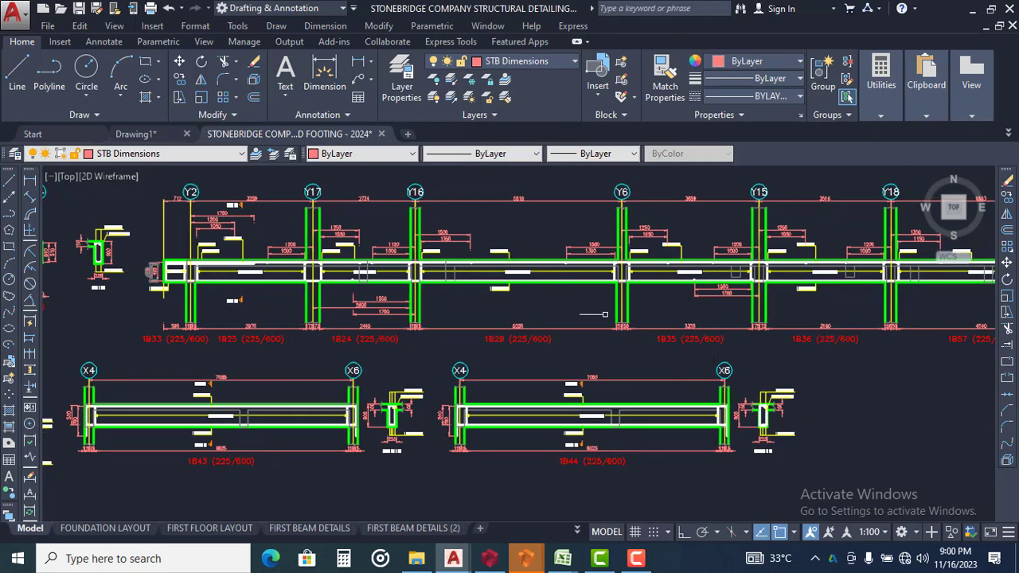
scroll(604, 311, down, 8)
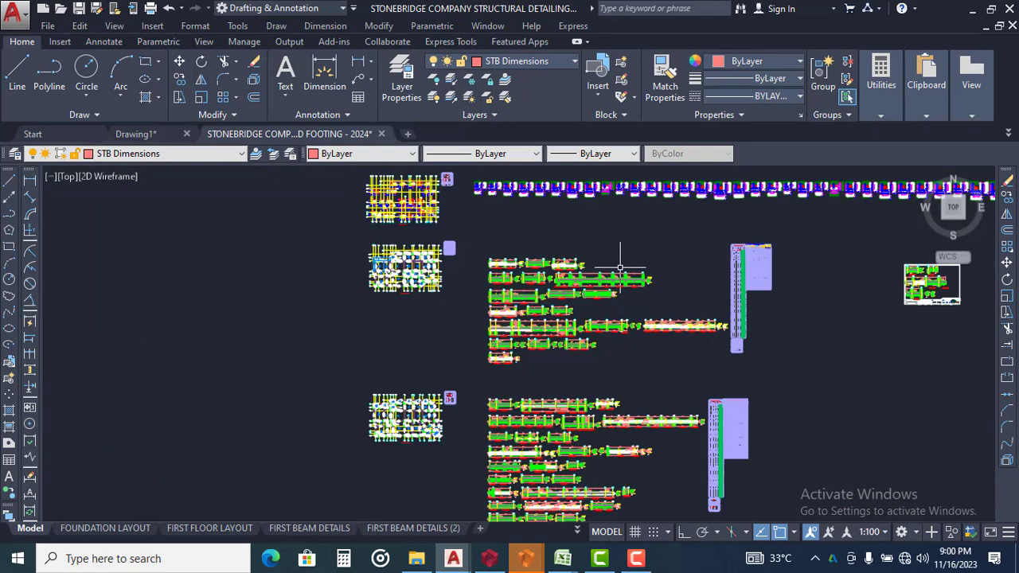
Examine the finished beam sheets in the existing drawing set, checking how details are arranged and titled, such as BEAM 4 (225 x 450)
middle_drag(649, 345, 607, 184)
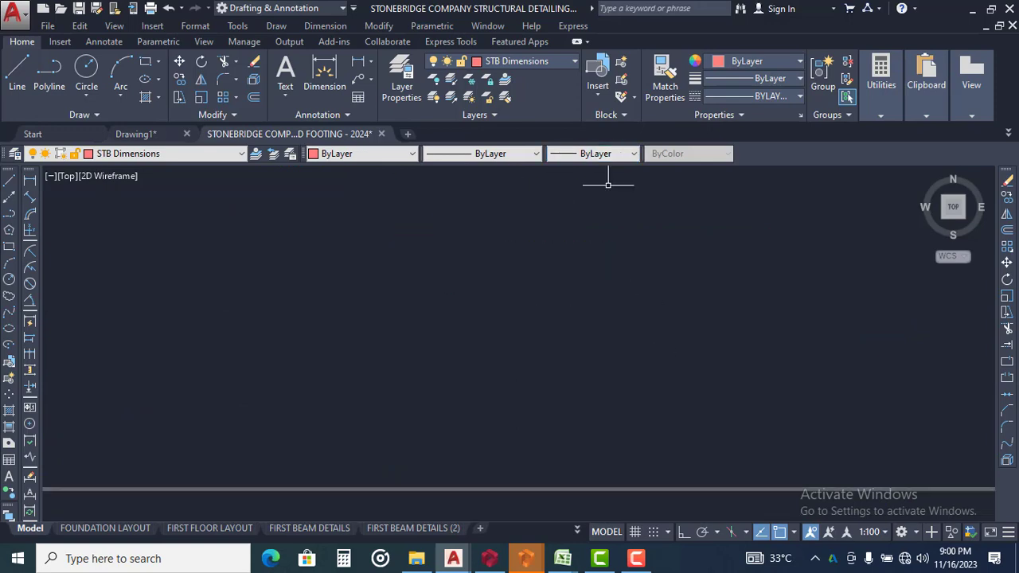
scroll(607, 185, down, 2)
middle_drag(612, 380, 594, 250)
scroll(530, 295, up, 4)
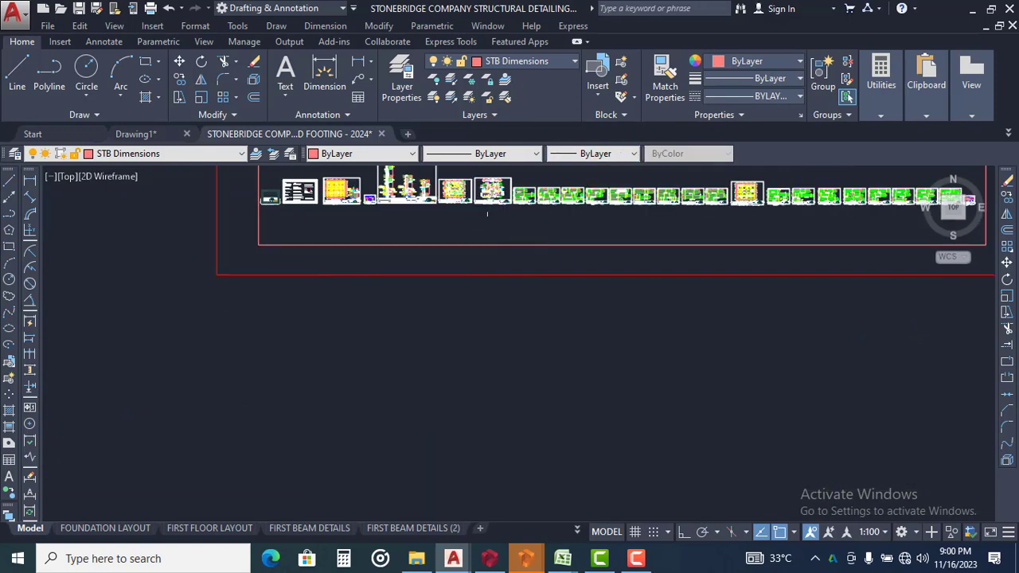
scroll(552, 199, up, 8)
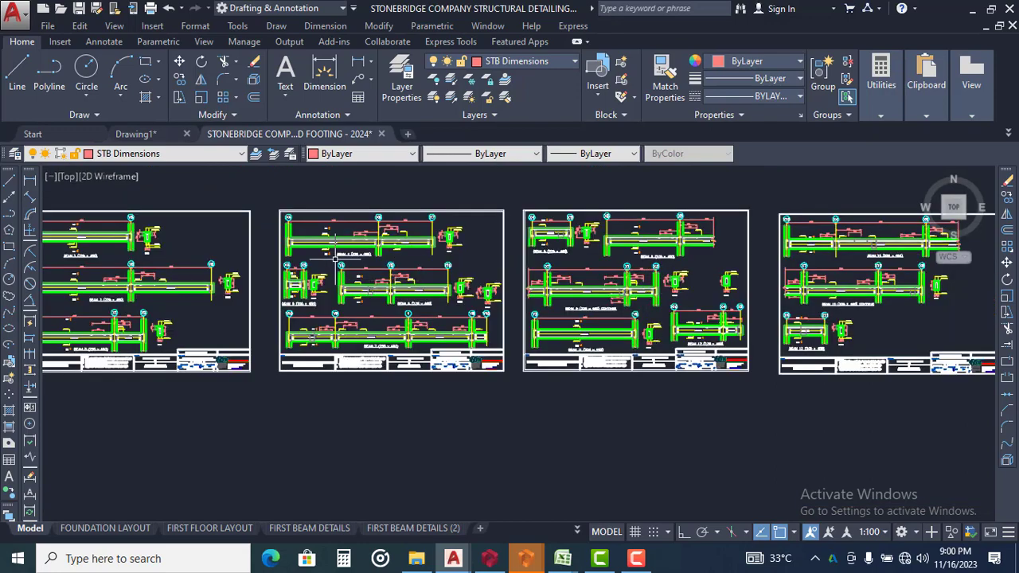
scroll(334, 259, up, 7)
middle_drag(380, 254, 454, 323)
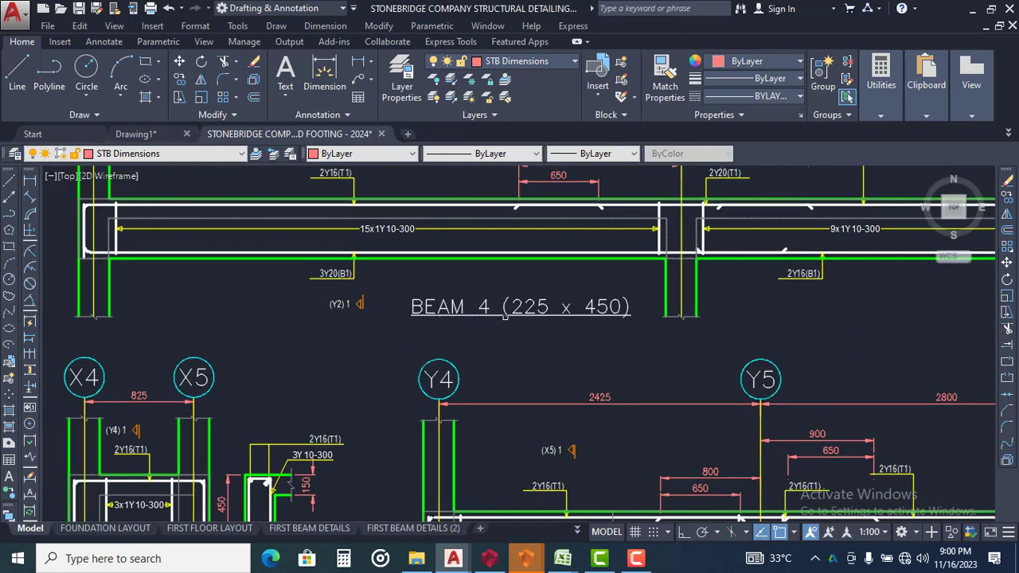
scroll(557, 305, down, 4)
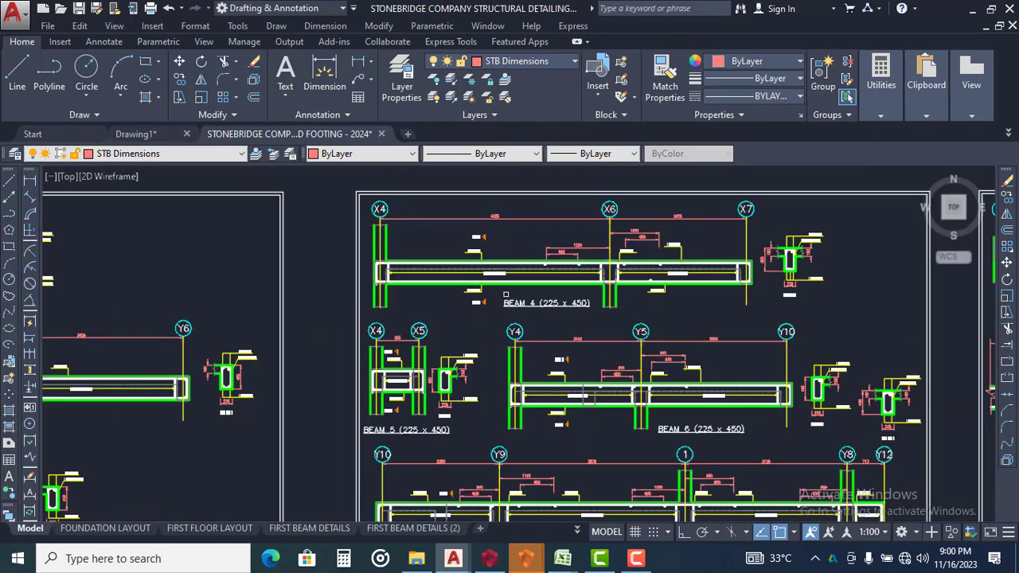
scroll(559, 325, down, 2)
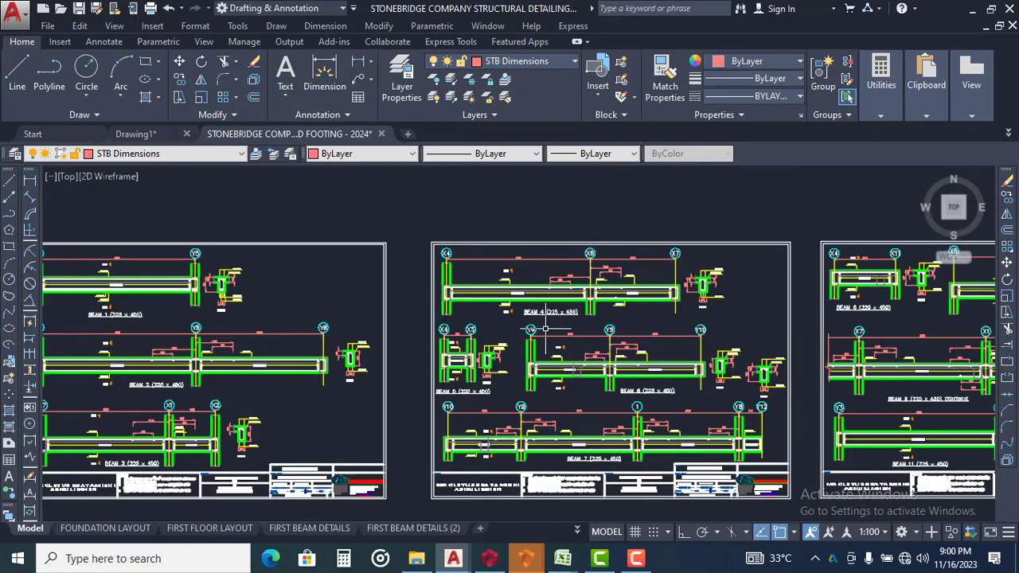
scroll(545, 329, up, 2)
scroll(521, 319, down, 4)
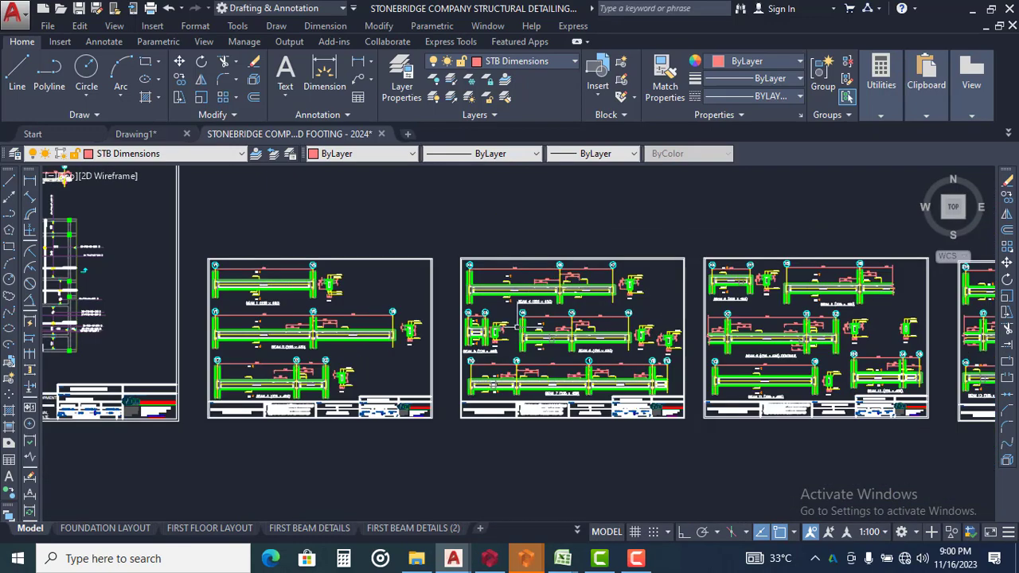
scroll(275, 350, up, 10)
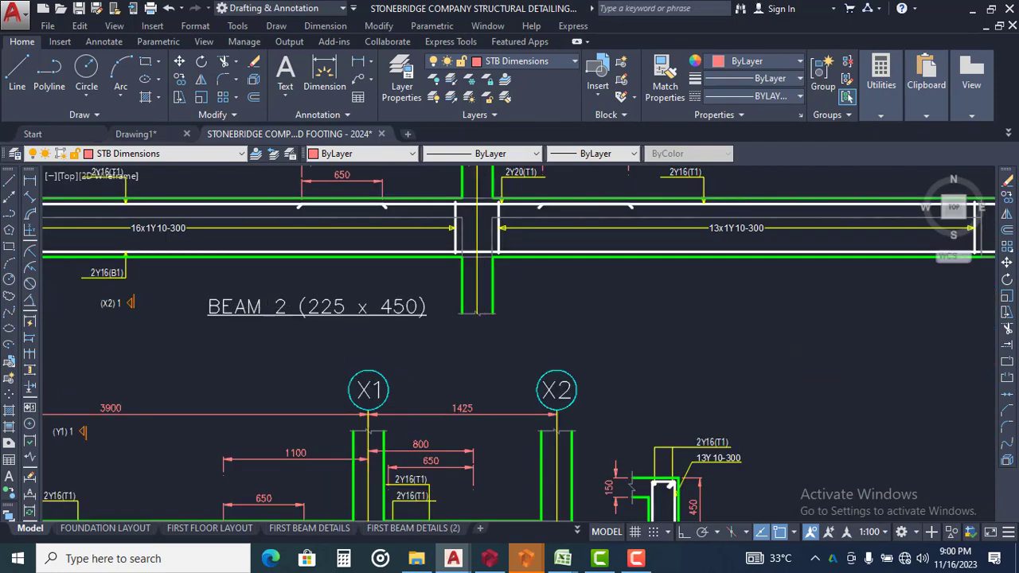
scroll(500, 341, down, 2)
scroll(400, 305, down, 6)
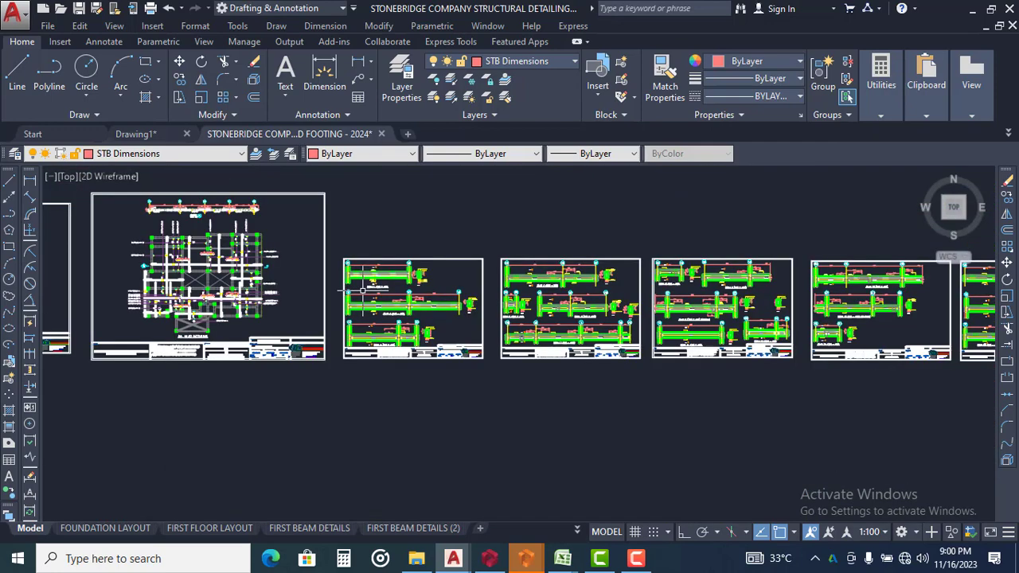
scroll(251, 278, down, 4)
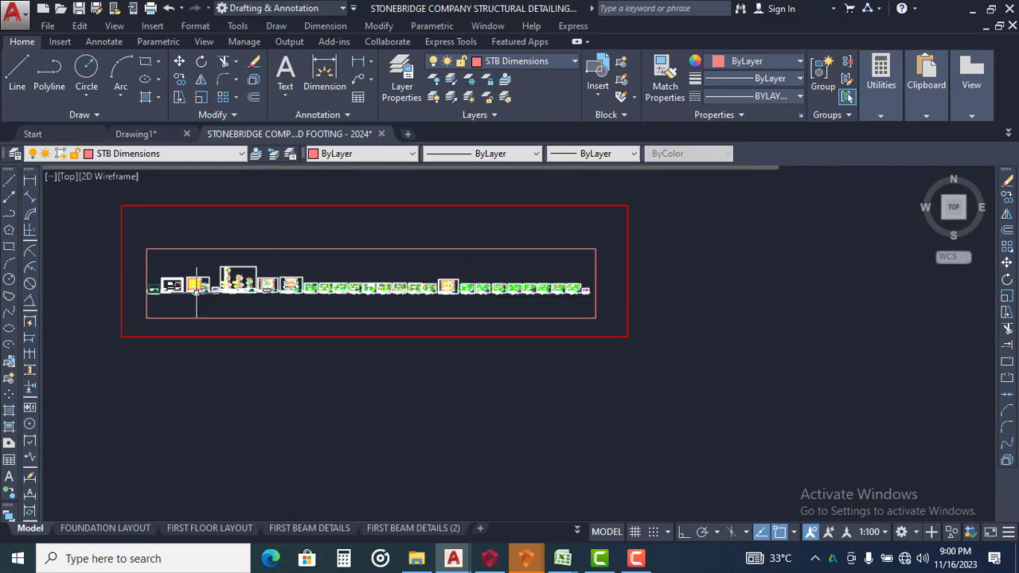
scroll(198, 291, up, 6)
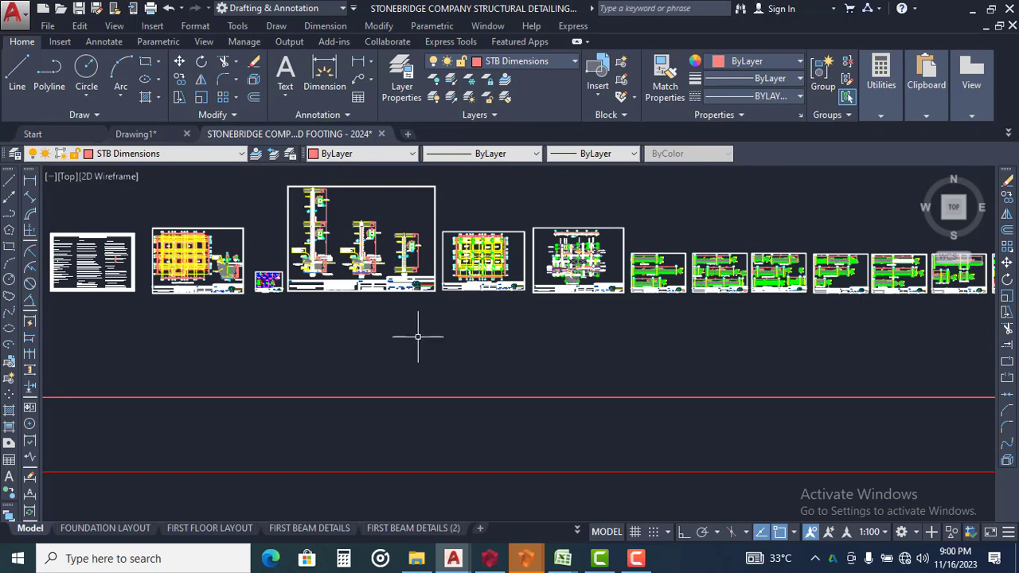
scroll(459, 350, down, 4)
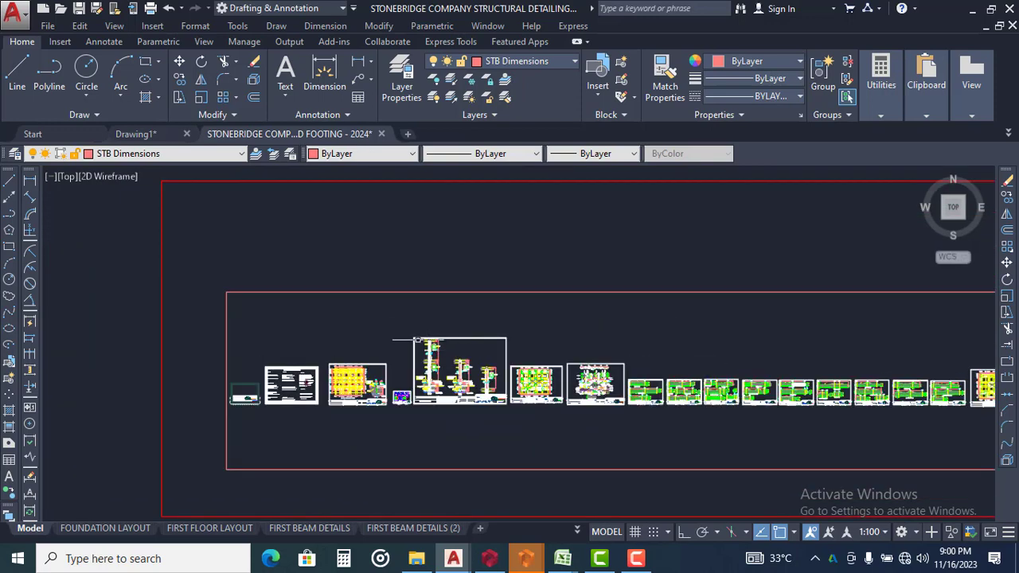
In Drawing1, copy the beam 1B14 (225/600) detail between grids X2 and X6, together with its cross-section, to the clipboard
scroll(398, 326, down, 5)
scroll(407, 342, down, 2)
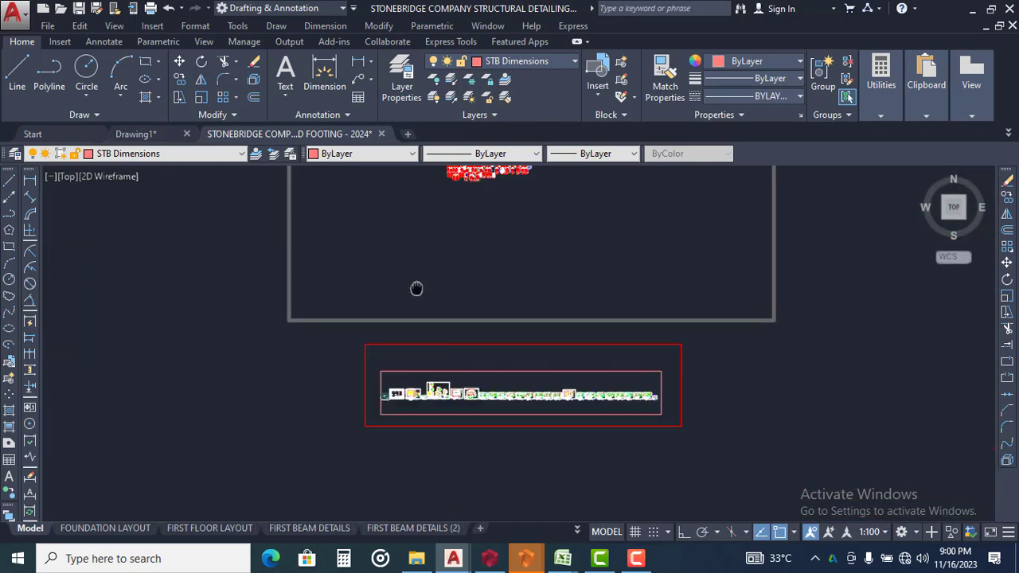
middle_drag(417, 289, 385, 398)
scroll(438, 175, up, 4)
scroll(438, 223, up, 4)
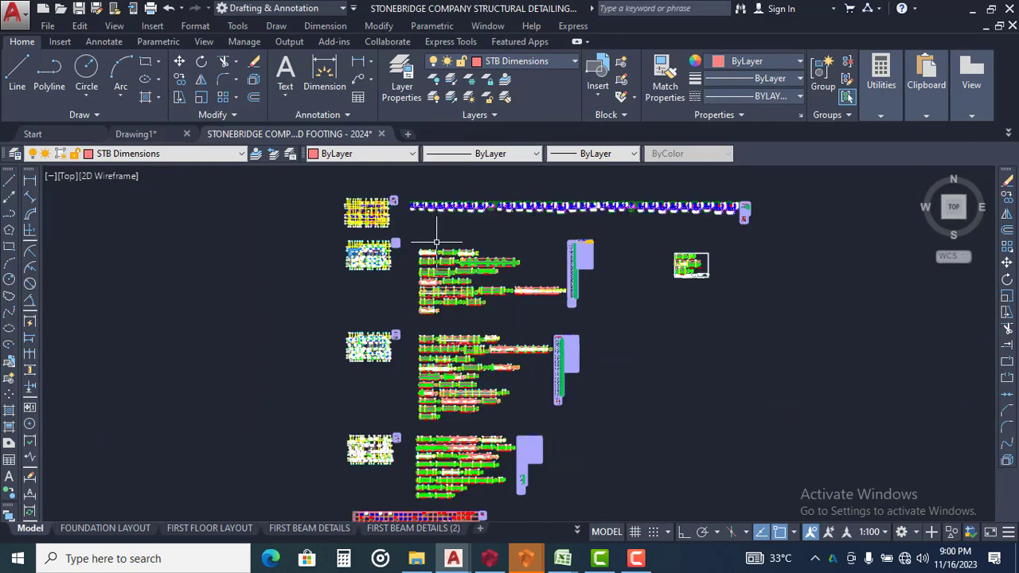
click(143, 133)
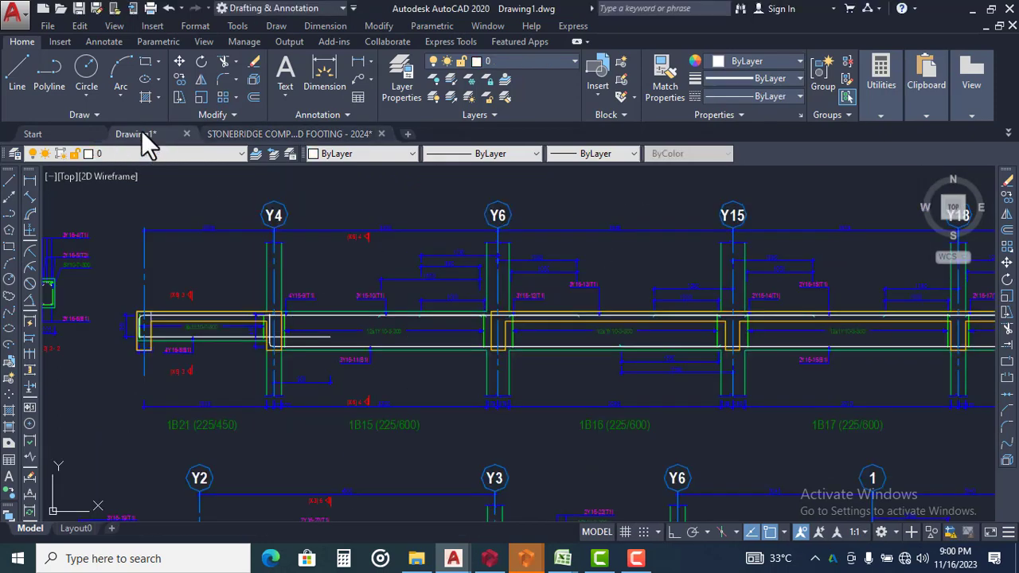
scroll(414, 297, down, 3)
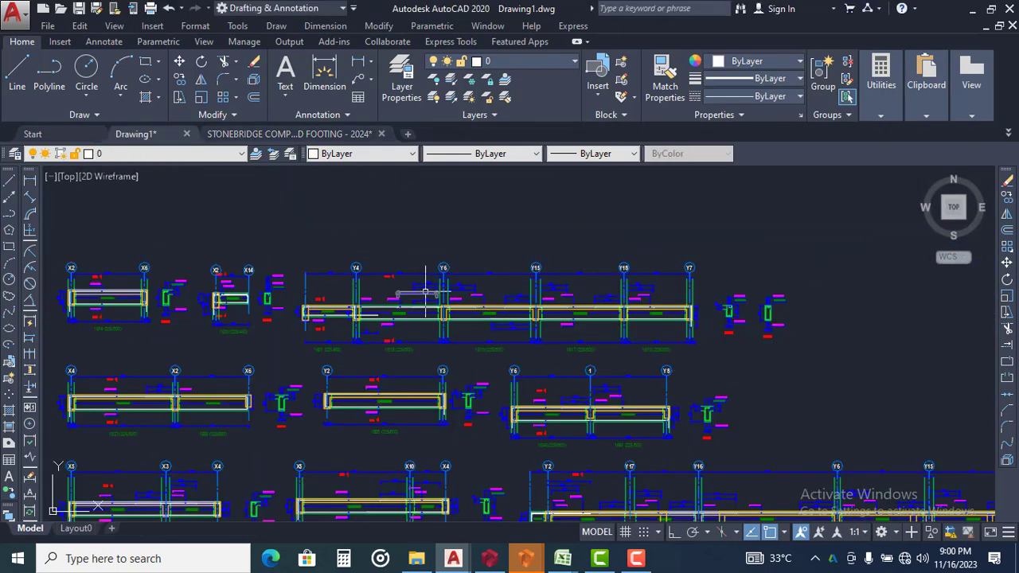
scroll(422, 293, down, 4)
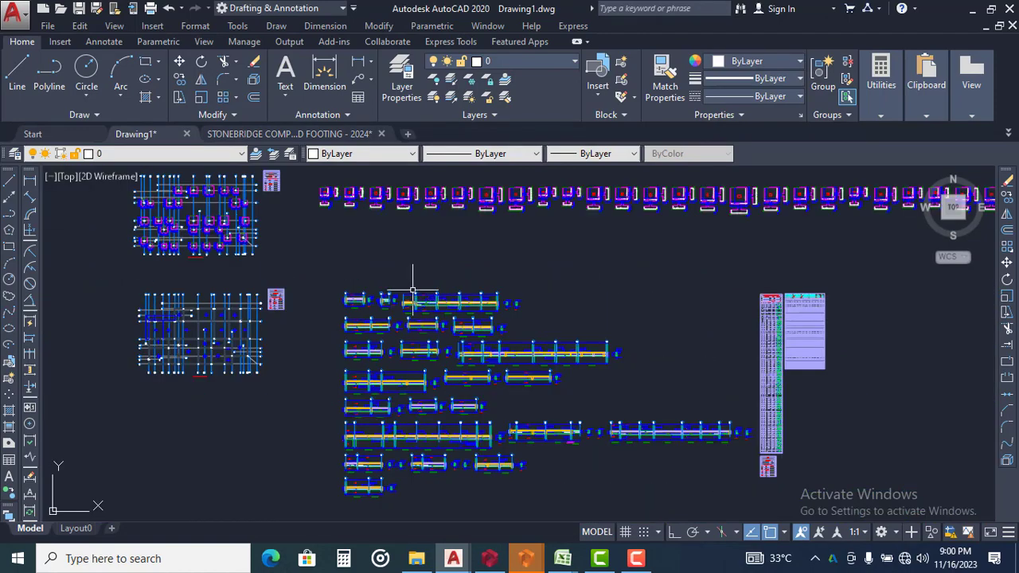
scroll(414, 296, up, 5)
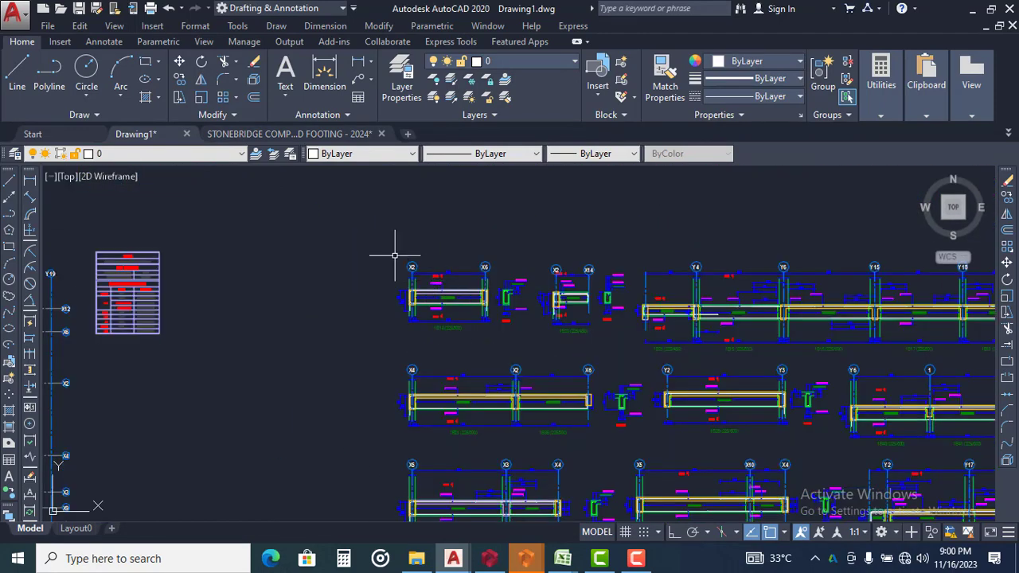
click(369, 240)
scroll(502, 330, up, 3)
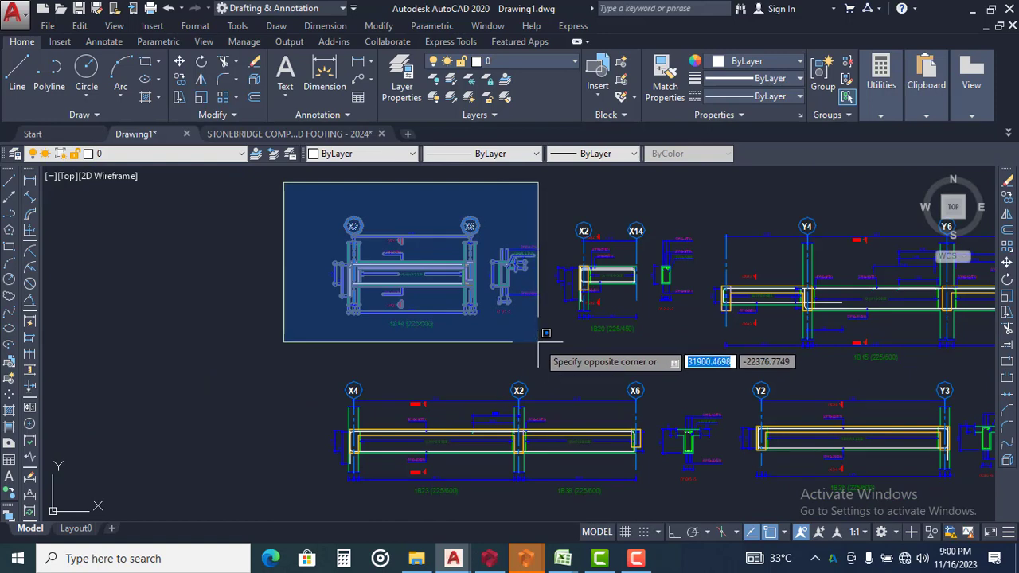
click(545, 344)
right_click(308, 236)
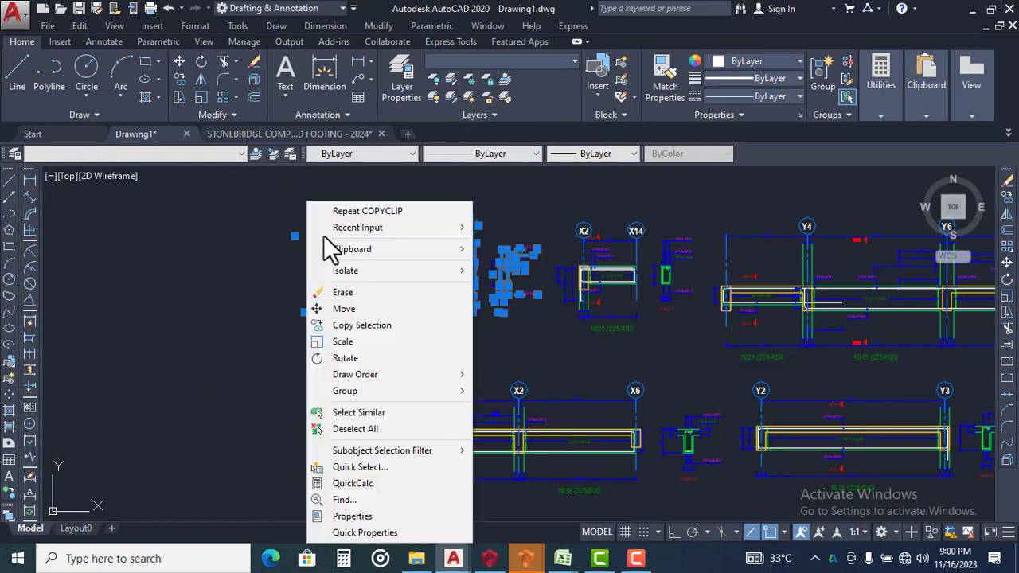
mouse_move(387, 253)
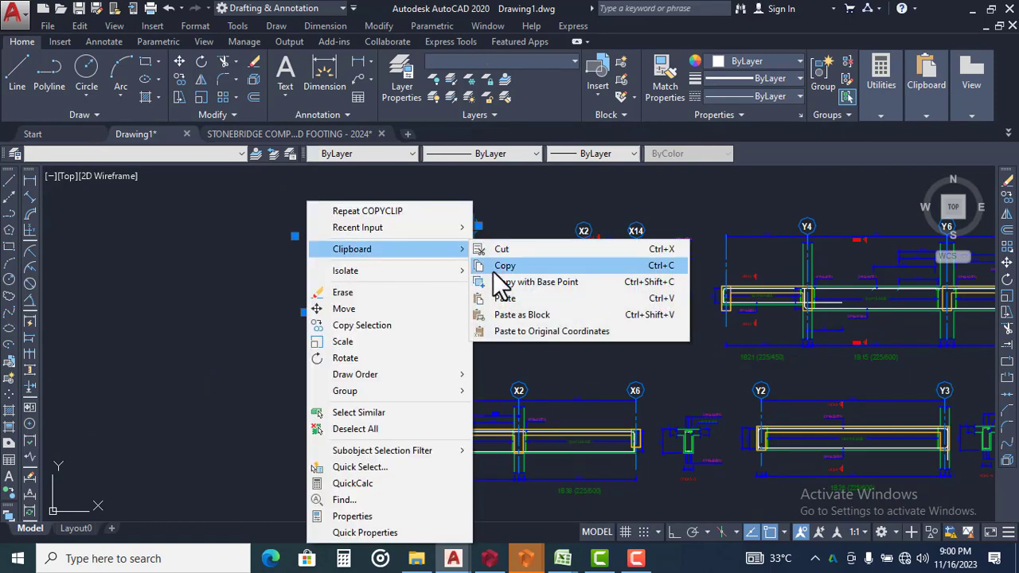
click(495, 268)
Switch to the STONEBRIDGE structural detailing drawing, at the empty area beside the imported beam details
click(315, 136)
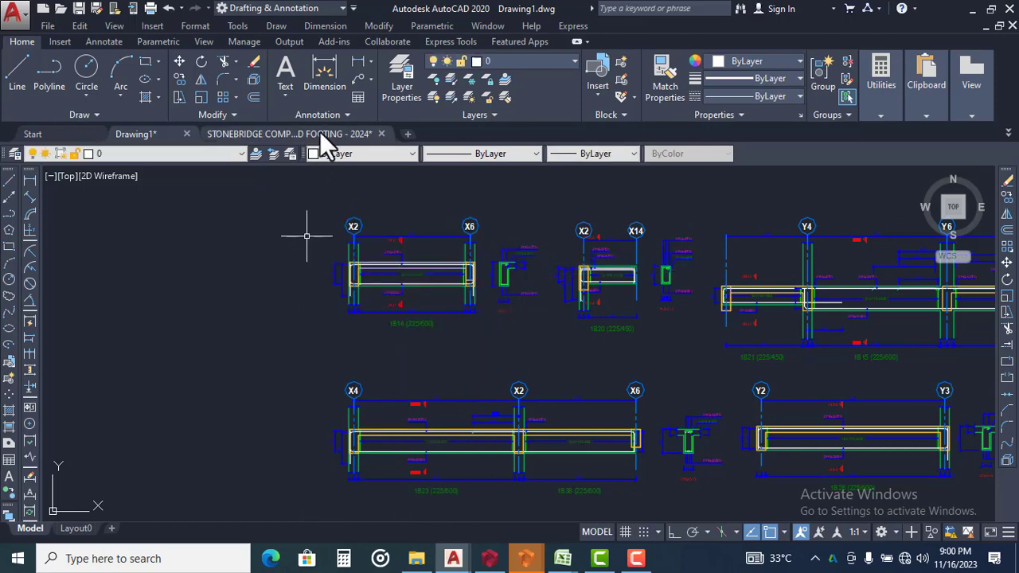
scroll(440, 278, down, 4)
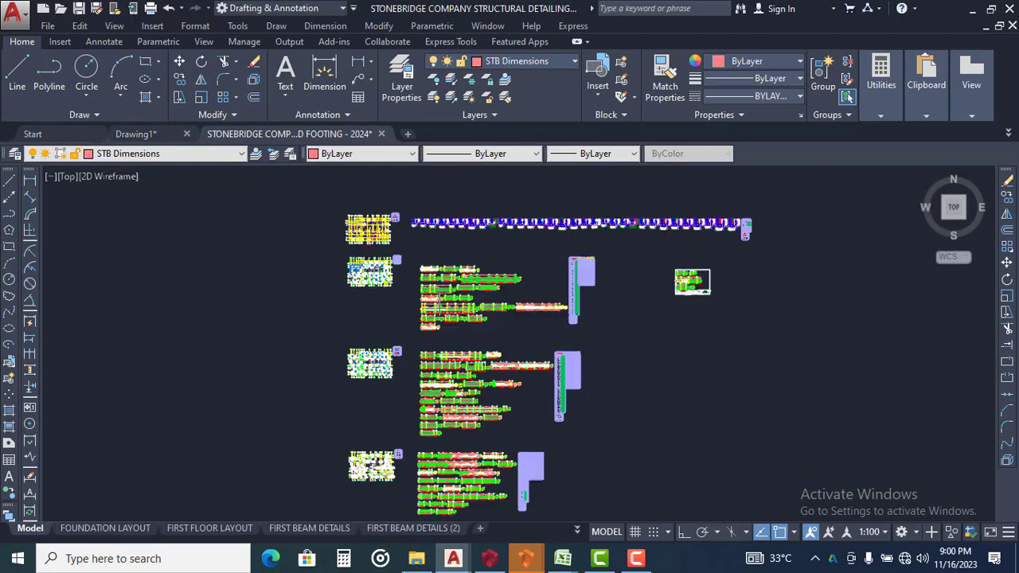
middle_drag(625, 325, 384, 298)
right_click(550, 220)
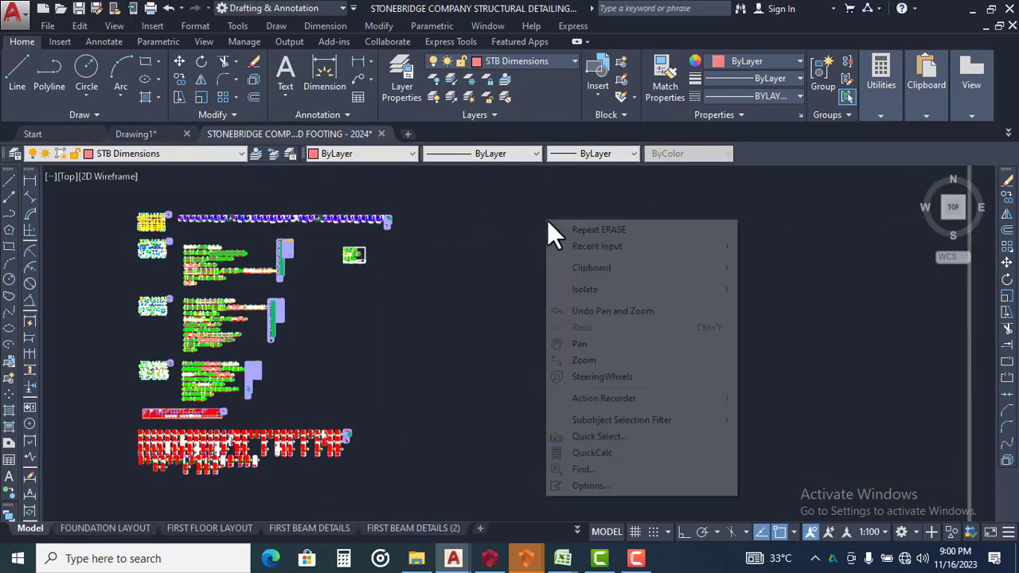
mouse_move(685, 269)
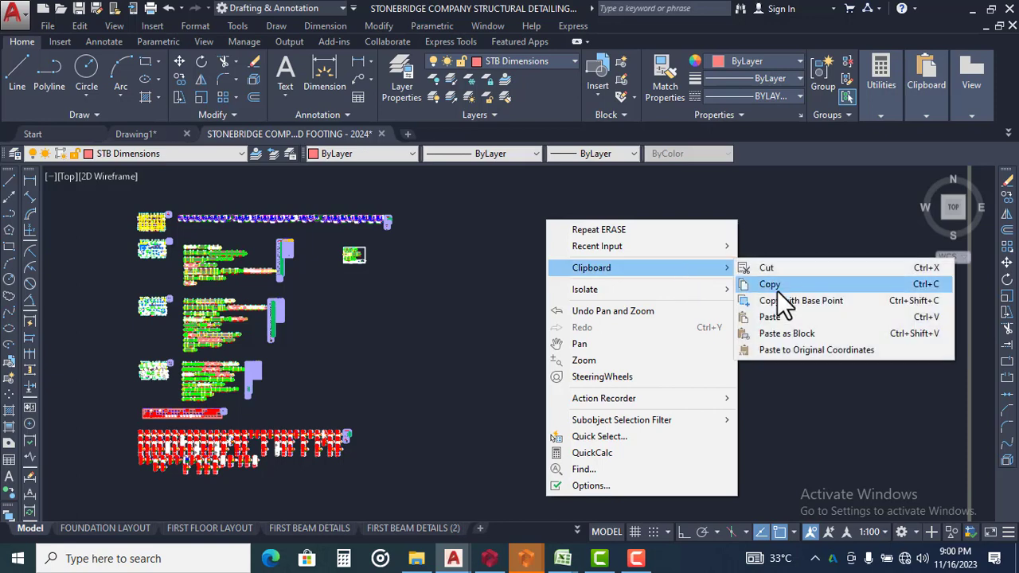
click(780, 334)
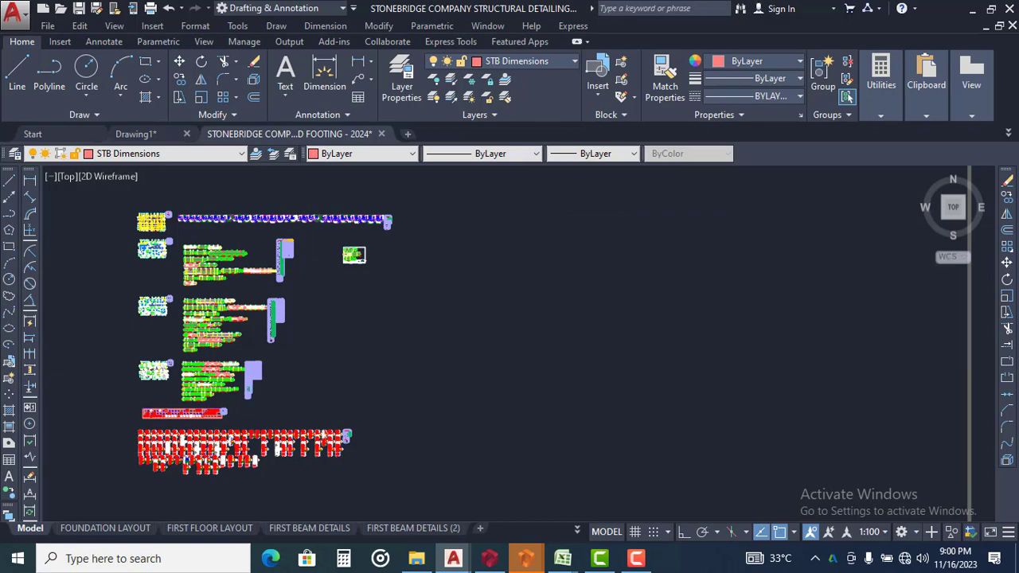
click(811, 394)
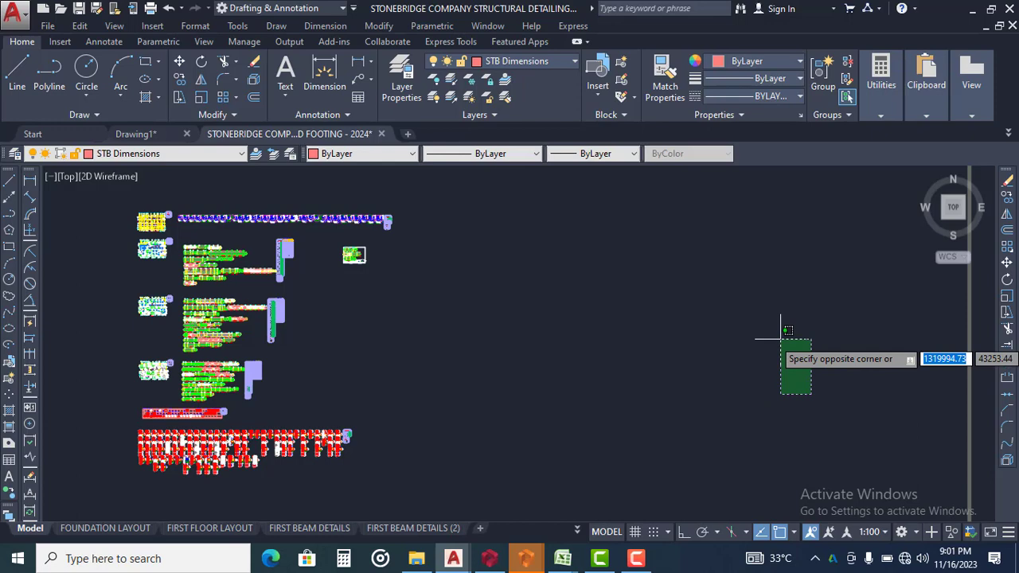
key(Escape)
Paste the copied beam 1B14 (225/600) detail into the empty model space beside the existing details
right_click(656, 259)
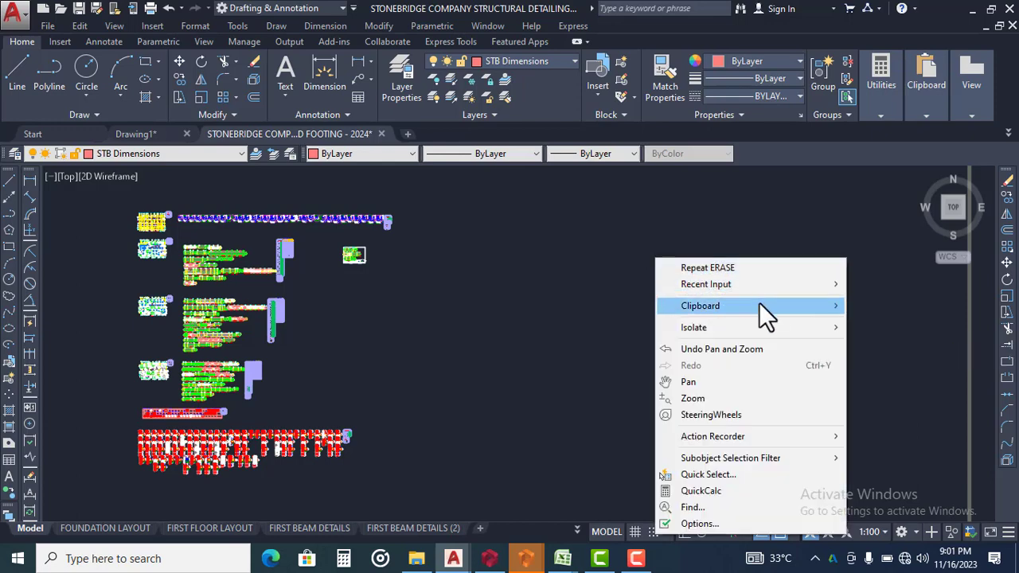
mouse_move(760, 304)
click(500, 356)
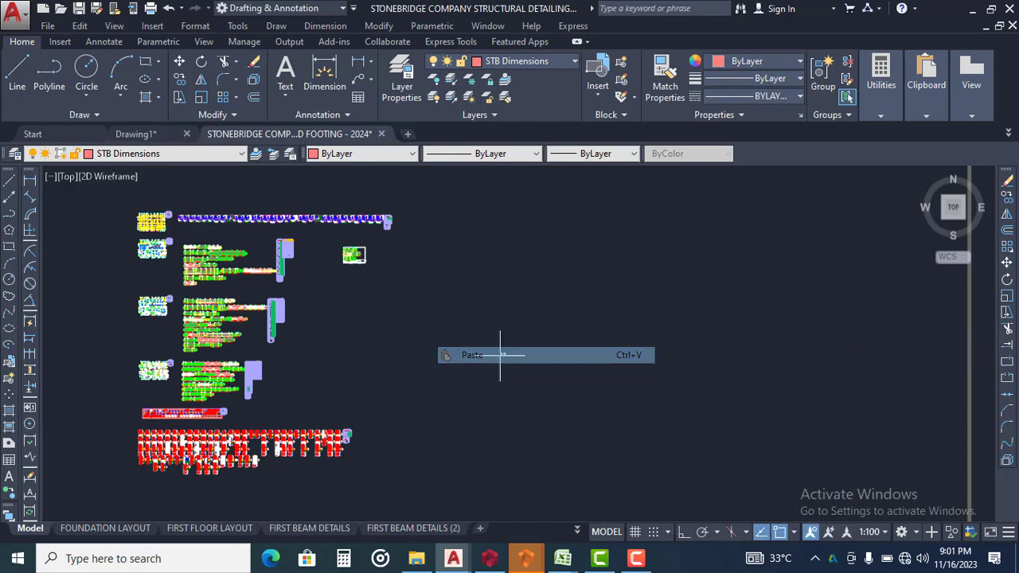
click(539, 325)
scroll(539, 328, up, 5)
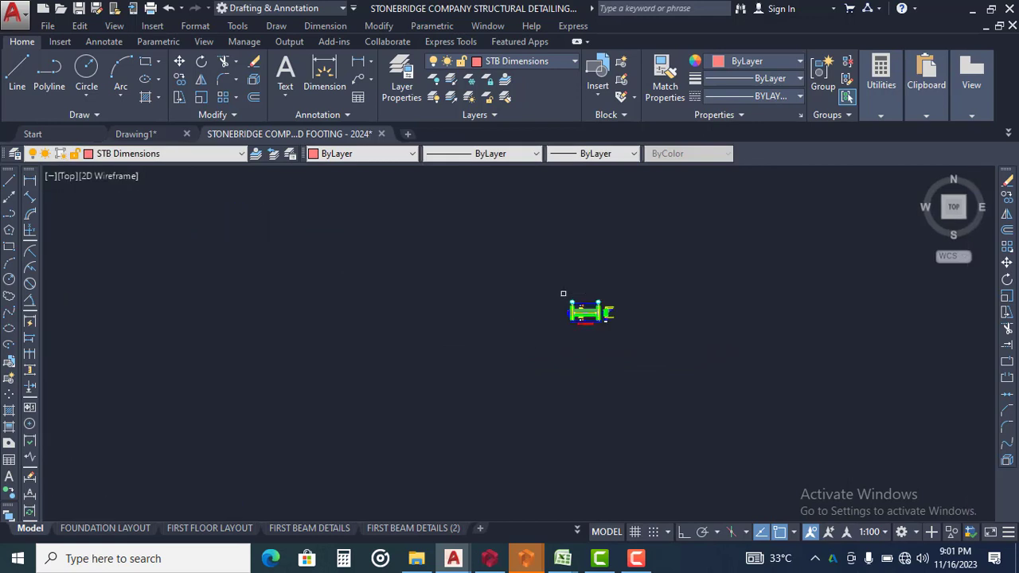
scroll(573, 293, up, 3)
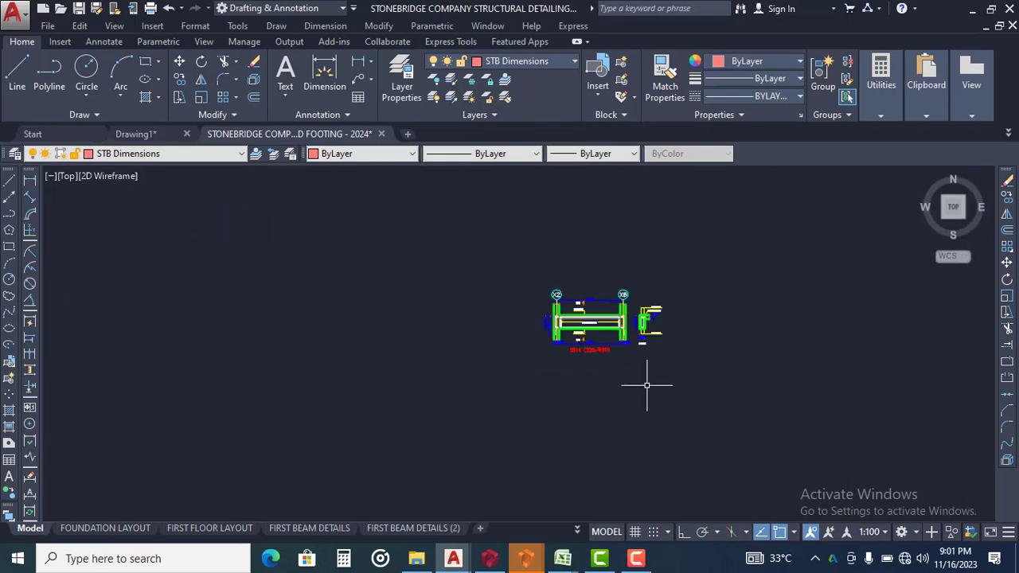
scroll(592, 316, up, 8)
scroll(464, 255, down, 2)
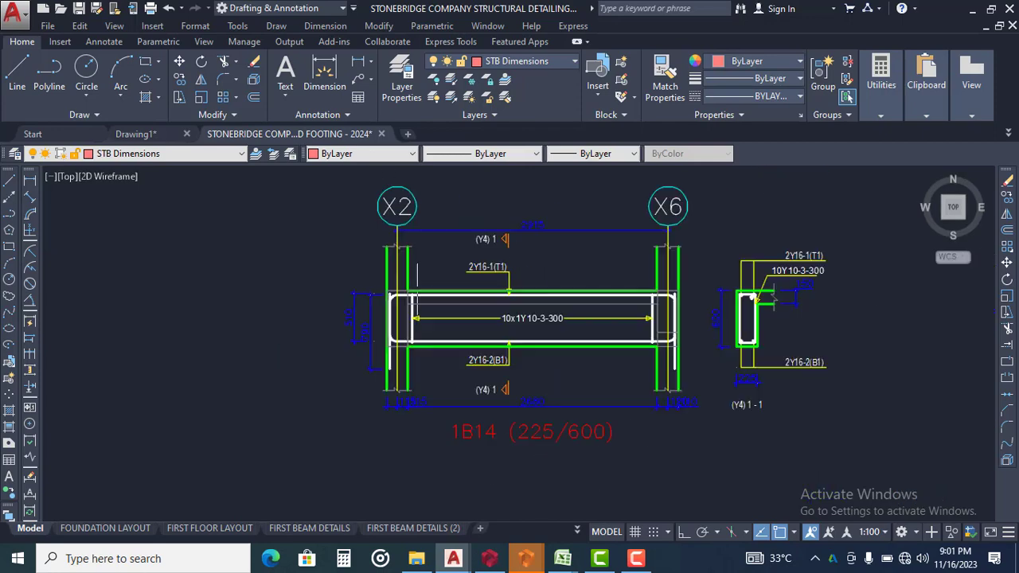
Erase the two vertical dimensions beside grid X2 and the horizontal dimension chain below beam 1B14
middle_drag(382, 306, 373, 272)
click(376, 256)
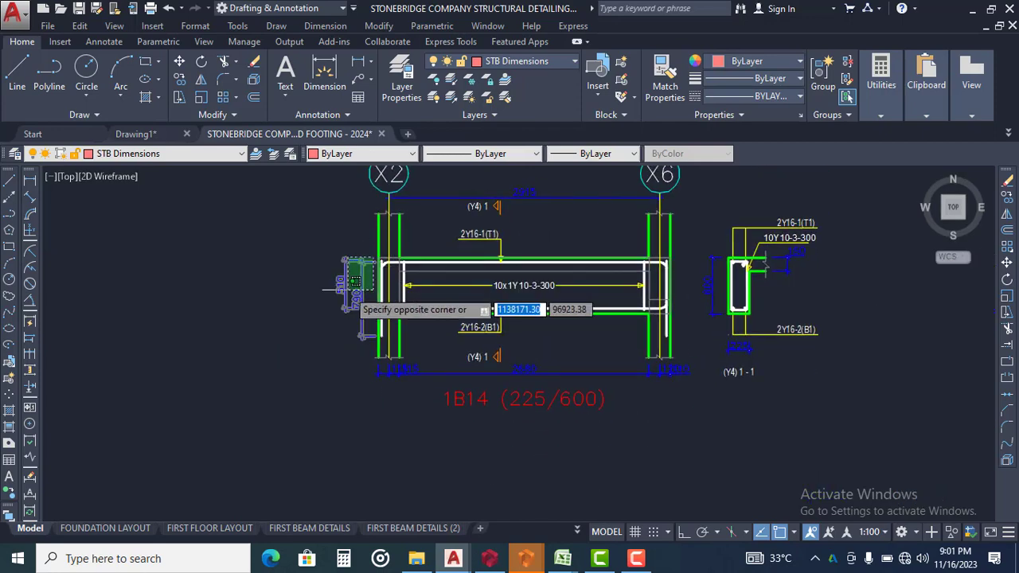
click(348, 290)
scroll(701, 371, up, 2)
click(700, 372)
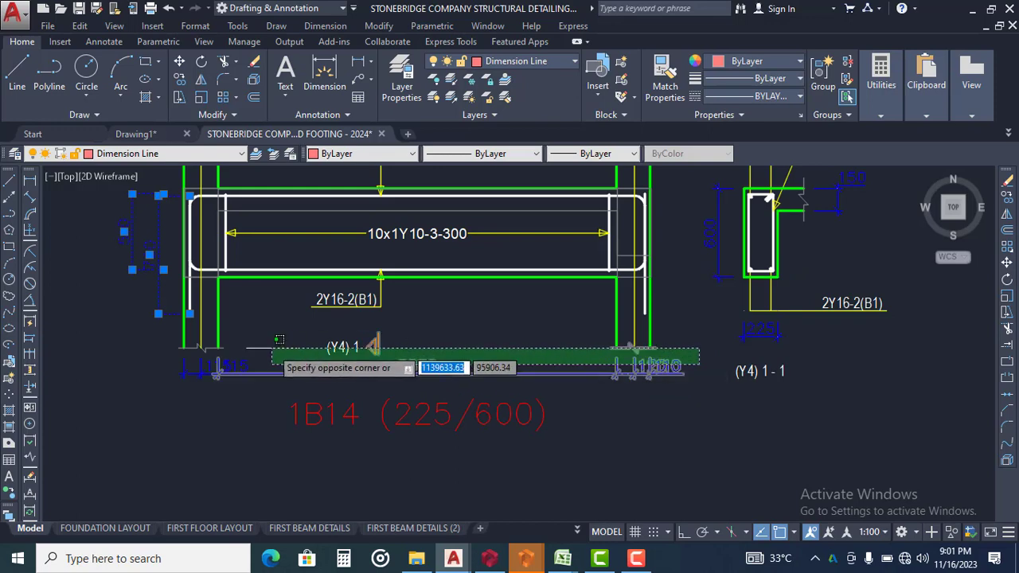
click(194, 372)
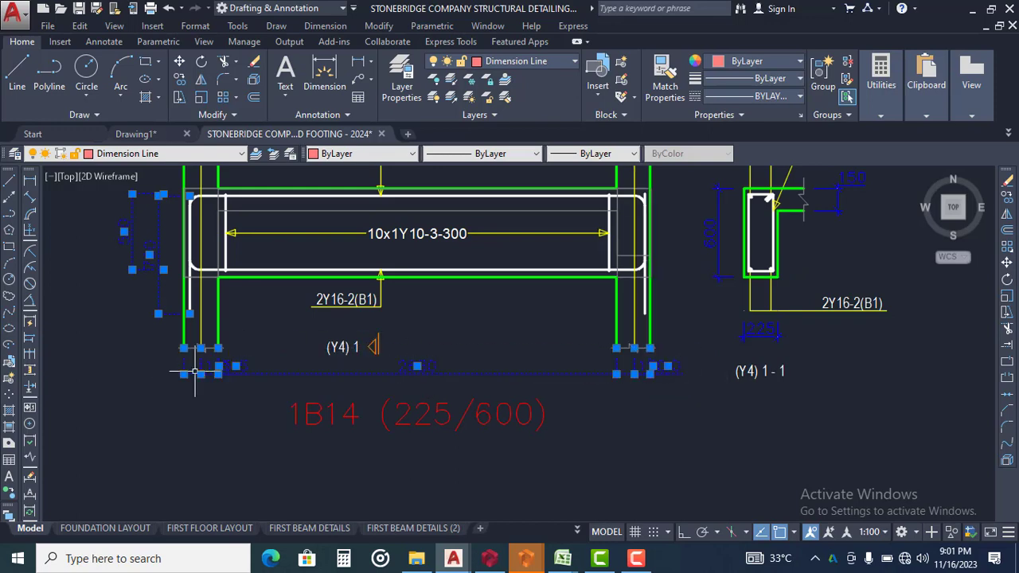
text(e)
key(Return)
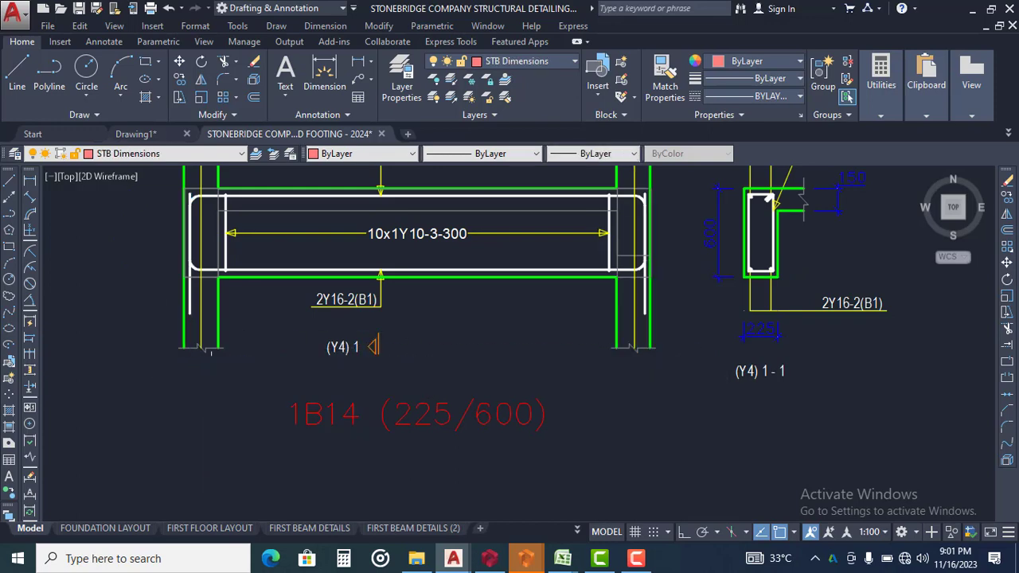
Select all dimensions similar to the one between grids X2 and X6 and set their dimension style to NLNG DIM 50
scroll(286, 356, down, 2)
mouse_move(286, 355)
middle_down()
mouse_move(286, 438)
mouse_move(286, 417)
middle_up()
click(399, 236)
click(382, 262)
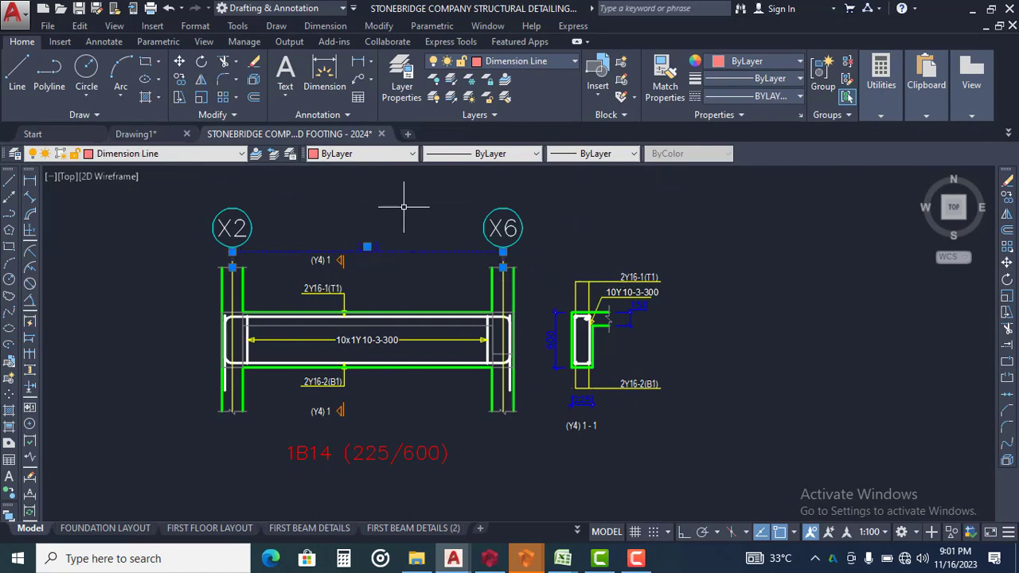
right_click(404, 208)
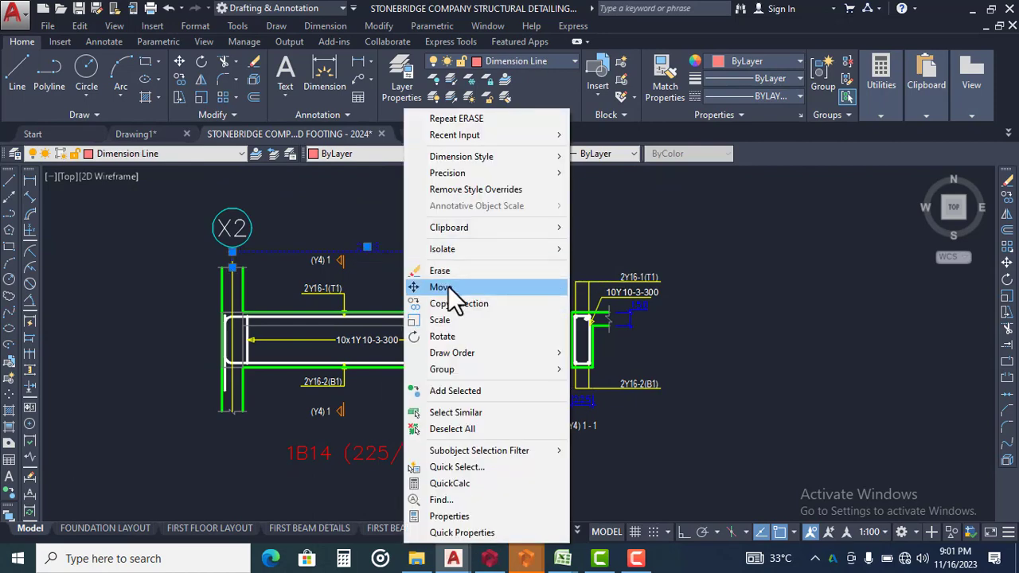
click(484, 414)
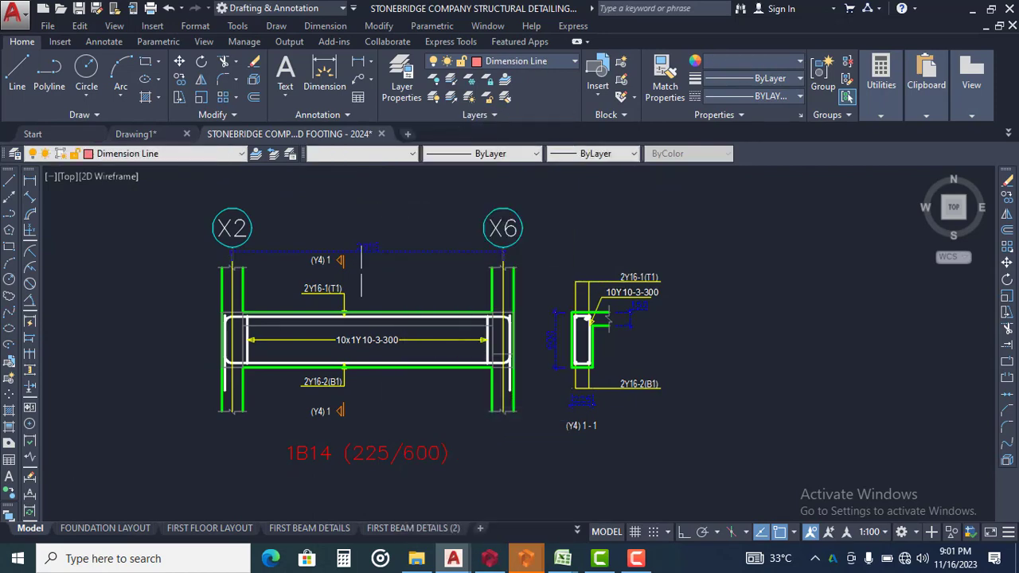
text(CH)
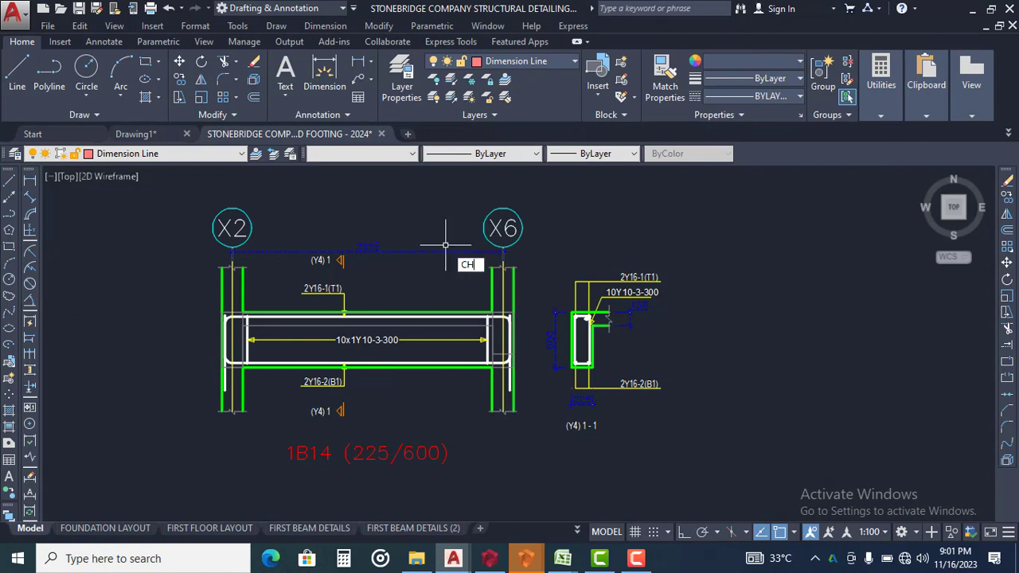
key(Return)
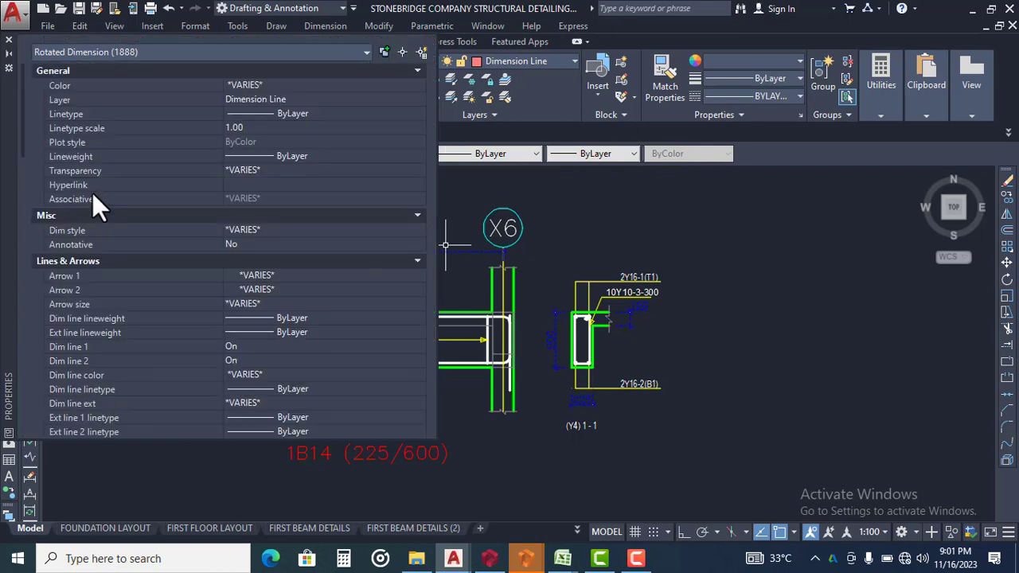
click(256, 230)
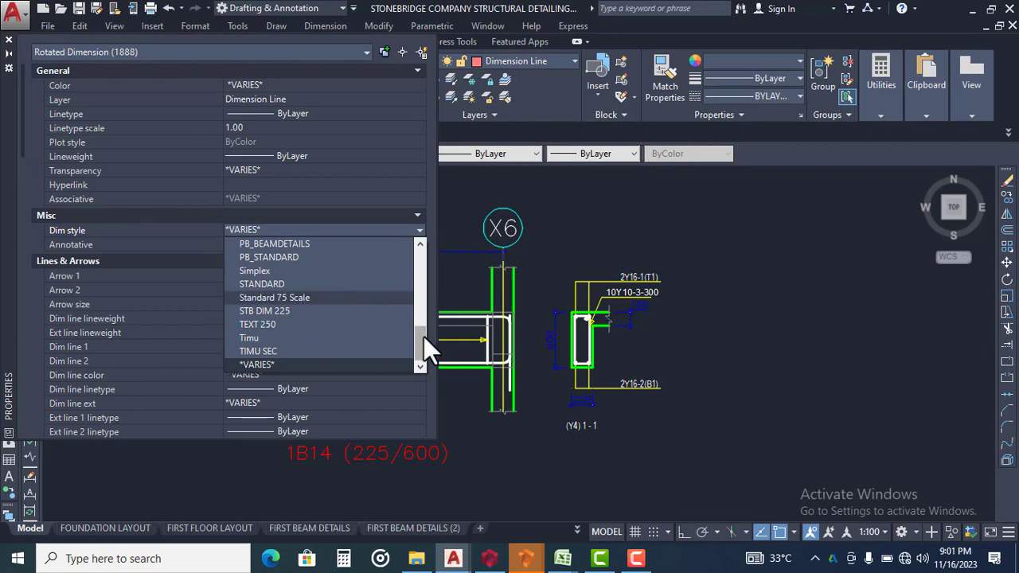
drag(424, 337, 424, 304)
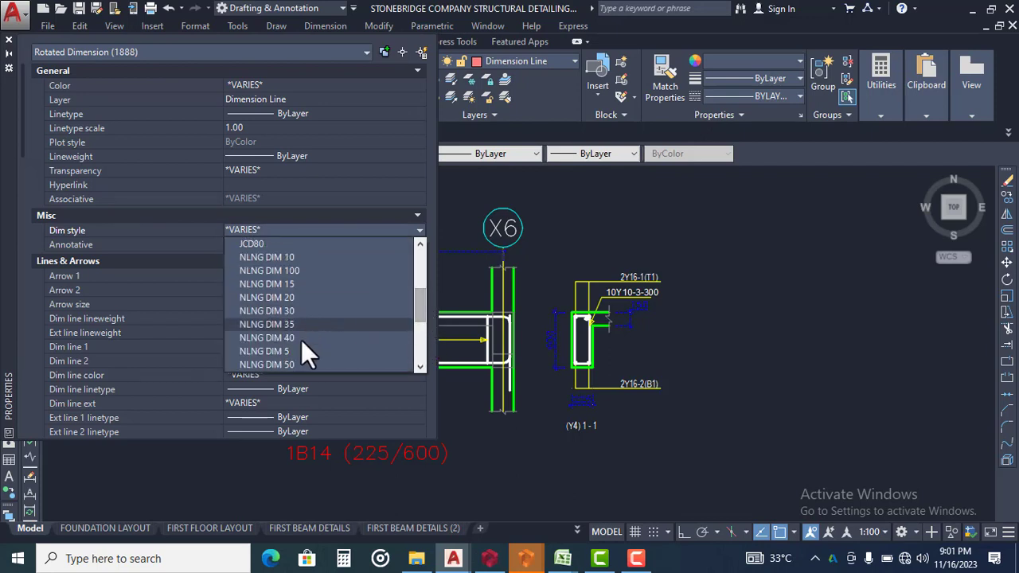
click(289, 364)
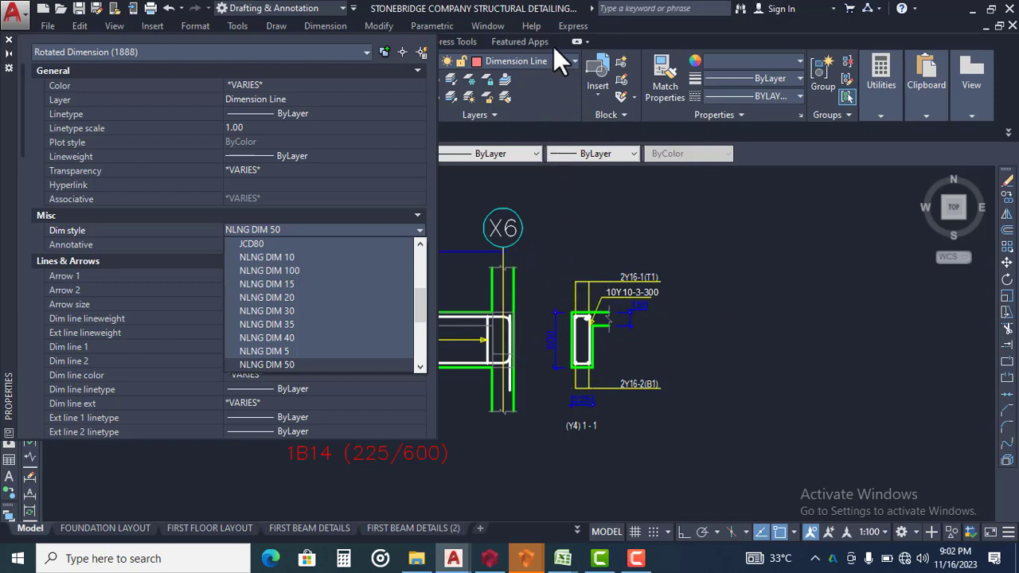
key(Return)
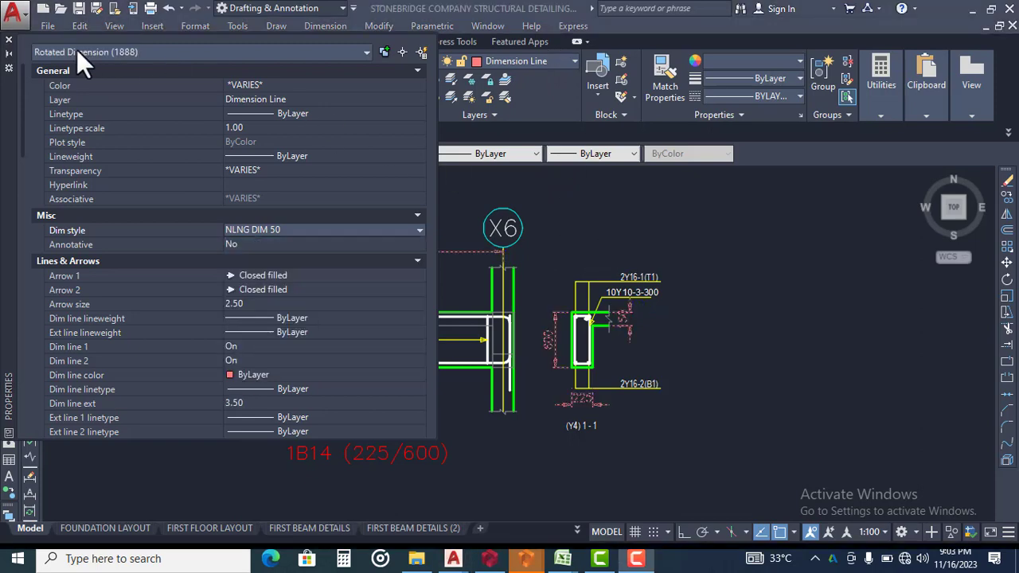
click(9, 41)
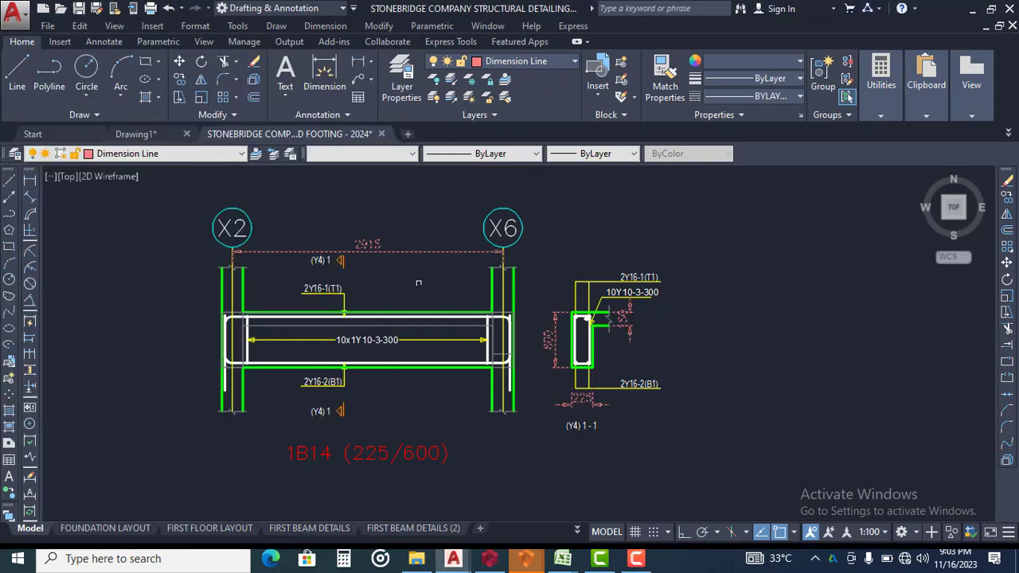
scroll(416, 282, up, 2)
key(Escape)
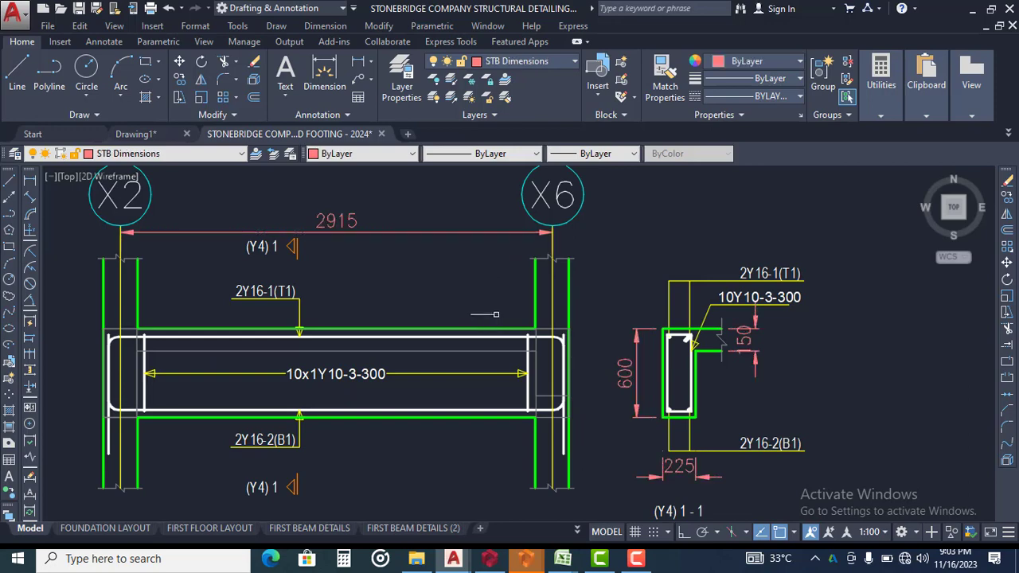
Compare the restyled beam 1B14 (225/600) detail in the STONEBRIDGE drawing with its original version in Drawing1
middle_drag(499, 308, 519, 294)
scroll(491, 294, down, 2)
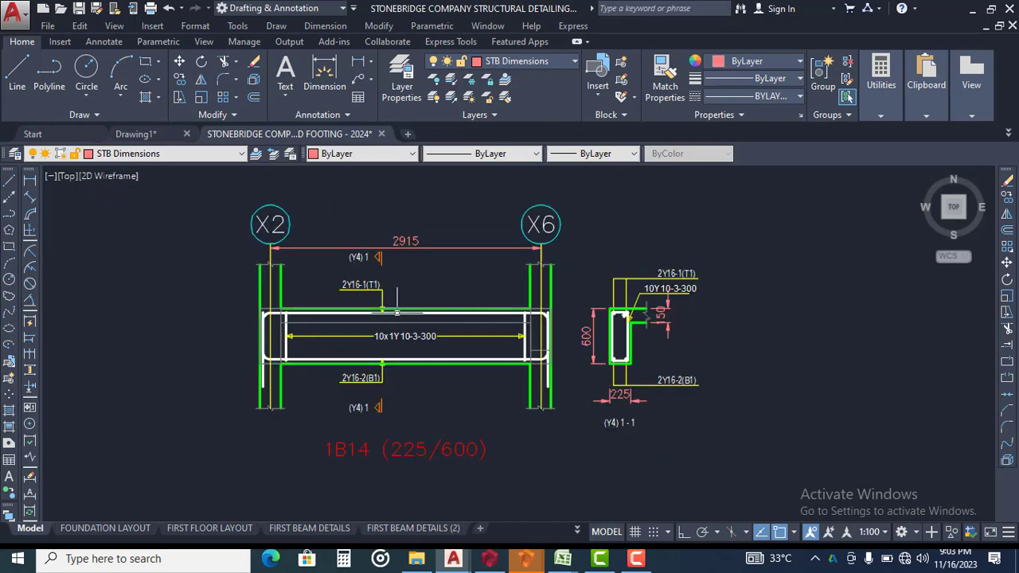
scroll(394, 286, up, 2)
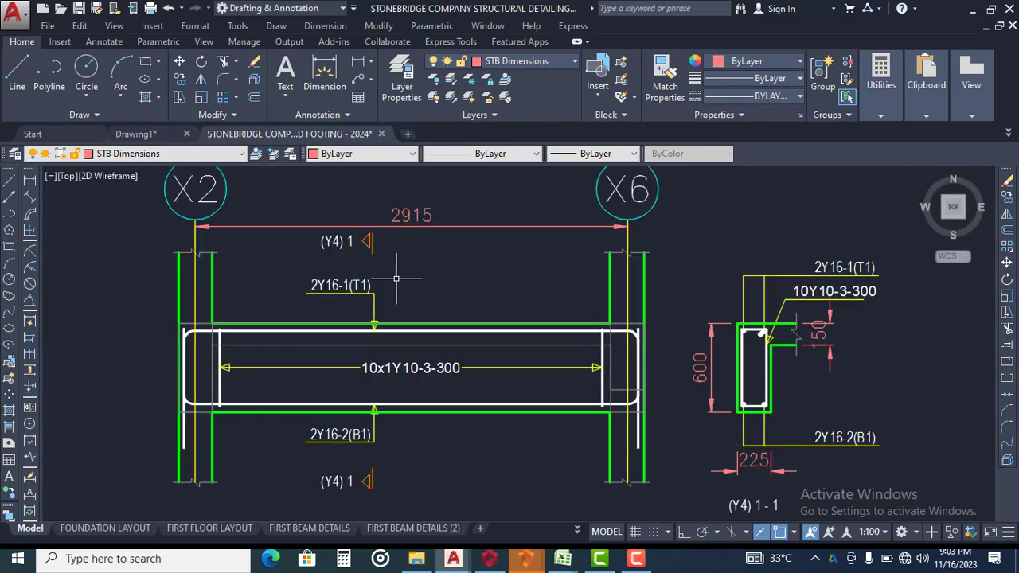
click(141, 133)
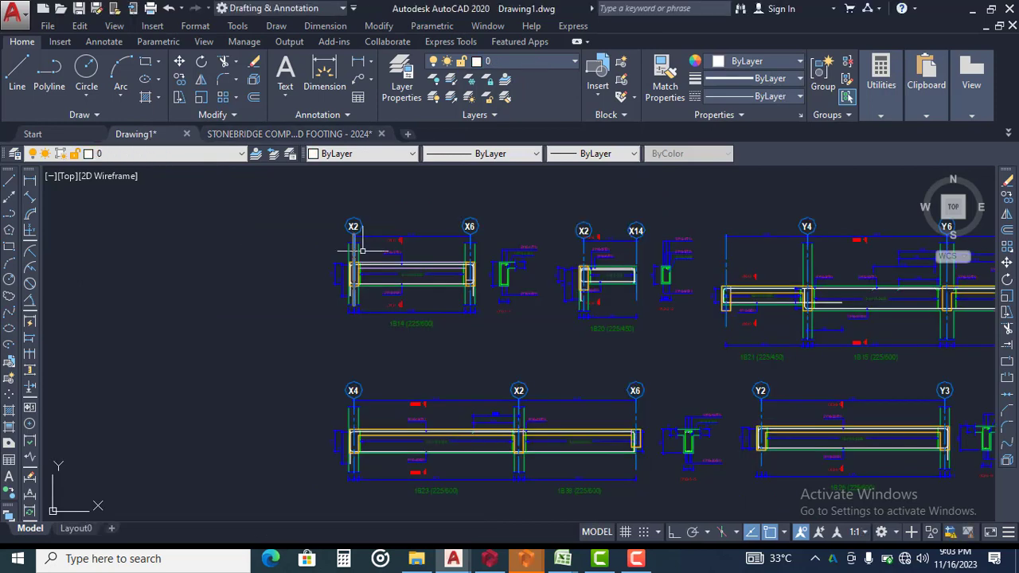
middle_drag(447, 250, 418, 254)
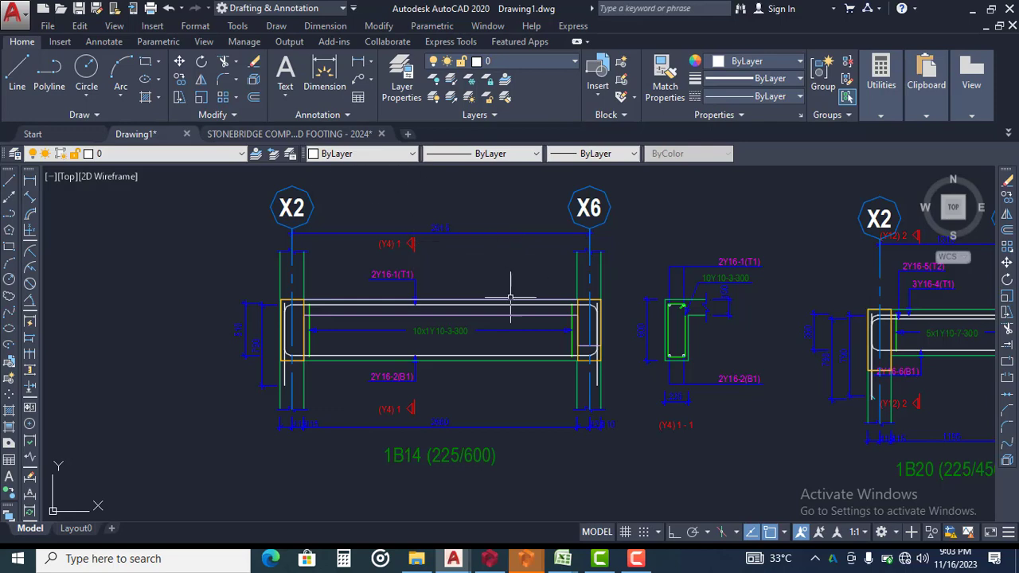
middle_drag(483, 278, 455, 281)
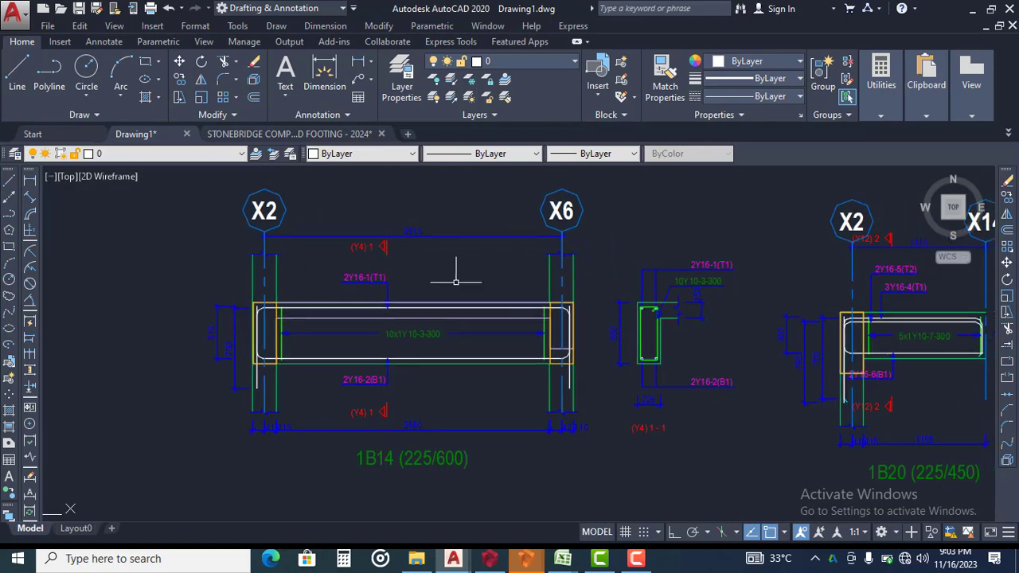
click(360, 135)
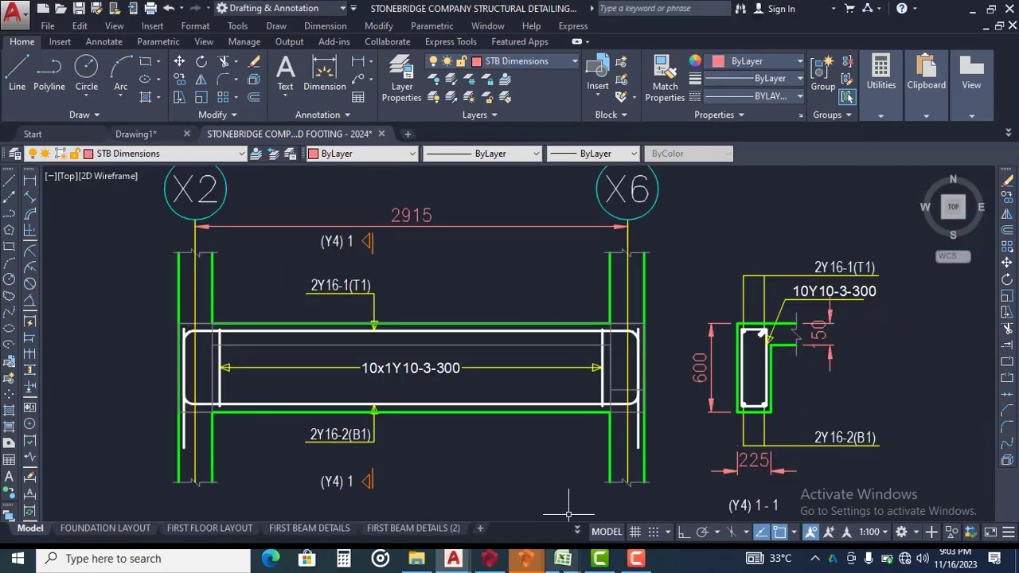
Switch to the StoneBridge_Template2024_Release_6.1.392 workbook in Excel, showing the detailing template catalogue
mouse_move(564, 560)
click(622, 497)
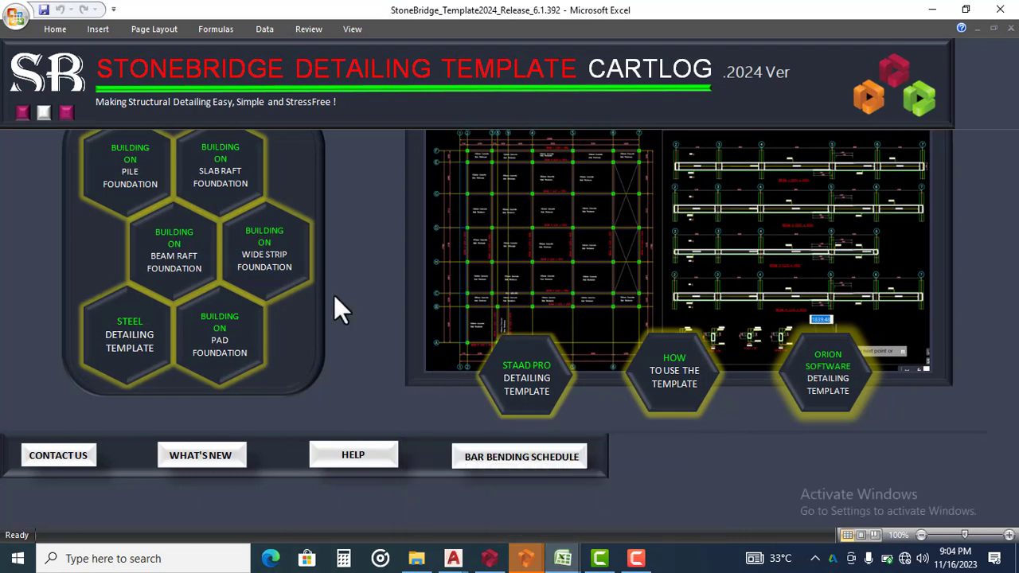